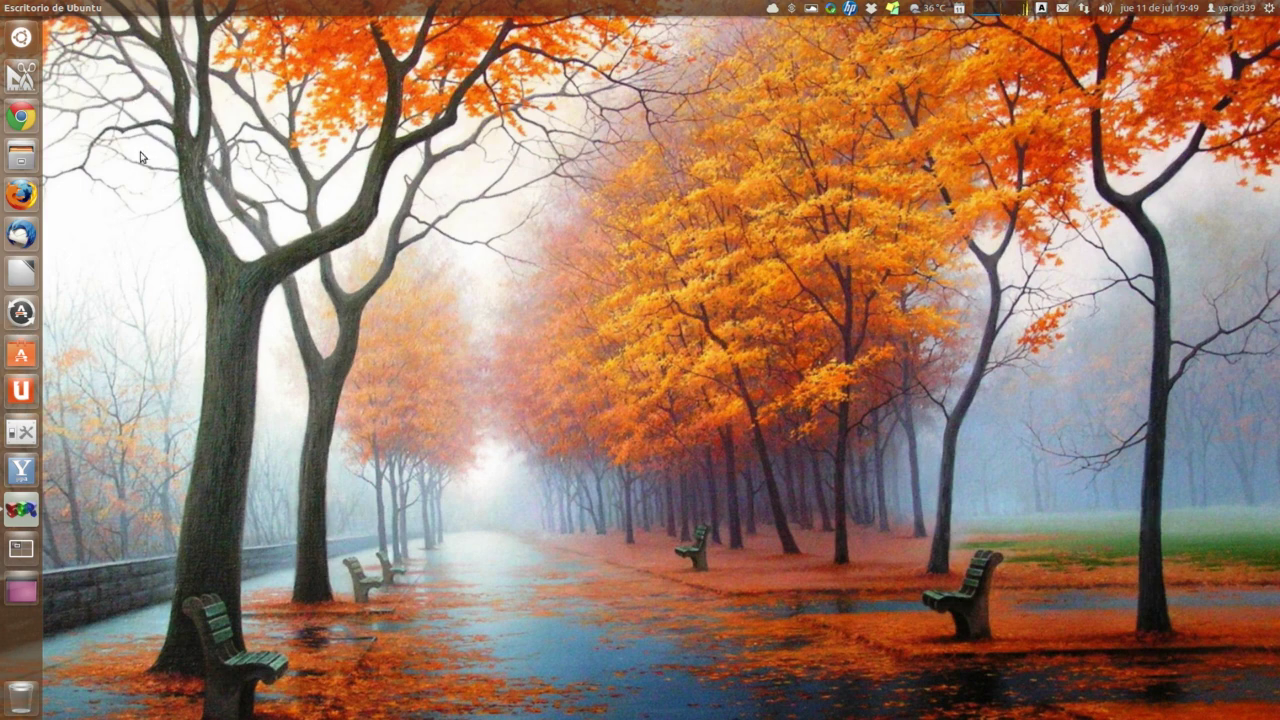
Step: Open Chrome and go to WebUpd8's Windows 8.1 fonts article, scrolled to the install steps
click(24, 117)
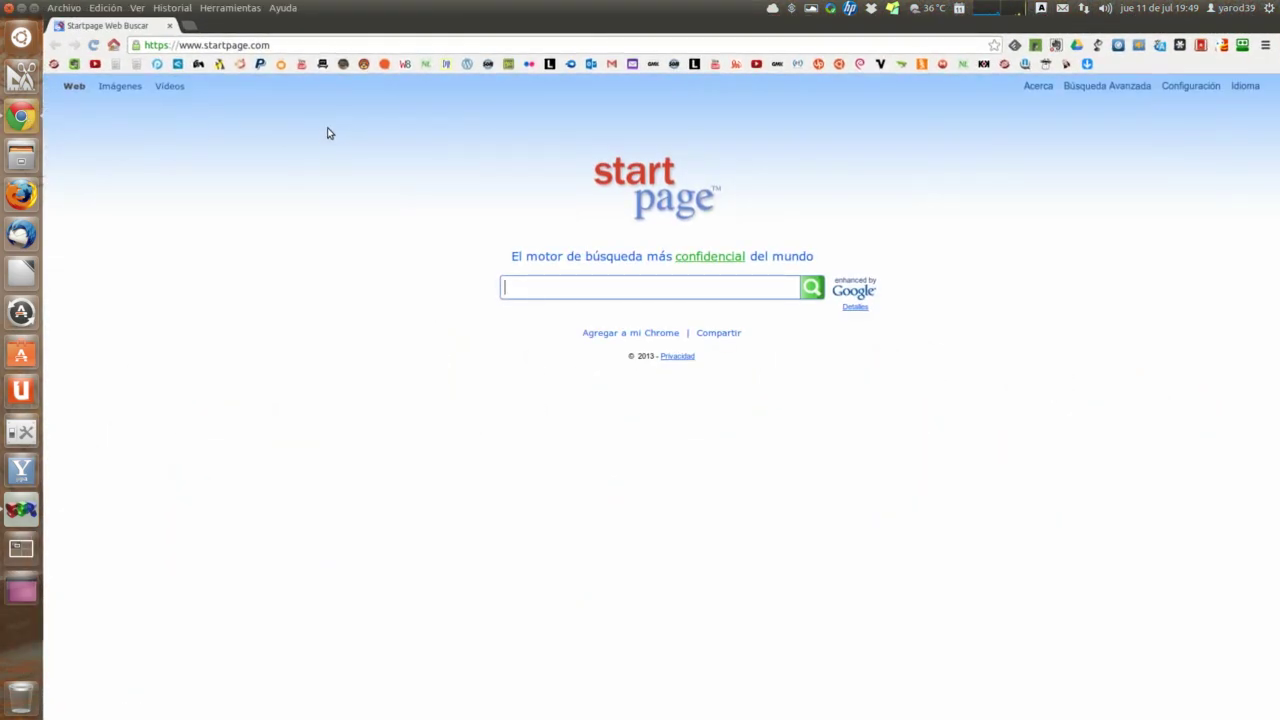
click(405, 65)
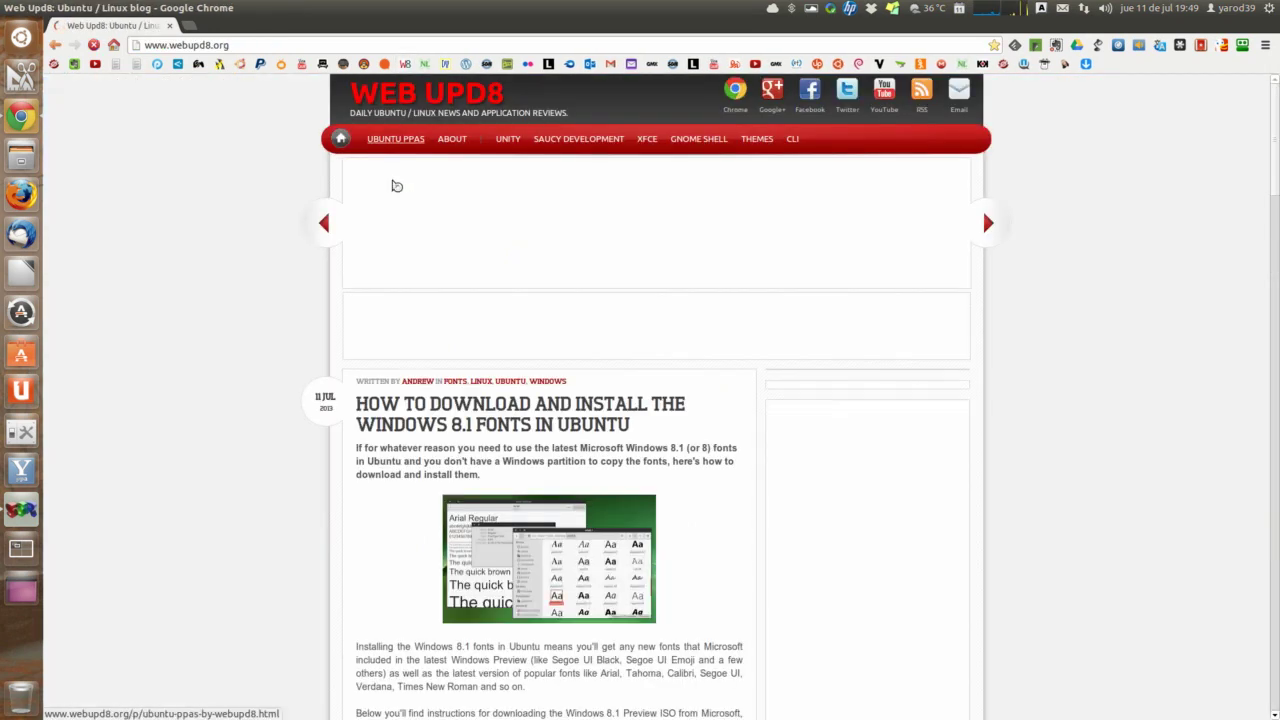
click(464, 406)
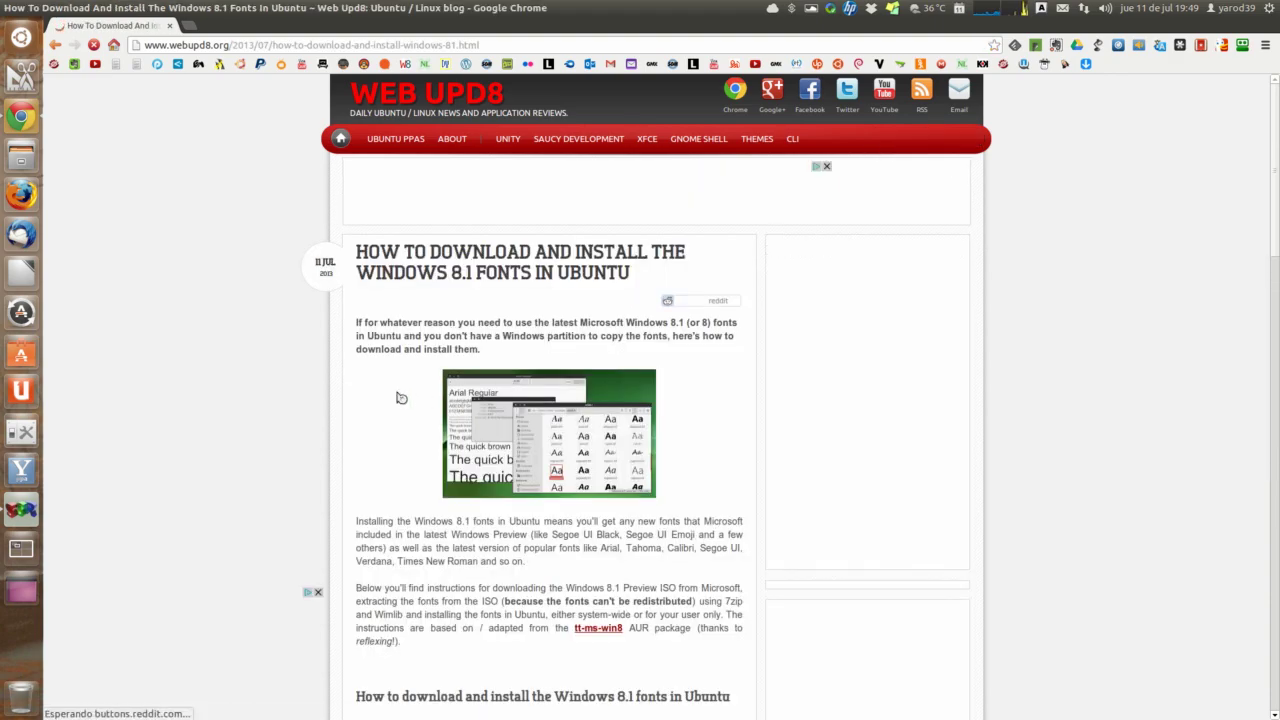
scroll(400, 398, down, 1)
scroll(400, 398, down, 8)
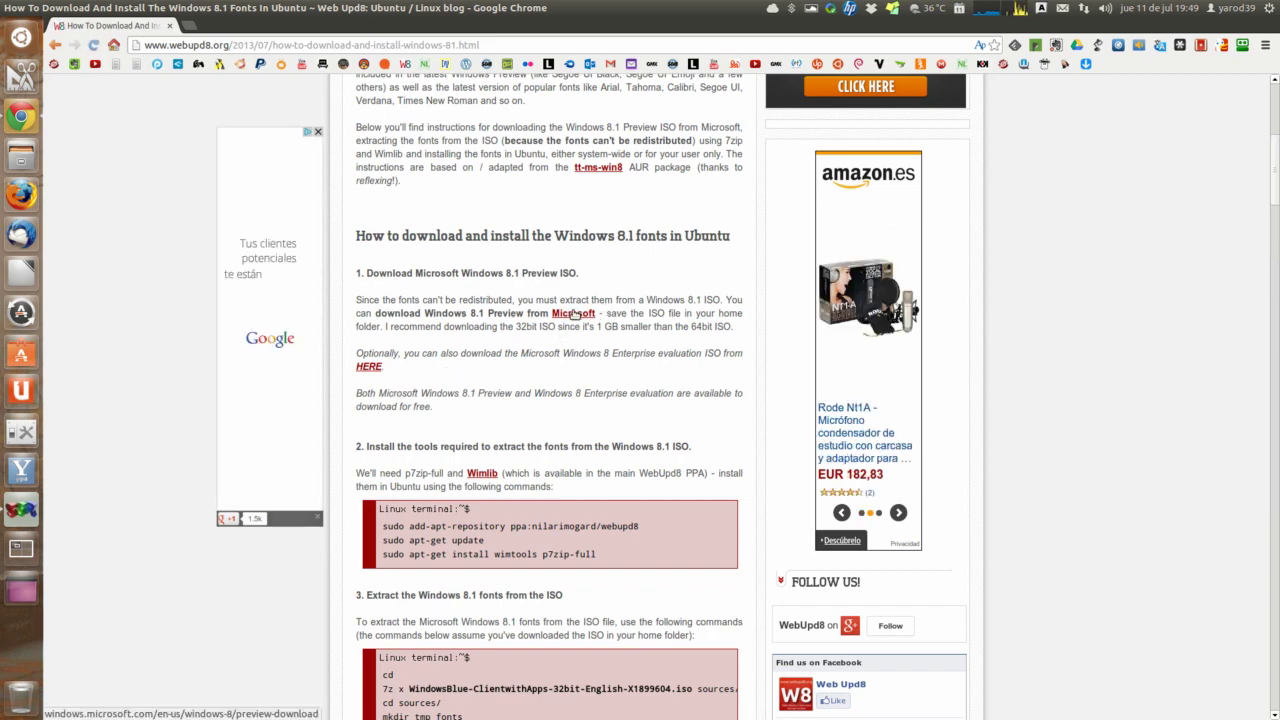
Step: Open Microsoft's Download Windows 8.1 Preview page from the article link and look over it
click(572, 315)
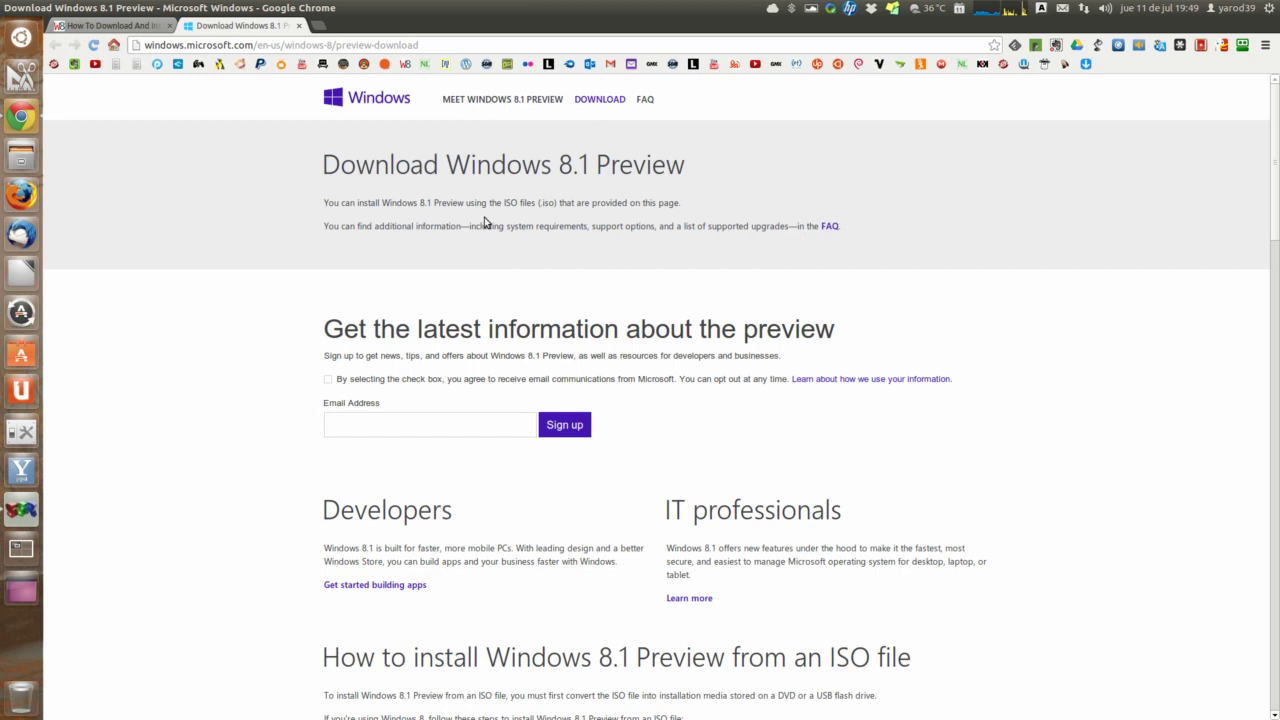
scroll(483, 222, down, 1)
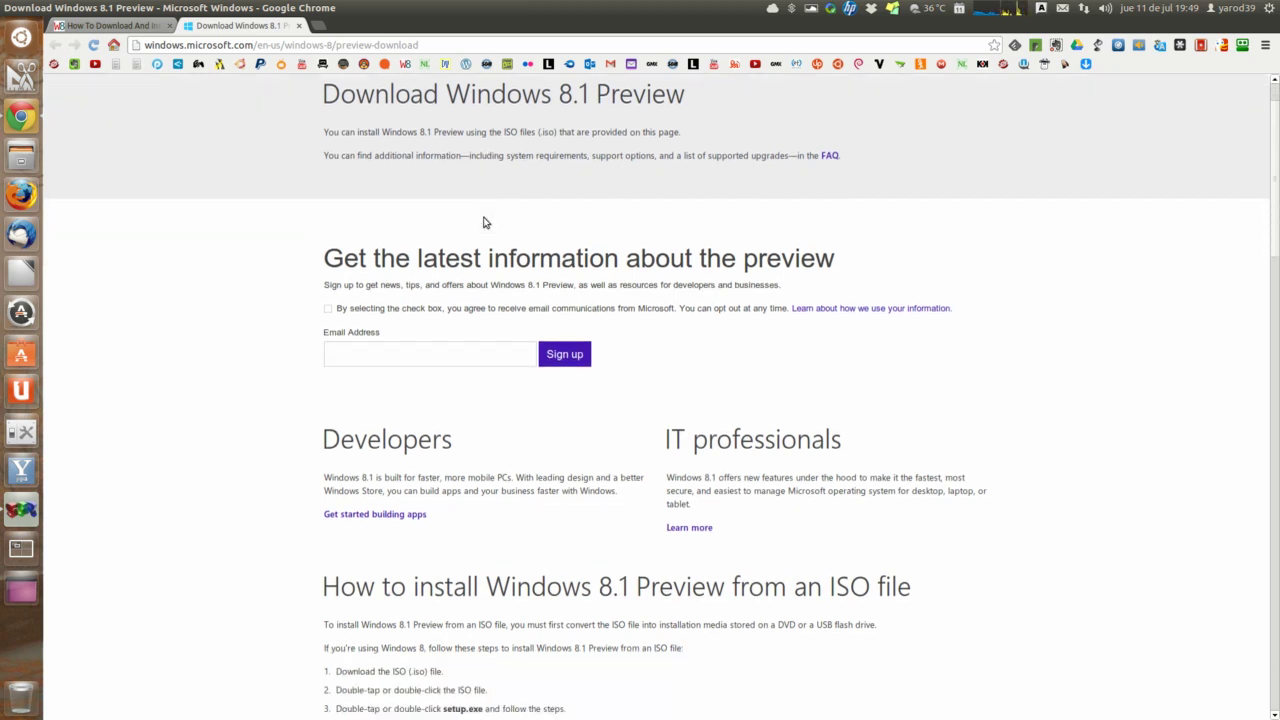
scroll(483, 222, down, 6)
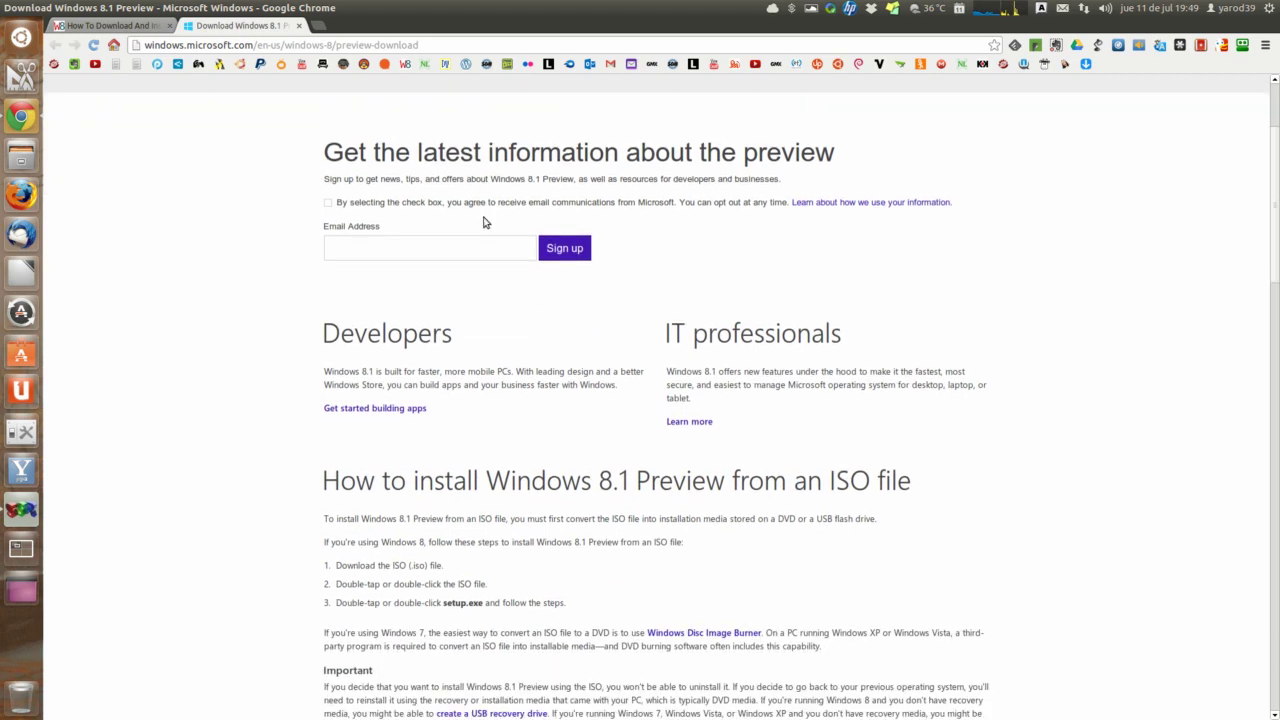
scroll(483, 222, down, 1)
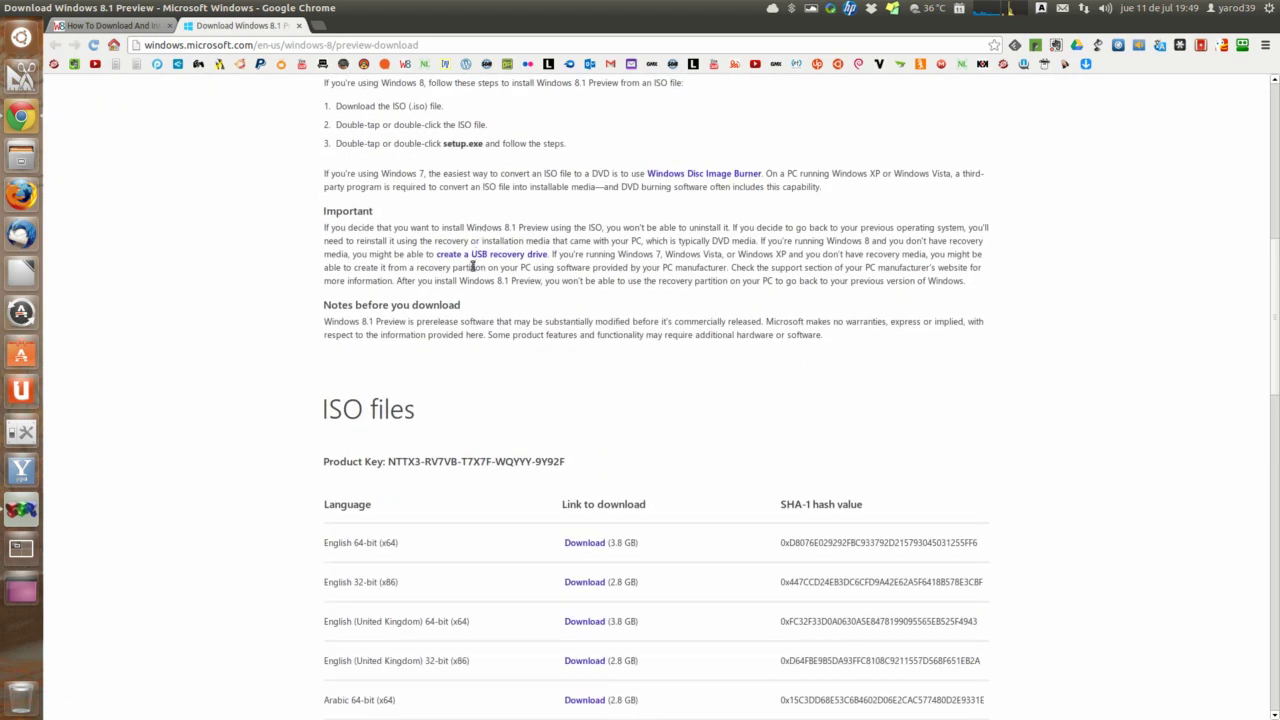
scroll(473, 266, up, 3)
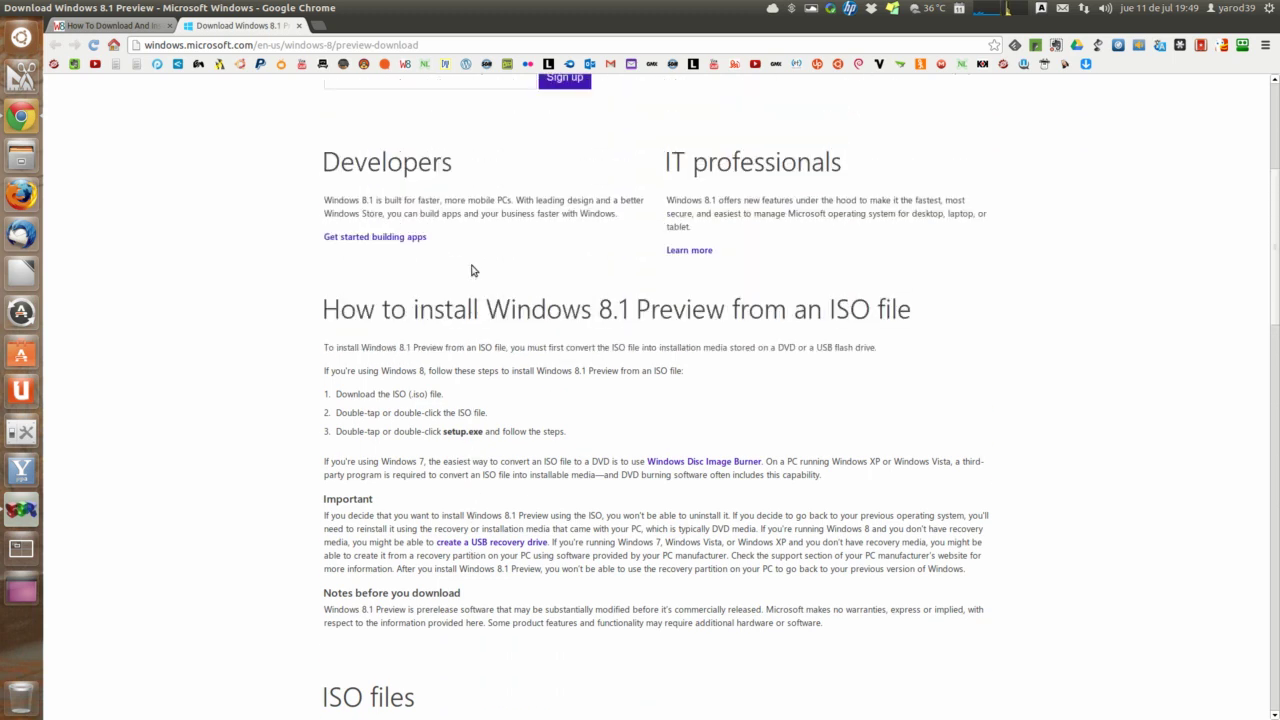
scroll(473, 270, up, 2)
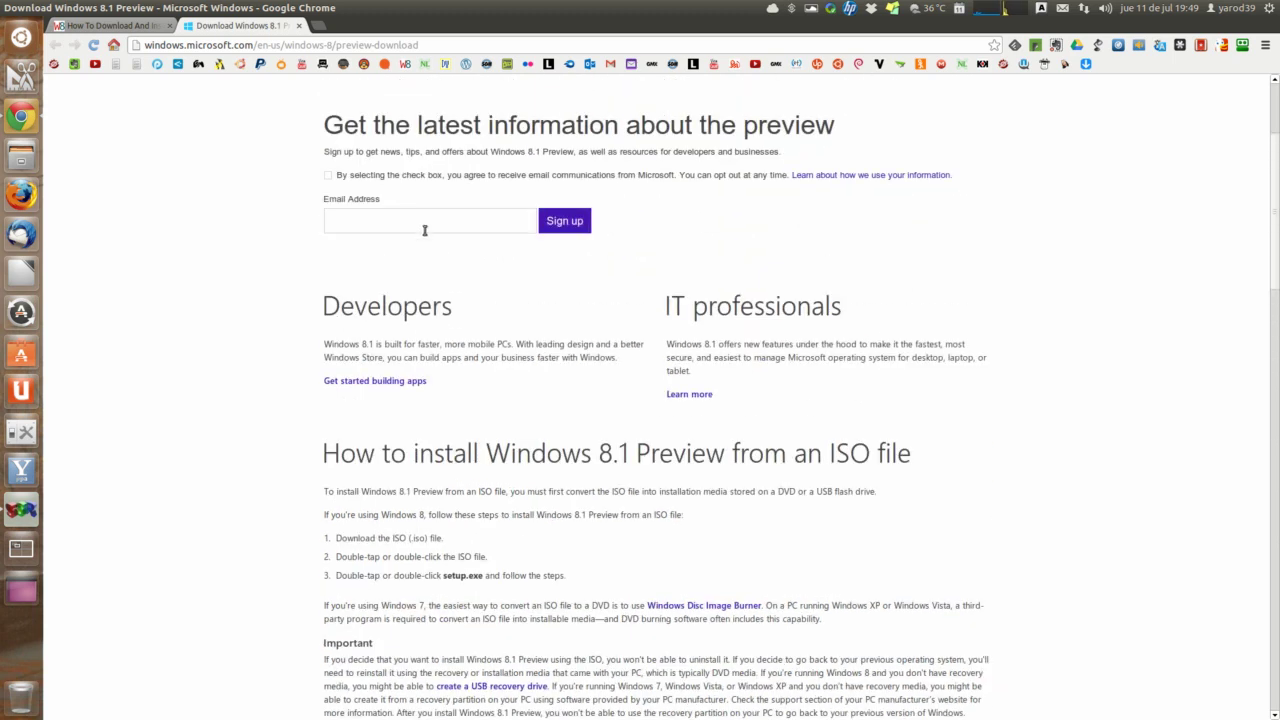
scroll(420, 229, up, 2)
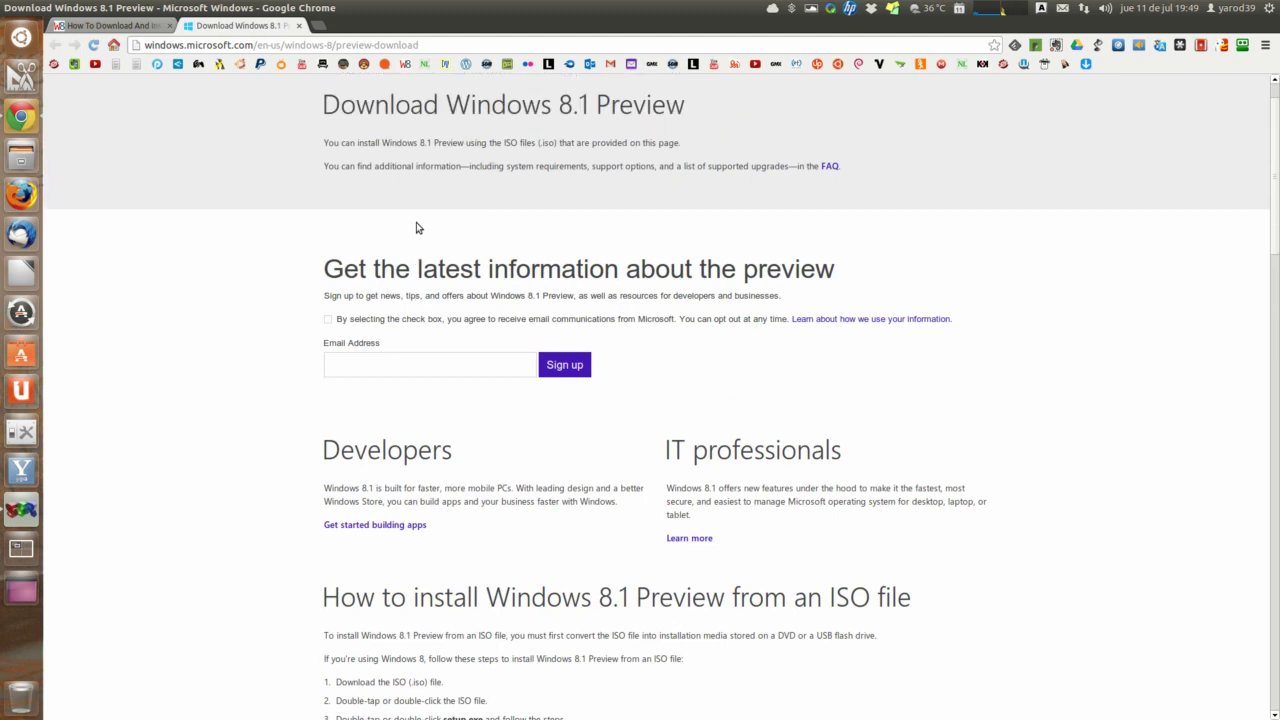
scroll(418, 228, up, 1)
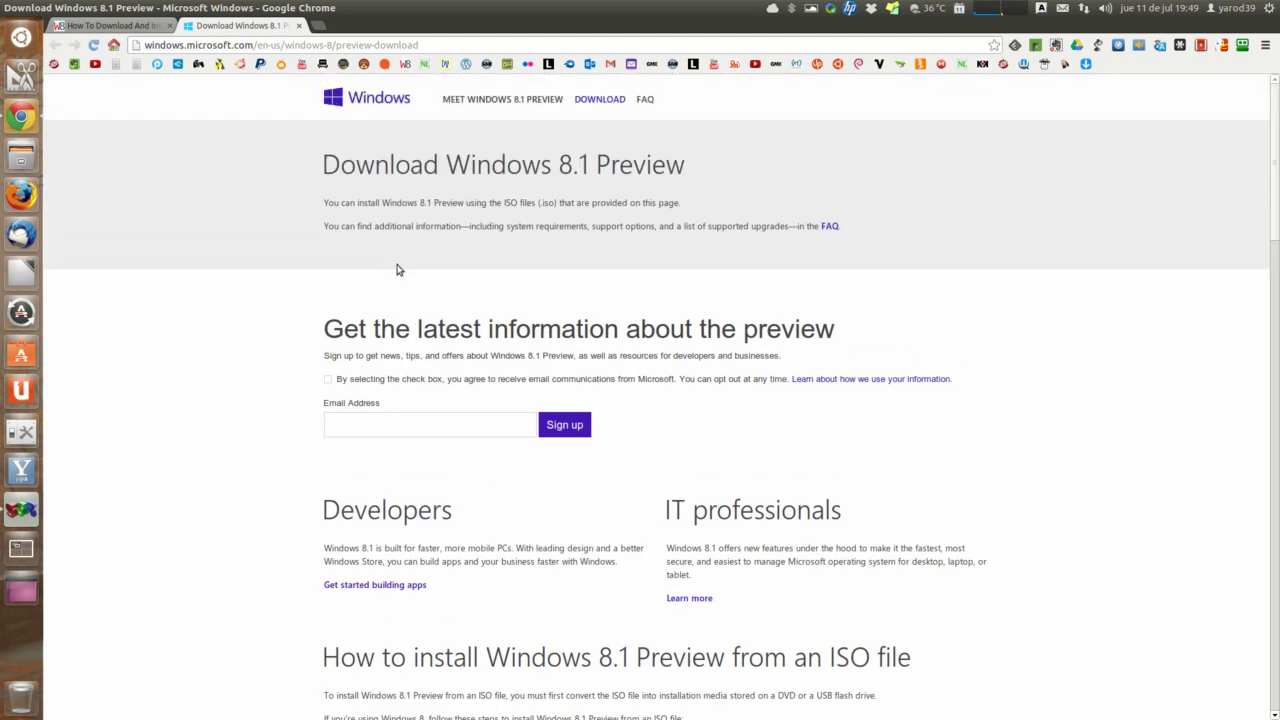
Step: Tick the consent box, enter your e-mail address and sign up for preview news
click(329, 380)
click(349, 428)
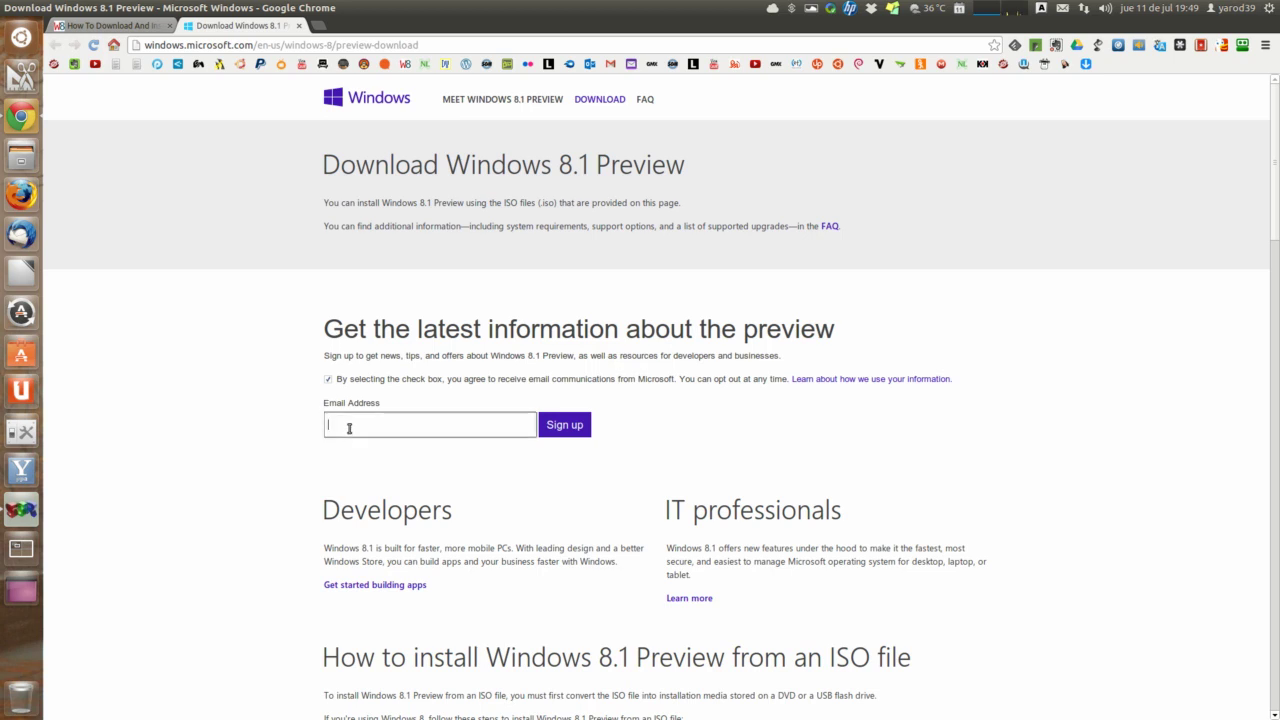
key(Caps_Lock)
click(562, 428)
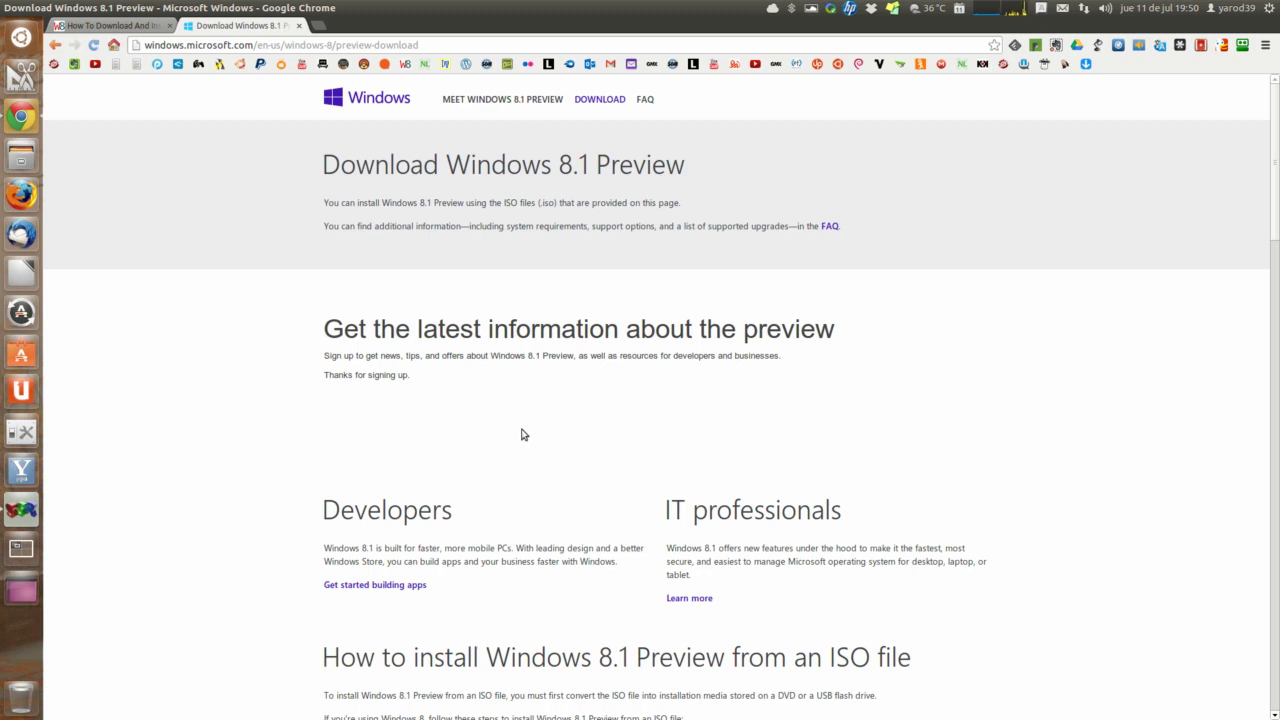
Step: Download the Spanish 32-bit (x86) Windows 8.1 Preview ISO, saving it to Descargas
scroll(521, 434, down, 12)
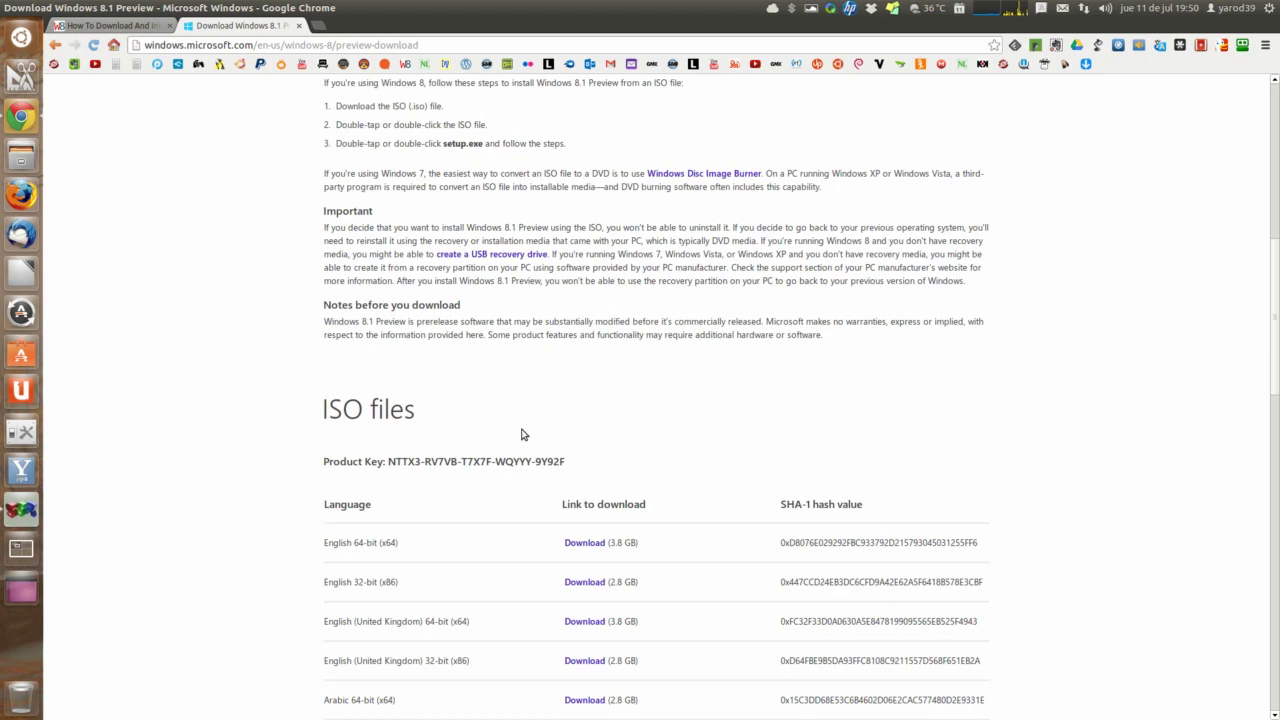
scroll(521, 434, down, 5)
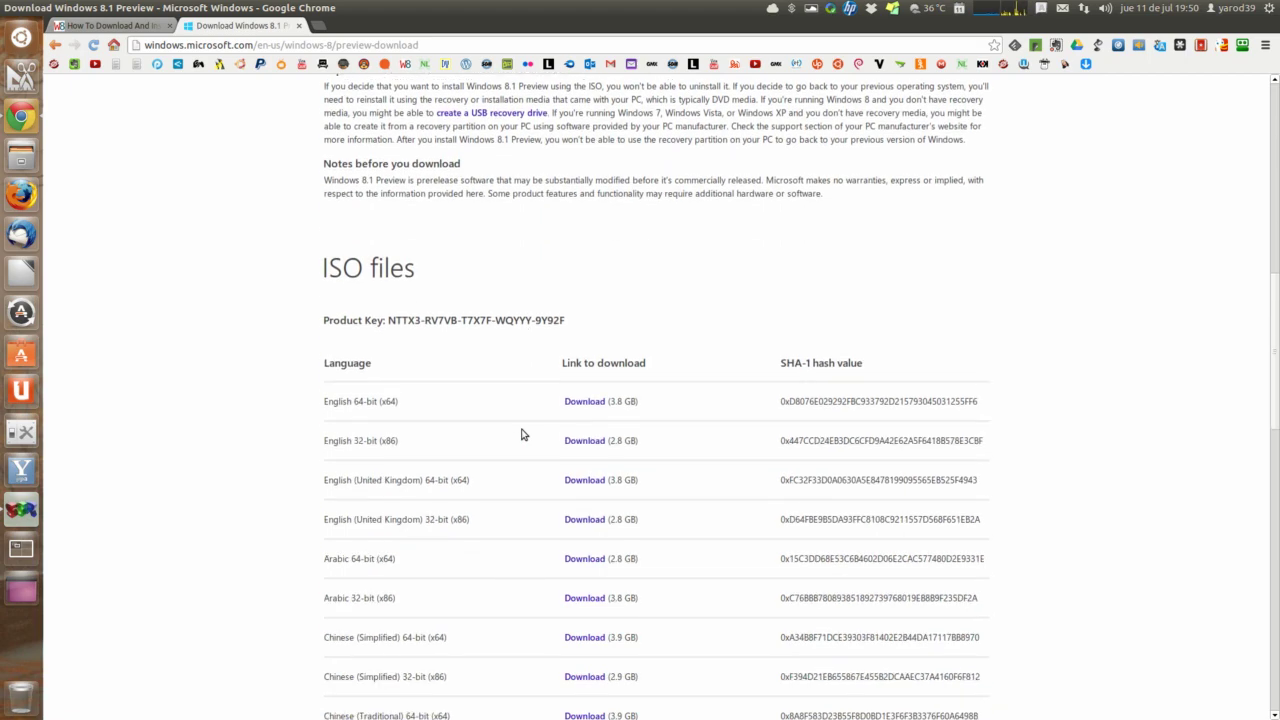
scroll(521, 434, down, 3)
scroll(521, 434, down, 7)
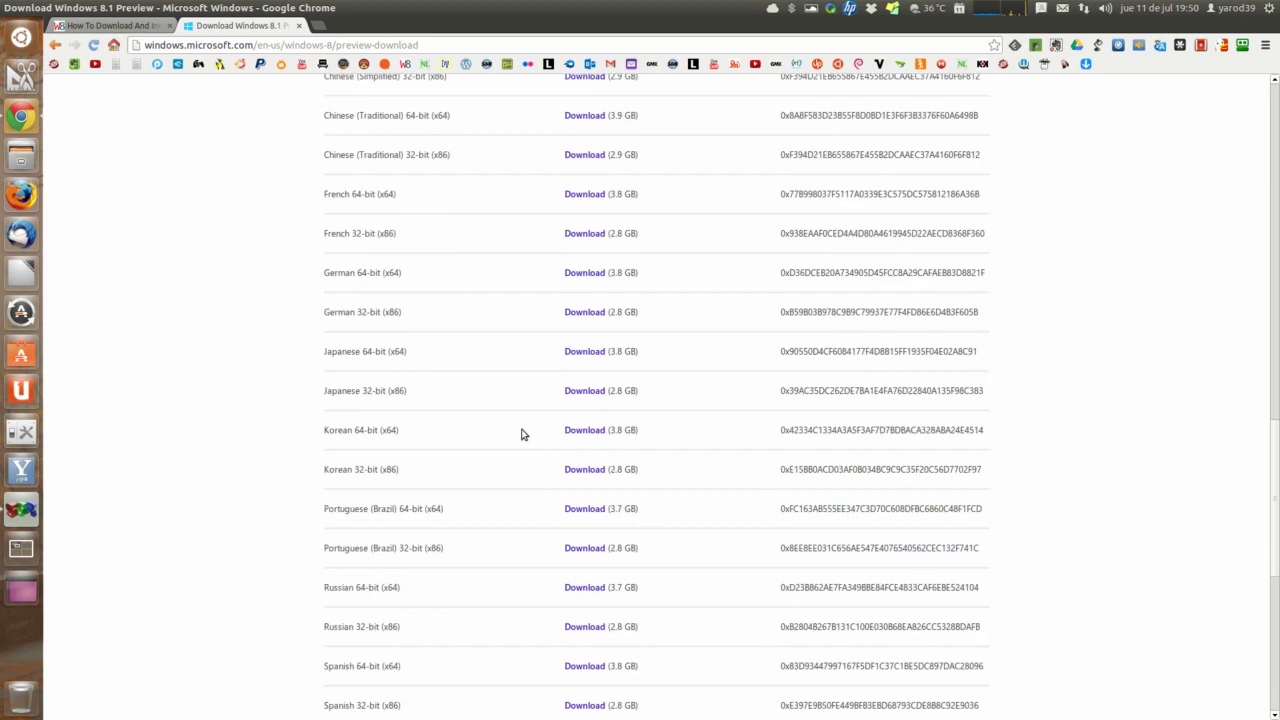
scroll(521, 434, down, 2)
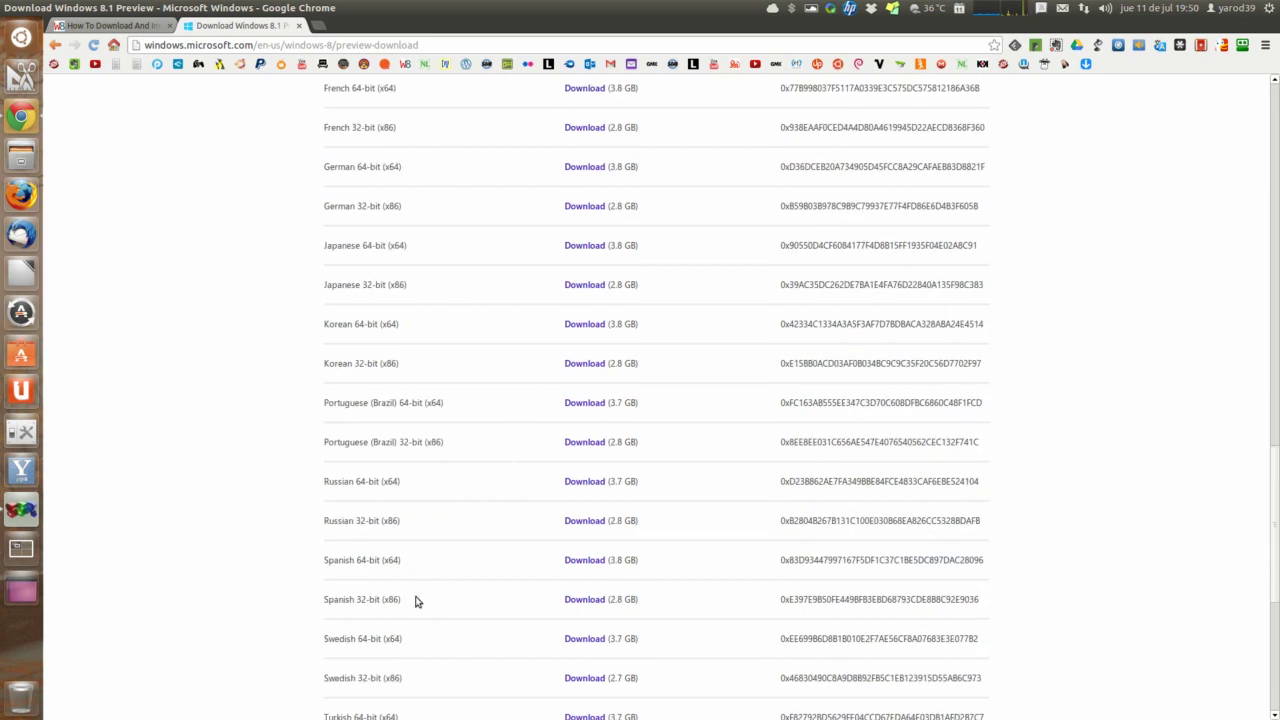
click(580, 602)
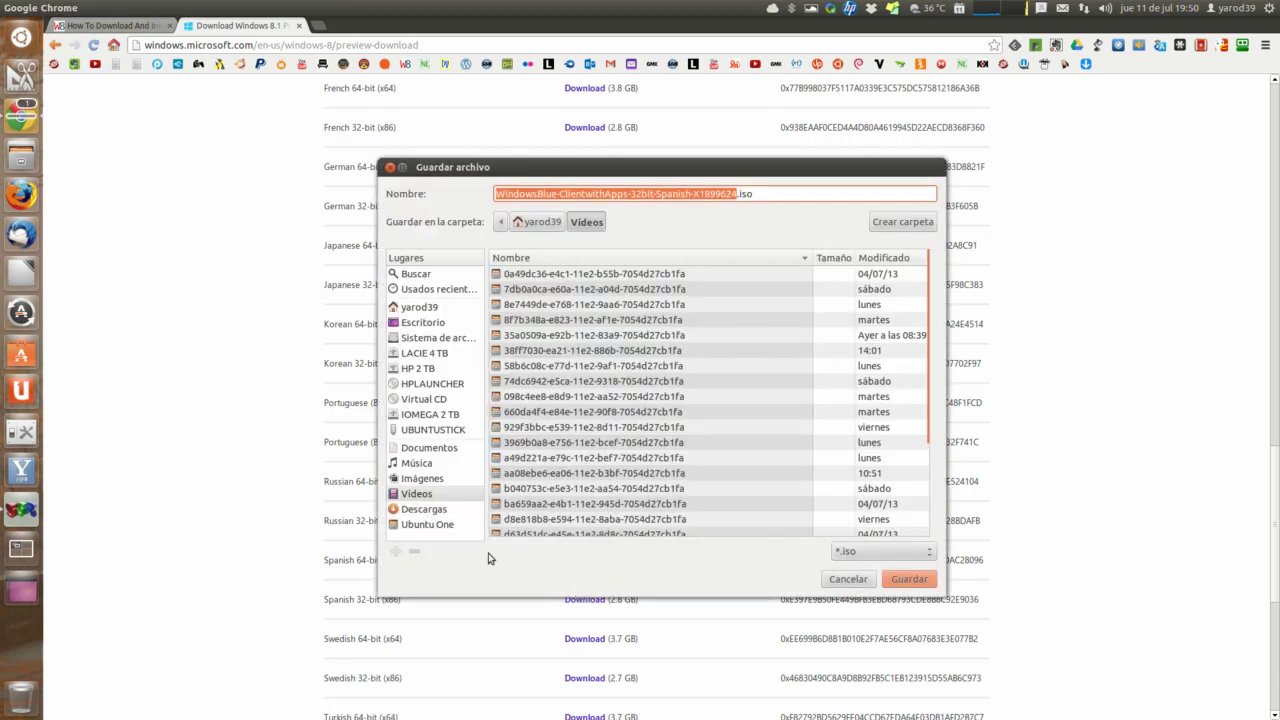
click(416, 511)
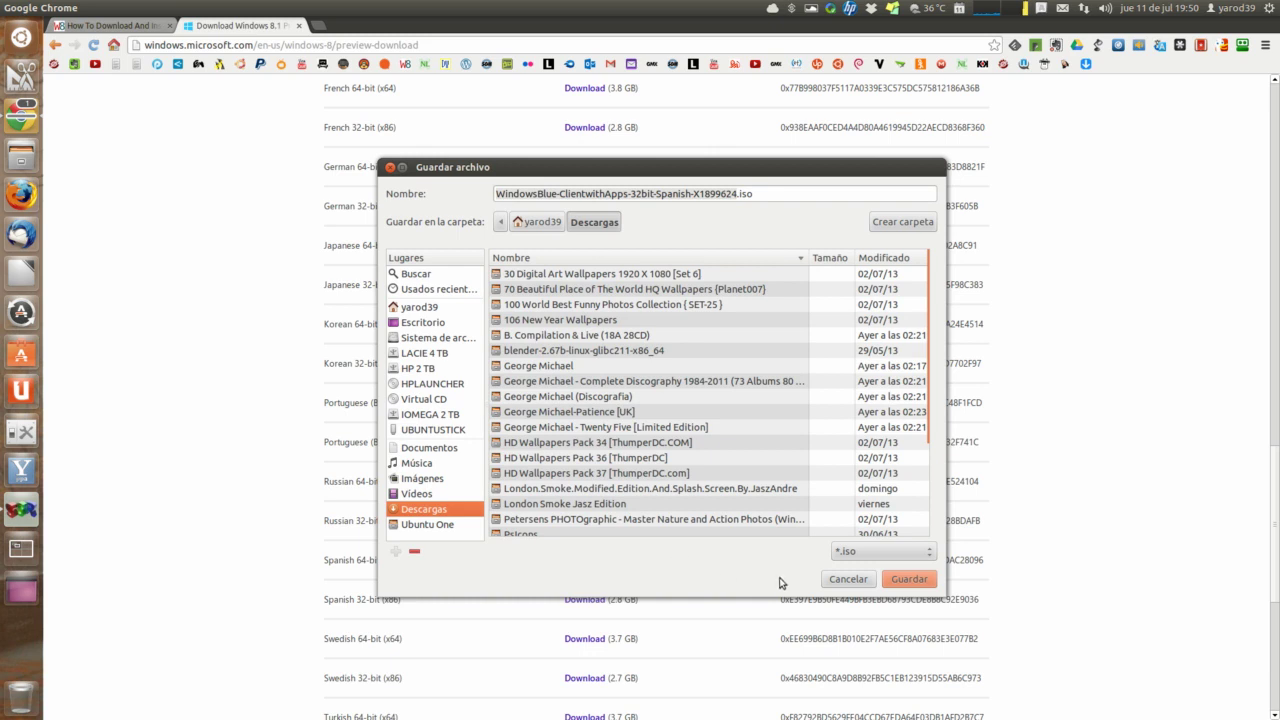
click(909, 580)
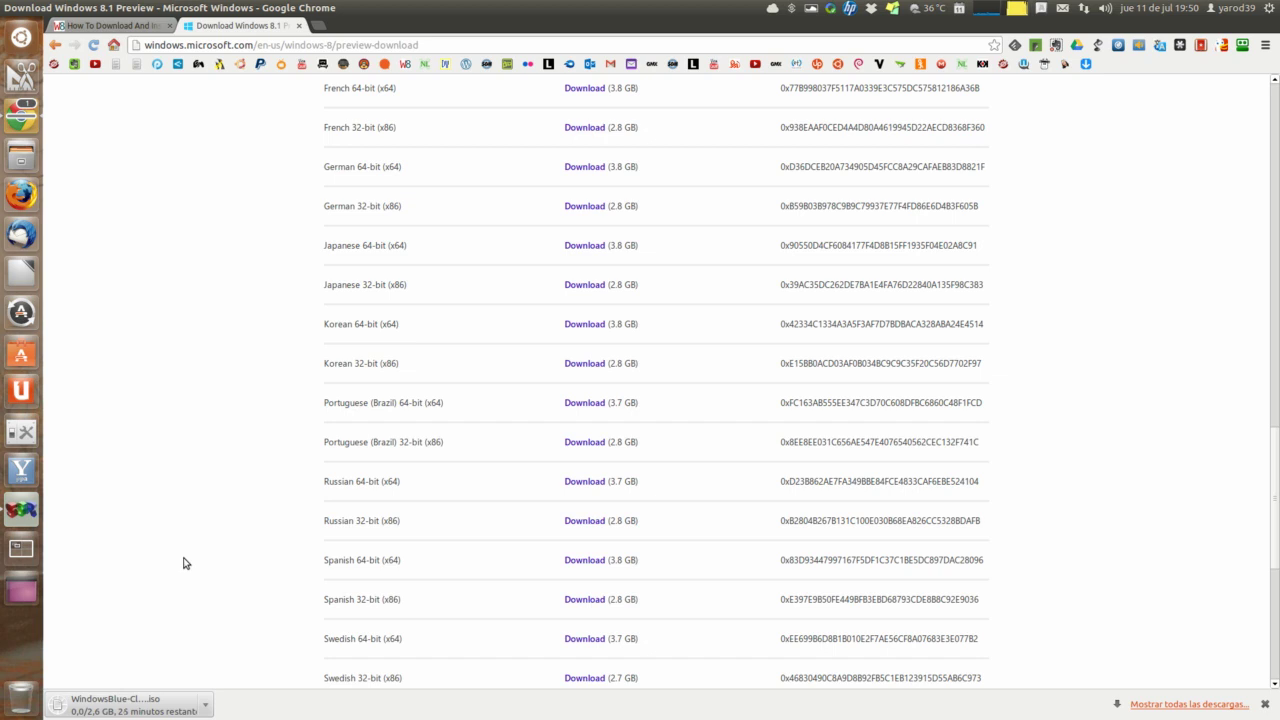
scroll(183, 563, down, 1)
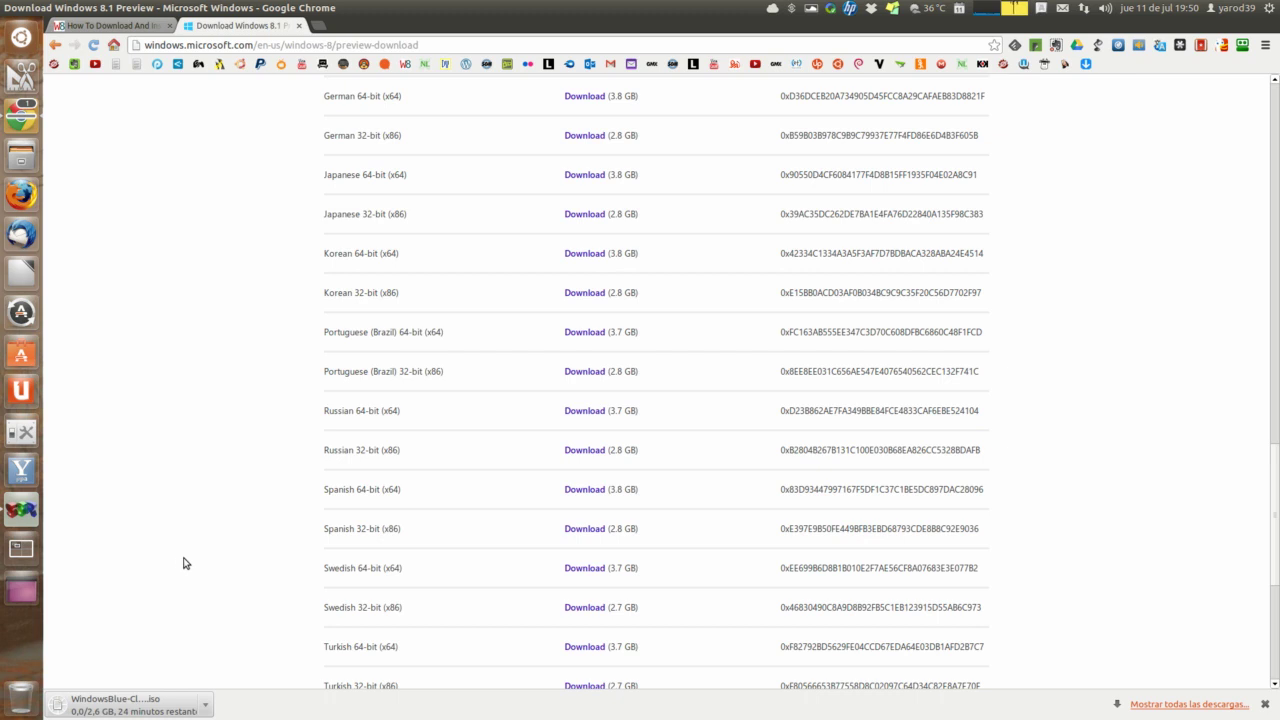
Step: Pause SimpleScreenRecorder, then minimize the recorder and the browser to show the desktop
click(21, 510)
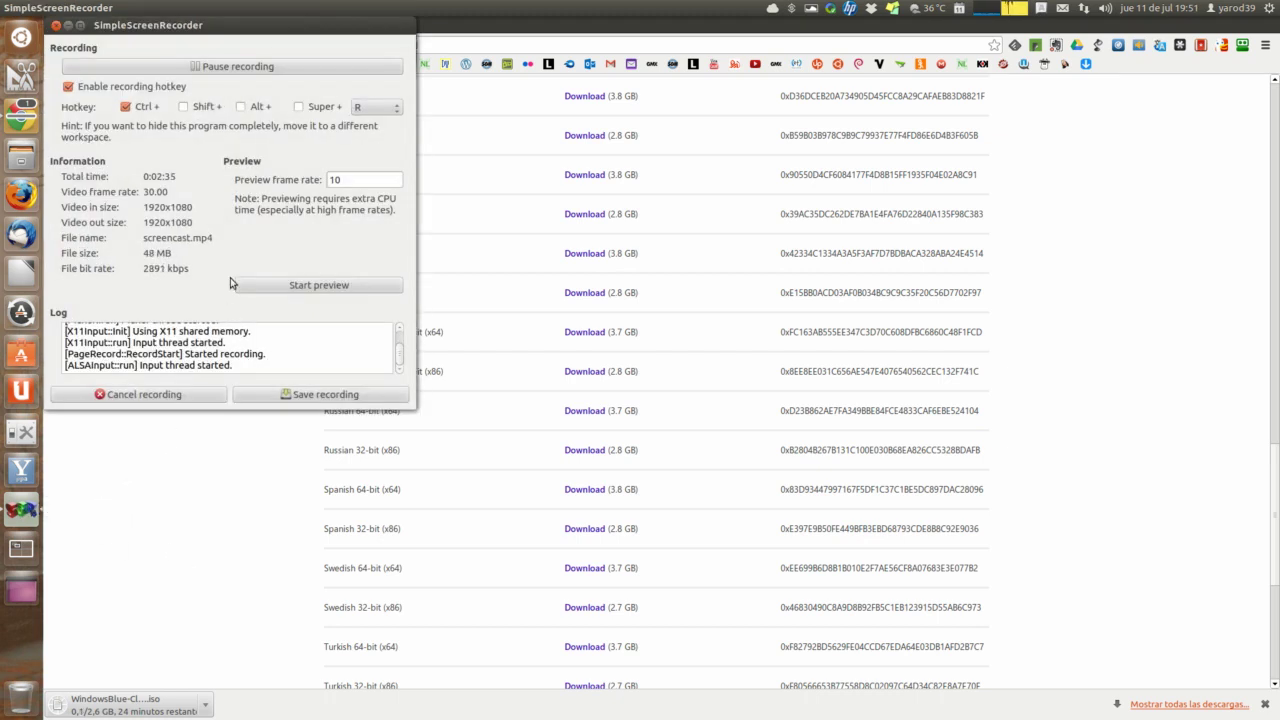
click(207, 67)
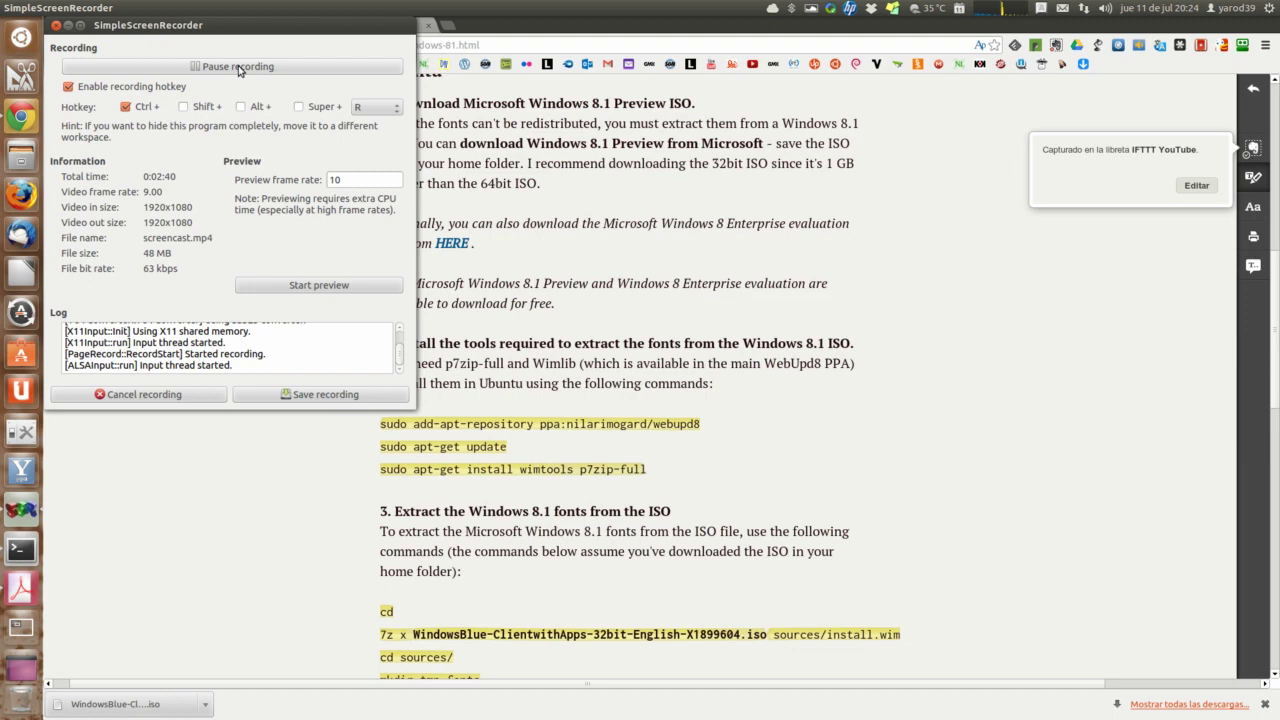
click(67, 26)
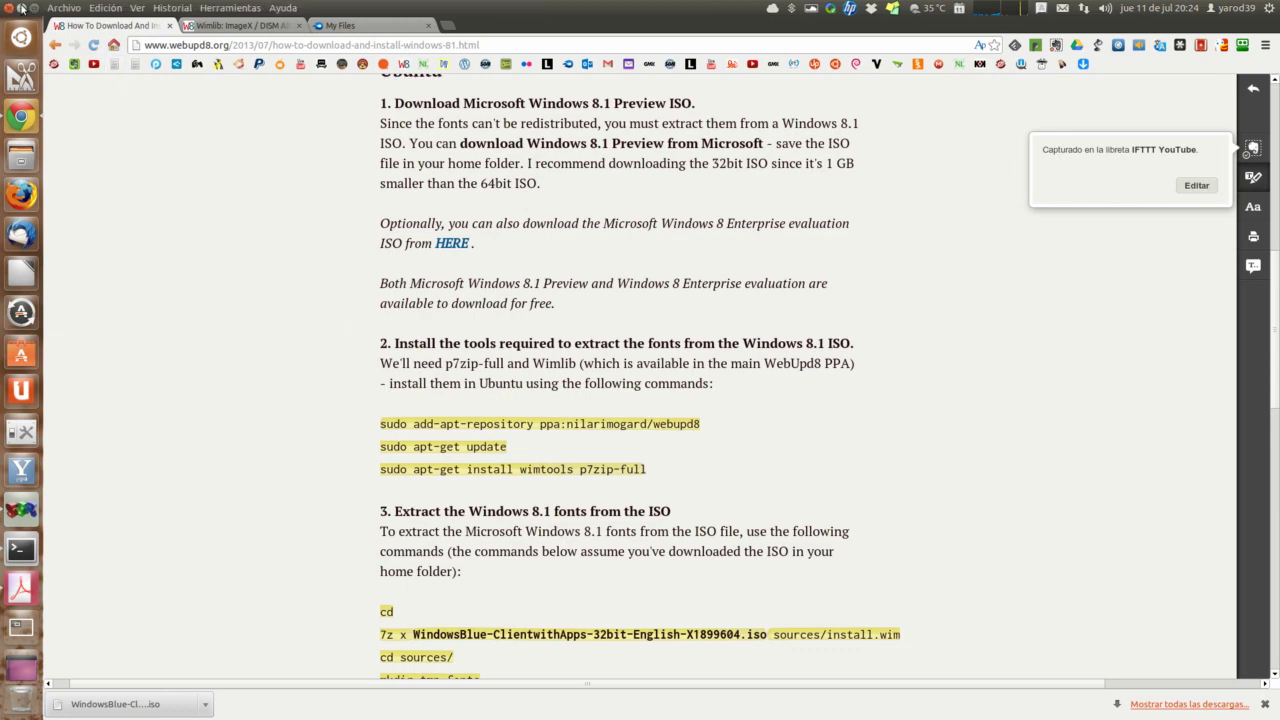
click(22, 9)
Step: Open Descargas in Files and select the downloaded WindowsBlue Spanish 32-bit ISO
right_click(21, 155)
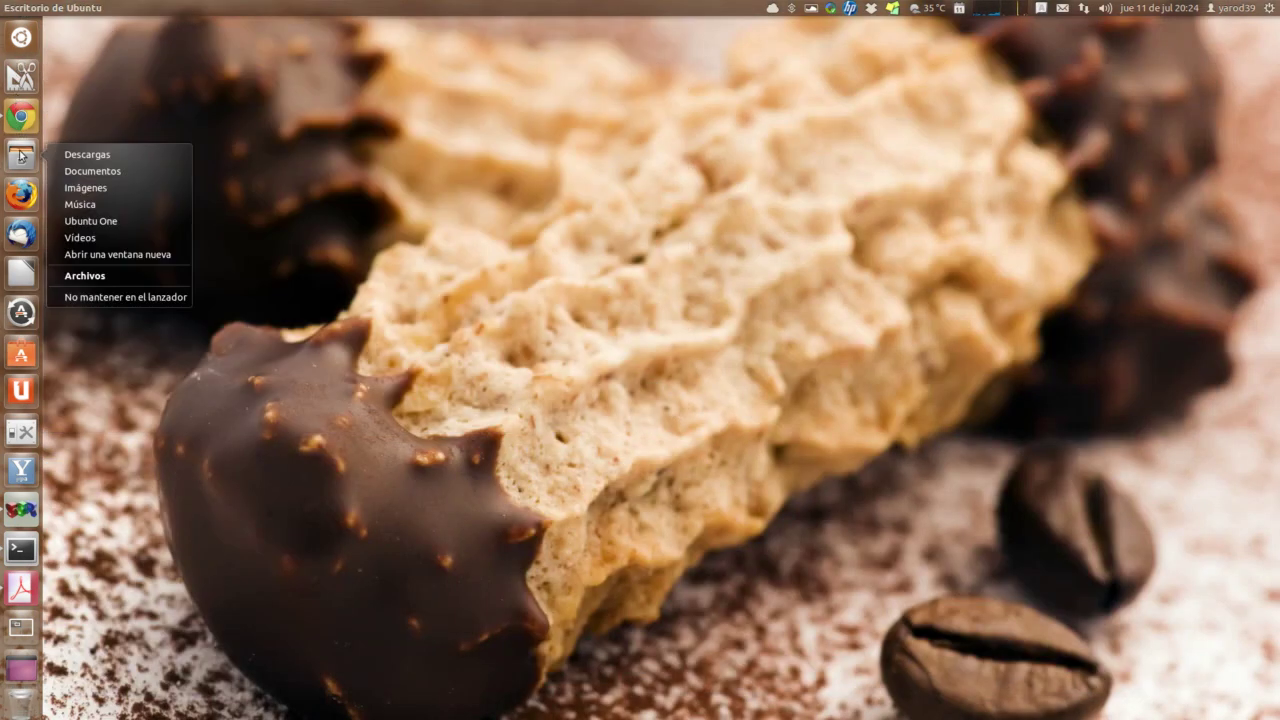
click(114, 153)
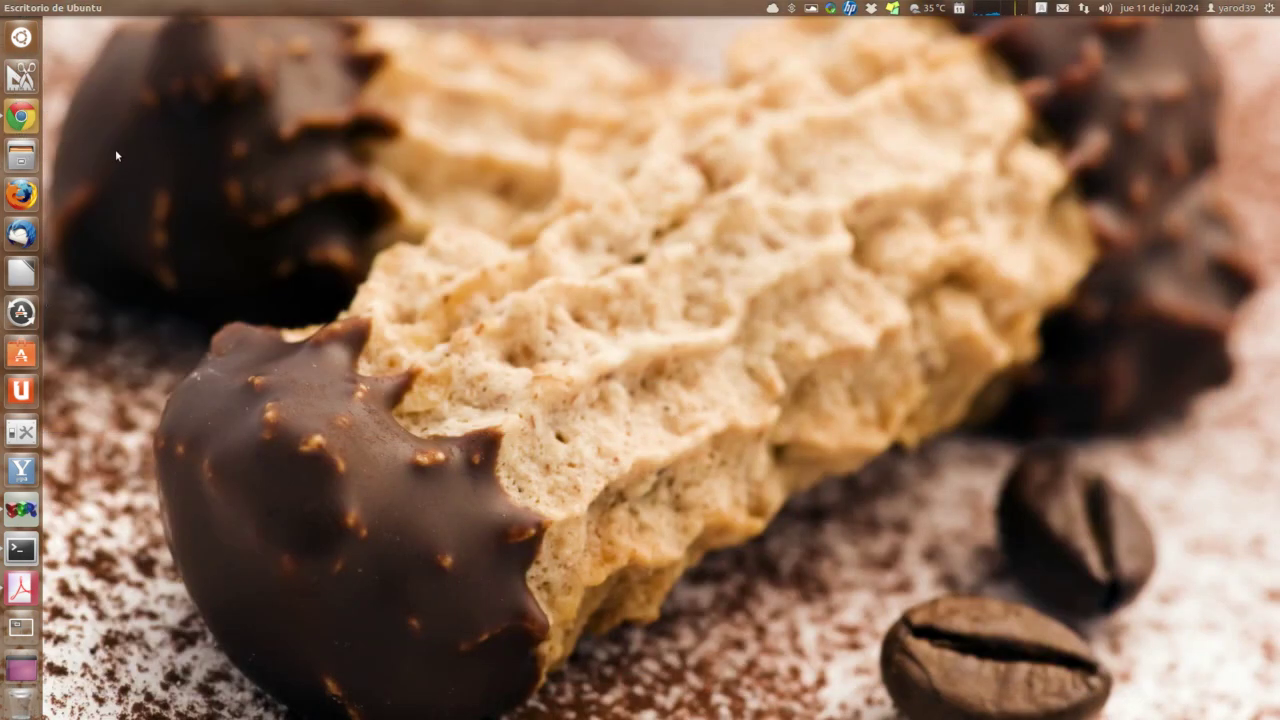
drag(247, 337, 289, 14)
scroll(357, 165, down, 2)
scroll(357, 165, down, 3)
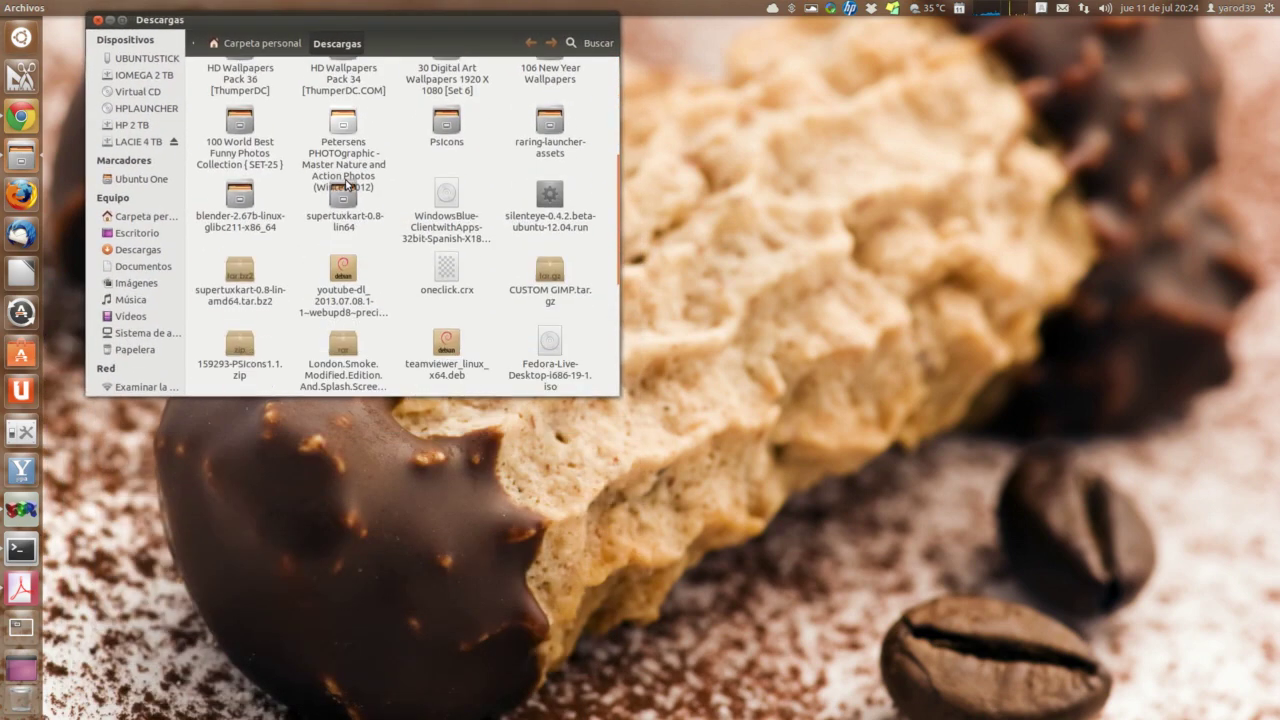
click(440, 198)
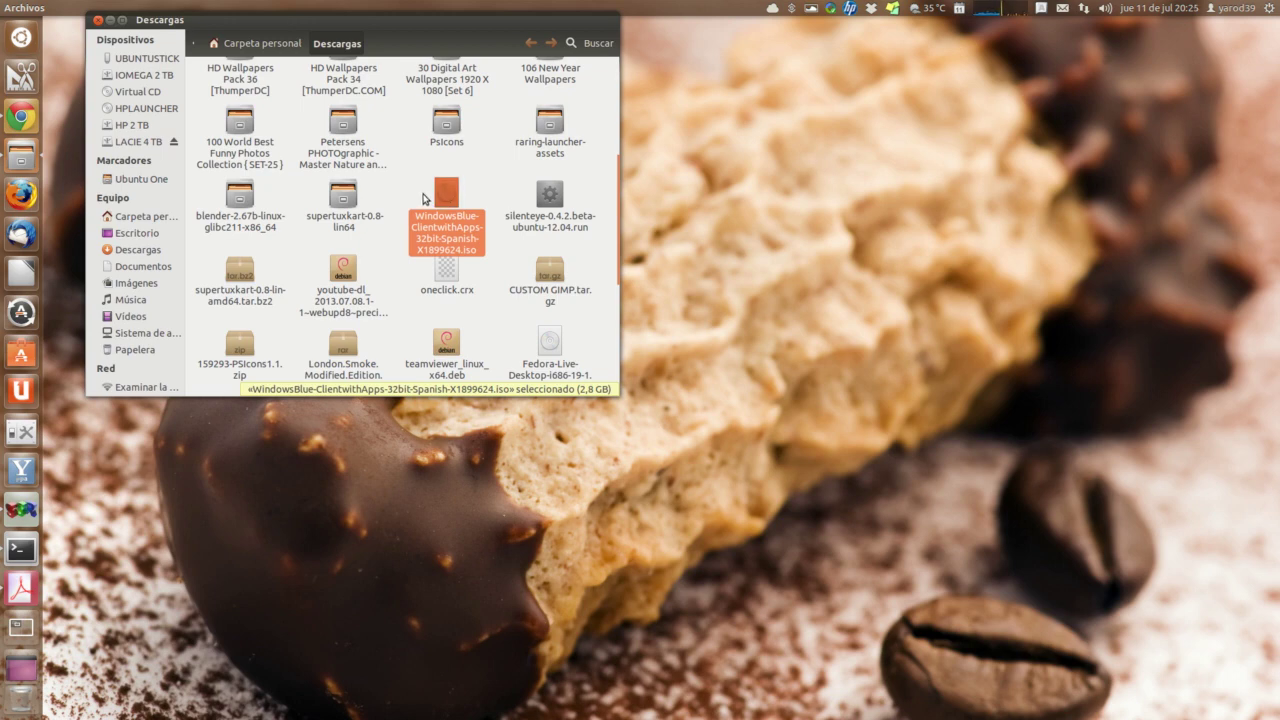
Step: Scroll through the folder contents and close the Descargas window
scroll(424, 198, down, 1)
scroll(424, 198, down, 2)
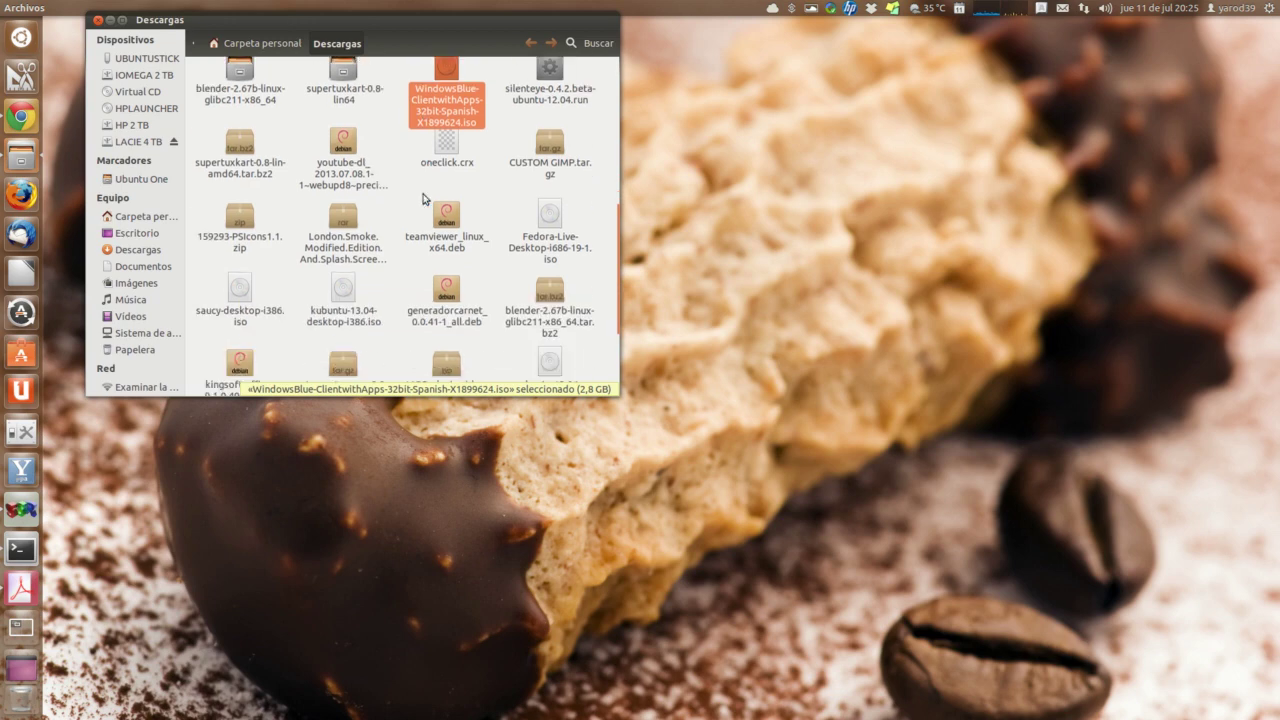
scroll(422, 198, up, 2)
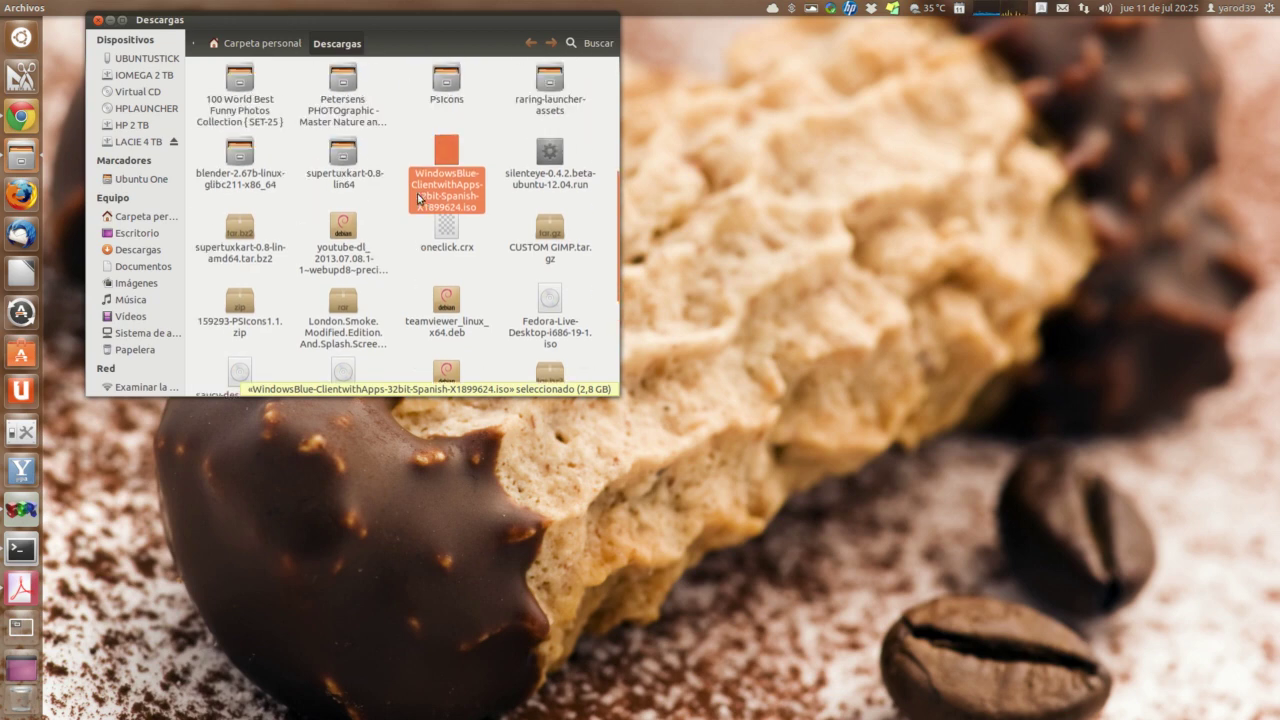
scroll(323, 186, up, 3)
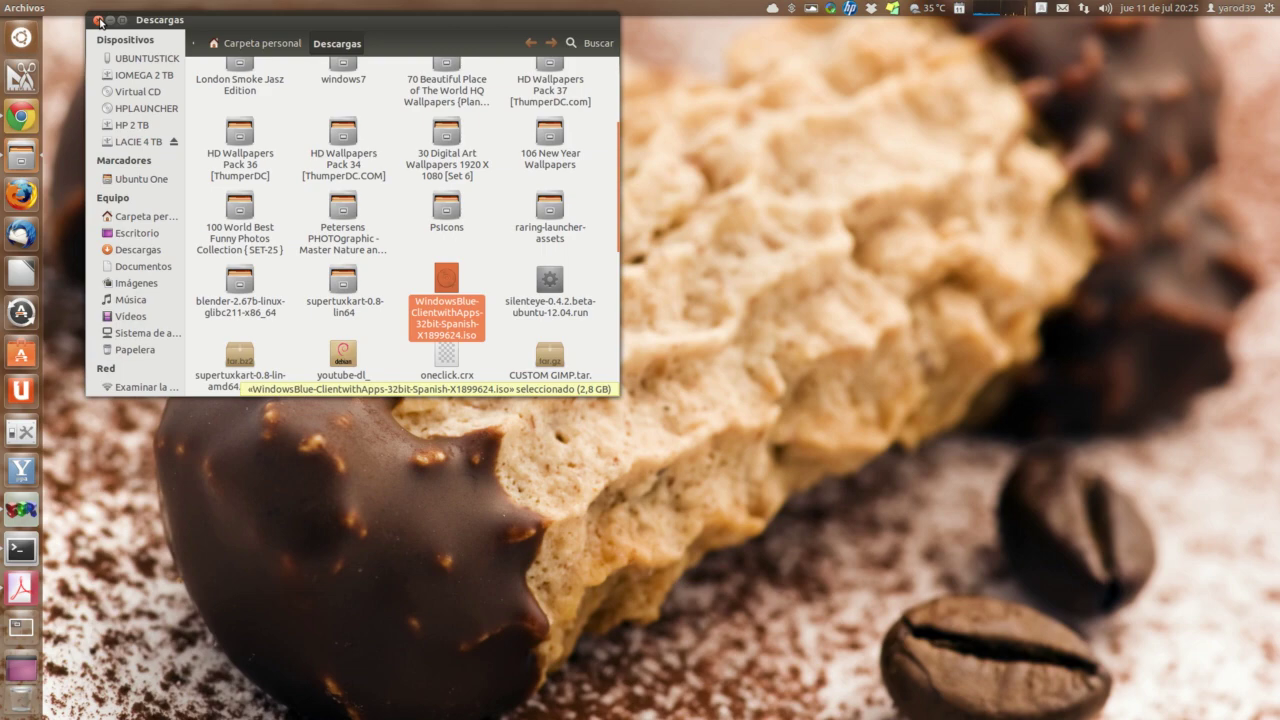
click(98, 20)
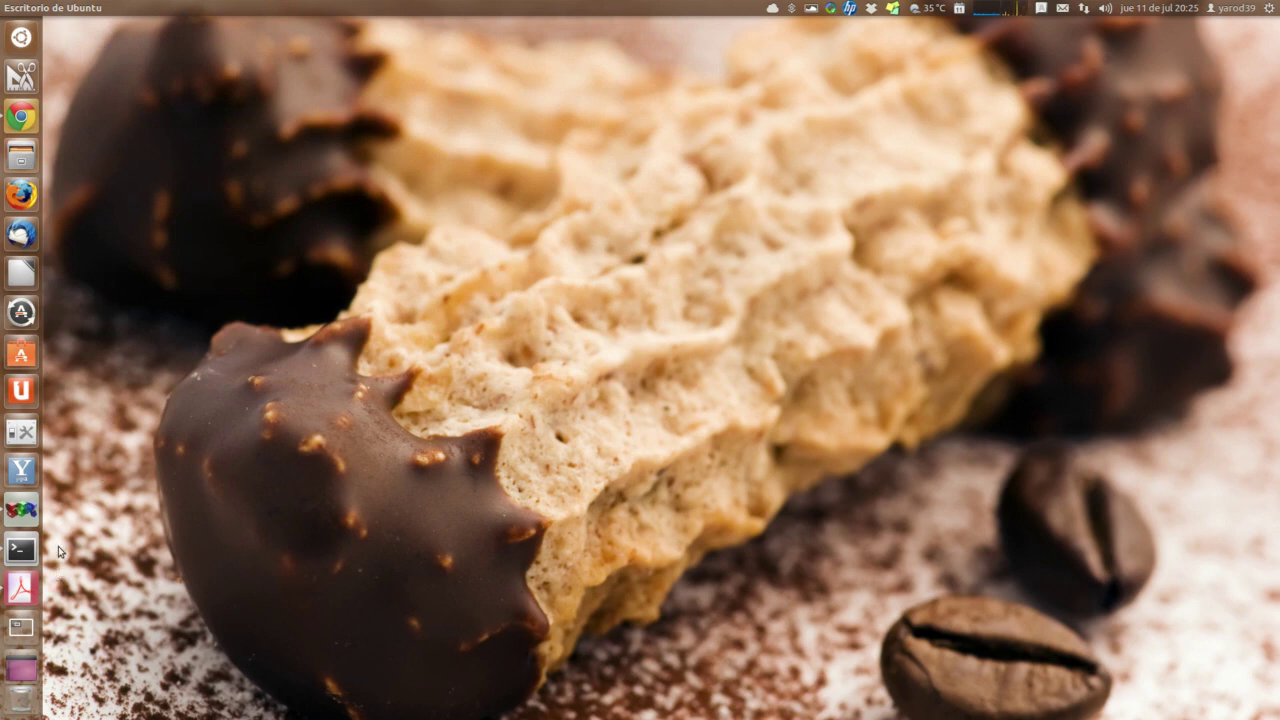
click(21, 117)
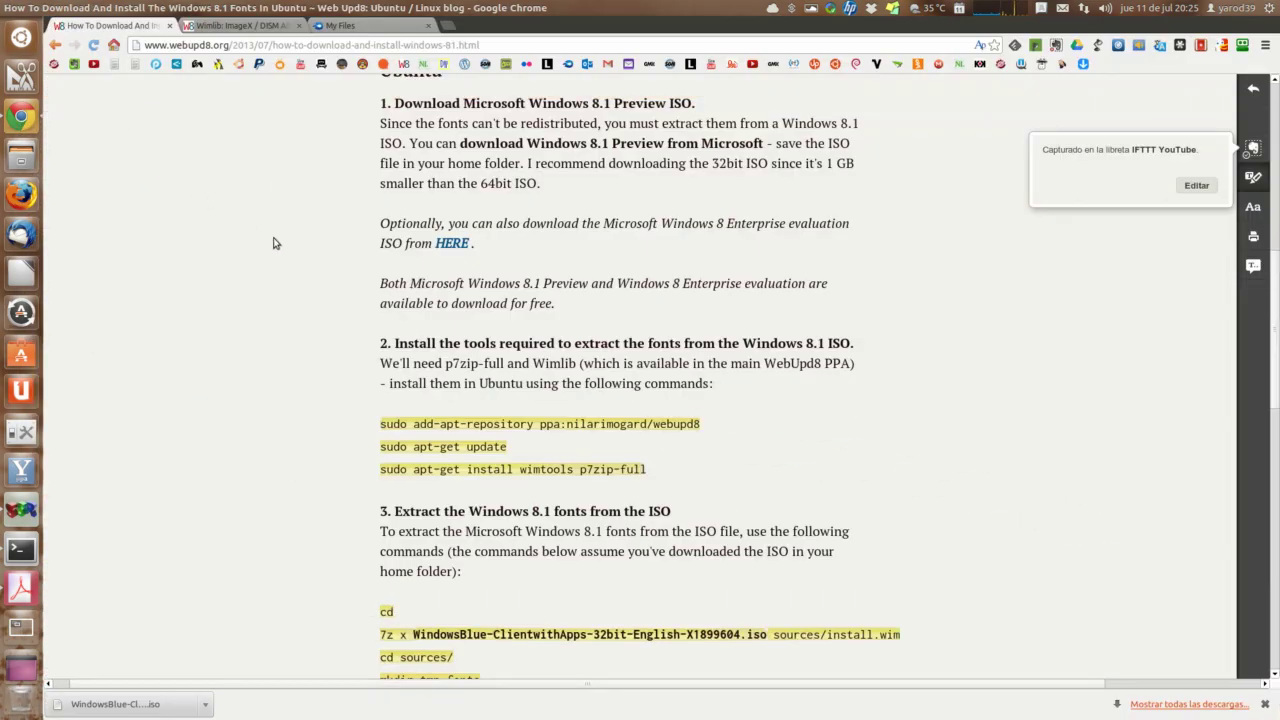
scroll(275, 243, down, 1)
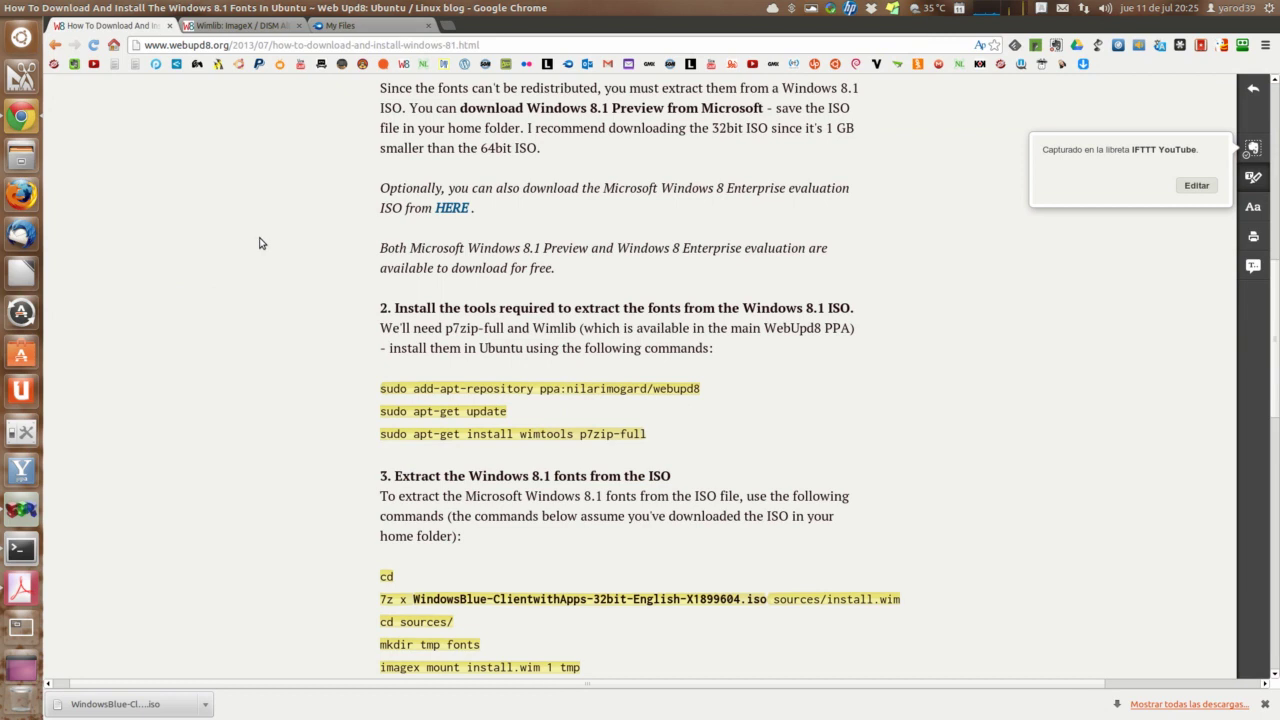
triple_click(392, 393)
click(392, 393)
right_click(392, 393)
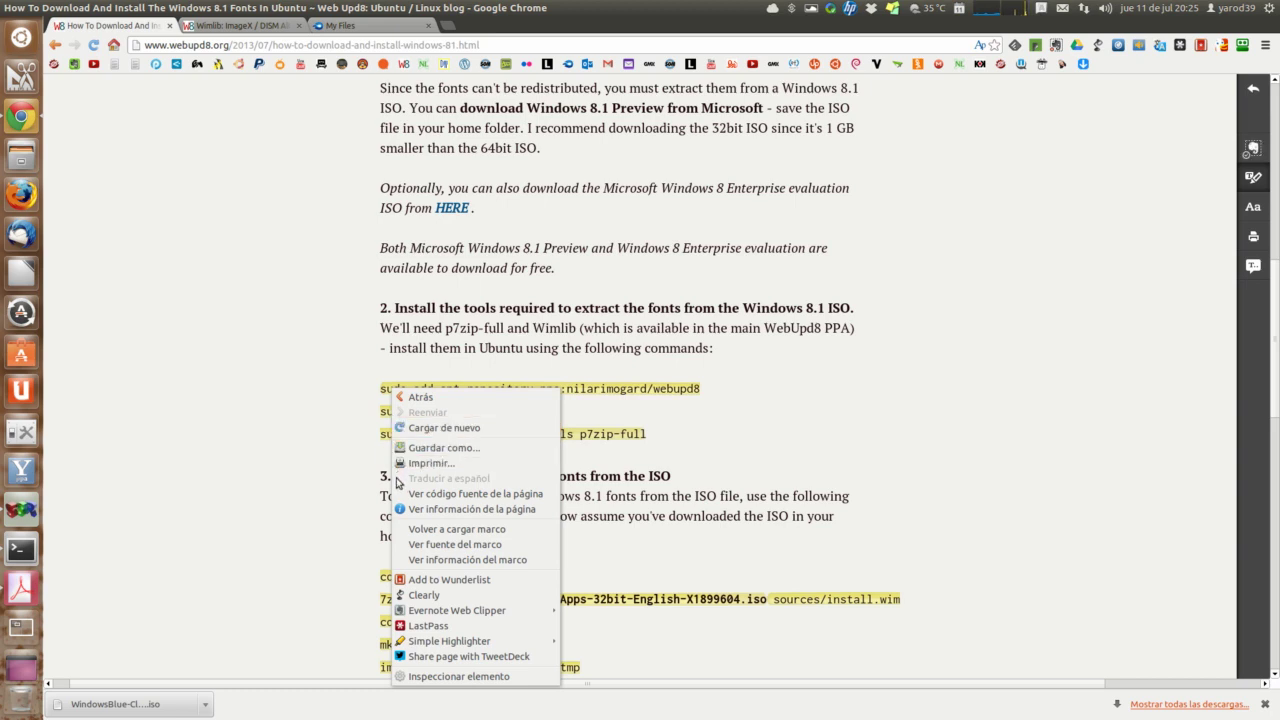
click(357, 436)
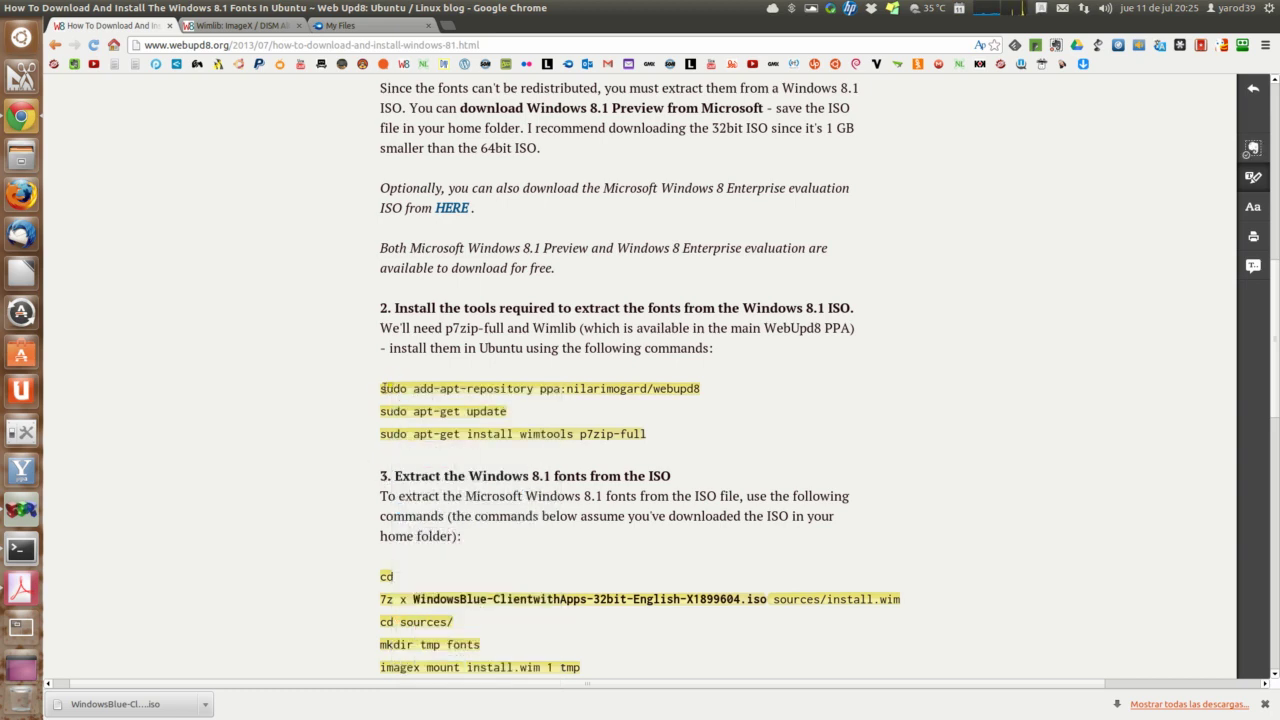
triple_click(383, 388)
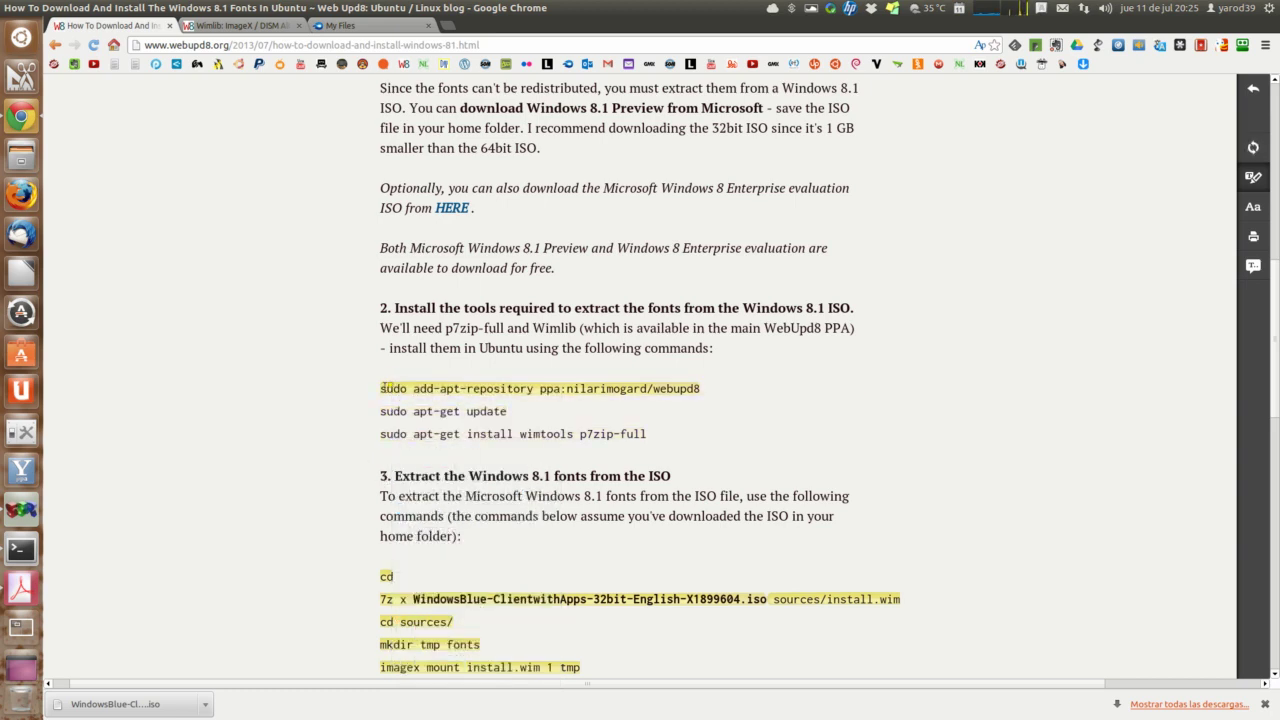
right_click(383, 388)
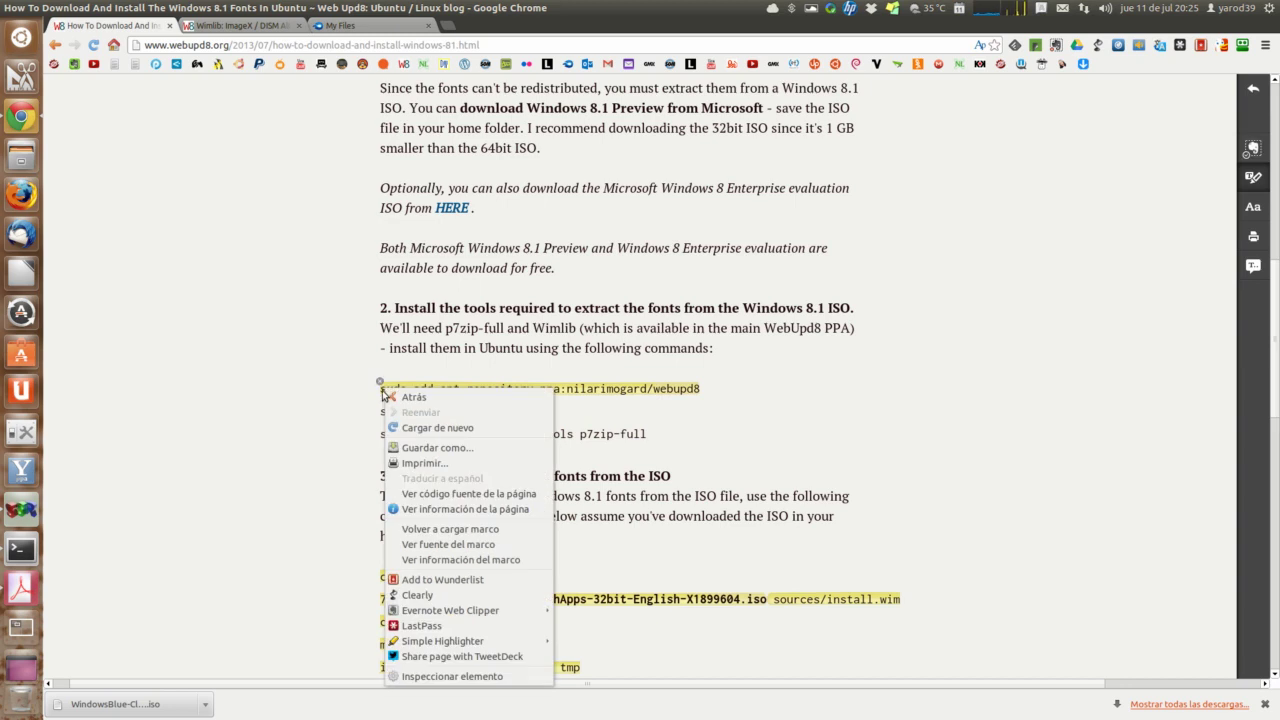
click(379, 414)
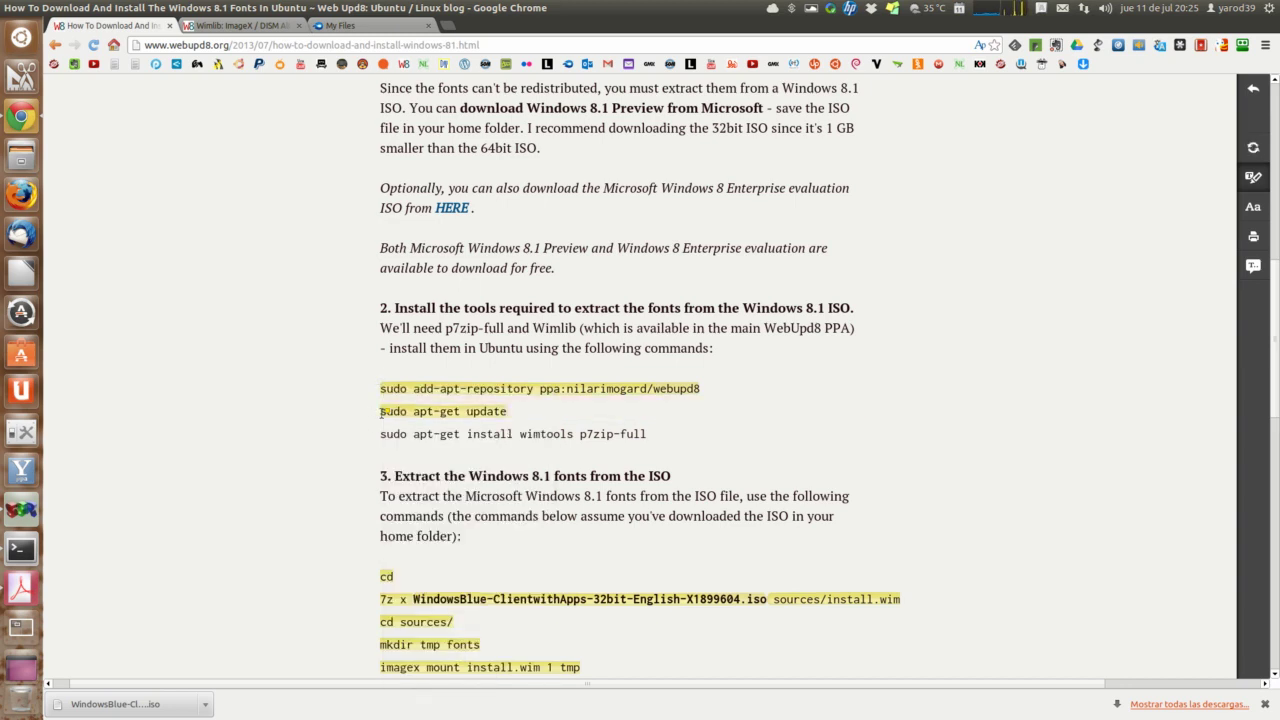
triple_click(397, 438)
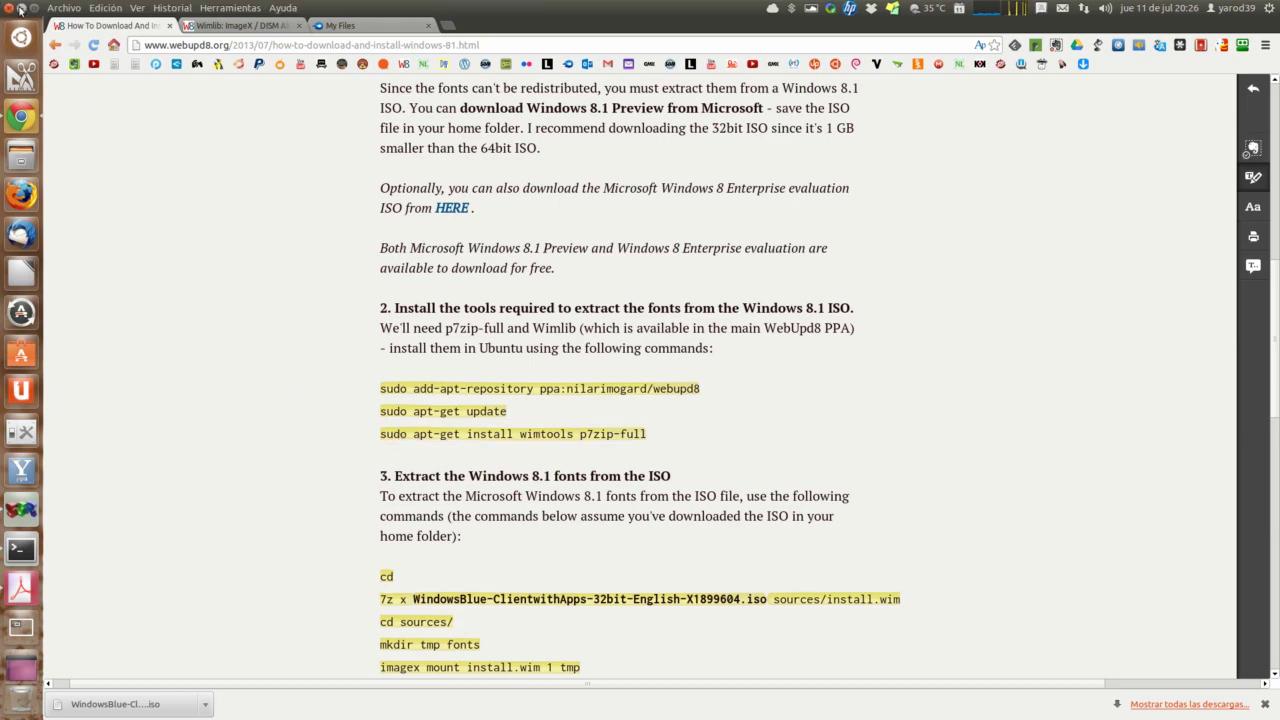
click(23, 9)
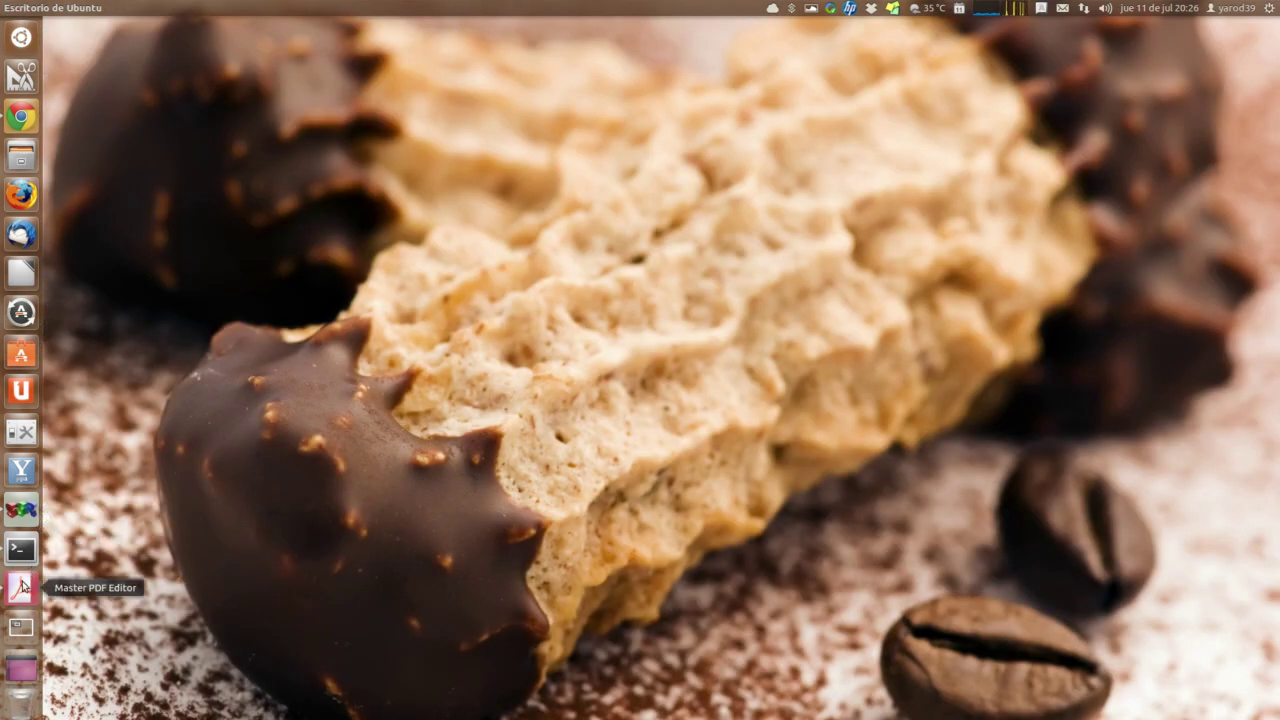
Step: View the fonts guide PDF's sudo command block, then close it and return to Chrome's article
click(22, 588)
scroll(170, 318, down, 10)
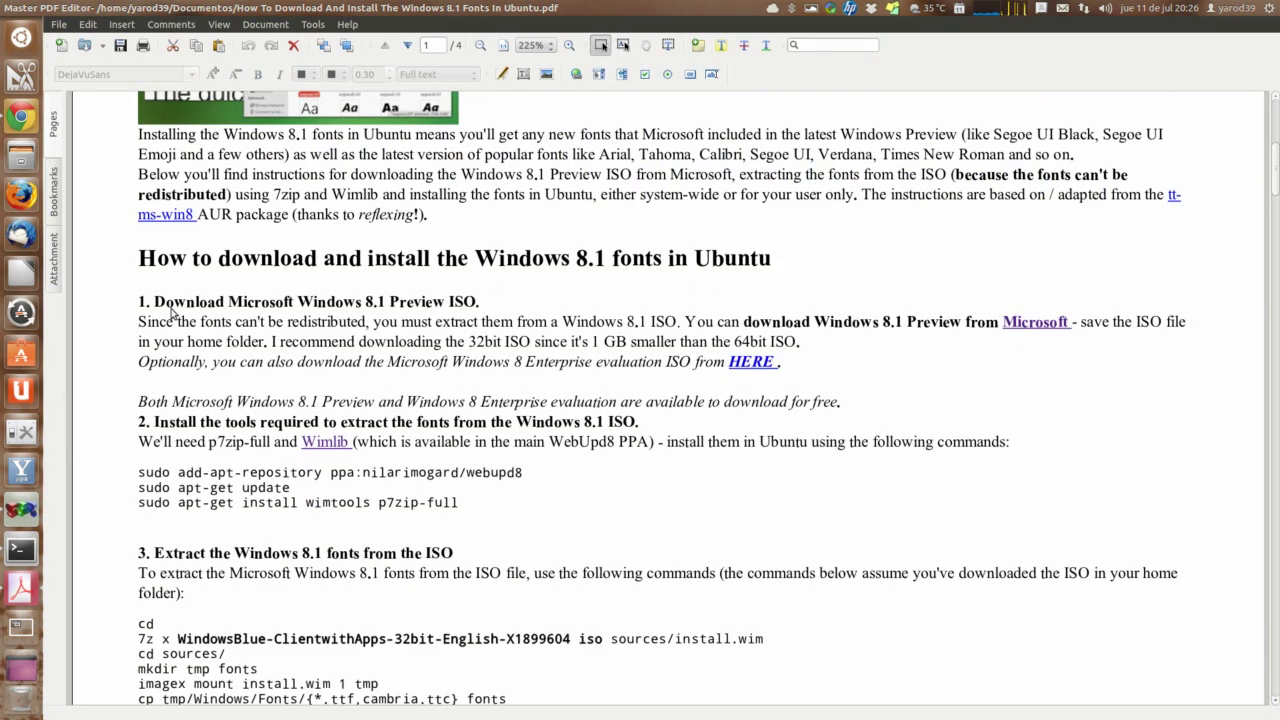
click(185, 479)
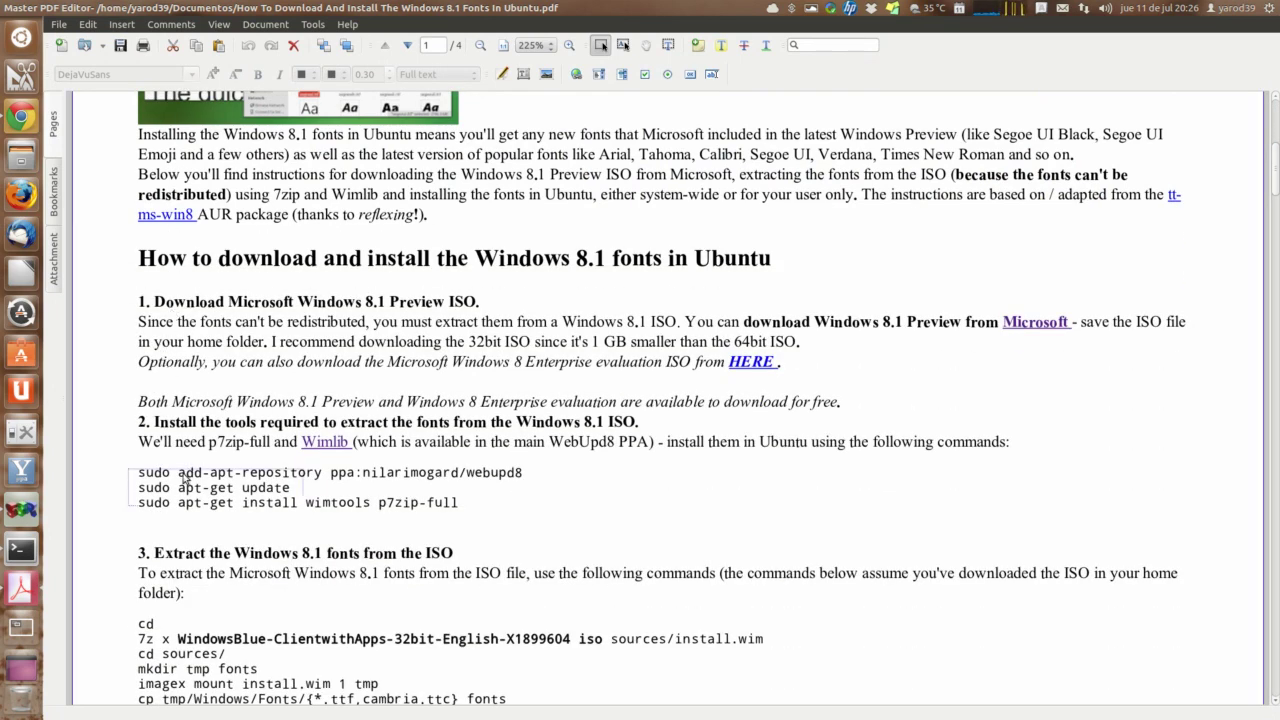
click(190, 480)
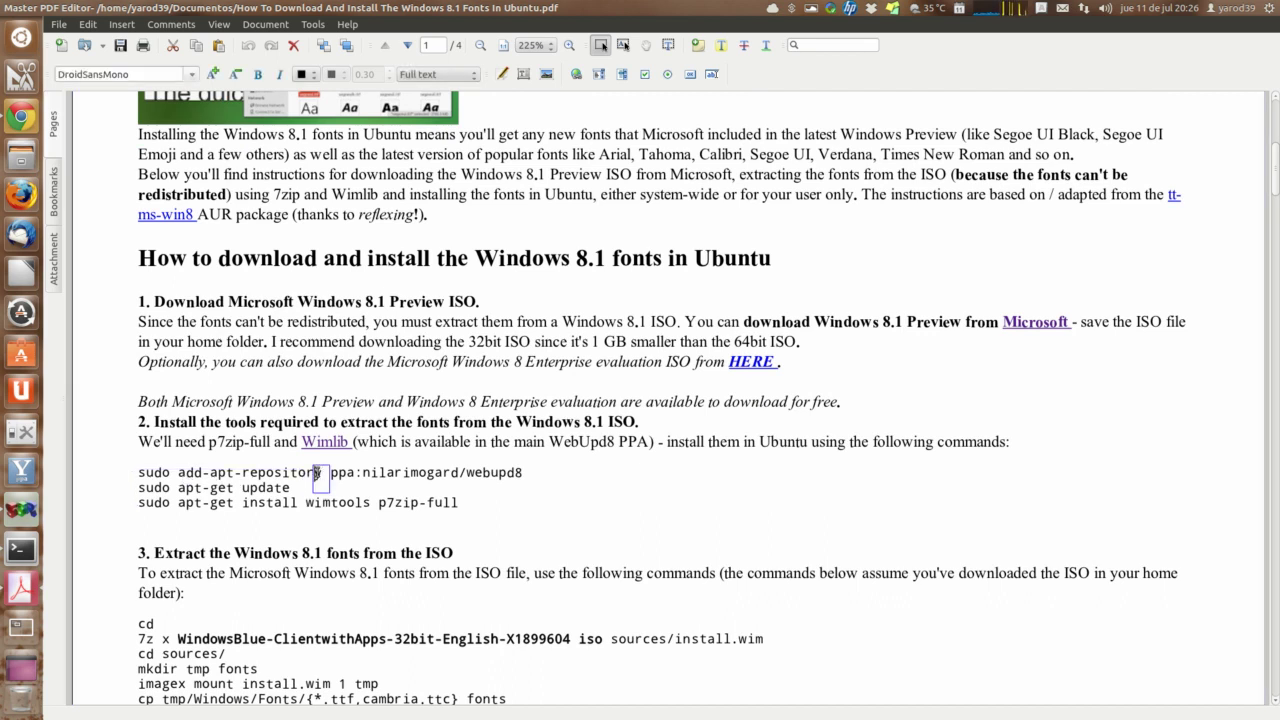
click(150, 474)
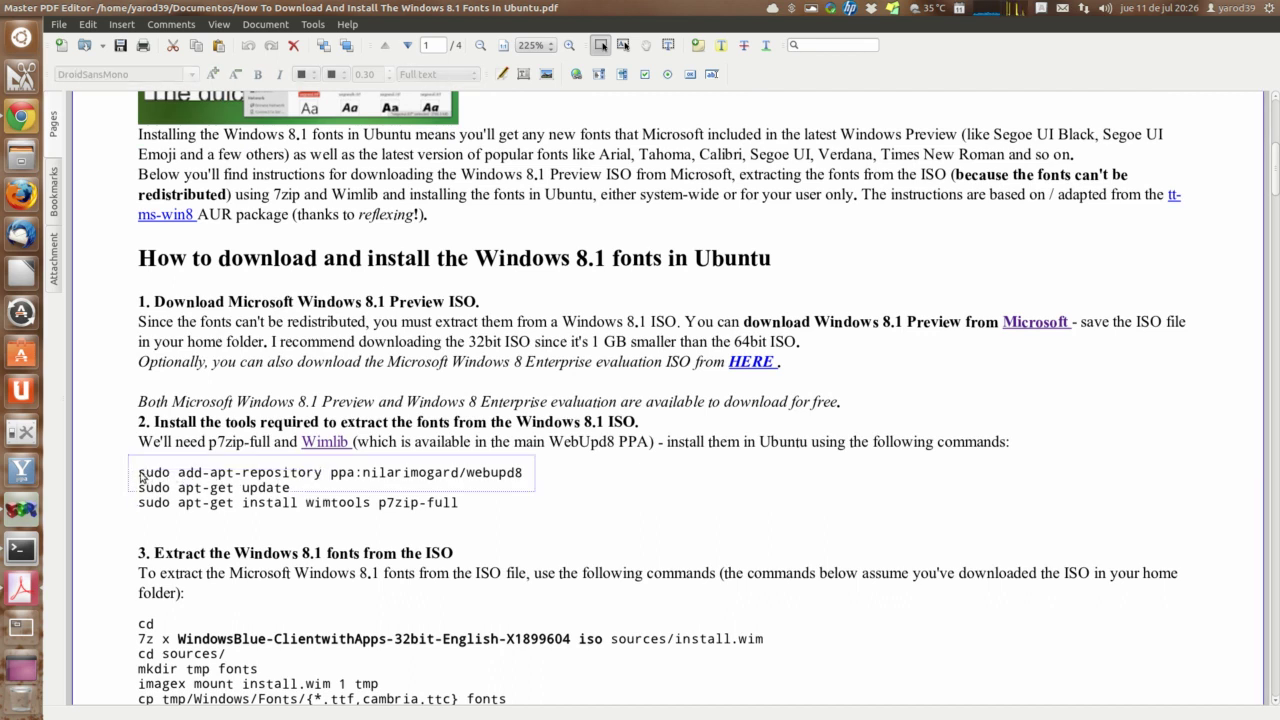
click(150, 474)
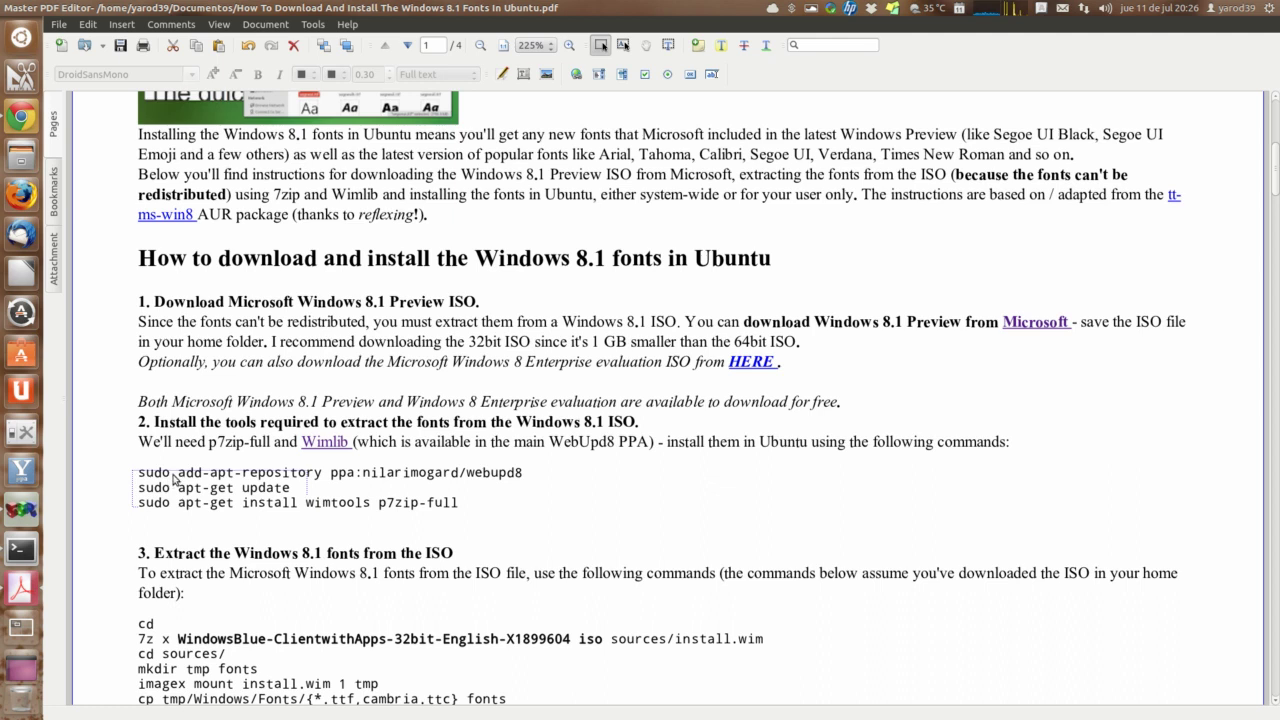
click(125, 435)
click(18, 9)
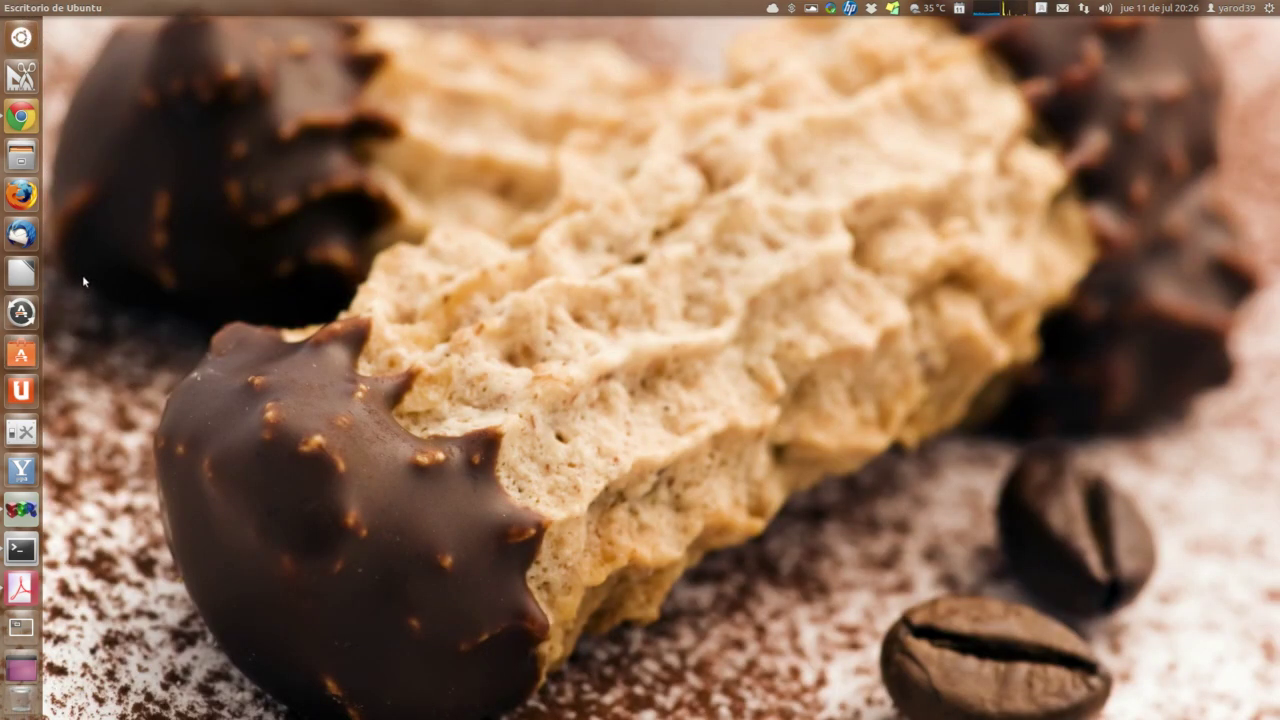
click(21, 117)
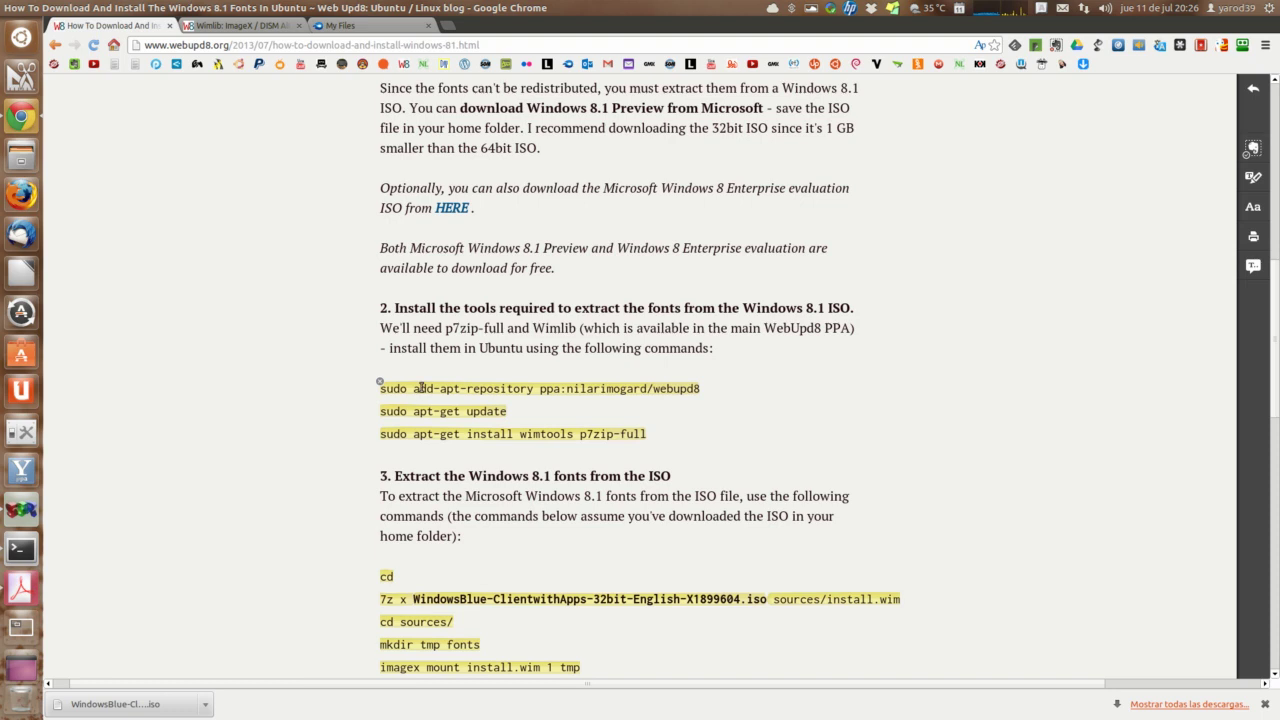
Step: Copy the add-apt-repository command from the article and run it in Terminal, confirming the WebUpd8 PPA
triple_click(420, 388)
right_click(420, 388)
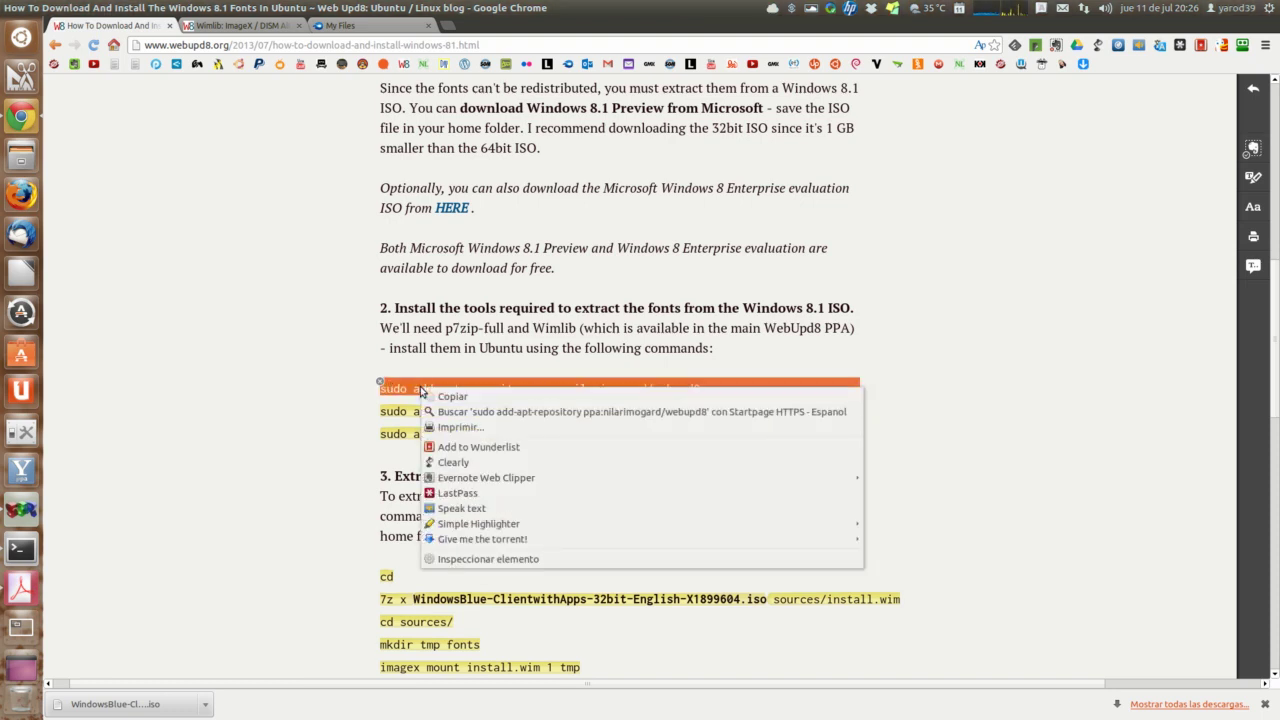
click(441, 398)
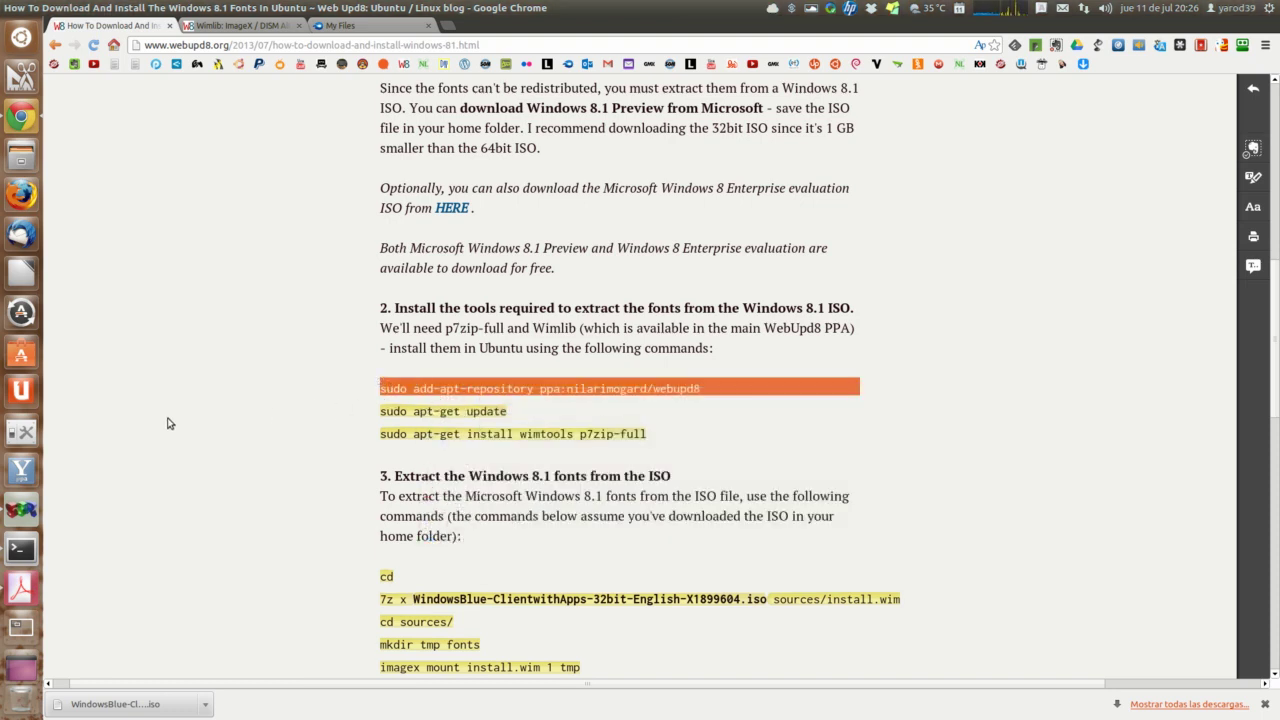
click(20, 550)
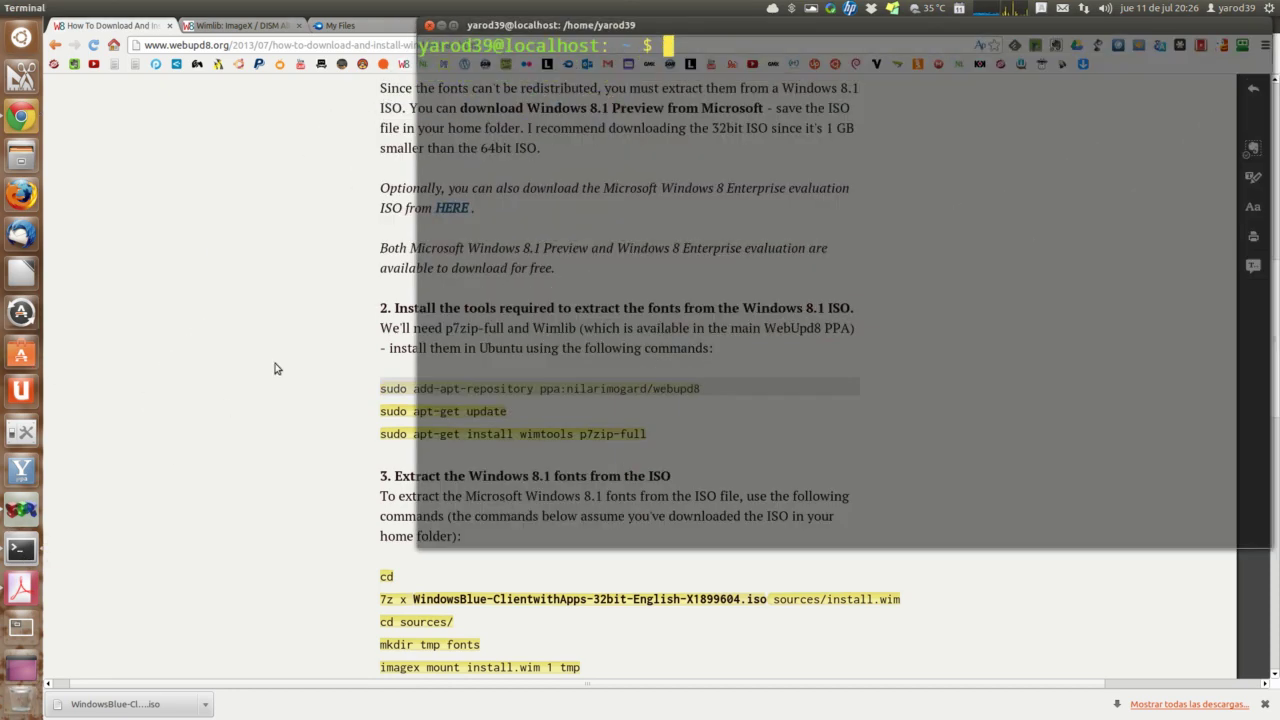
right_click(675, 44)
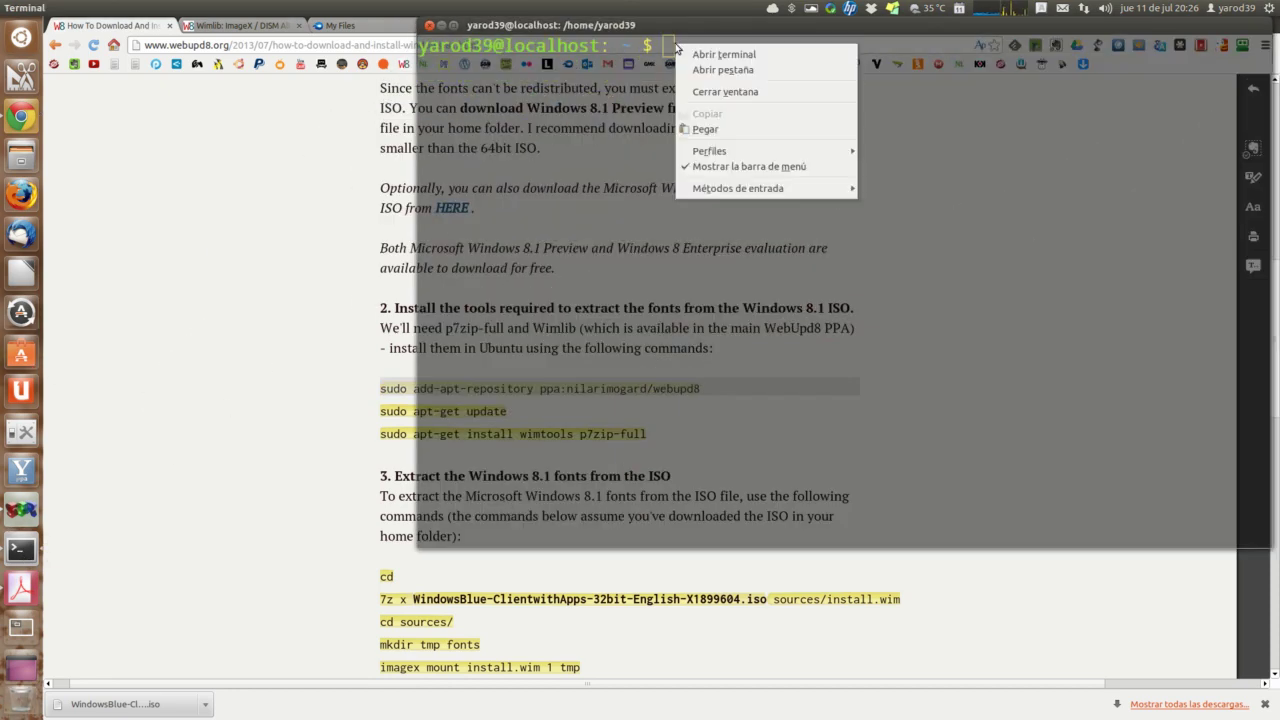
click(700, 134)
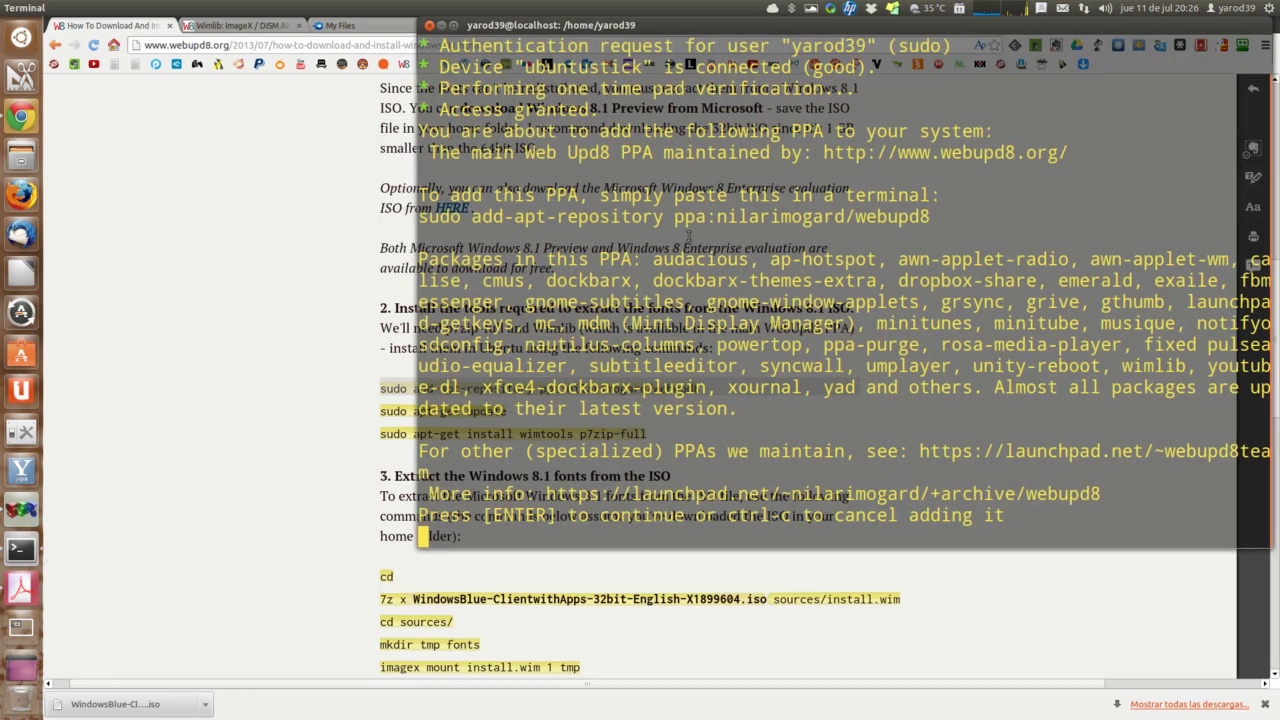
key(Return)
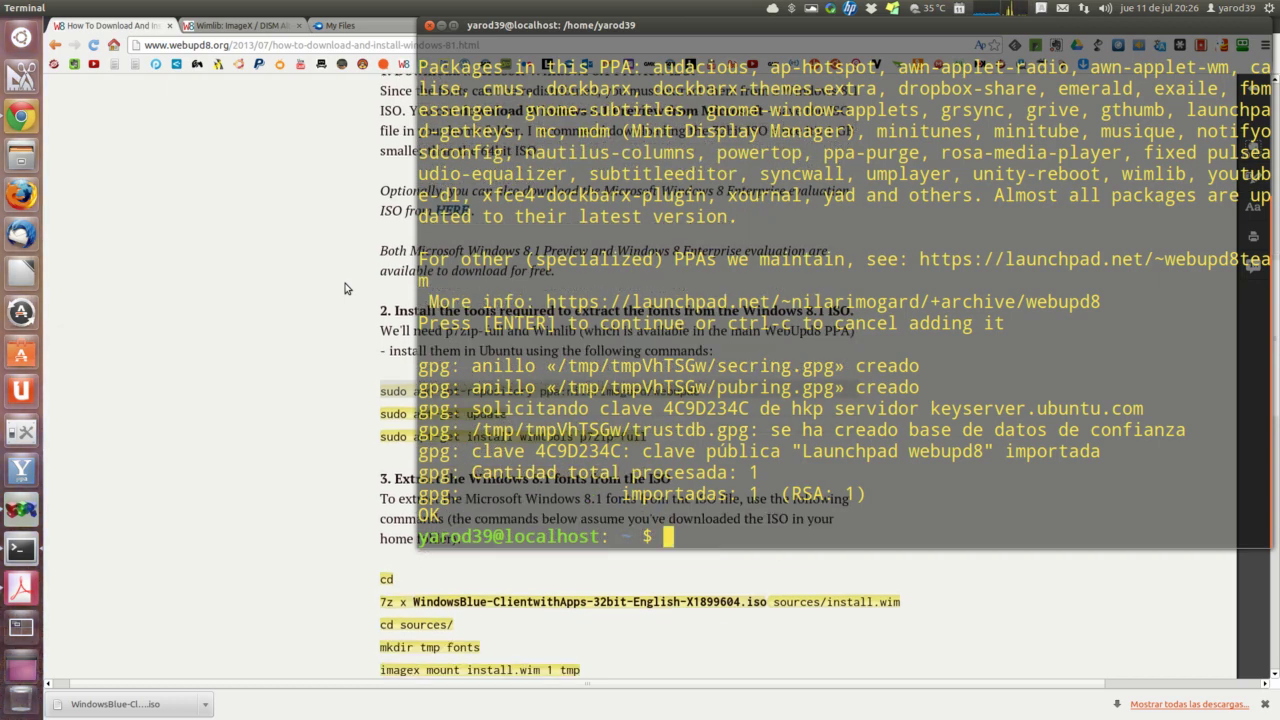
Step: Copy sudo apt-get update from the article and paste it into Terminal to run it
click(381, 414)
triple_click(382, 413)
right_click(384, 412)
click(396, 425)
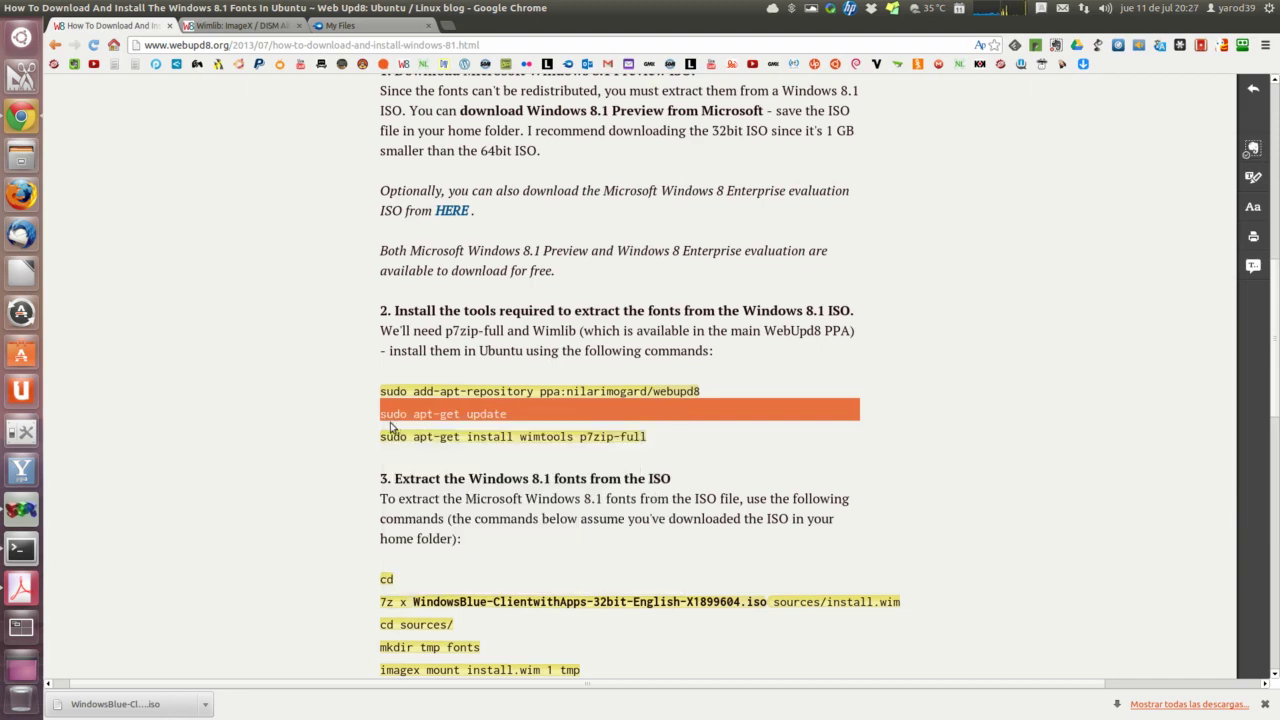
click(28, 550)
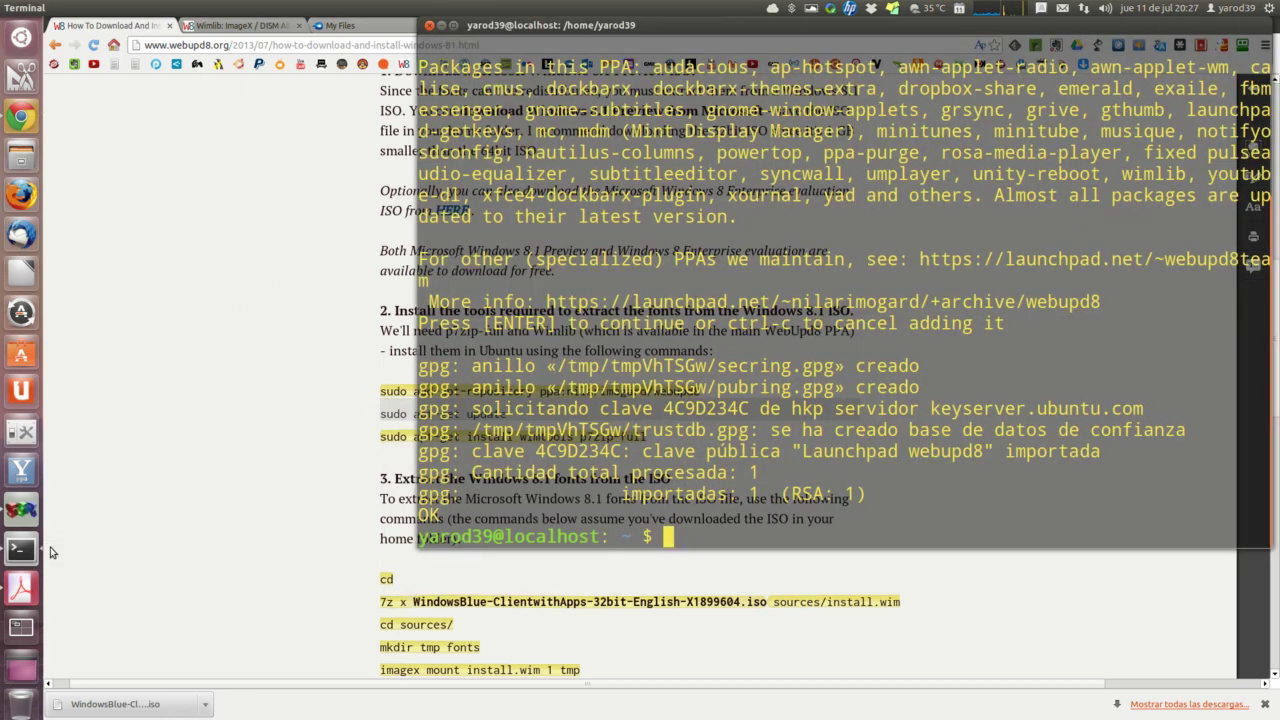
right_click(687, 538)
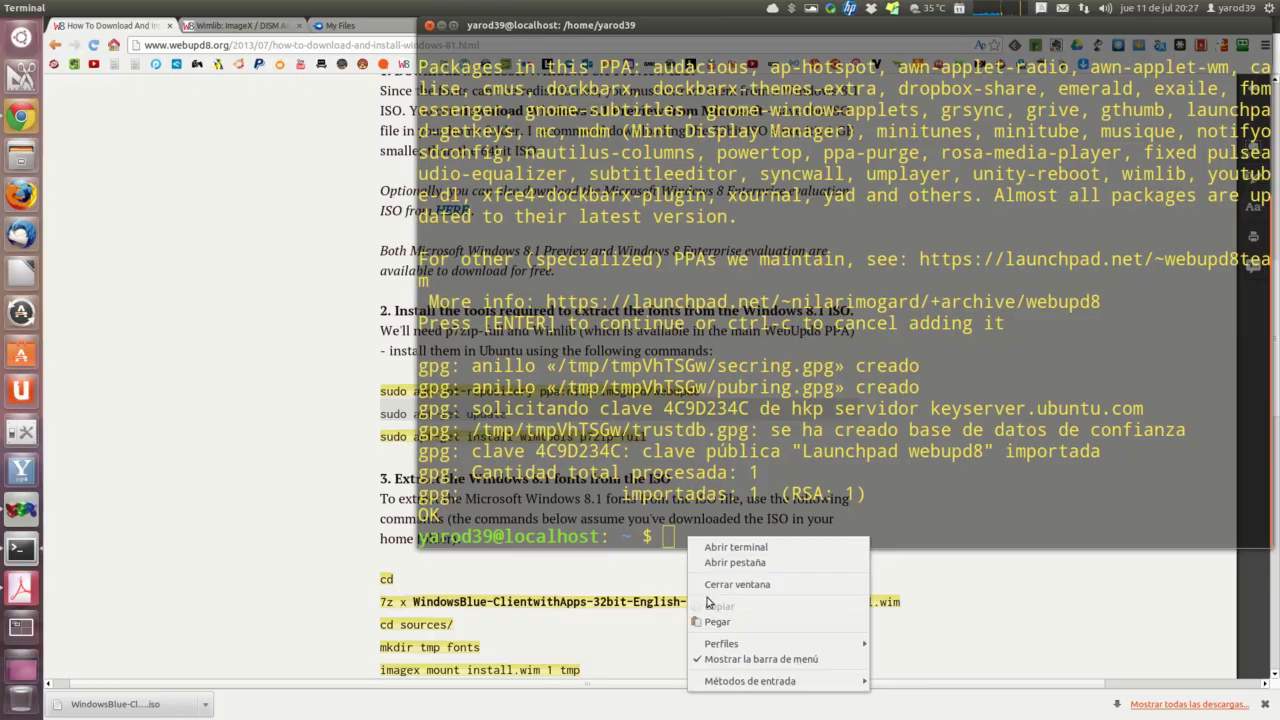
click(717, 622)
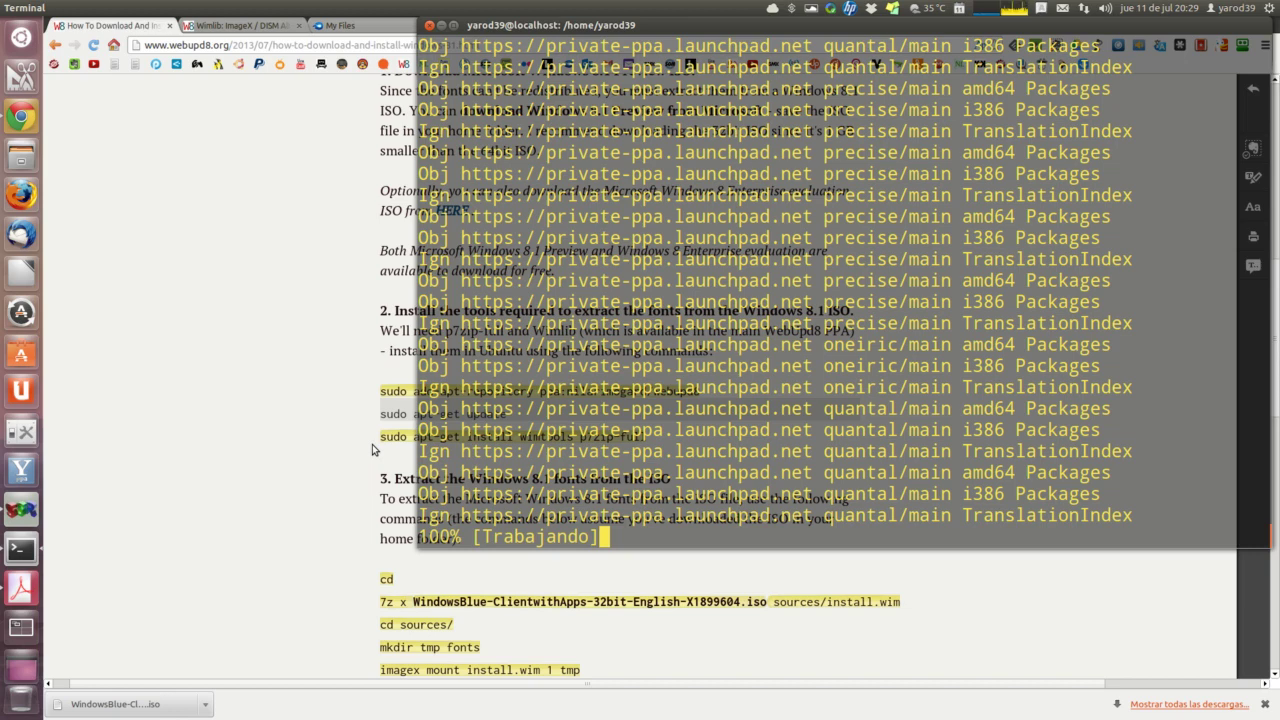
click(372, 444)
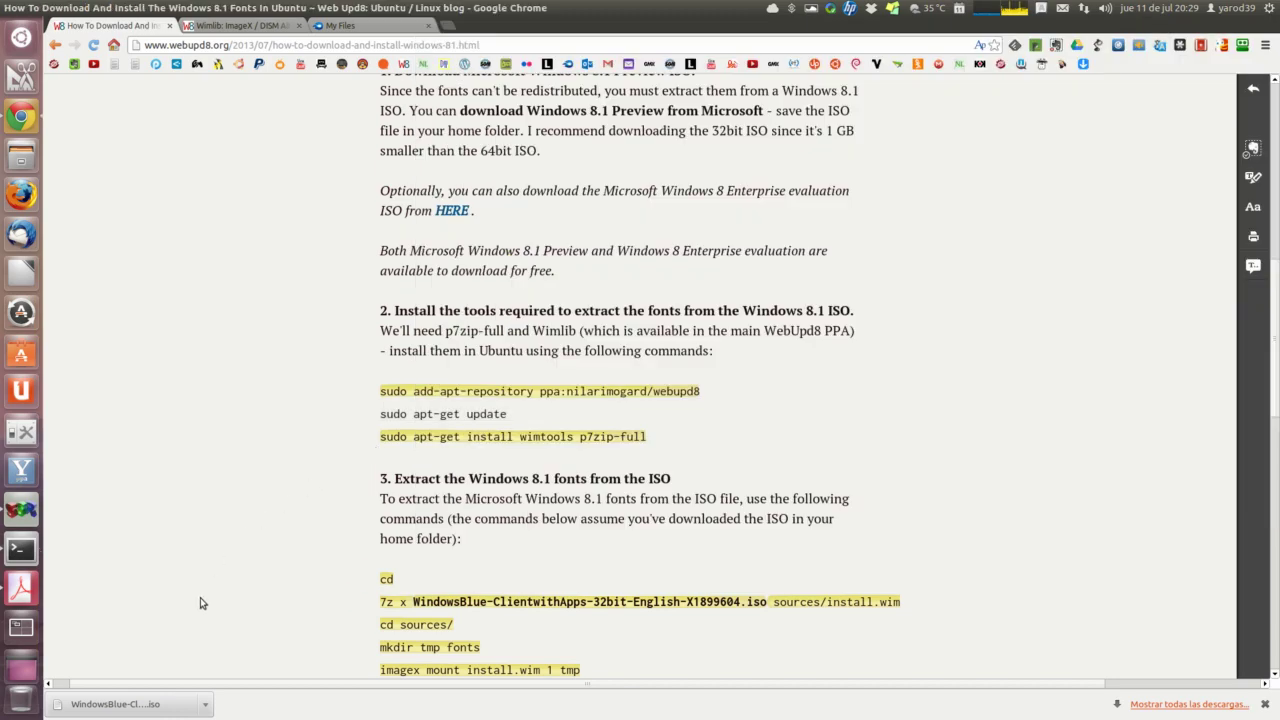
click(12, 513)
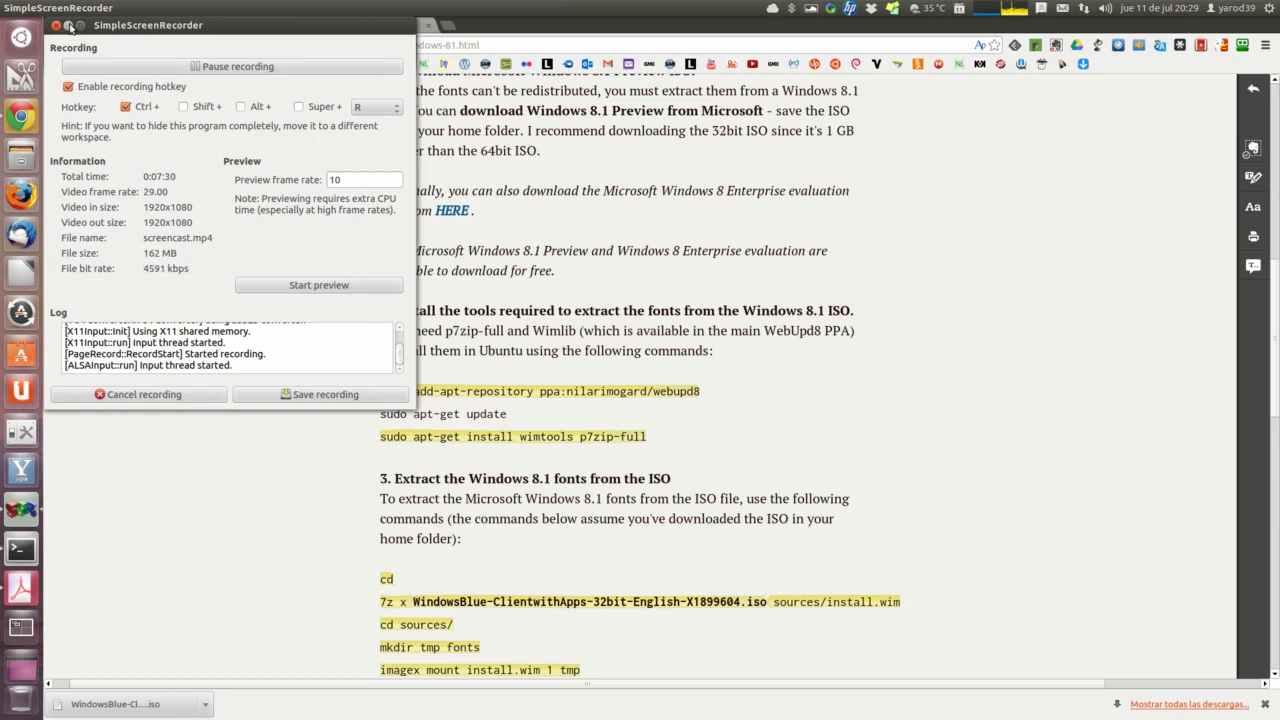
click(68, 25)
click(22, 549)
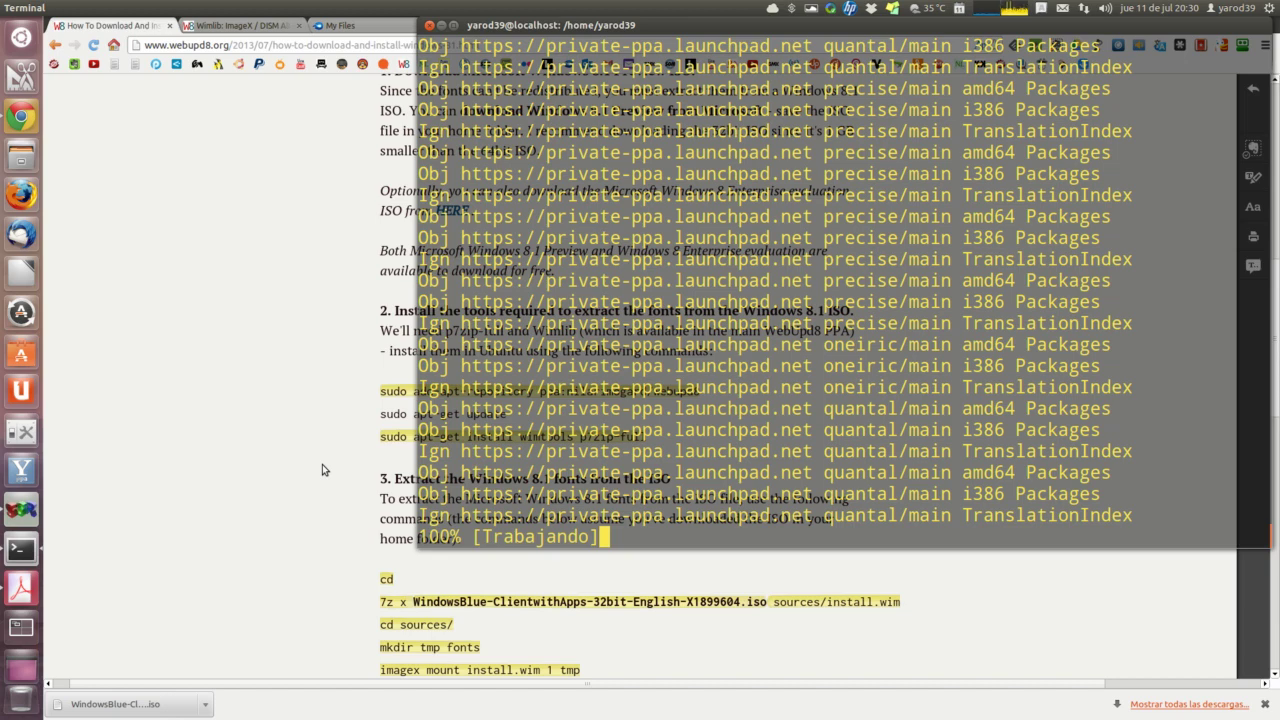
click(322, 464)
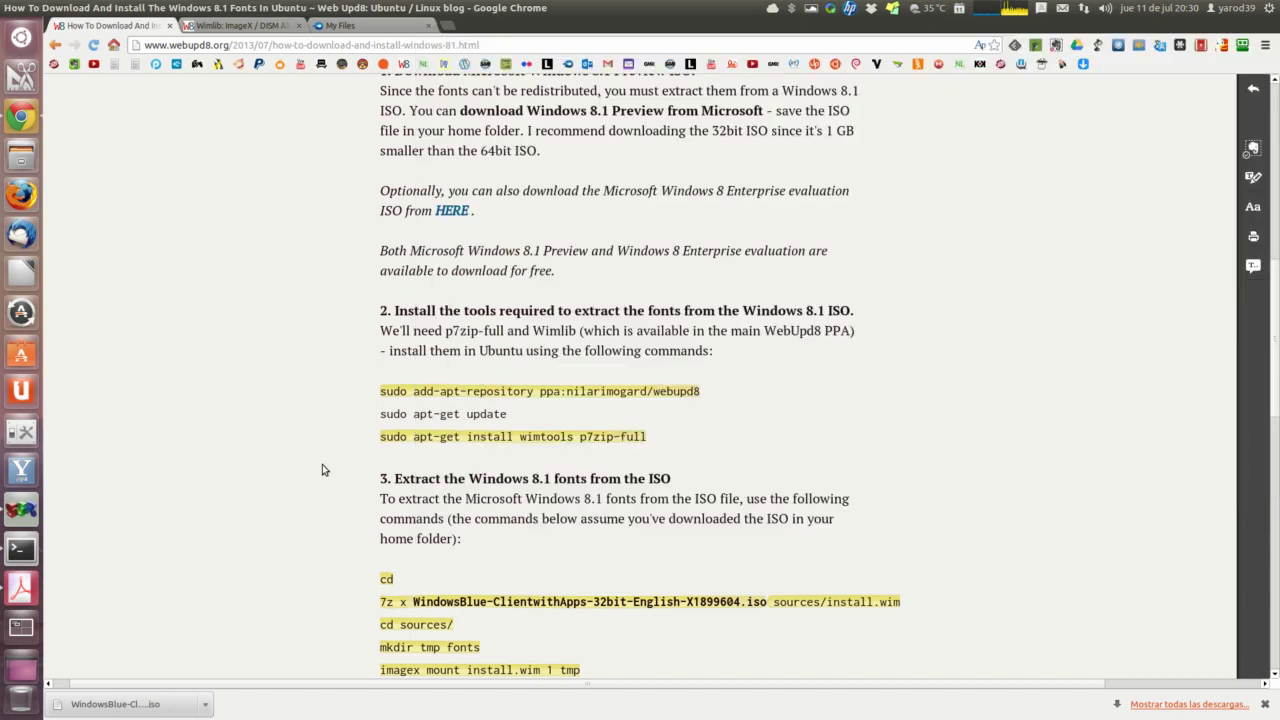
triple_click(380, 413)
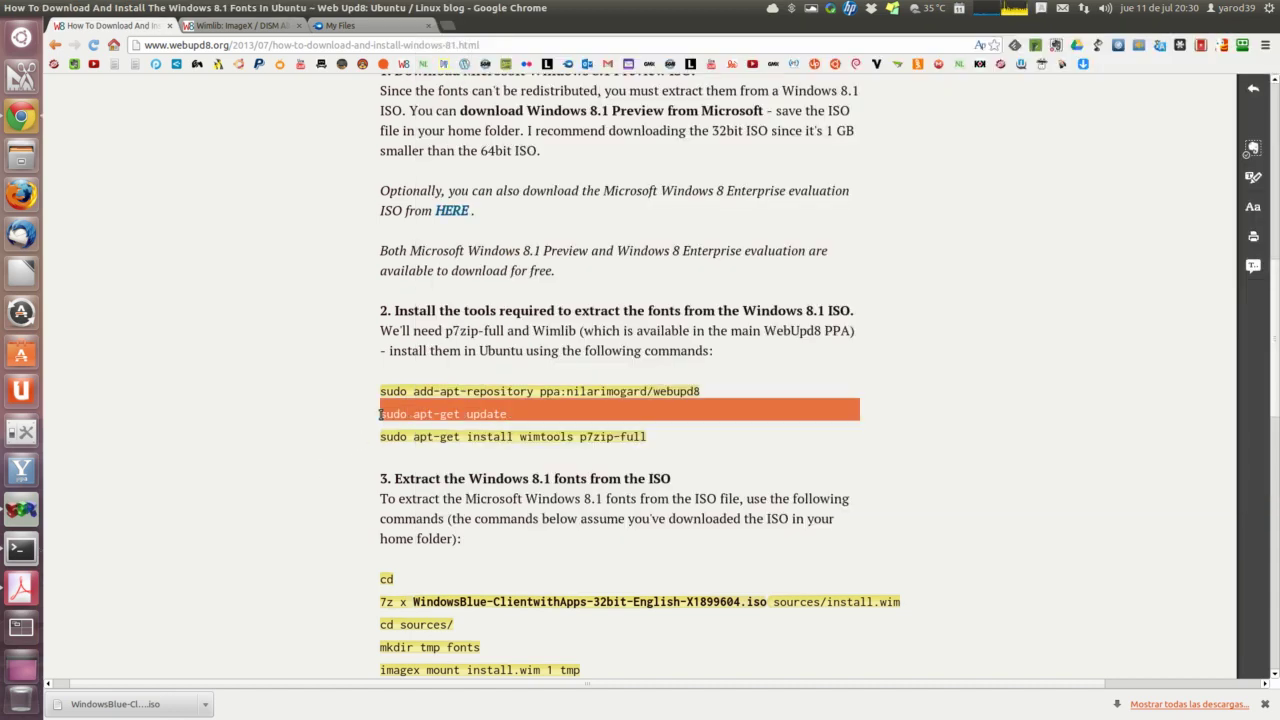
click(1252, 147)
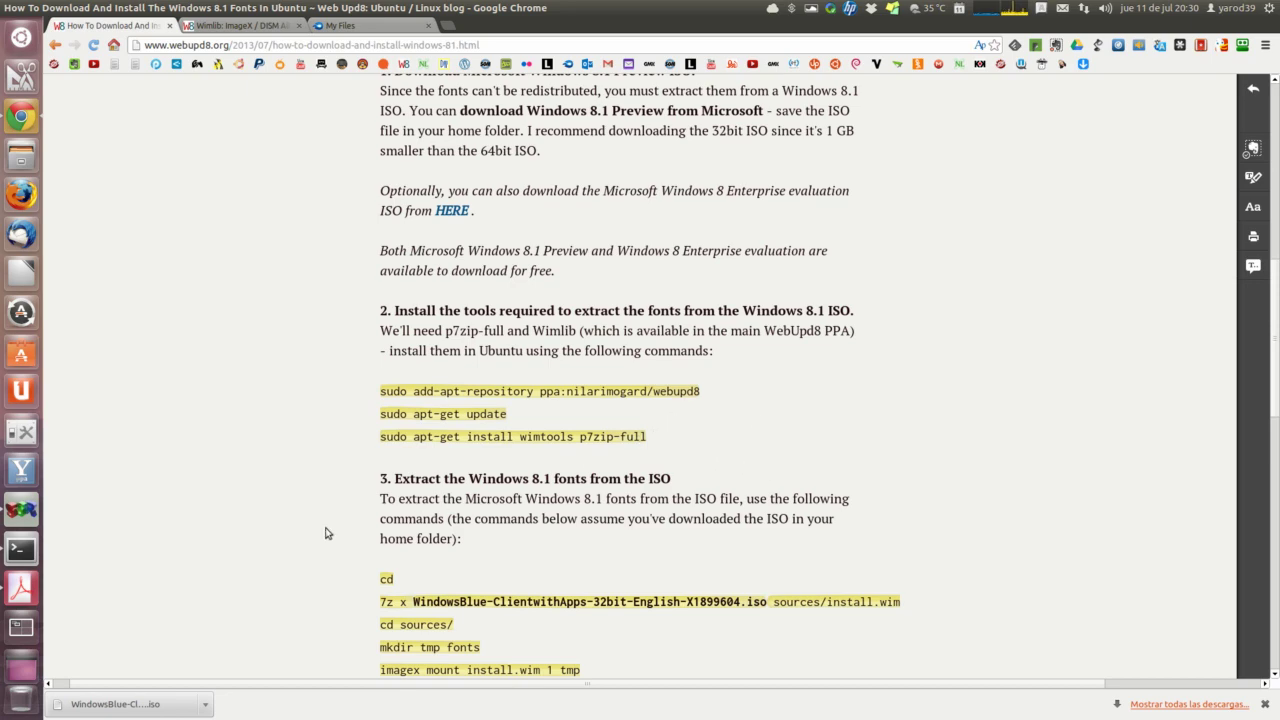
click(20, 548)
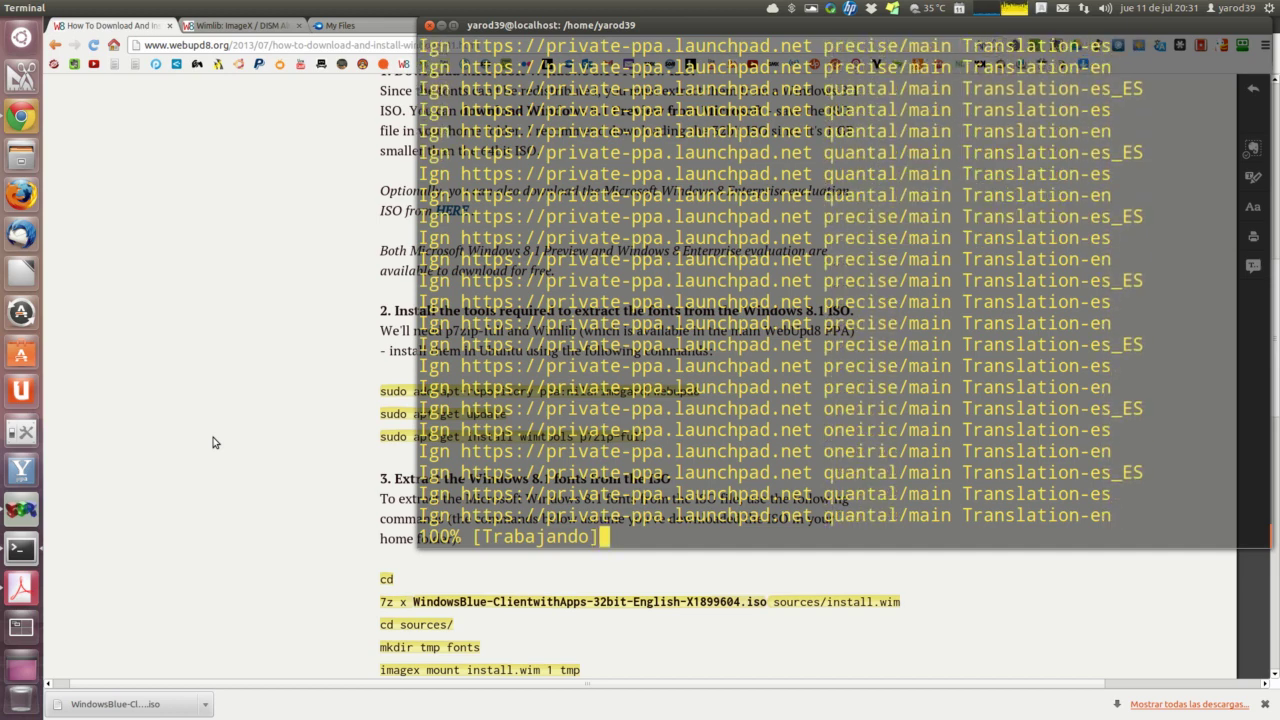
Step: Open the fonts tutorial PDF and click into step 2's add-apt-repository line, escaping text editing
click(30, 588)
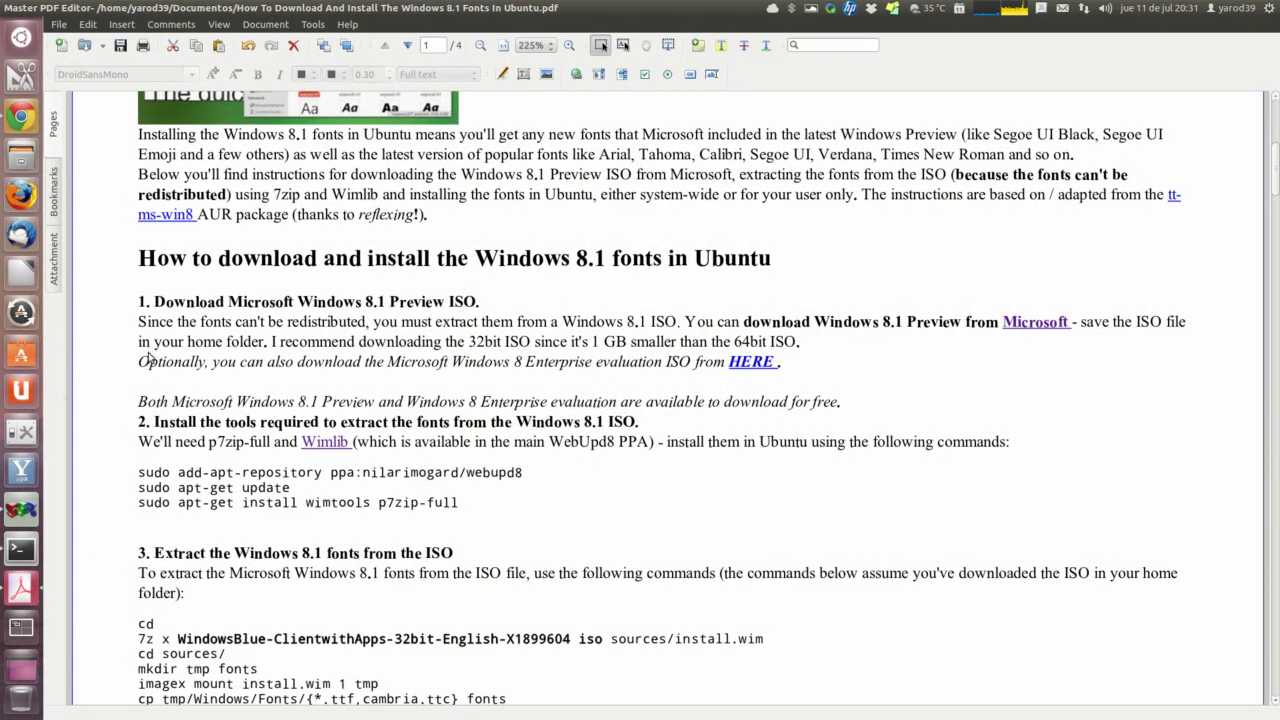
click(147, 477)
click(147, 475)
click(144, 476)
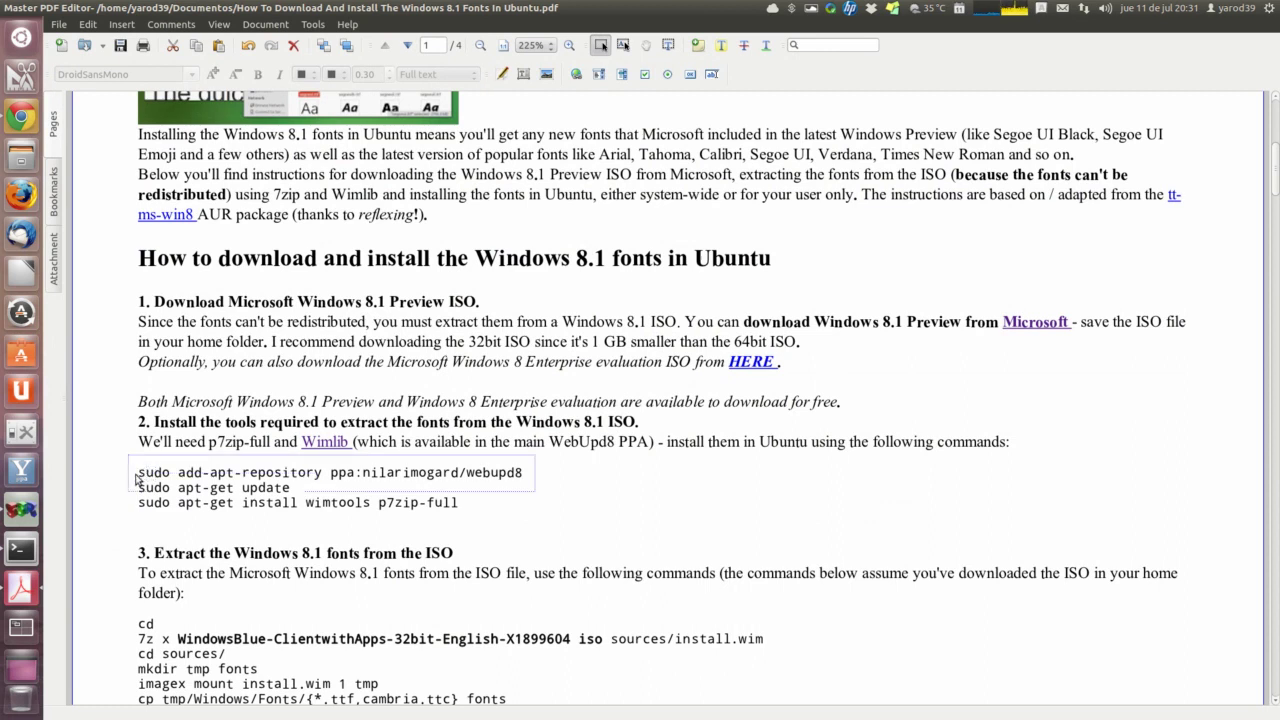
click(153, 478)
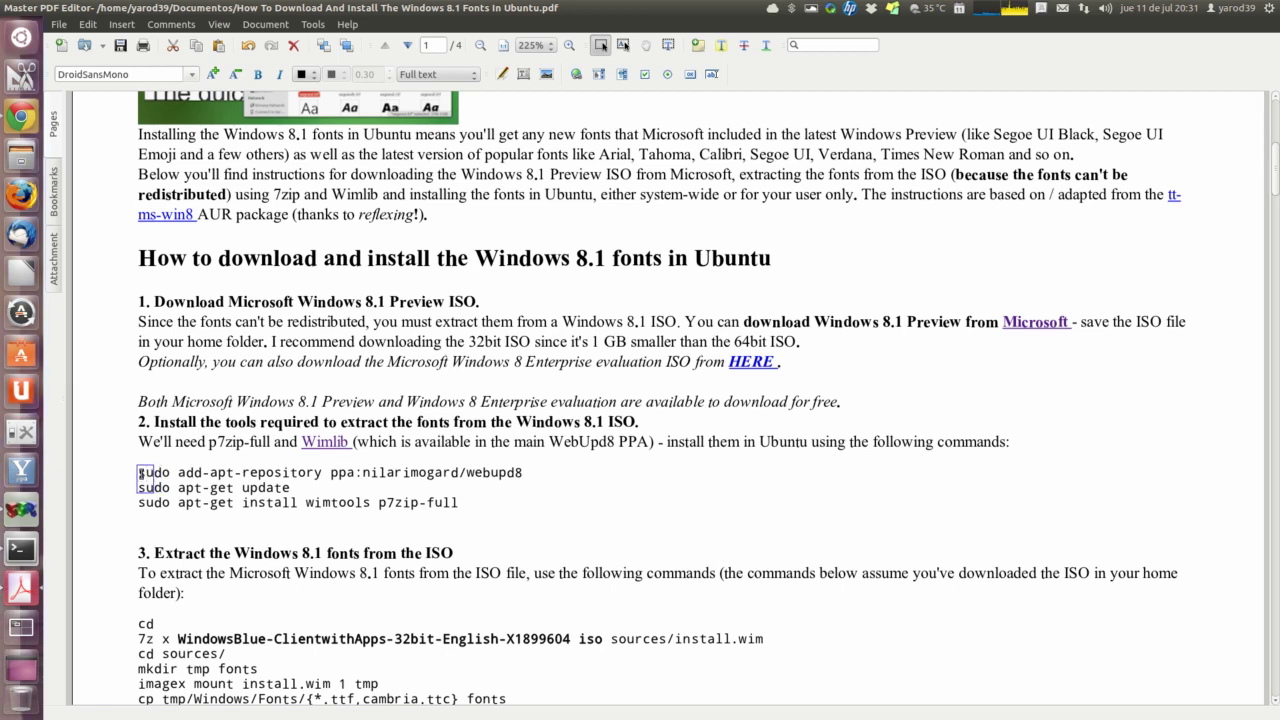
key(Escape)
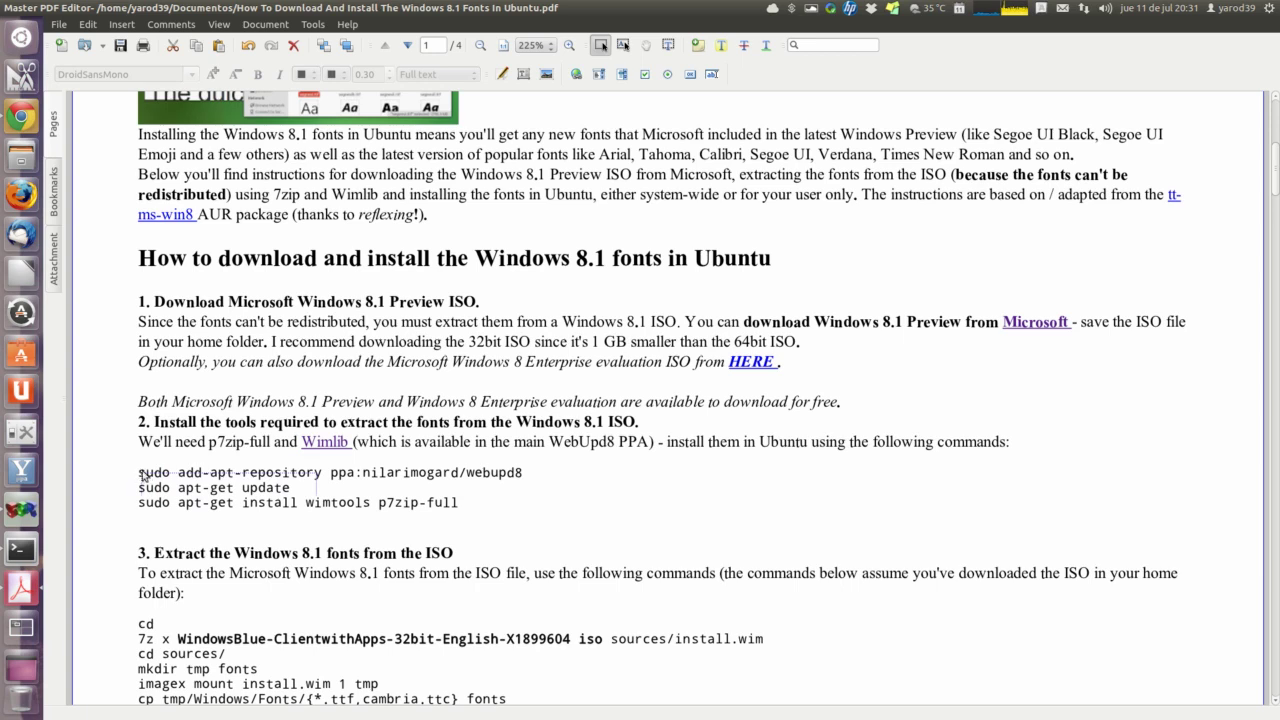
click(519, 475)
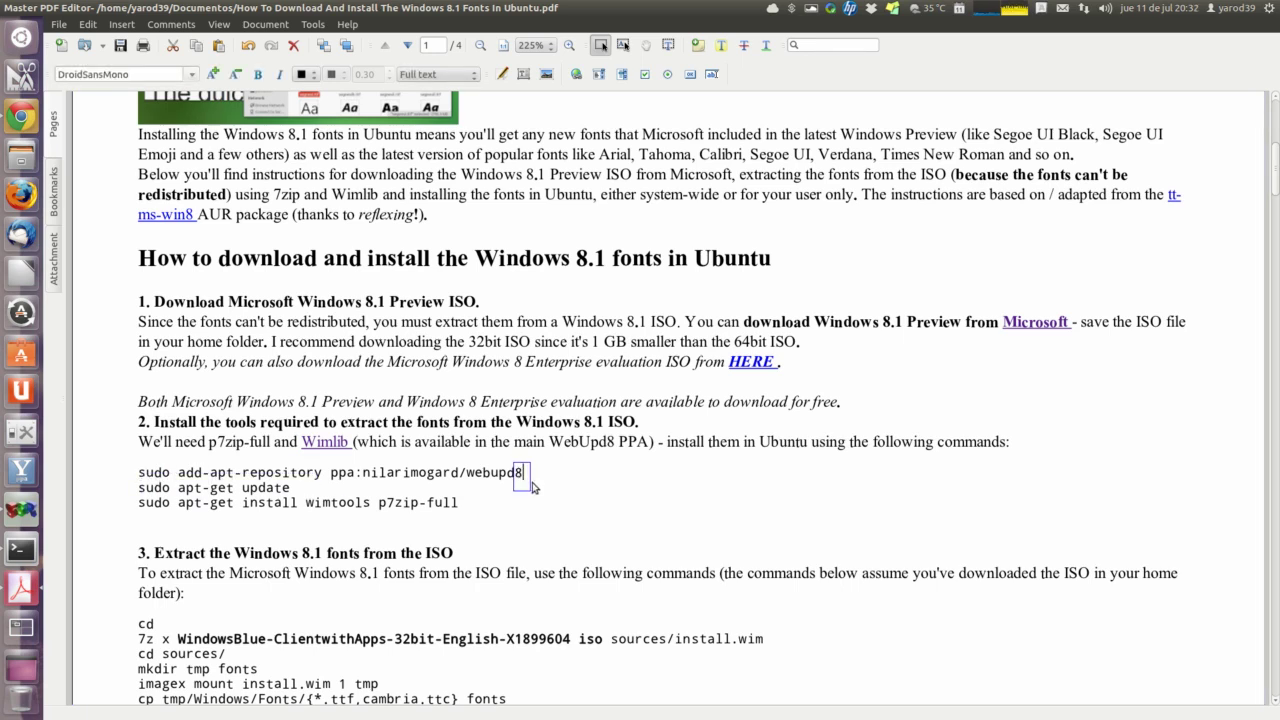
key(Escape)
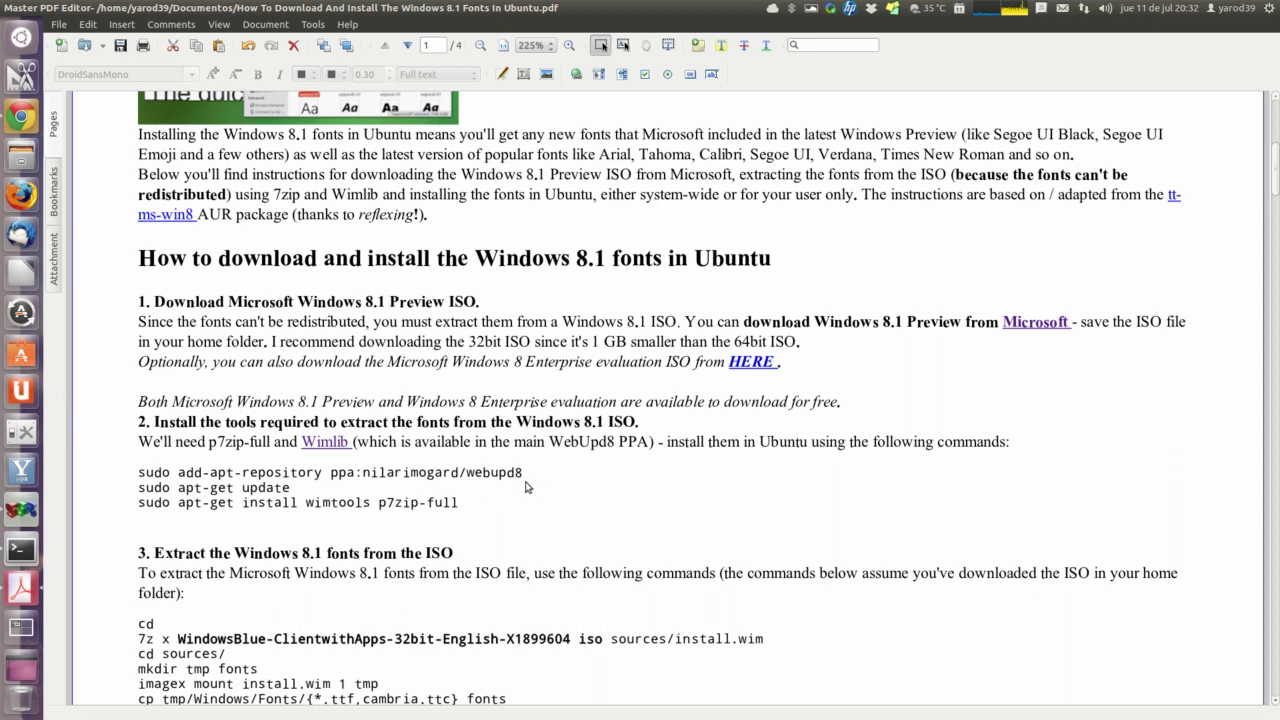
Step: Copy the add-apt-repository ppa:nilarimogard/webupd8 line with Select Text, then minimize the PDF
click(667, 47)
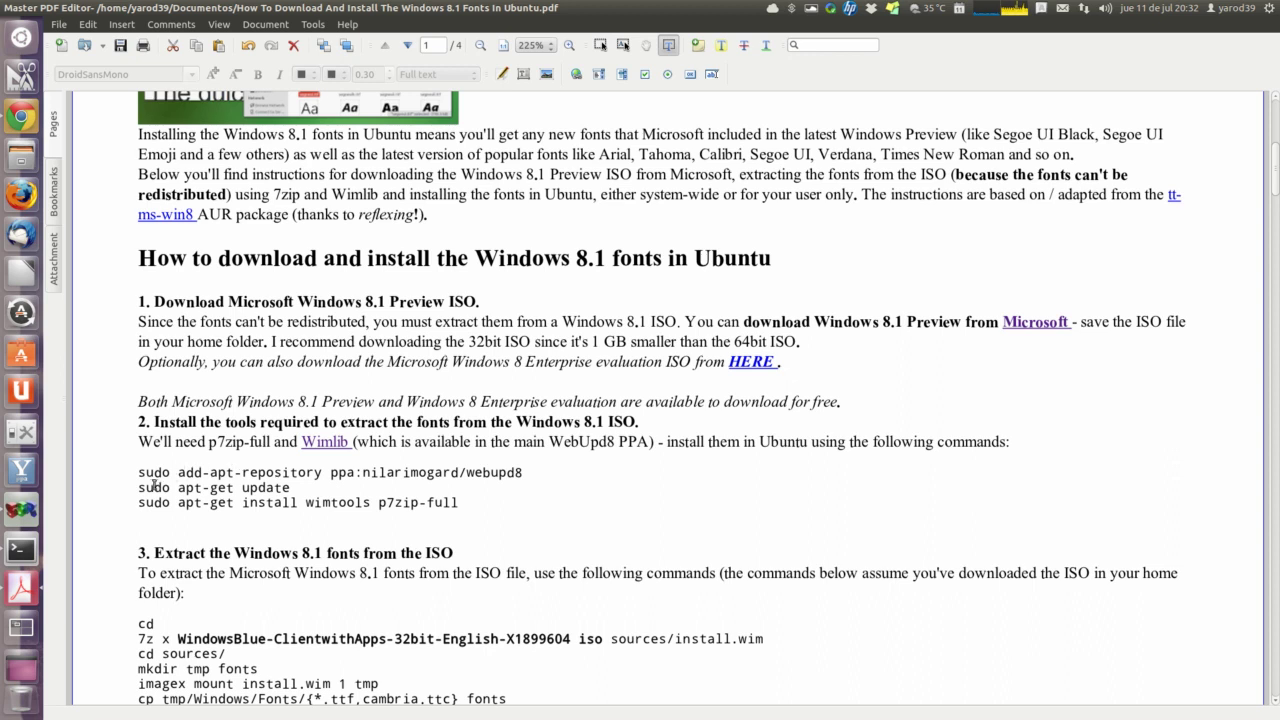
drag(153, 479, 543, 478)
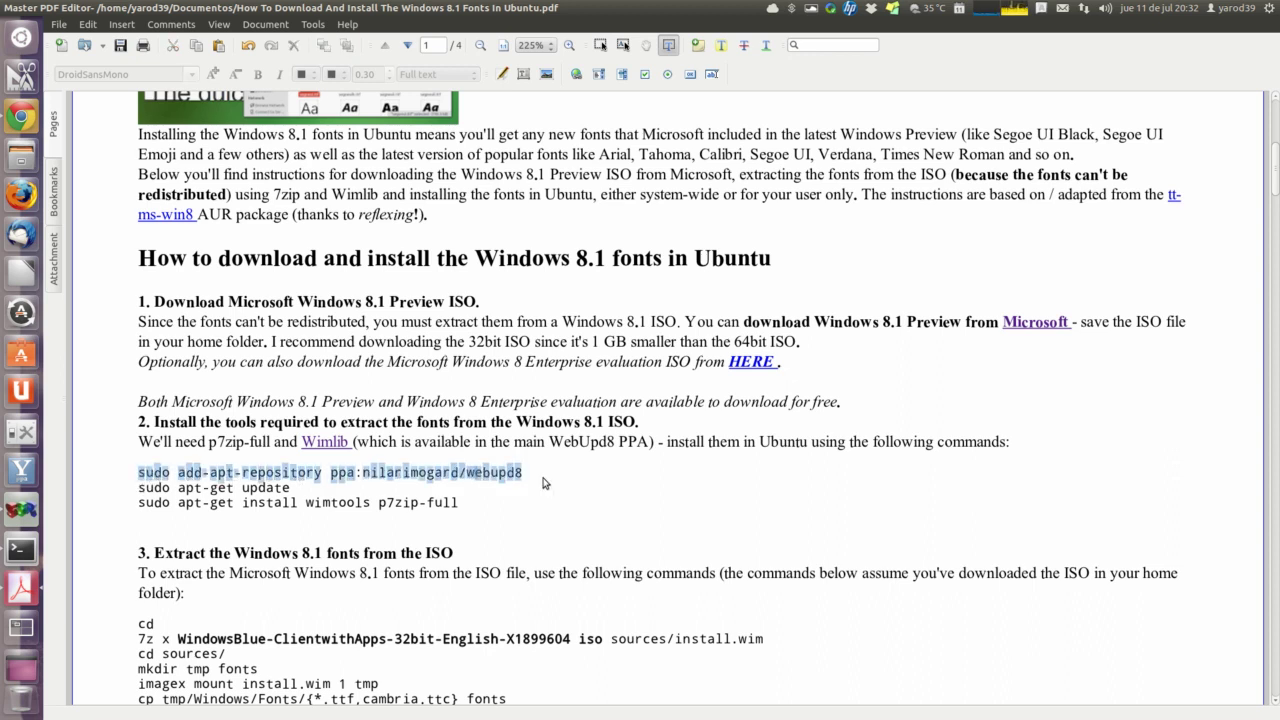
right_click(537, 479)
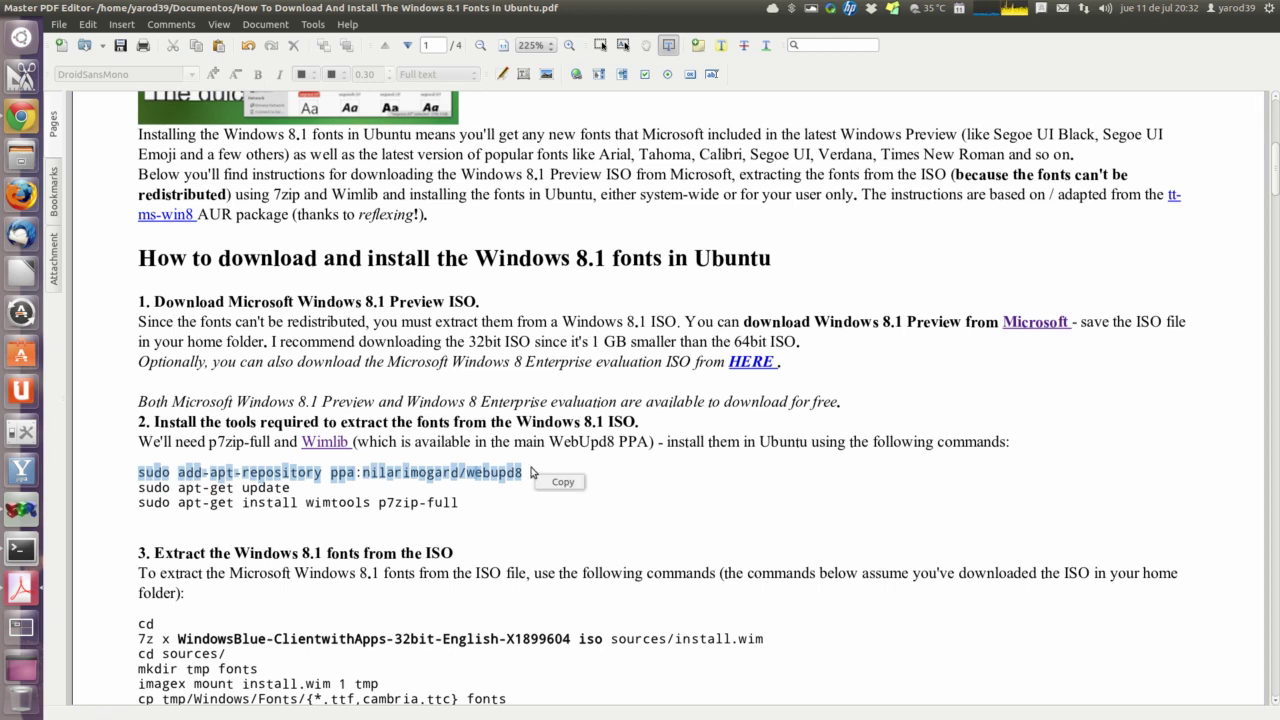
click(531, 472)
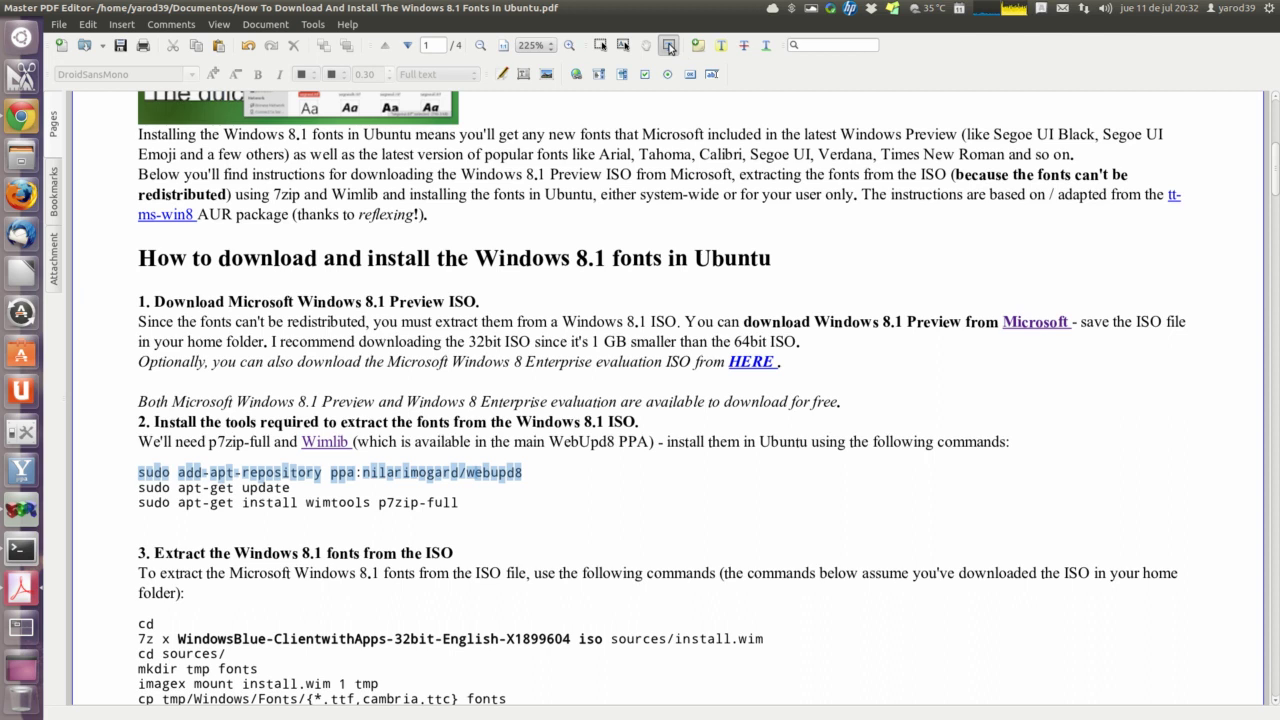
click(669, 46)
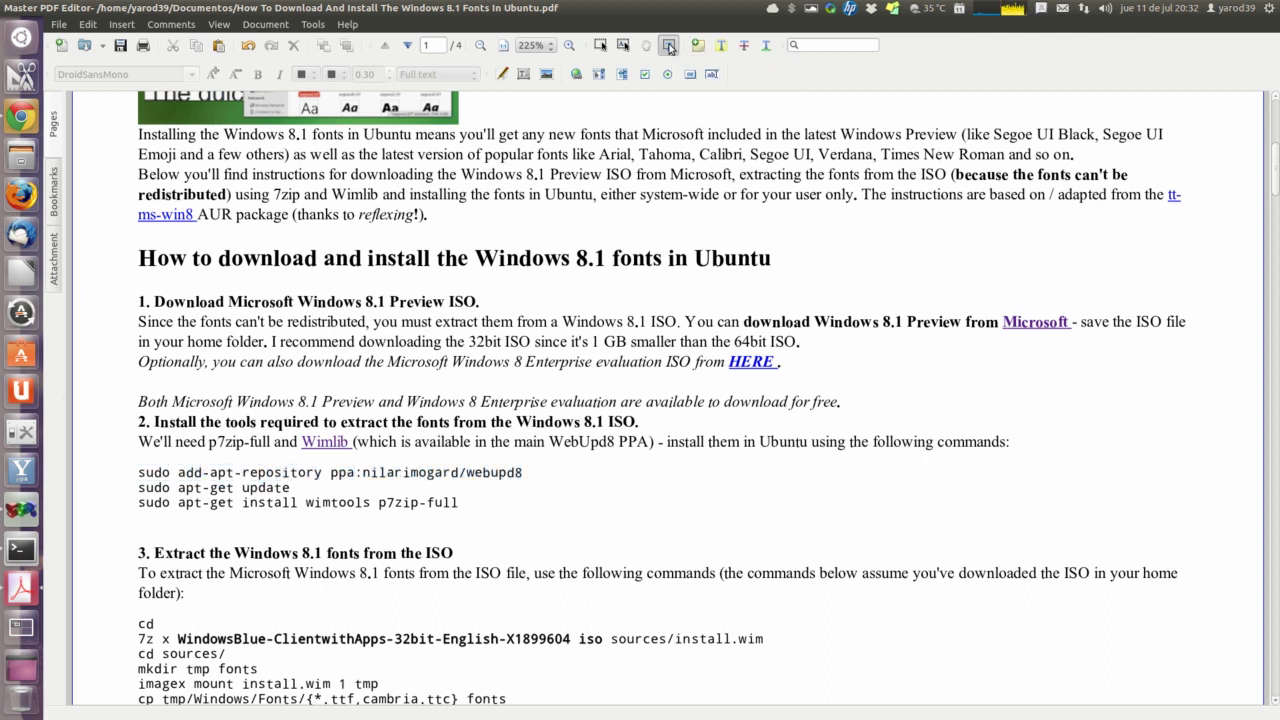
mouse_move(28, 8)
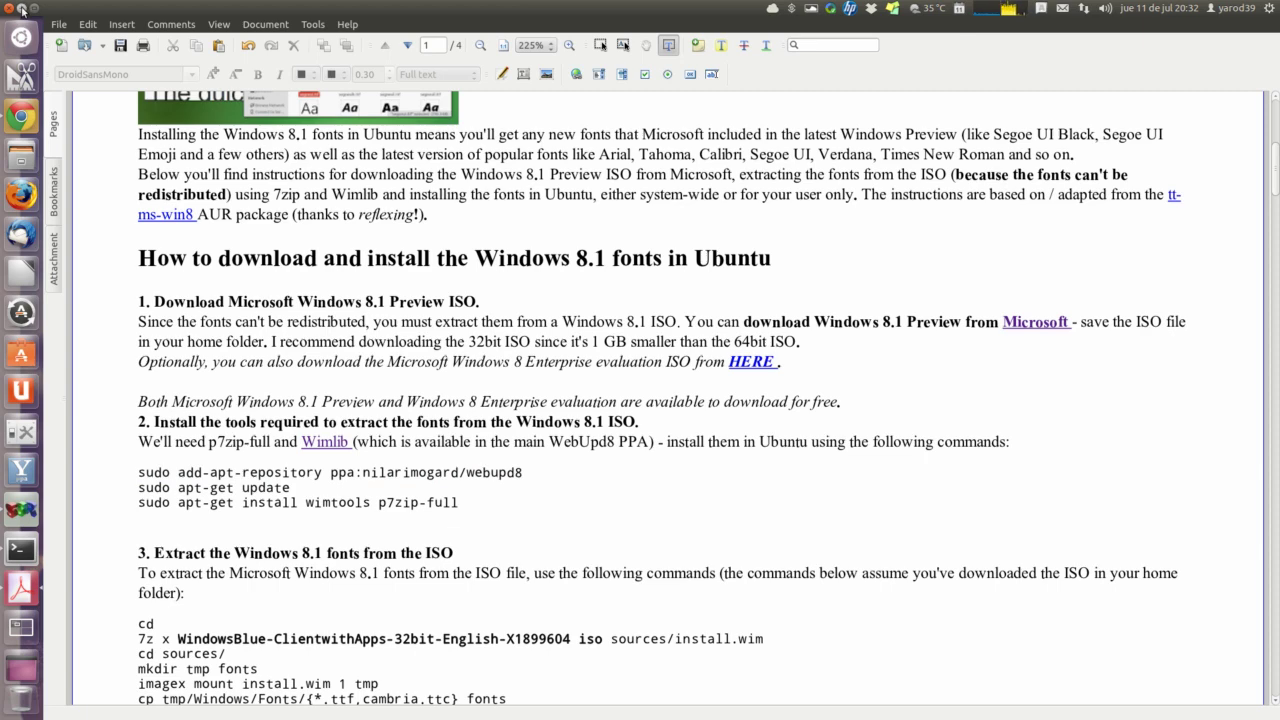
click(22, 10)
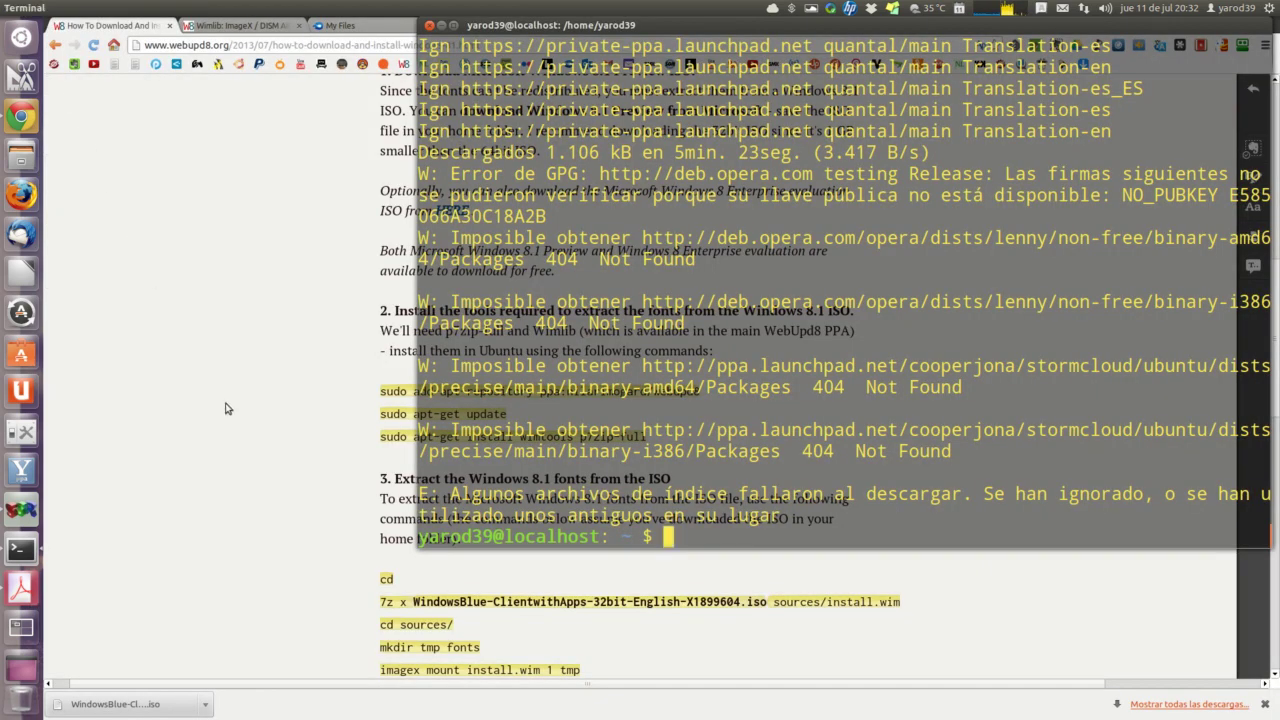
Step: Run sudo apt-get install wimtools p7zip-full from the article in Terminal, then open the Wimlib PPA article
click(321, 497)
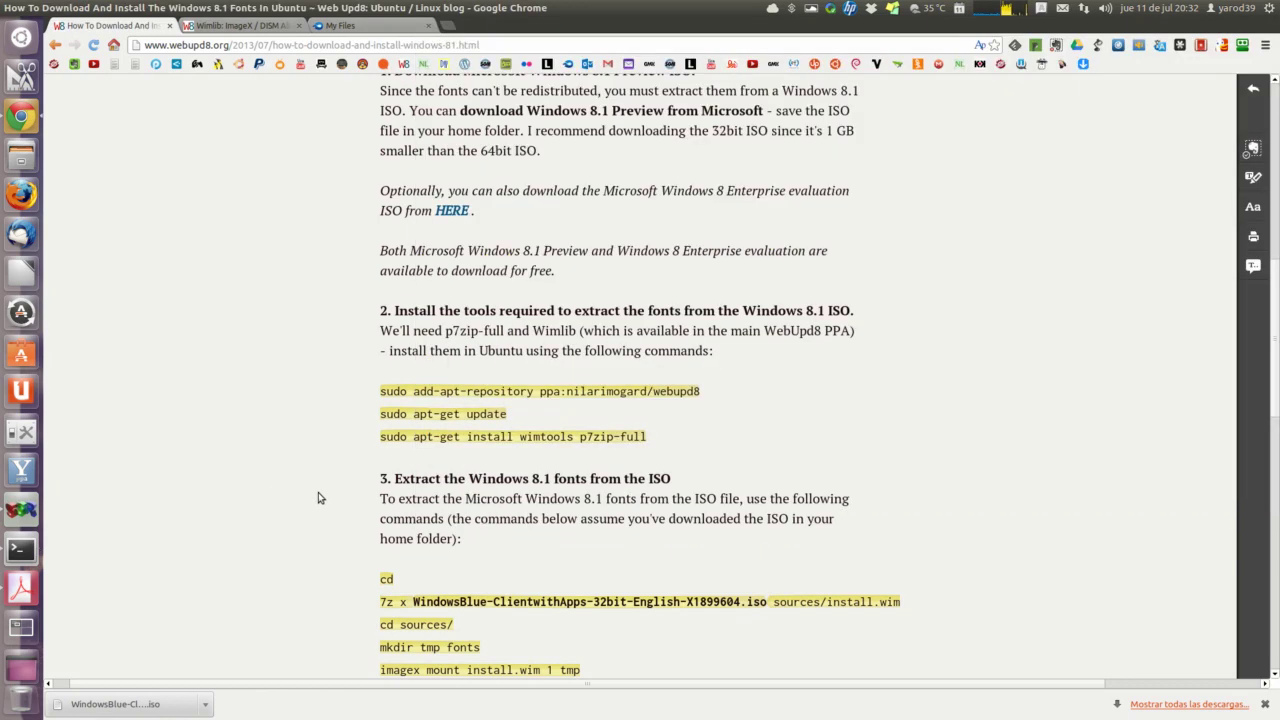
triple_click(428, 436)
right_click(431, 440)
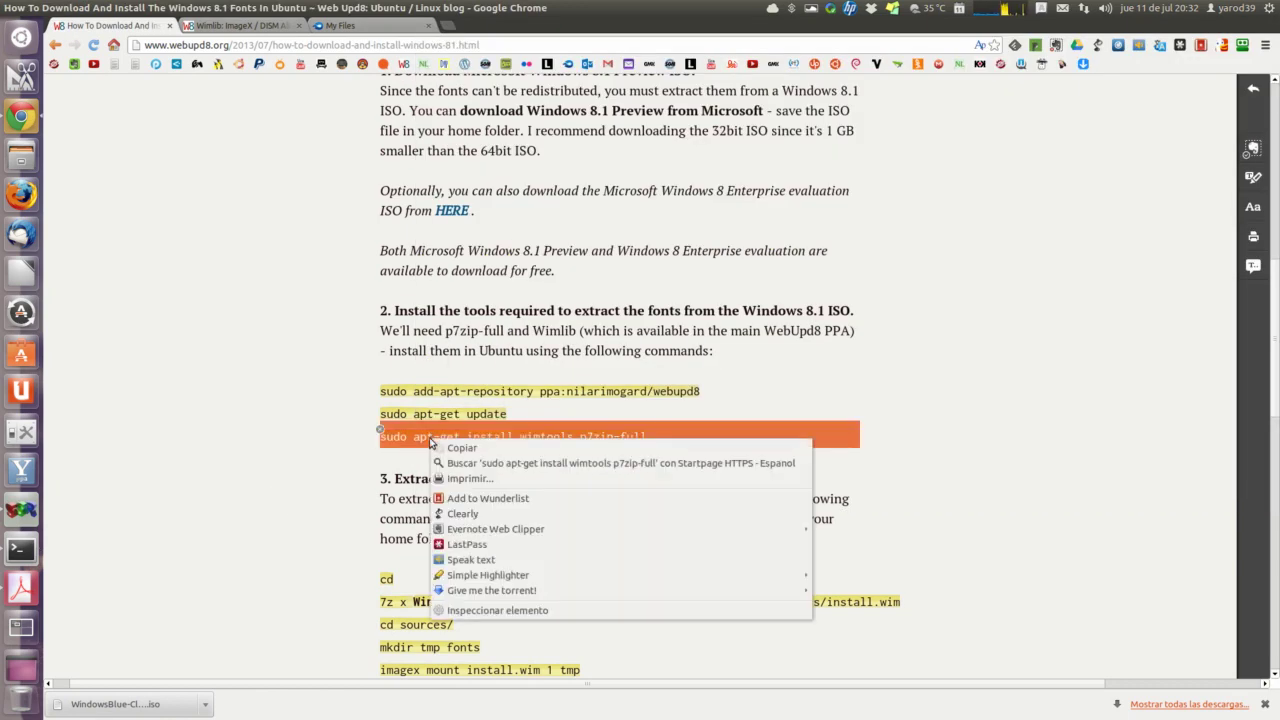
click(460, 448)
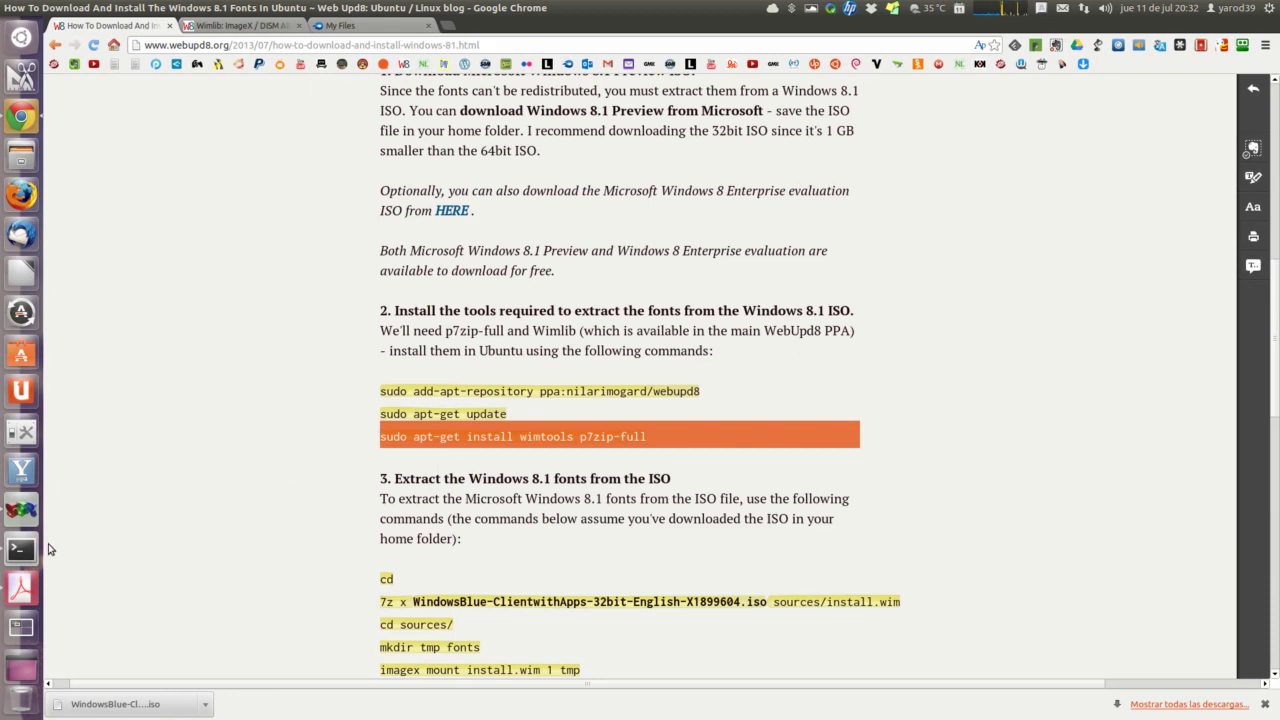
click(21, 549)
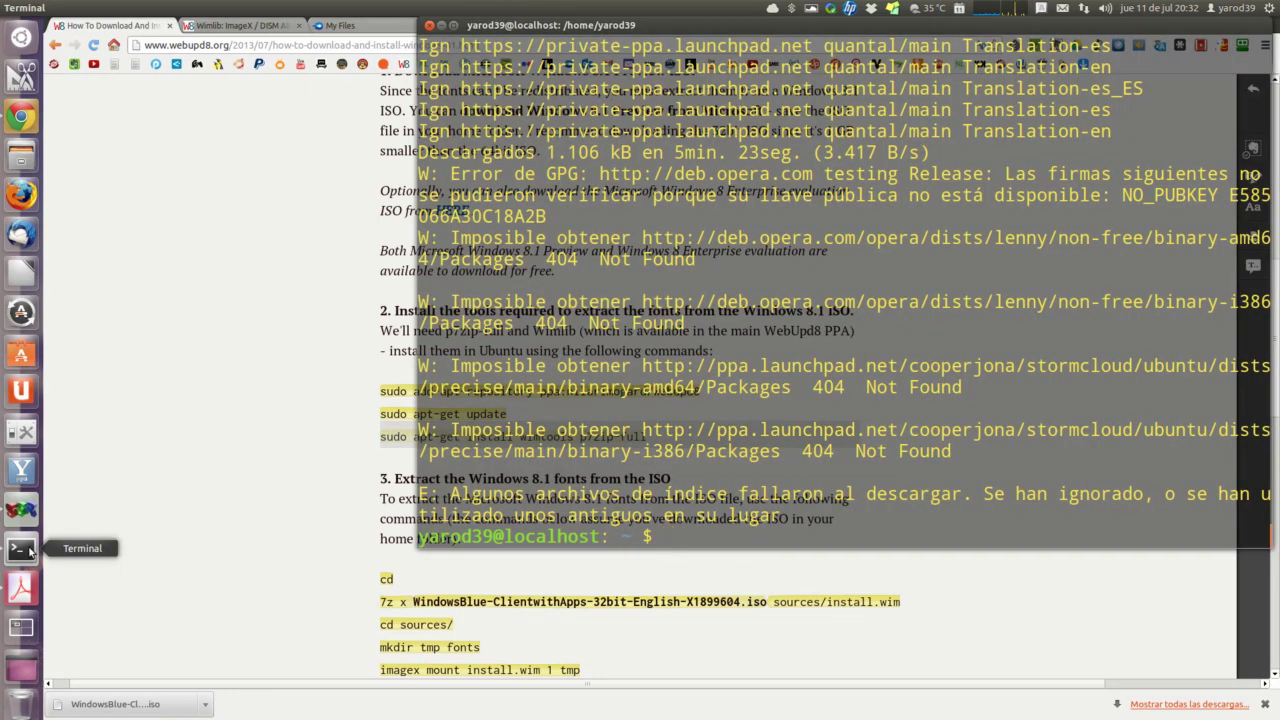
right_click(692, 541)
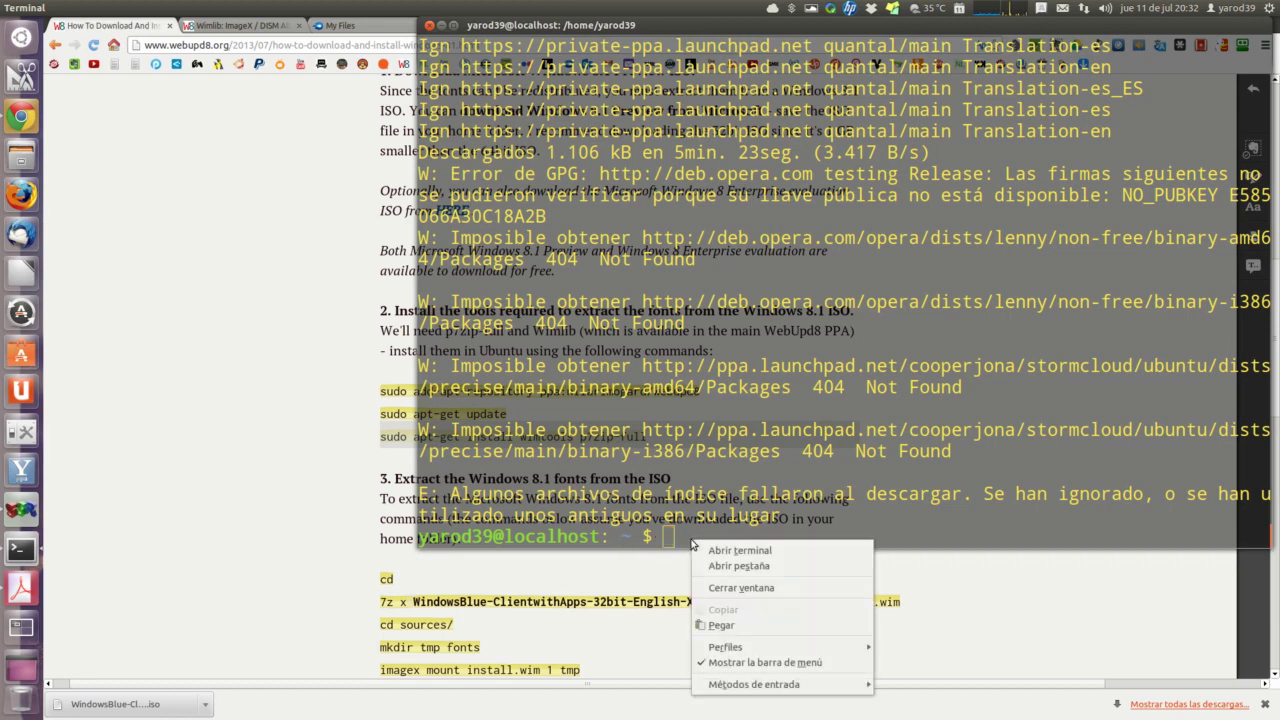
click(720, 625)
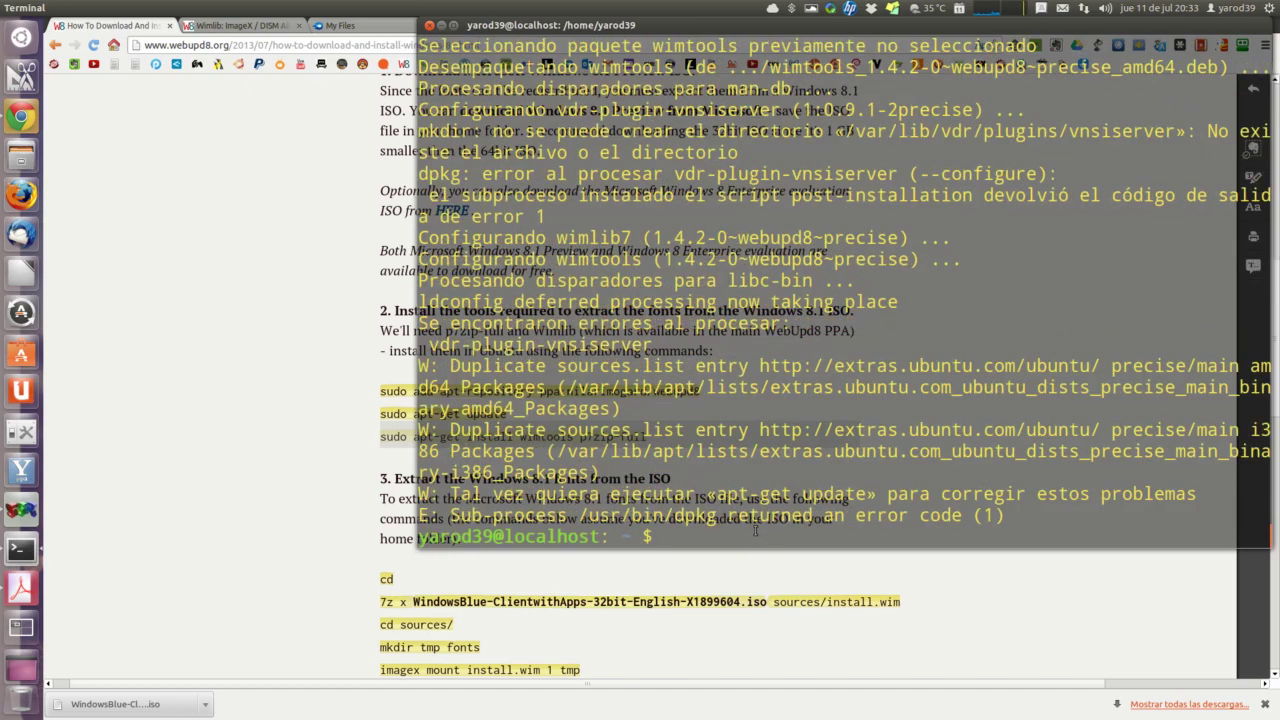
click(240, 312)
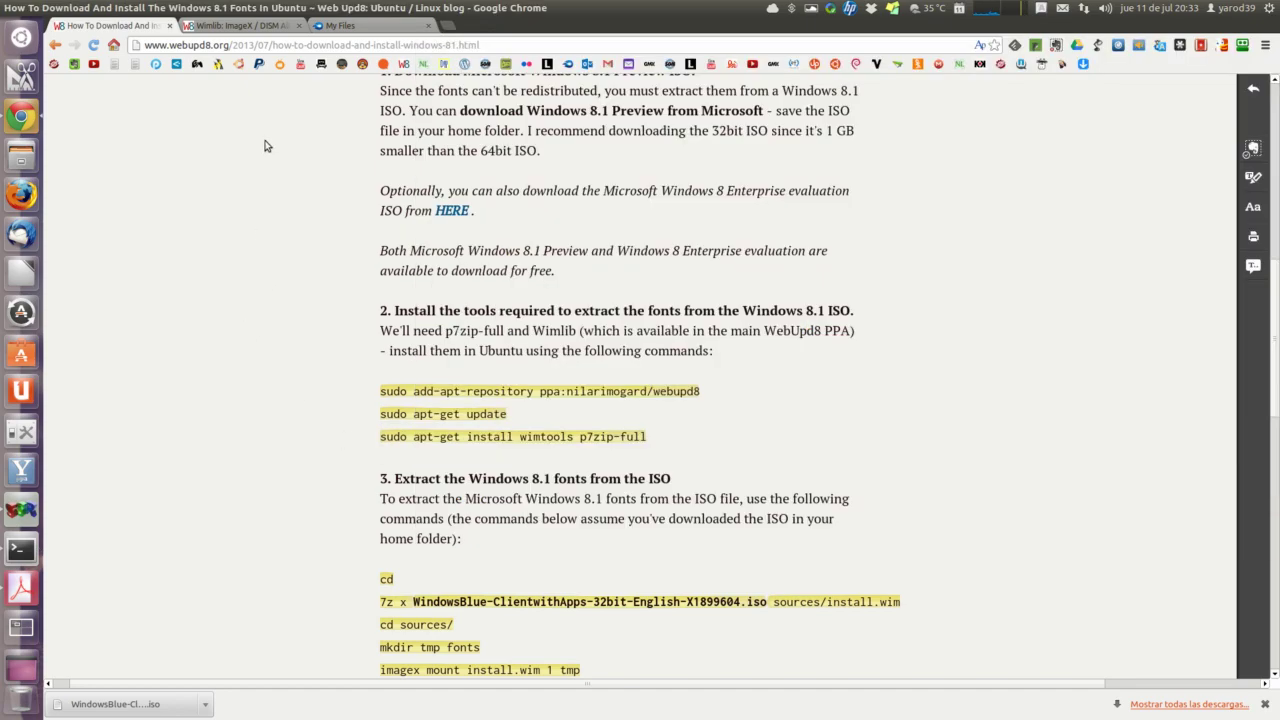
click(244, 27)
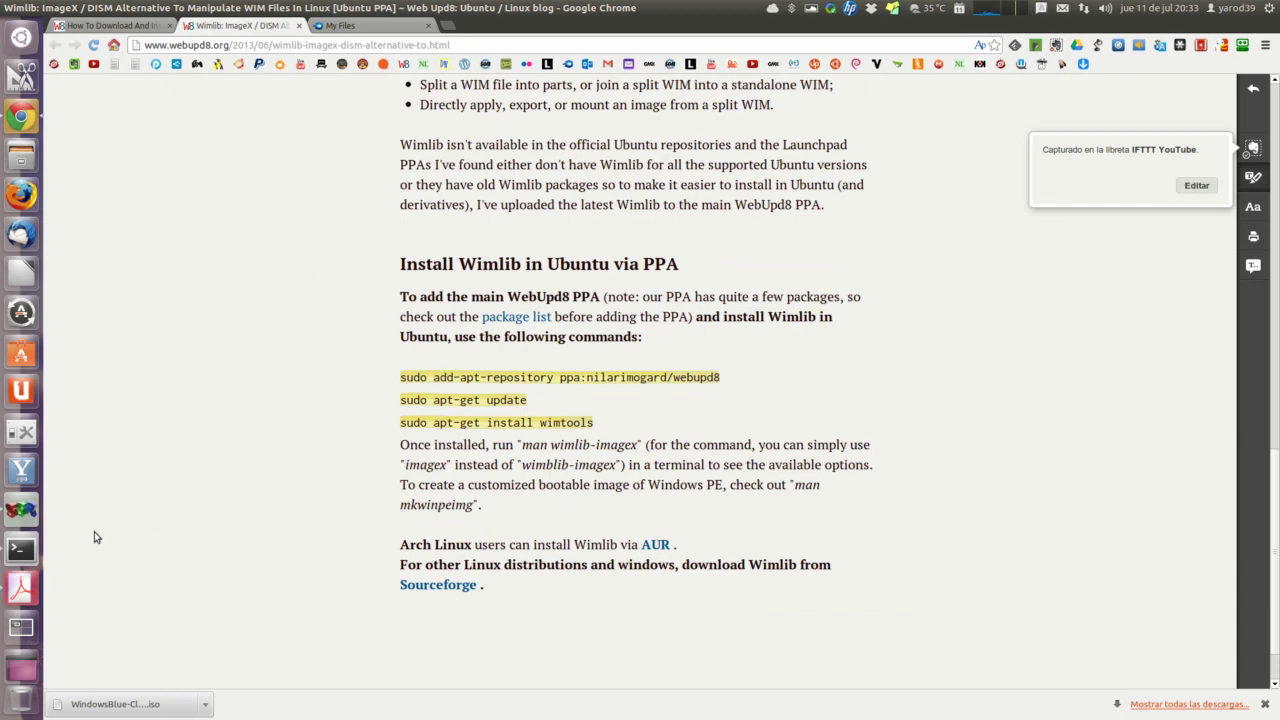
Step: Copy the add-apt-repository line from the Wimlib page and run it in Terminal, confirming the webupd8 PPA
click(28, 551)
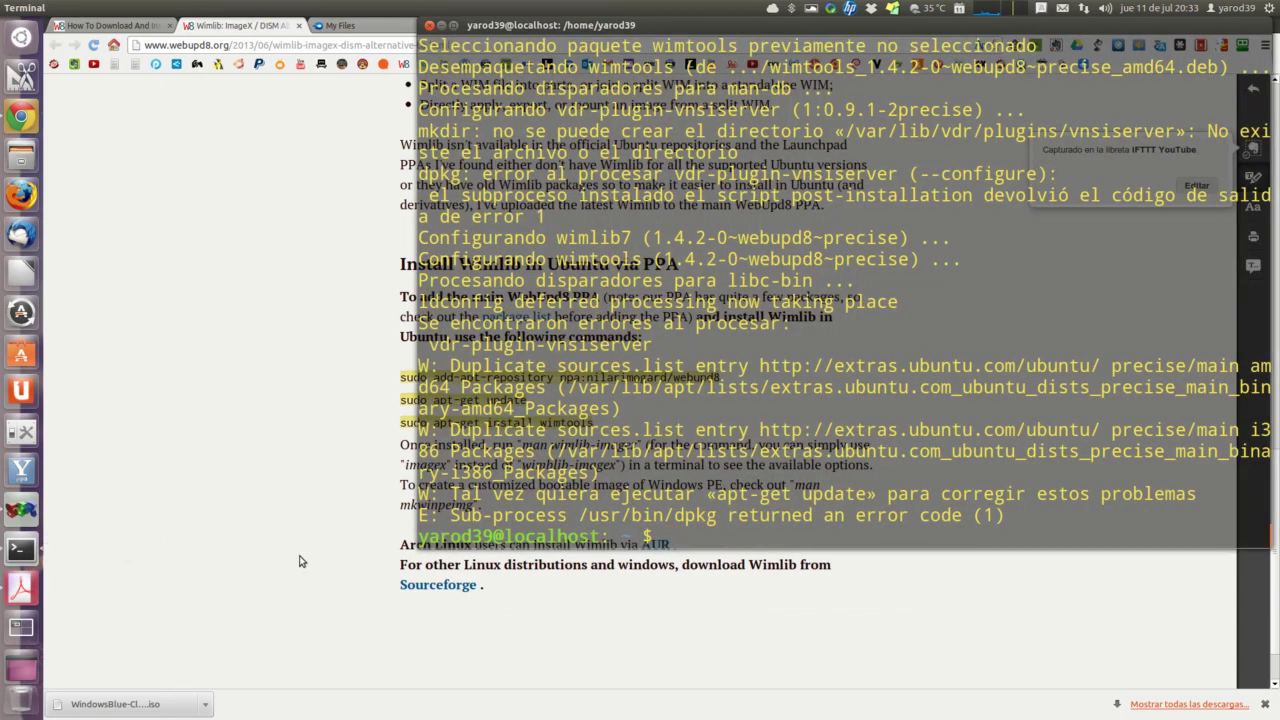
click(326, 372)
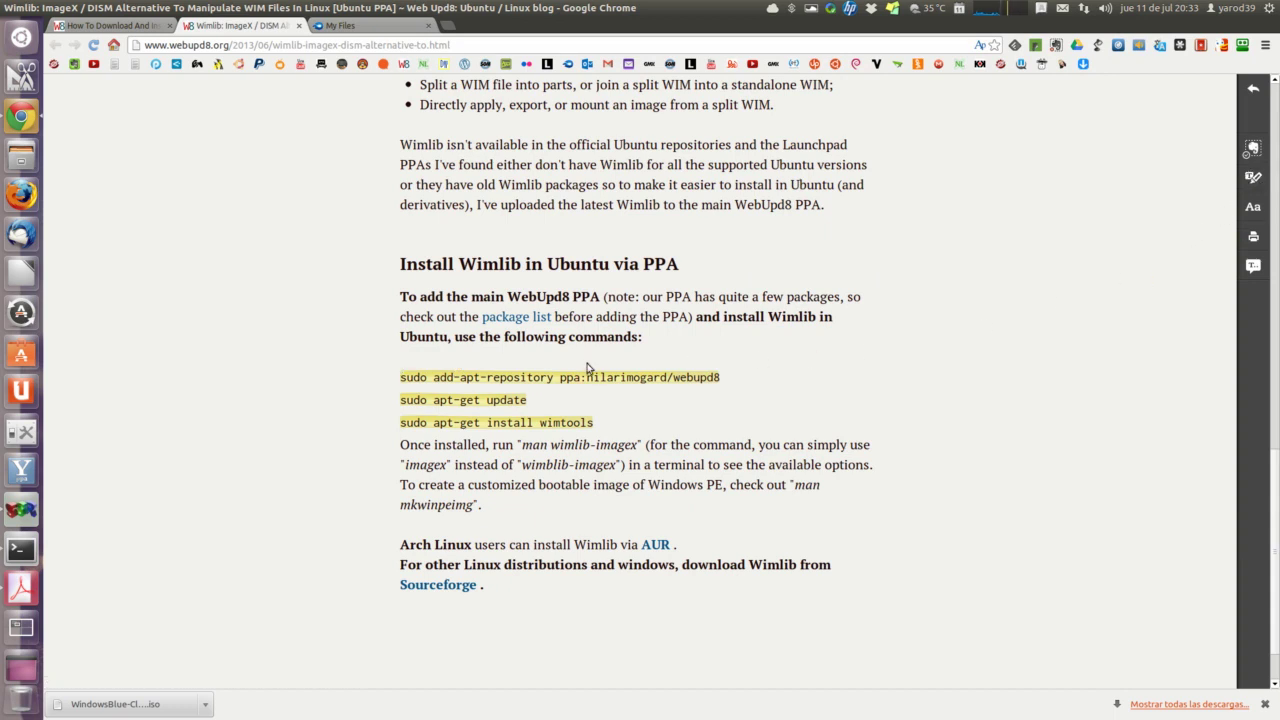
triple_click(481, 377)
right_click(481, 377)
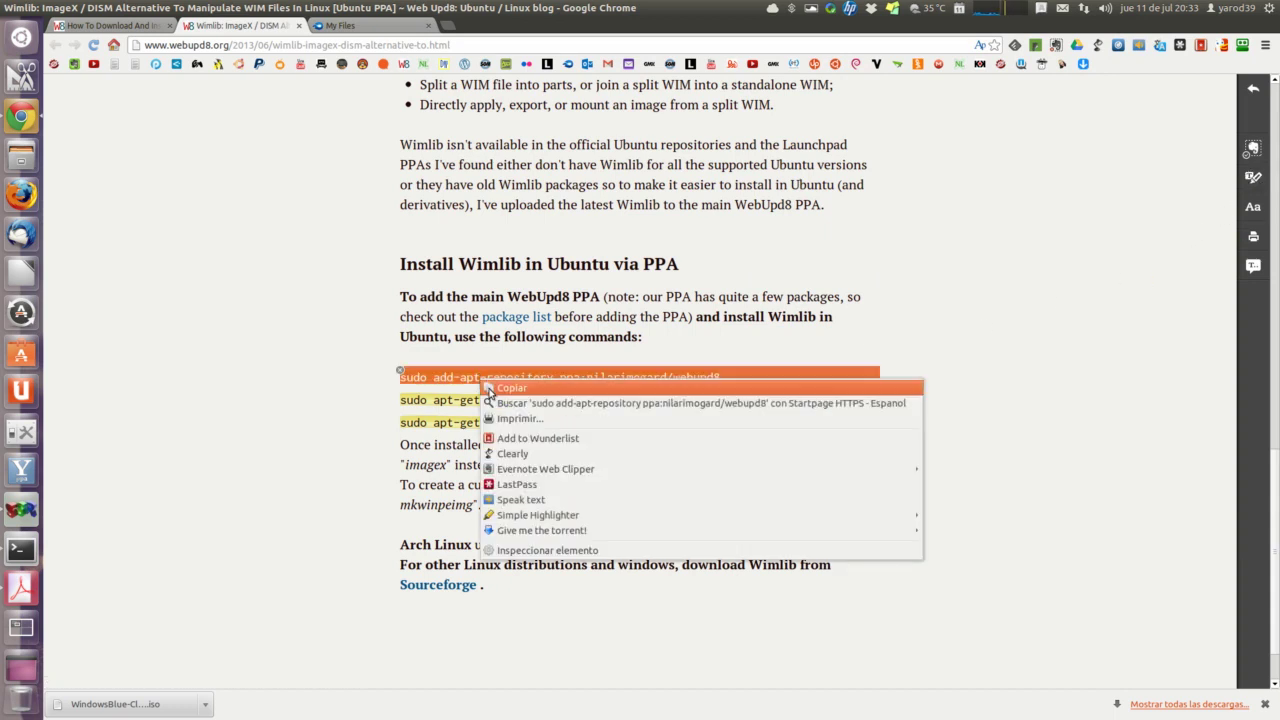
click(492, 387)
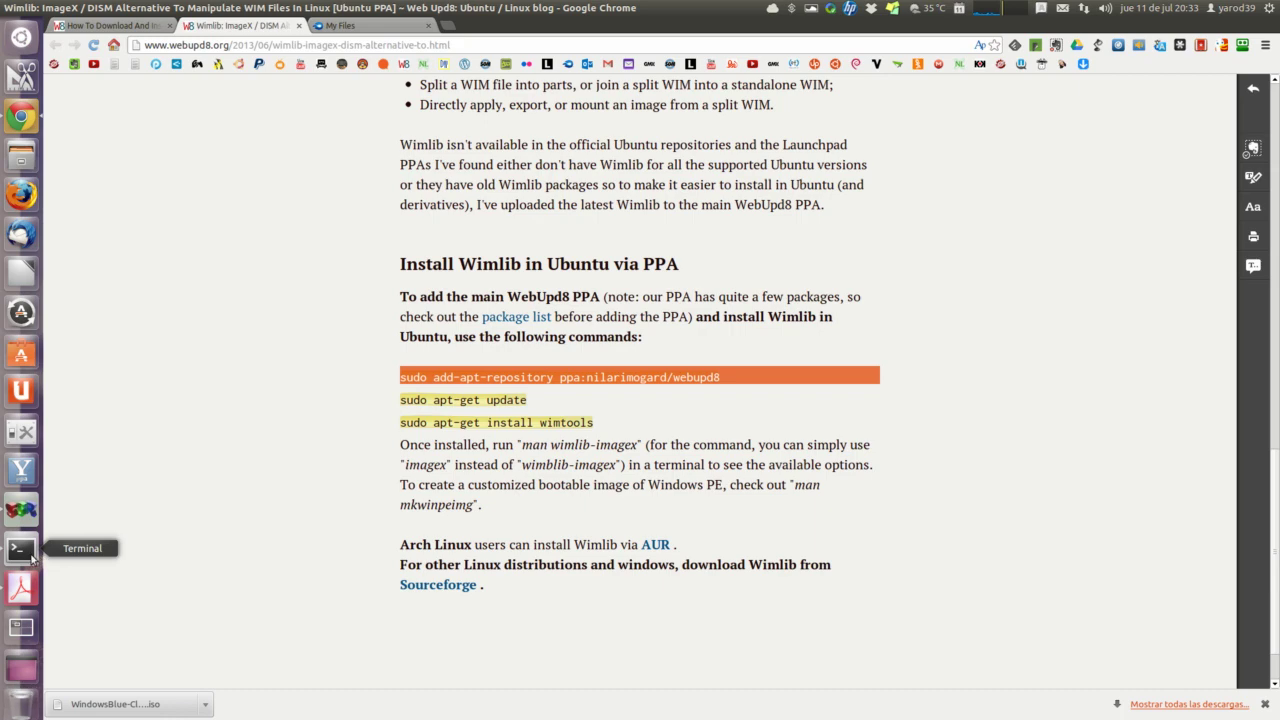
click(20, 548)
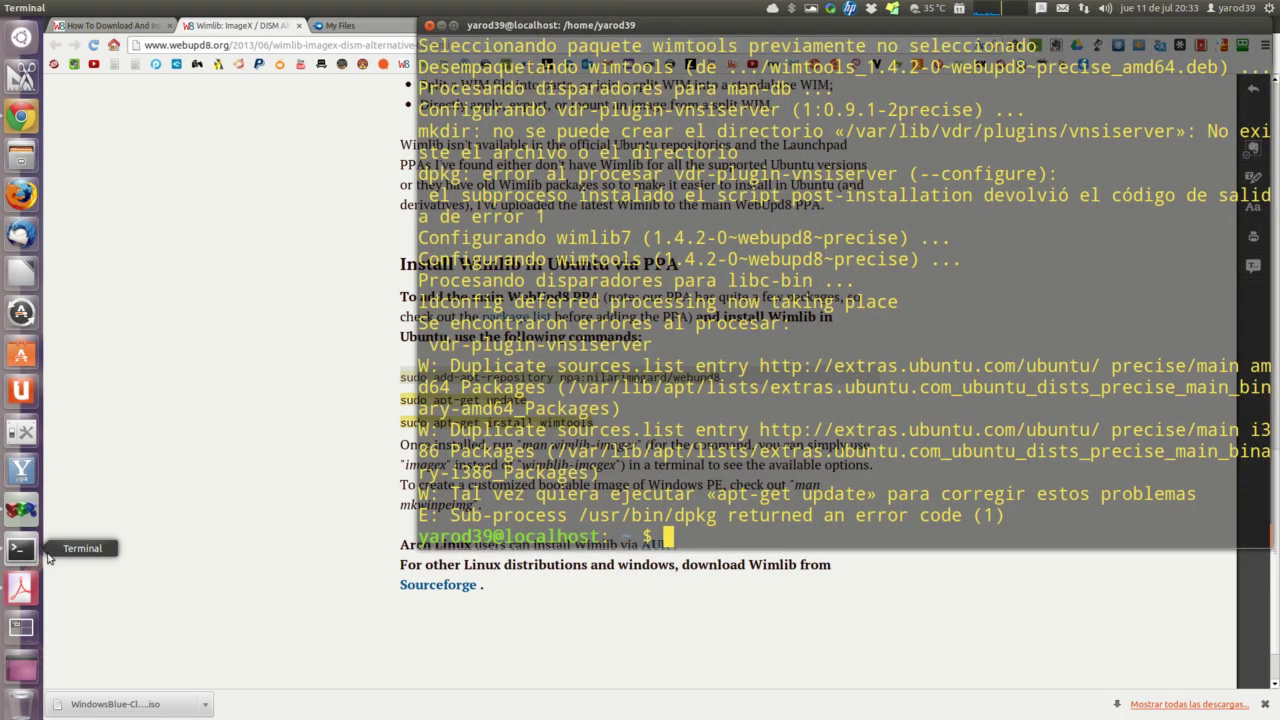
right_click(677, 537)
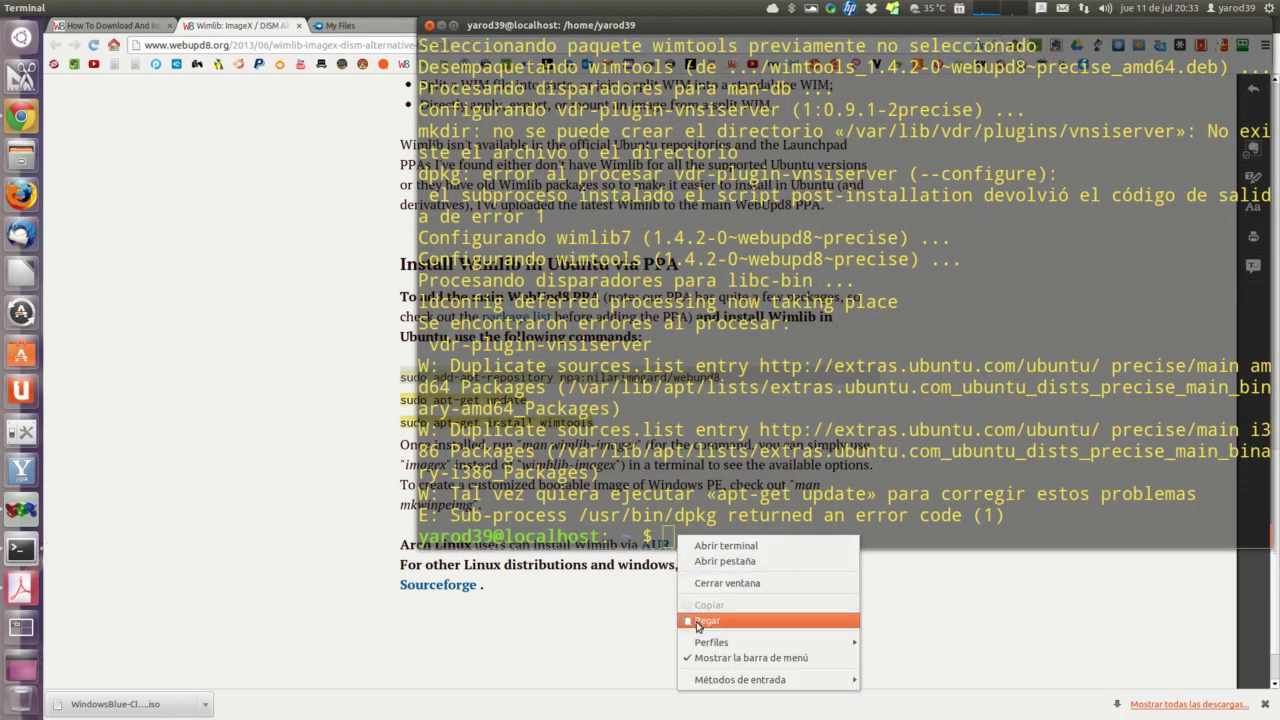
click(705, 621)
key(Return)
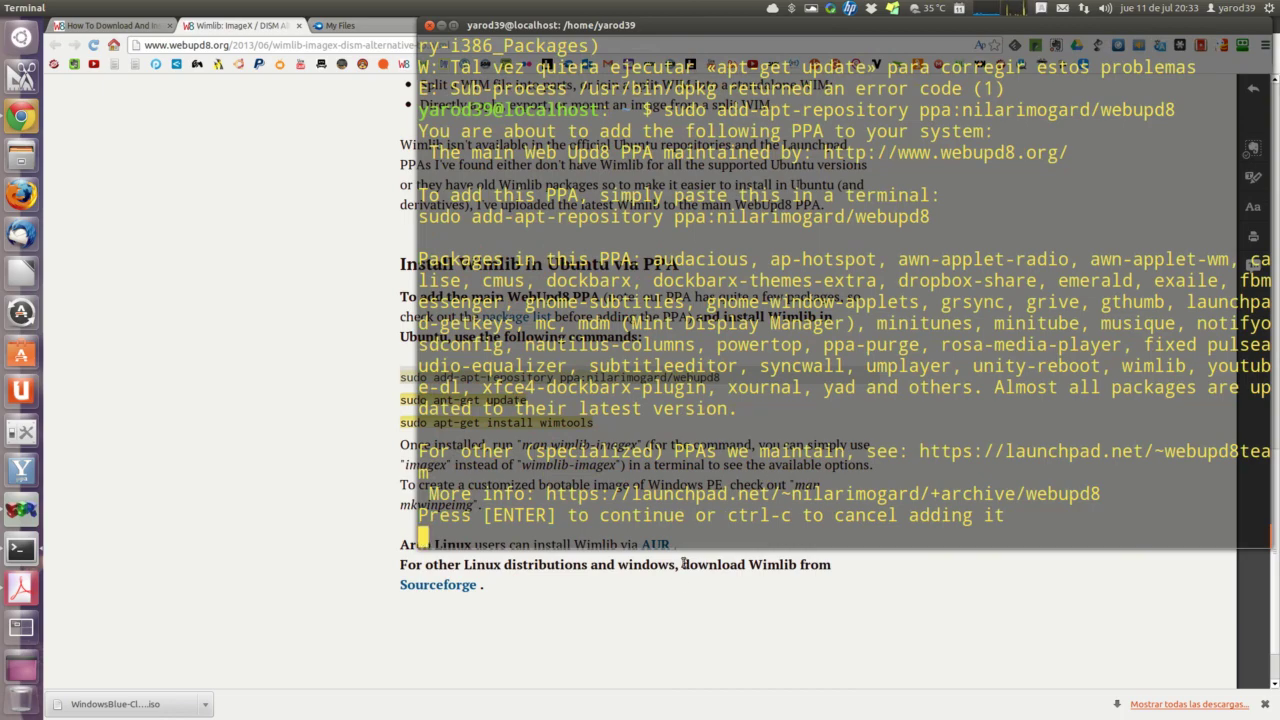
key(Return)
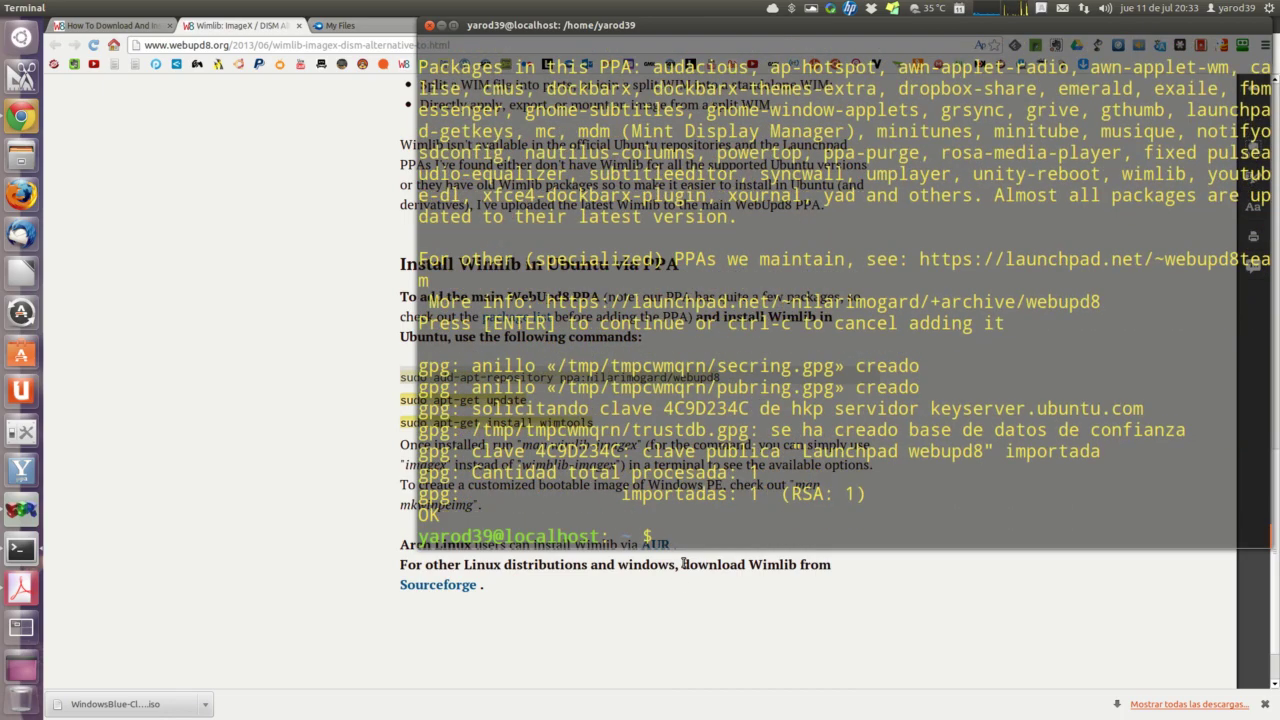
Step: Copy 'sudo apt-get update' from the Wimlib page and paste it into Terminal to run
click(356, 418)
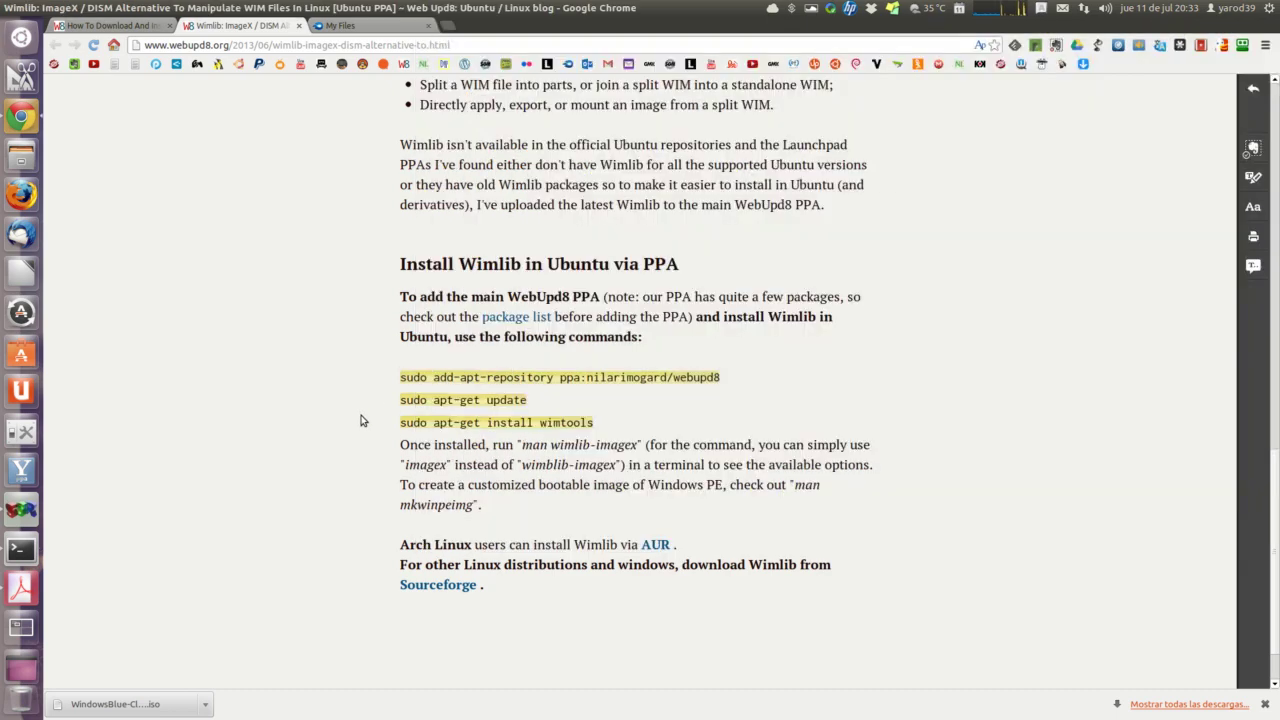
triple_click(412, 400)
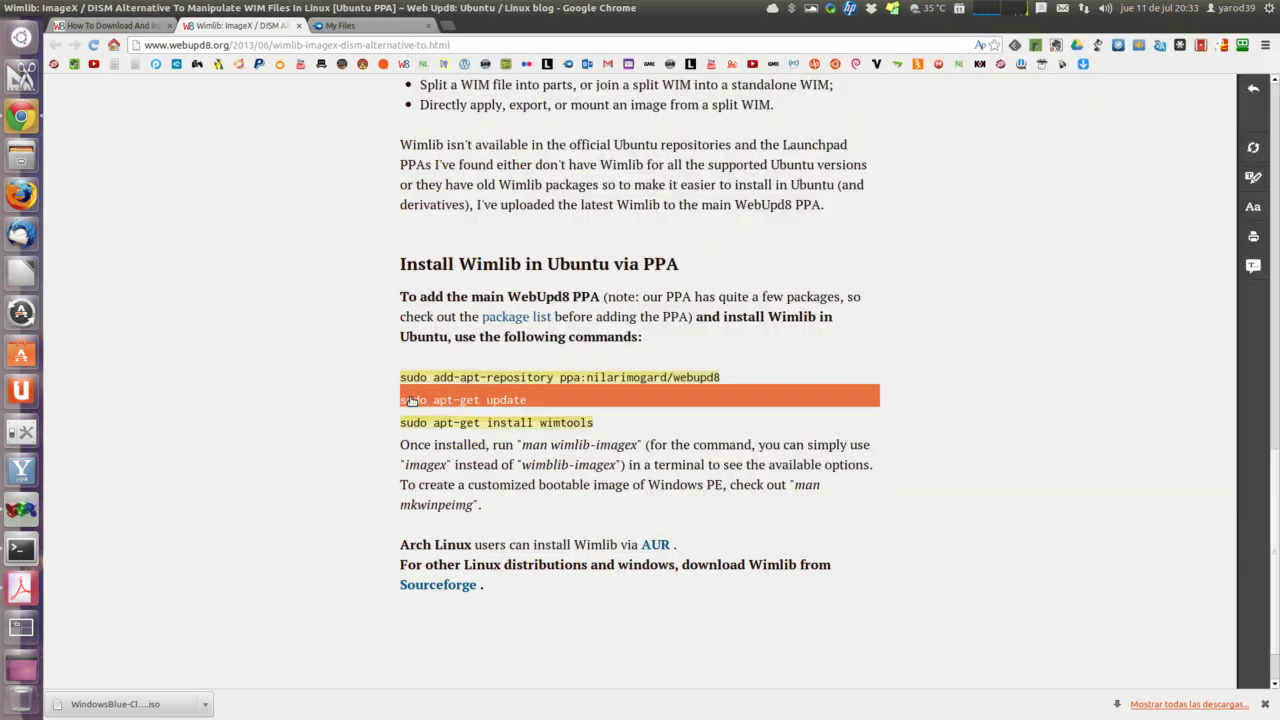
right_click(413, 402)
click(416, 408)
click(30, 548)
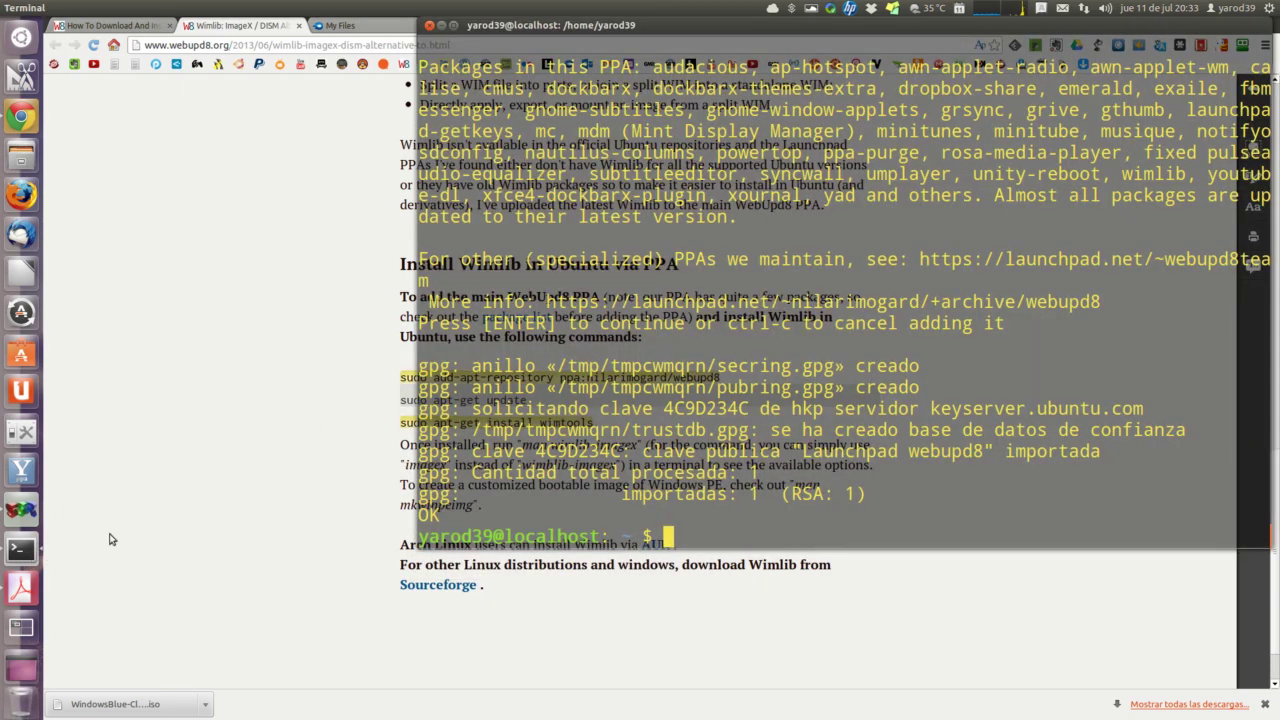
right_click(698, 535)
click(718, 622)
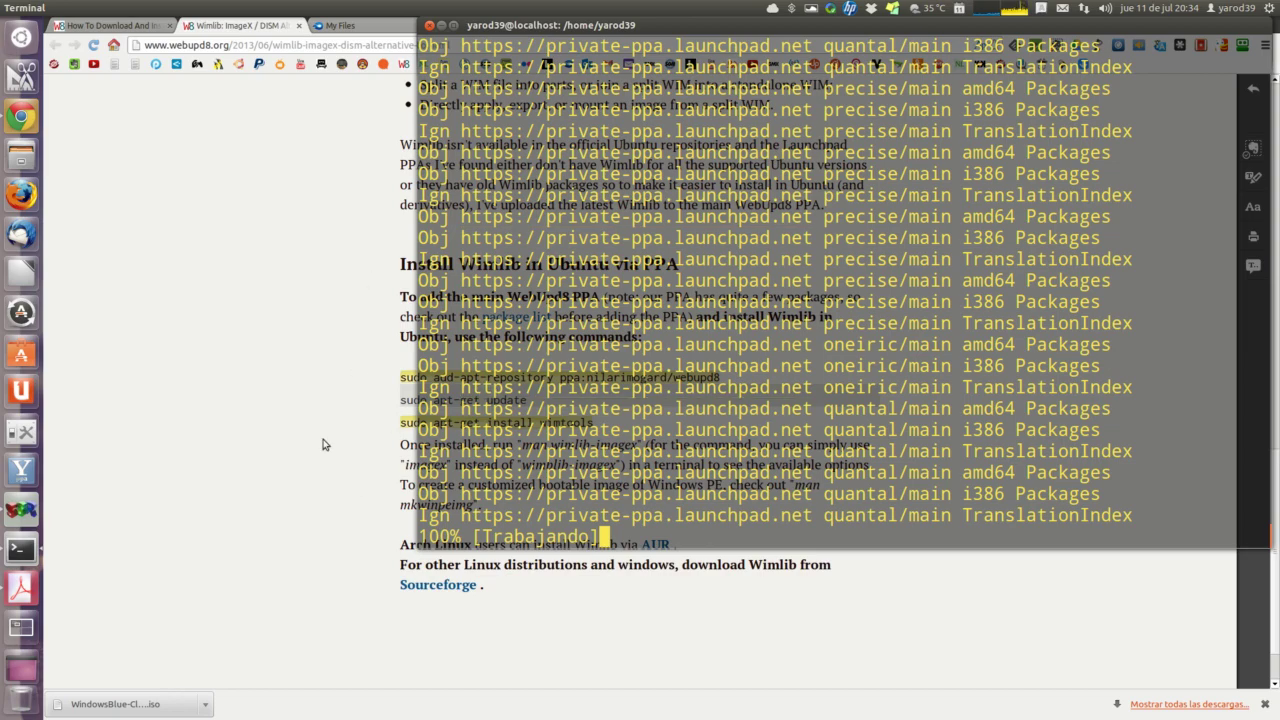
Step: After the apt-get update output scrolls by, bring up the Windows 8.1 fonts guide PDF
click(22, 589)
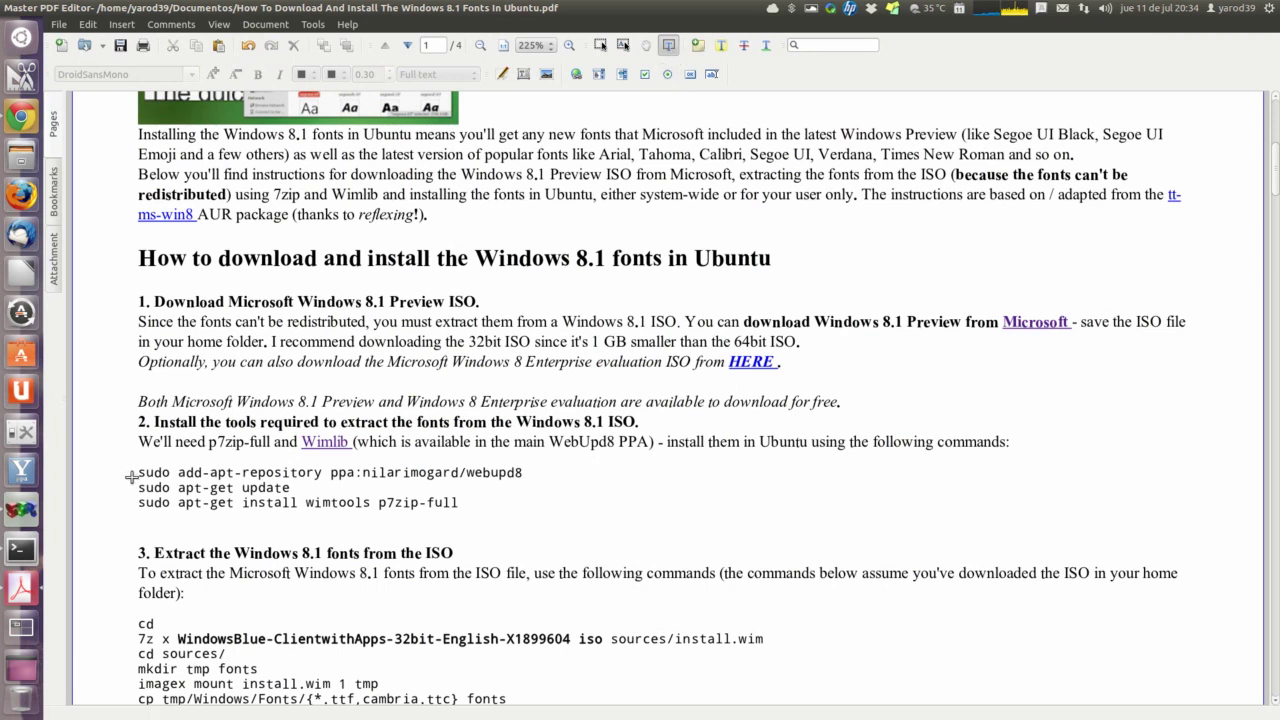
Step: Select the guide's add-apt-repository line, dismiss the Copy menu, and close the PDF window
drag(141, 472, 546, 477)
right_click(538, 477)
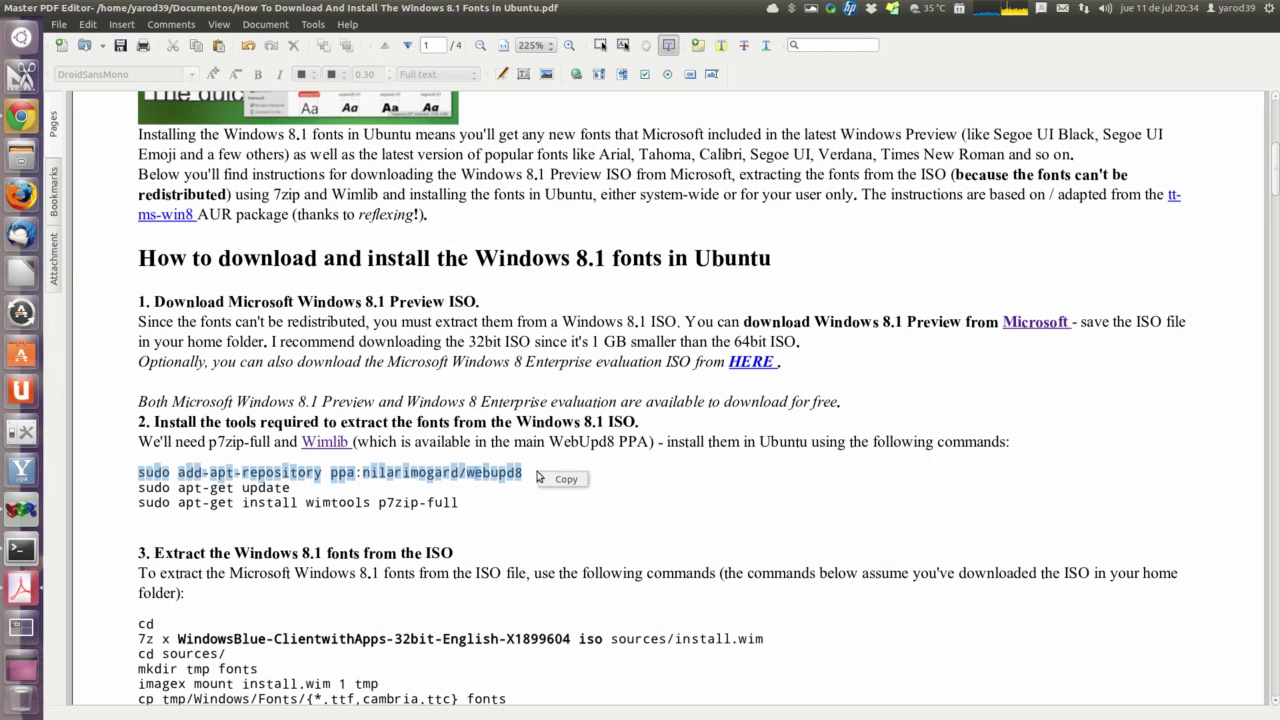
click(115, 398)
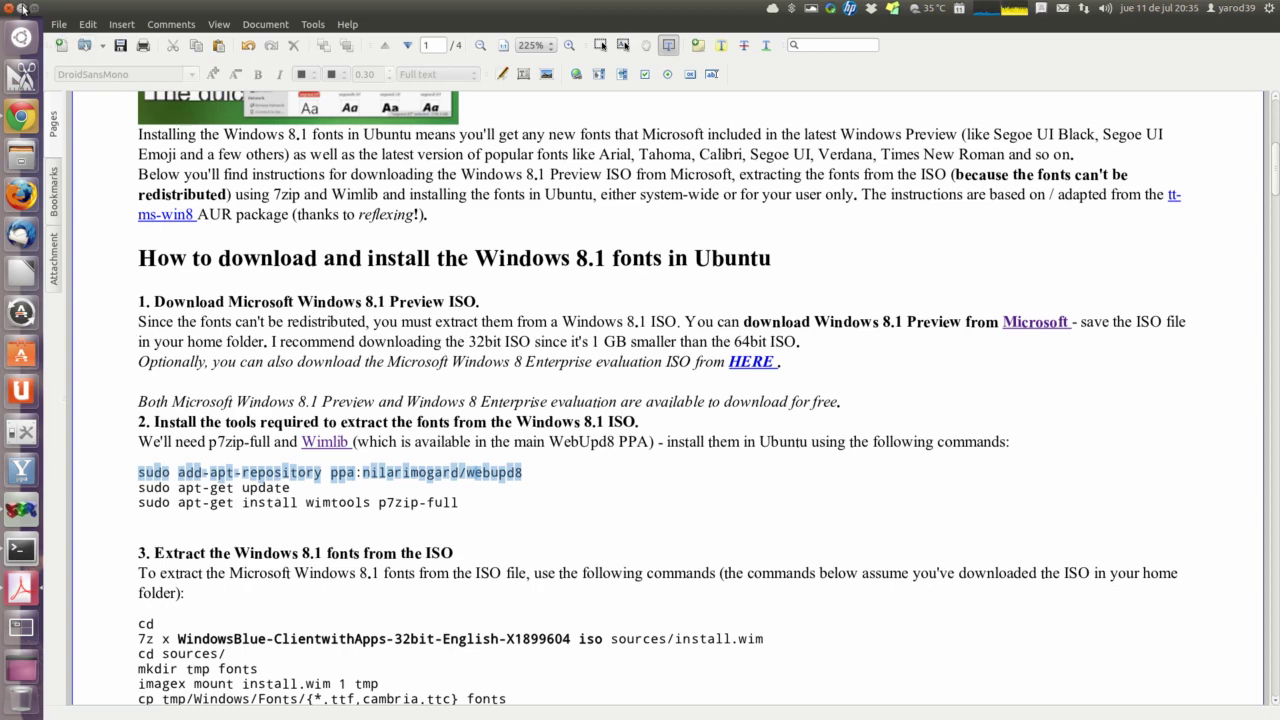
click(22, 8)
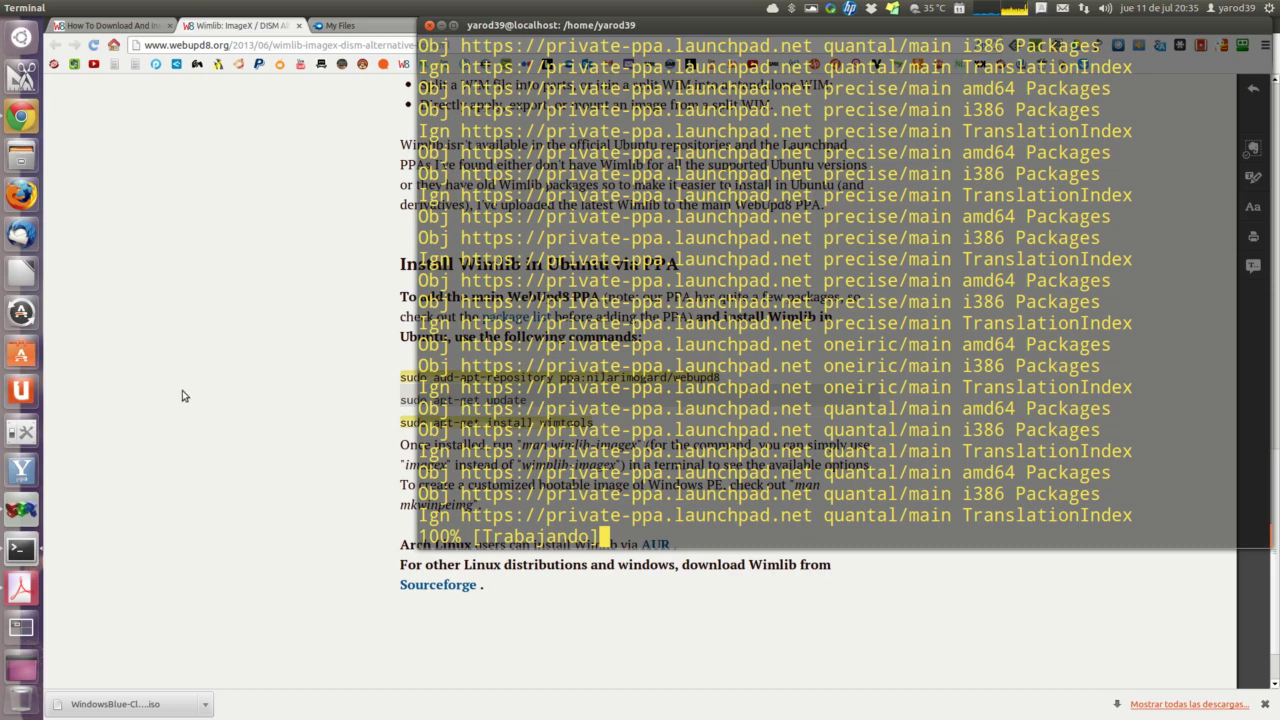
Step: Minimise SimpleScreenRecorder, check Terminal's update progress, then raise the Wimlib page in Chrome
click(21, 510)
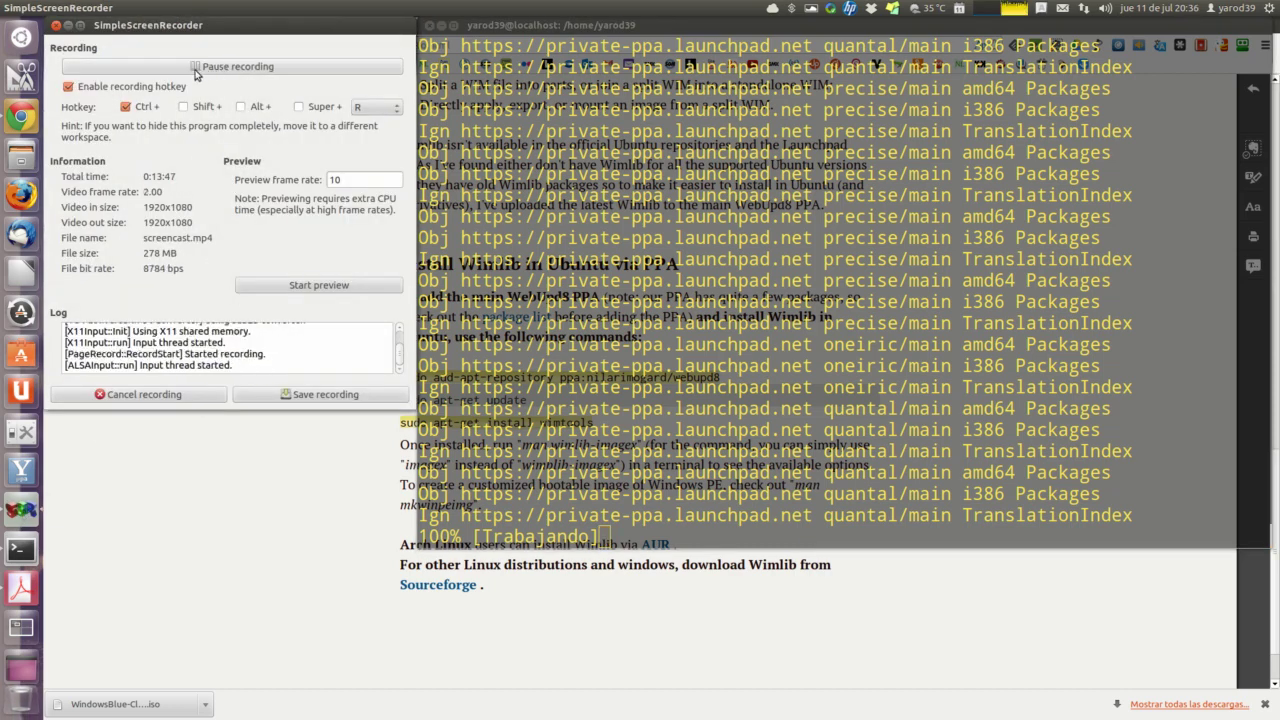
click(67, 26)
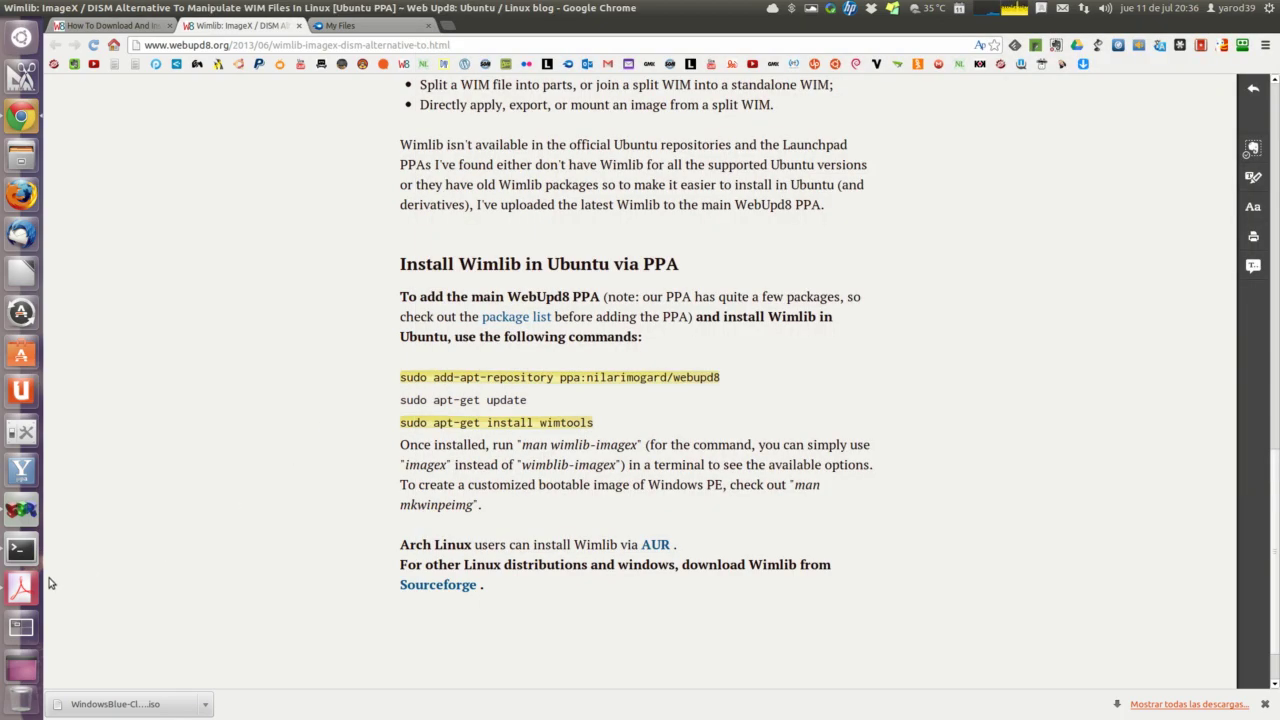
click(21, 548)
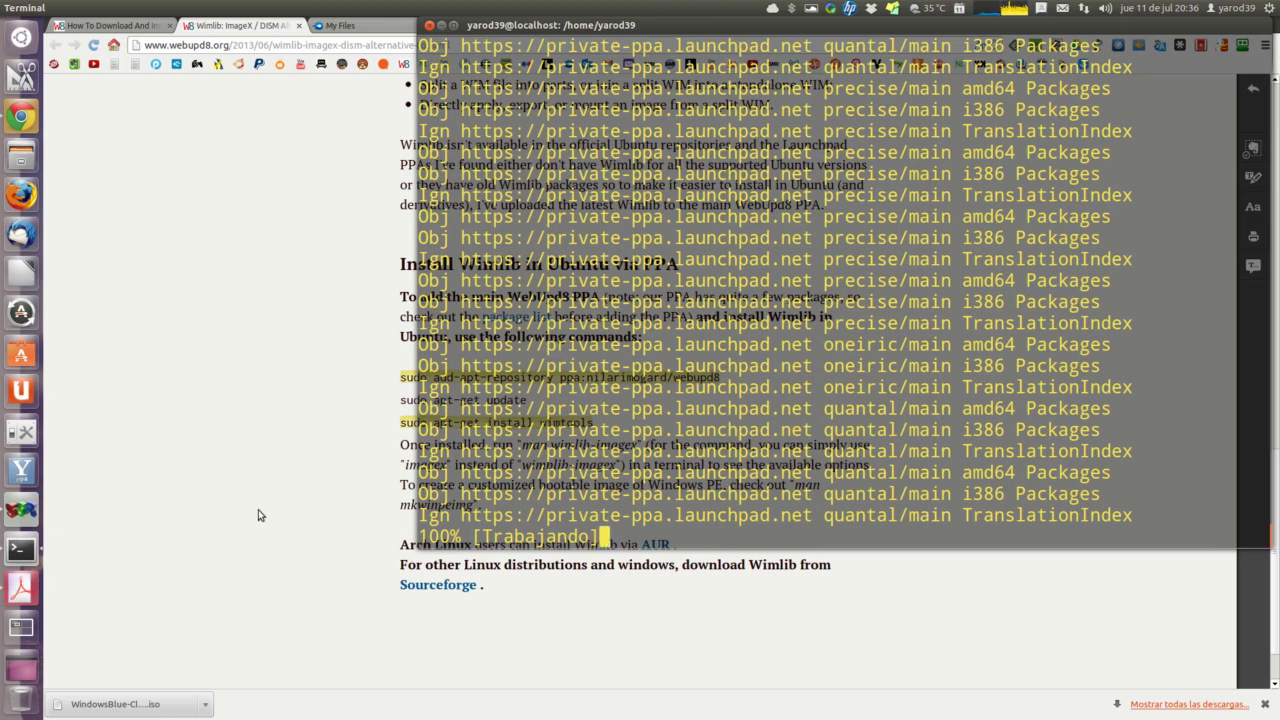
click(334, 471)
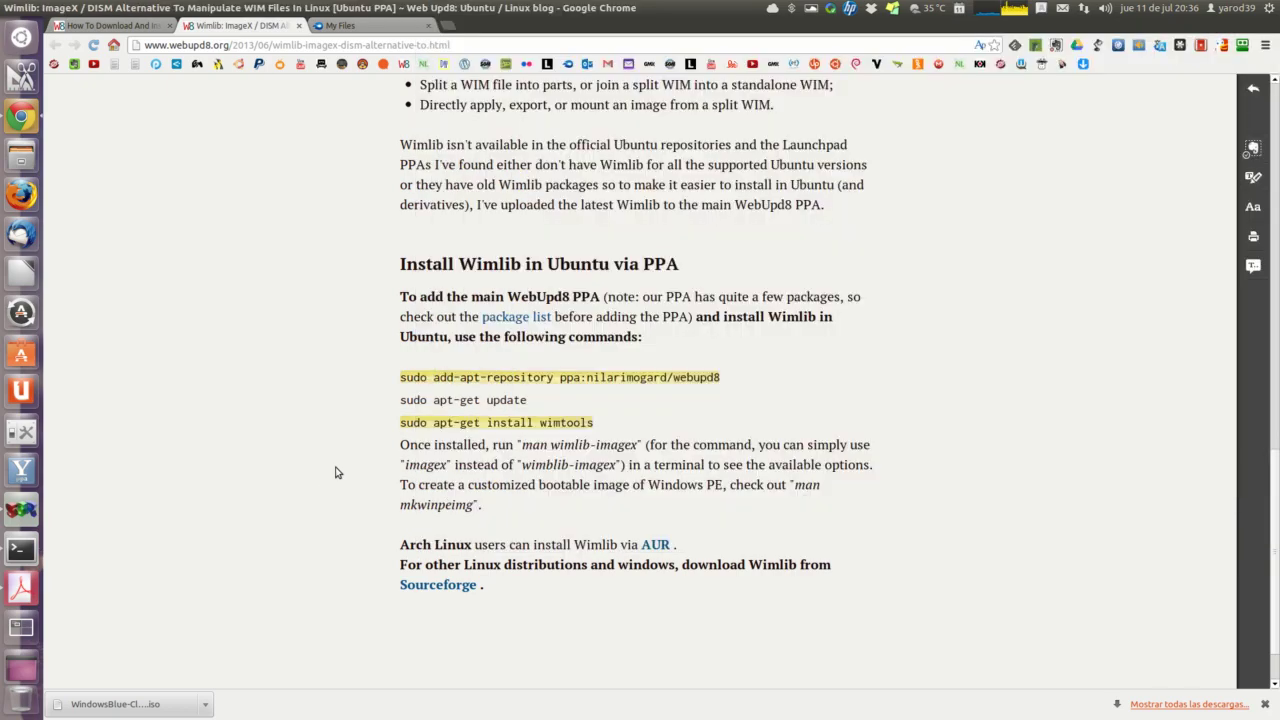
Step: Raise Terminal over Chrome to follow the apt-get update still at 100% [Trabajando]
click(20, 549)
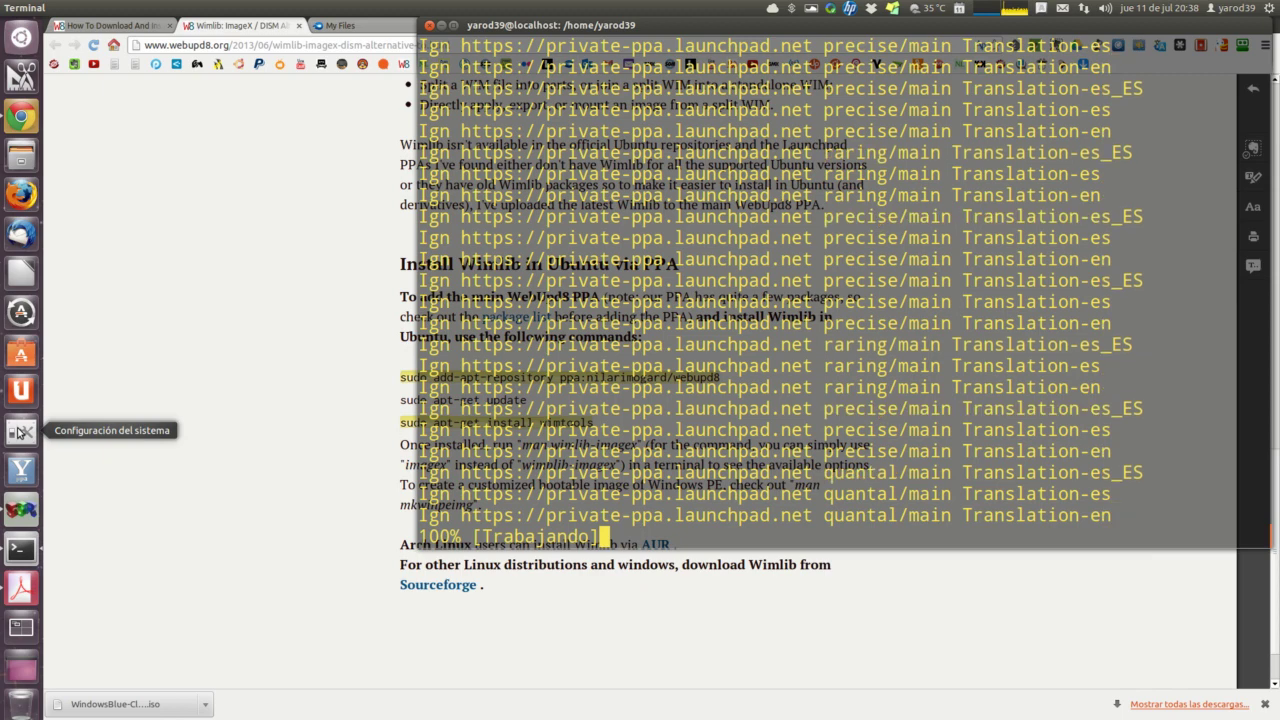
click(20, 431)
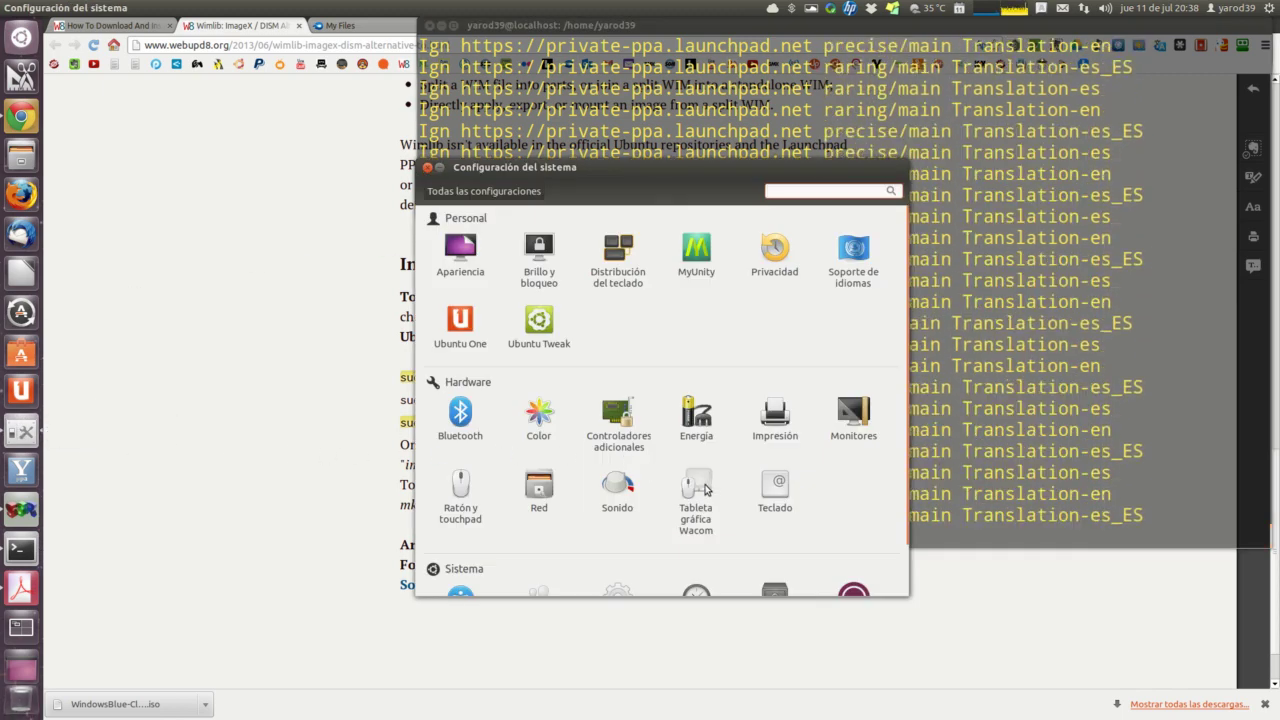
click(705, 488)
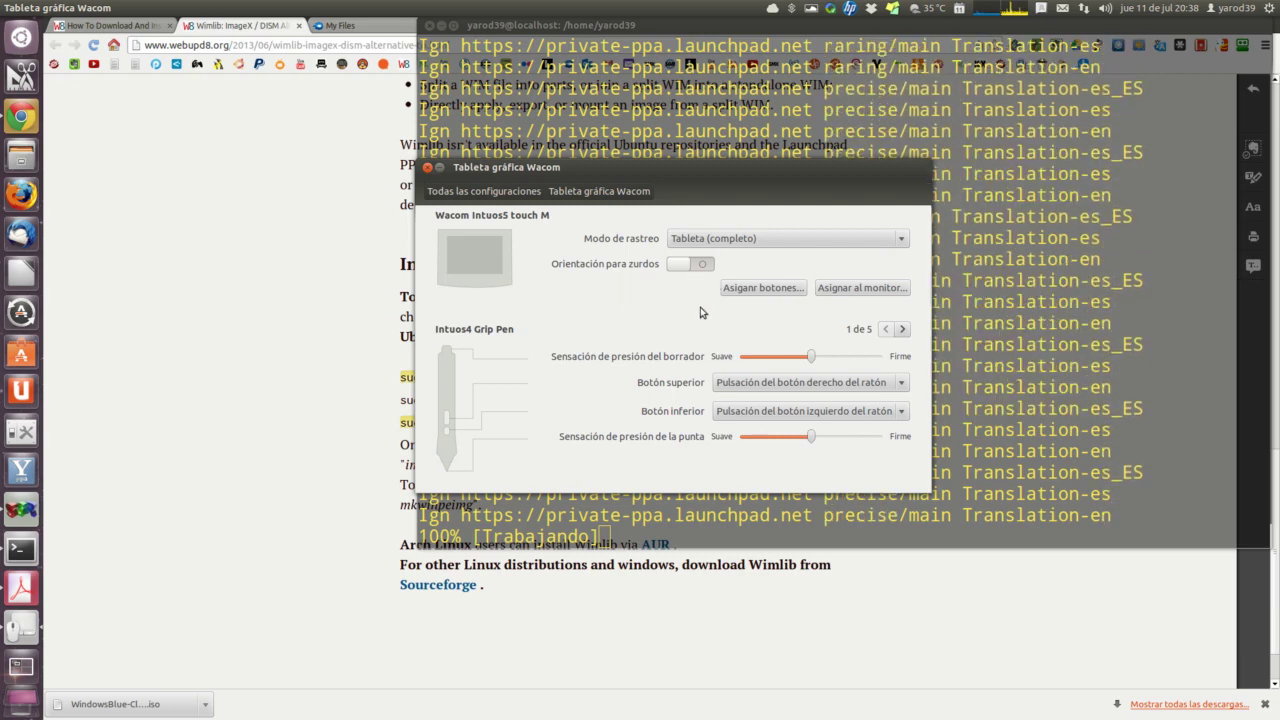
click(428, 168)
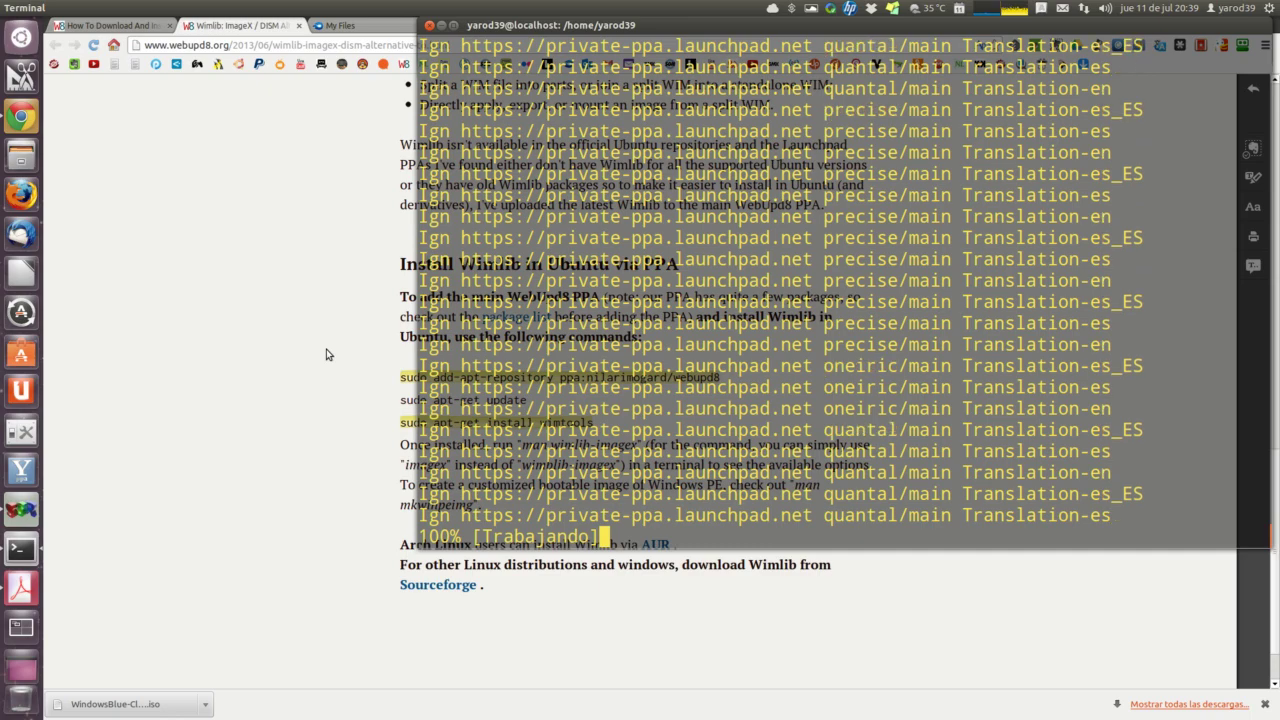
Step: Copy 'sudo apt-get install wimtools' from Wimlib, run it in Terminal, and confirm with 's'
click(330, 358)
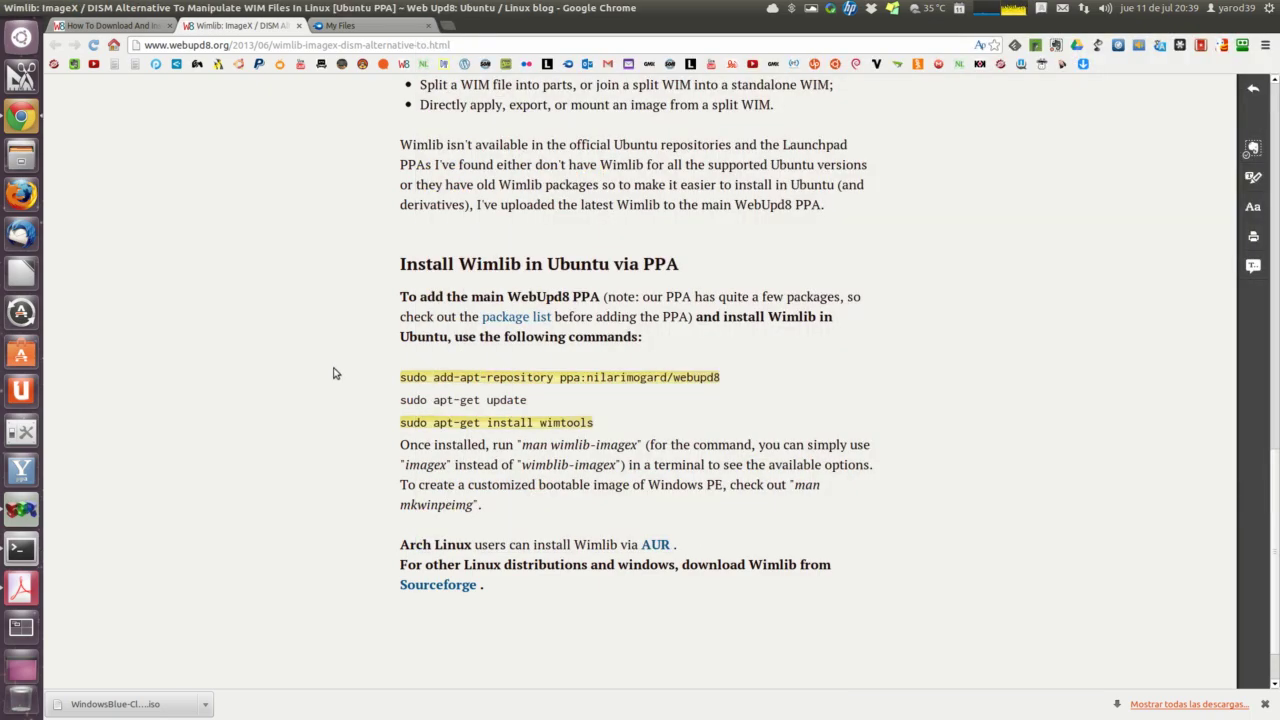
triple_click(418, 423)
right_click(418, 425)
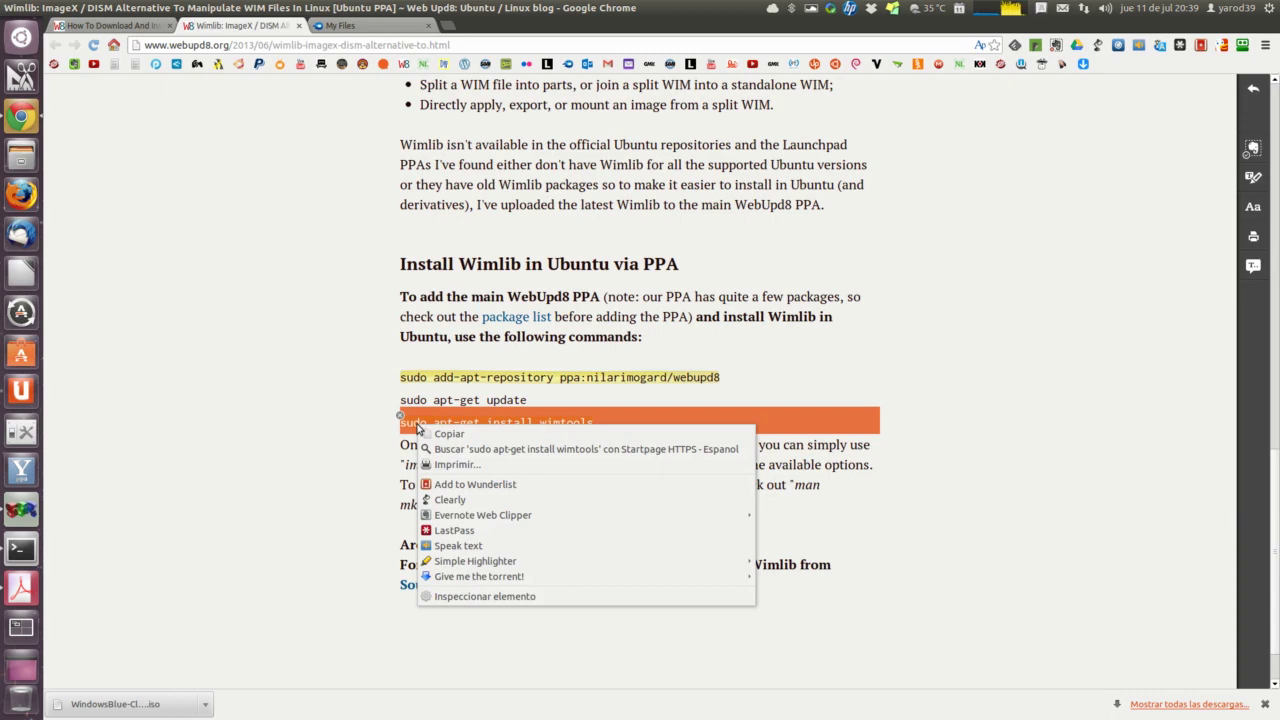
click(430, 435)
click(385, 455)
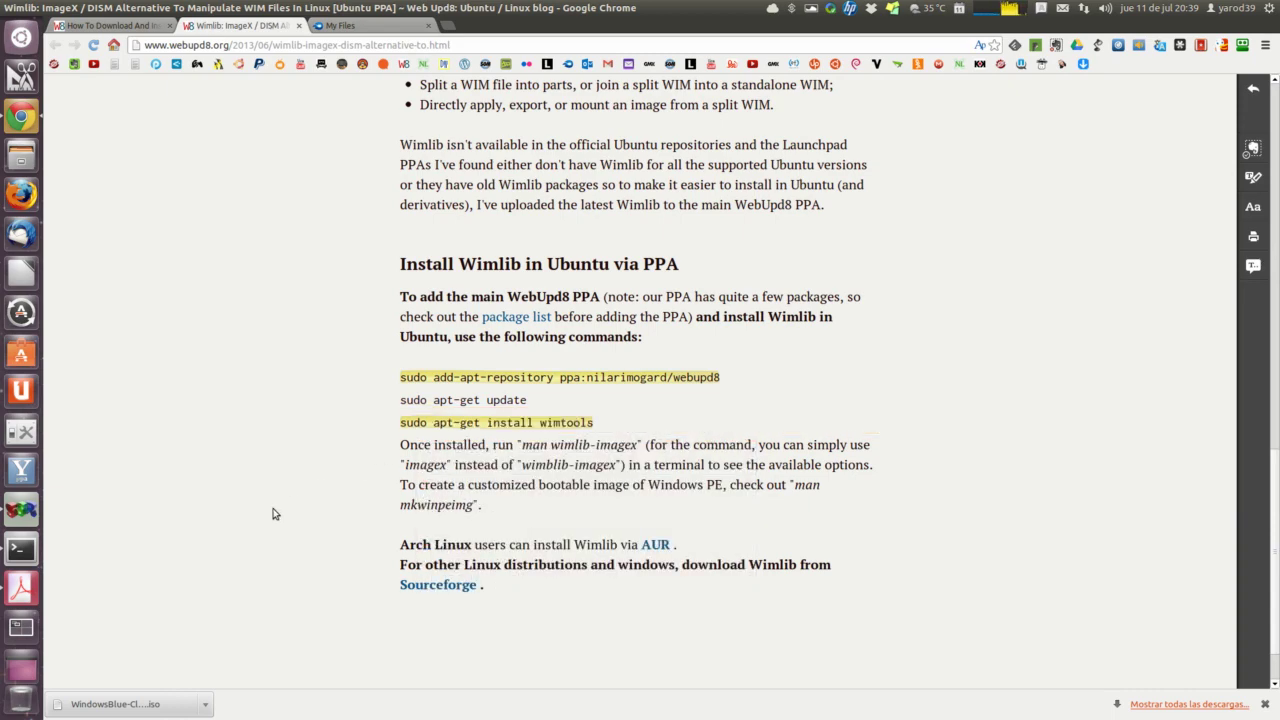
click(21, 549)
right_click(693, 537)
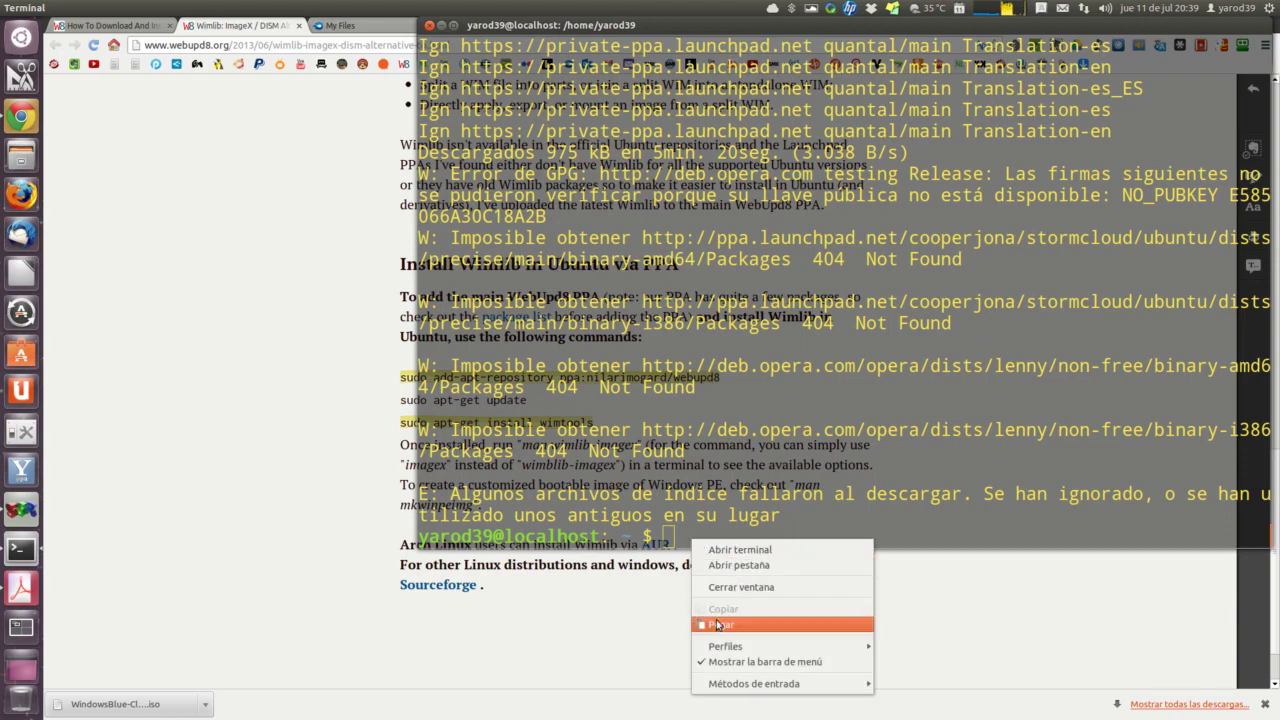
click(718, 625)
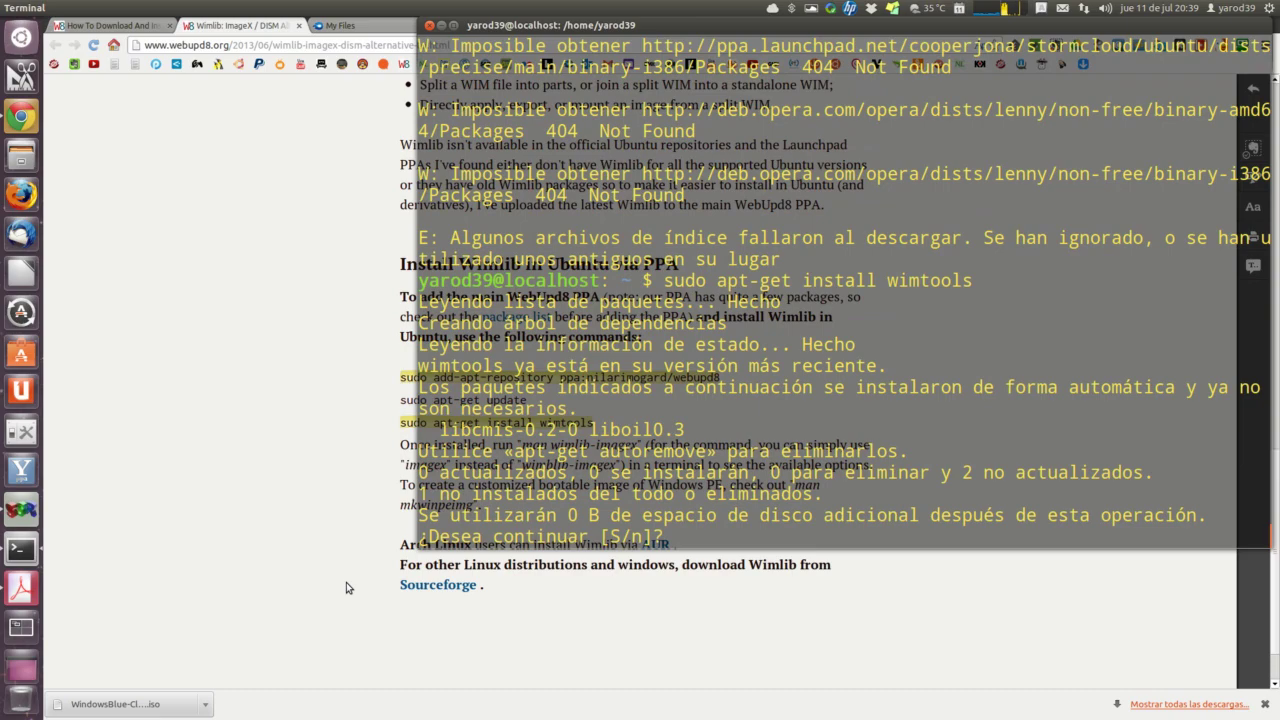
text(s)
key(Return)
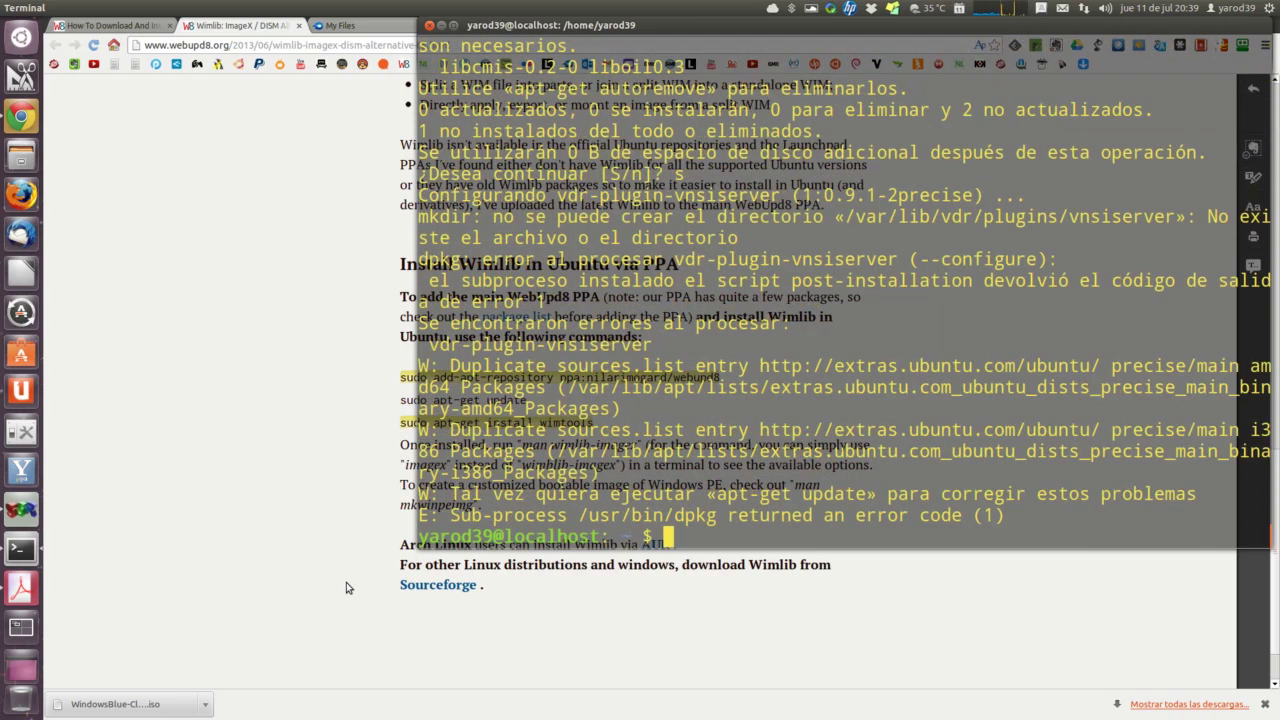
click(310, 420)
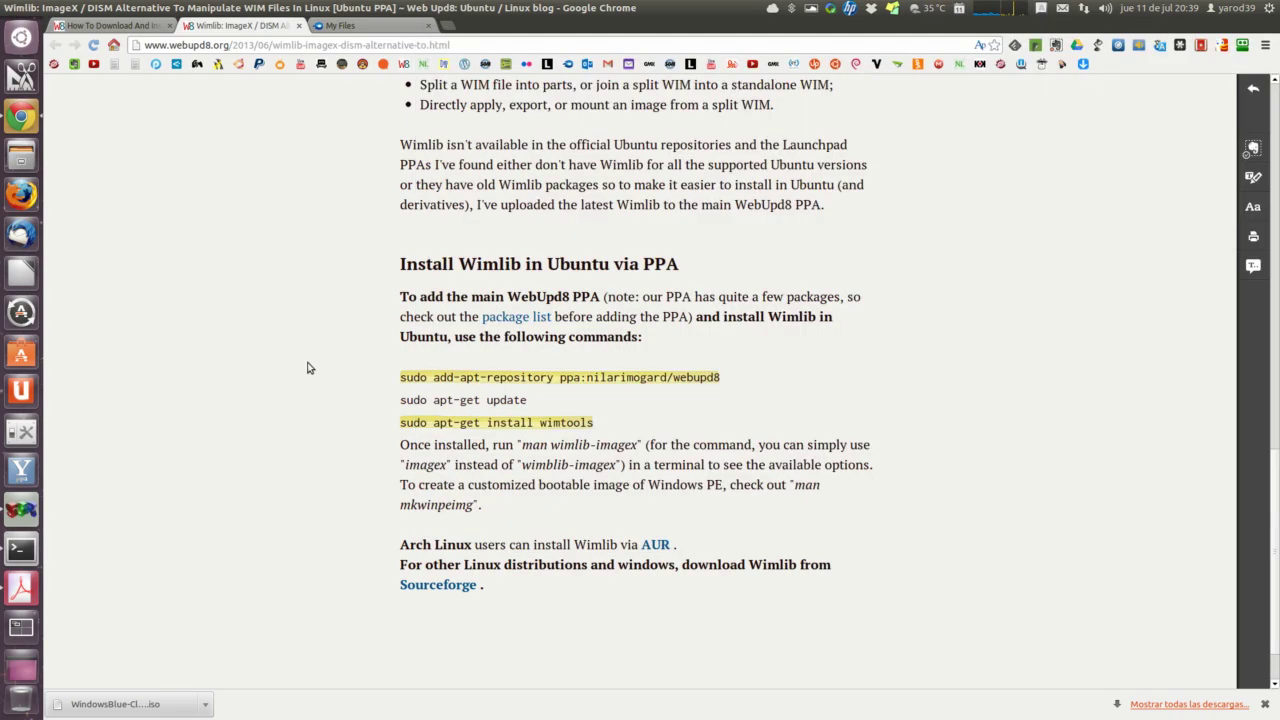
Step: Close the Wimlib tab and copy the 'cd' command from step 3 of the WebUpd8 fonts article
click(298, 26)
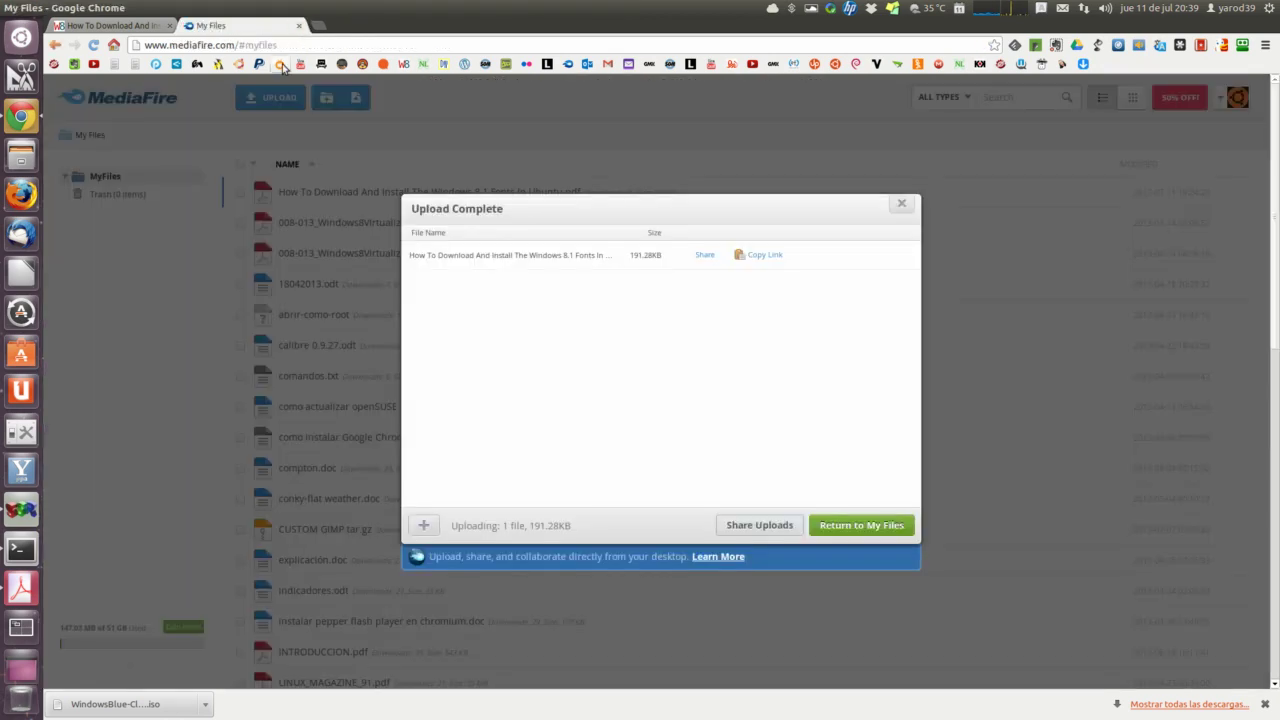
click(146, 25)
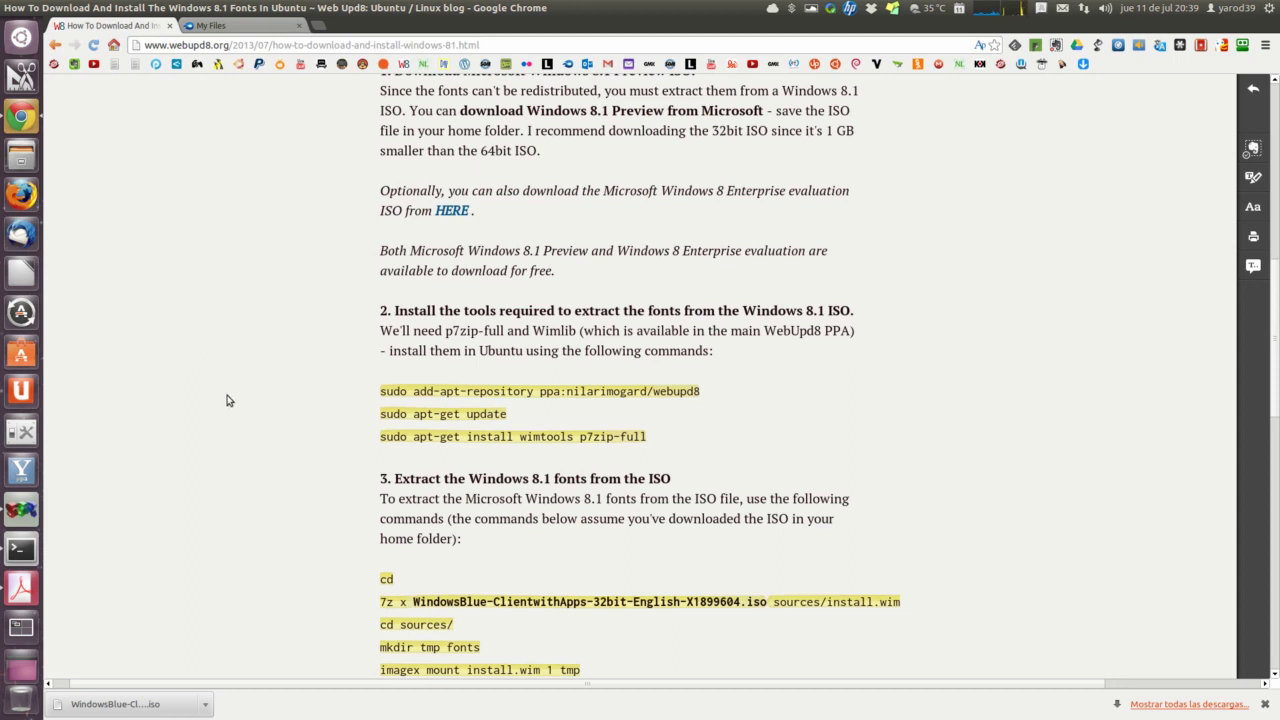
scroll(227, 401, down, 3)
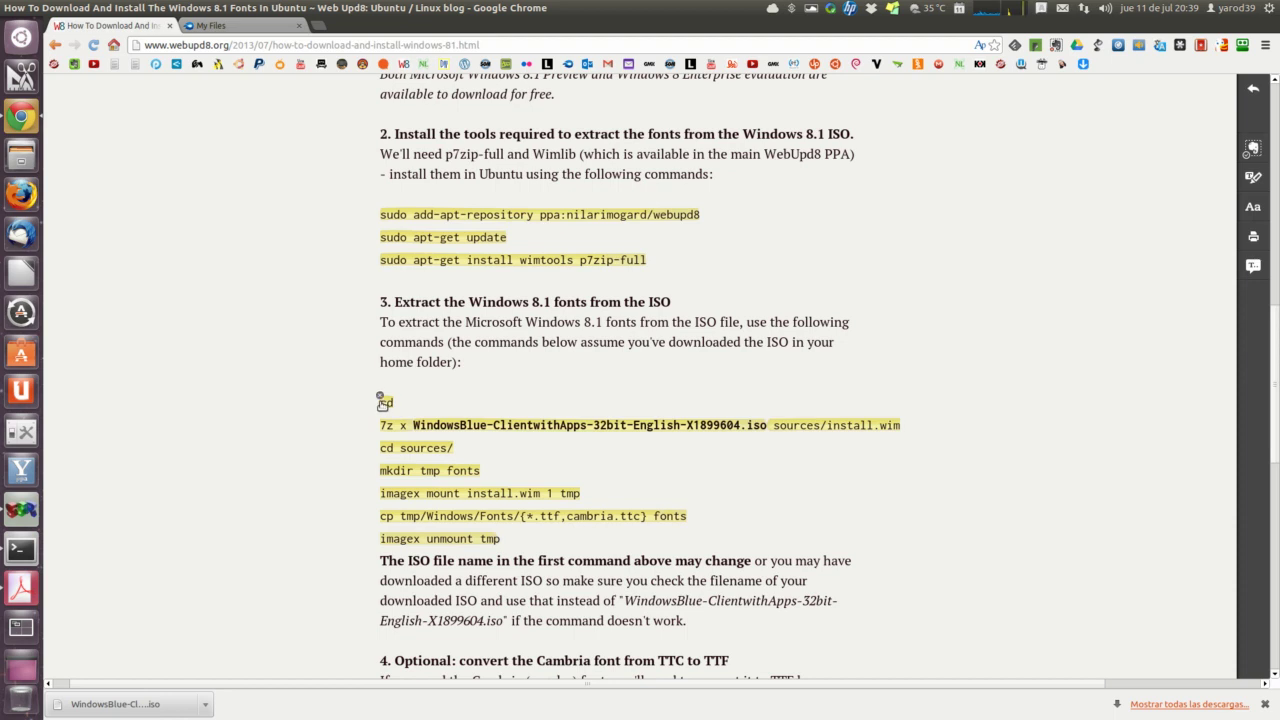
double_click(381, 404)
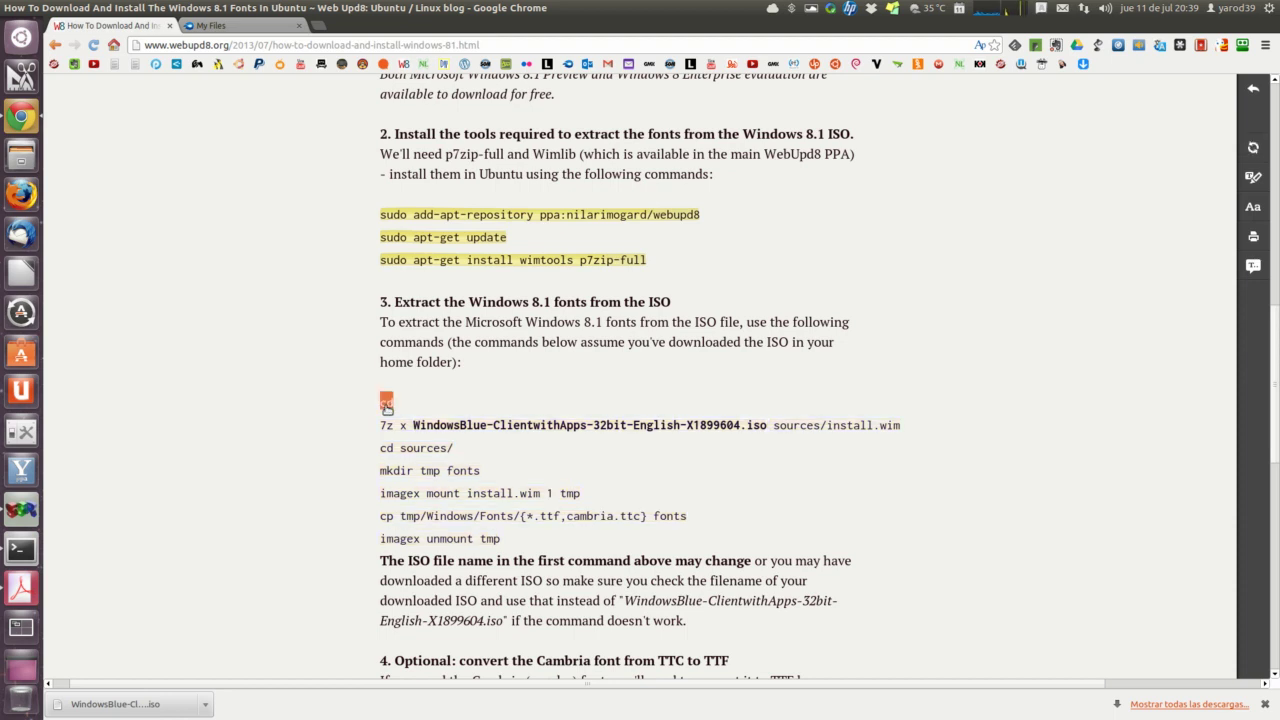
right_click(386, 408)
click(415, 415)
Step: Paste and run 'cd' in Terminal to reach the home folder, then return to the article
click(20, 550)
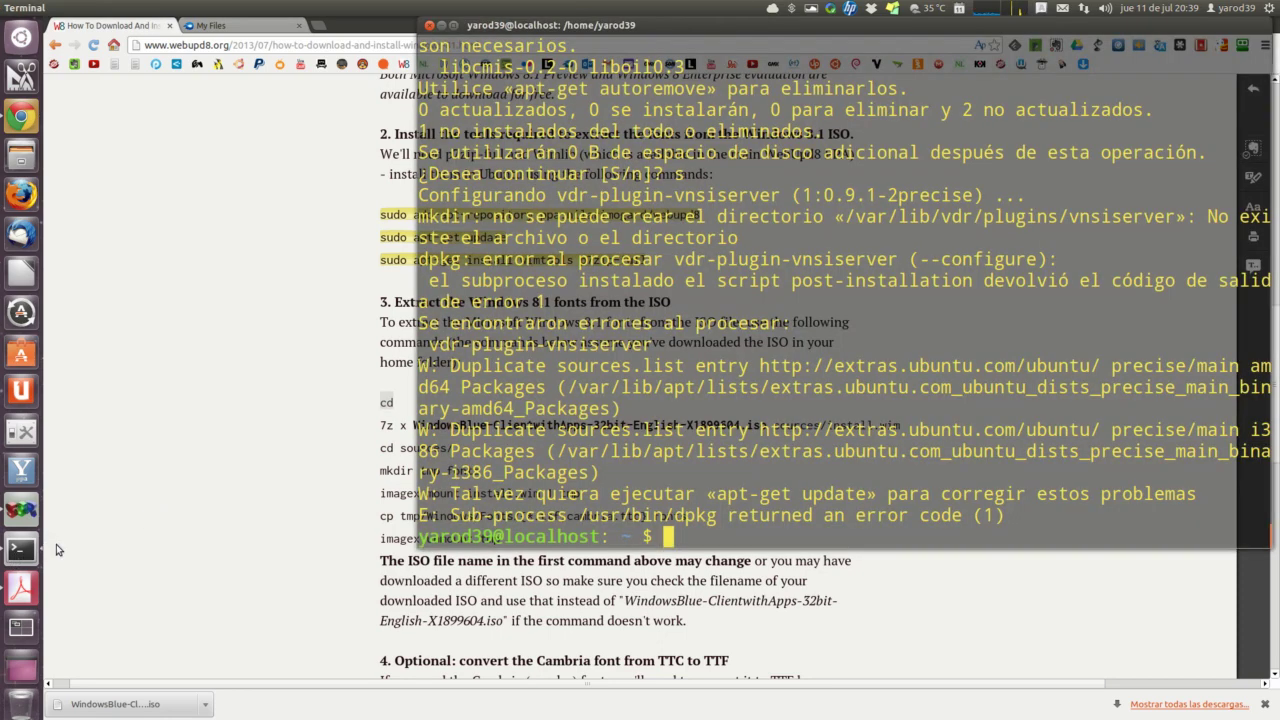
right_click(695, 539)
click(718, 624)
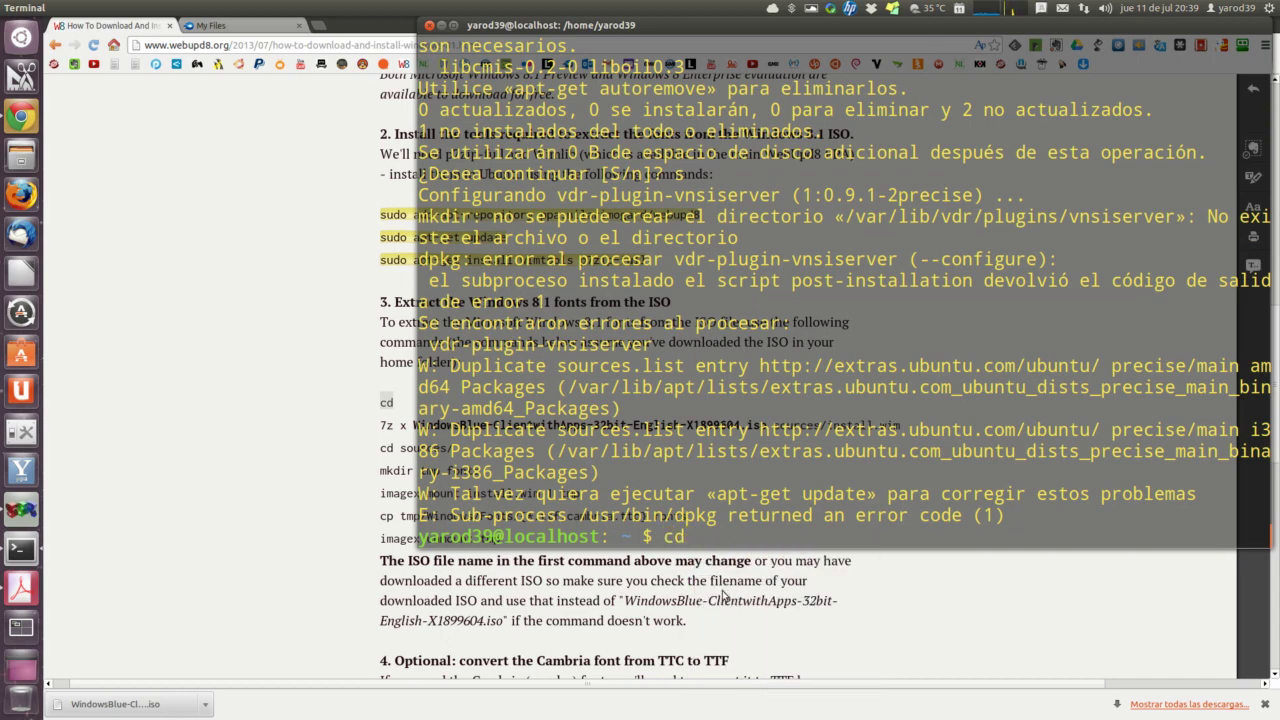
key(Return)
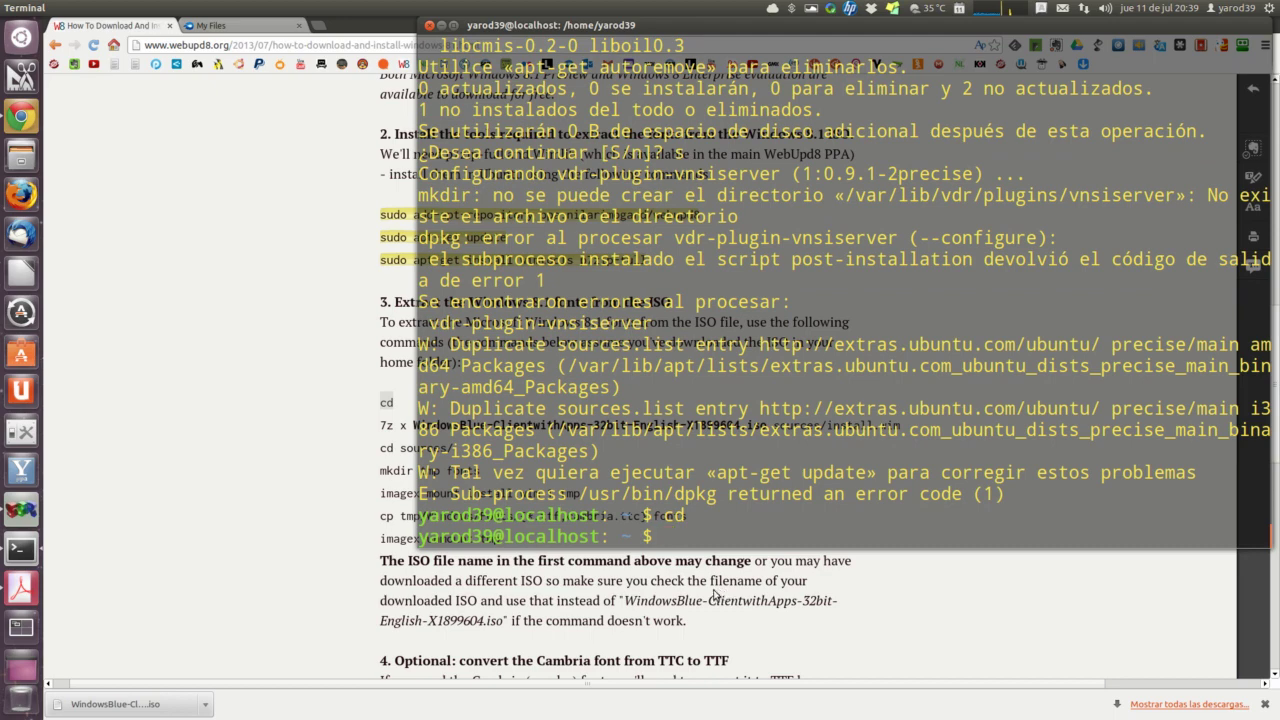
click(322, 431)
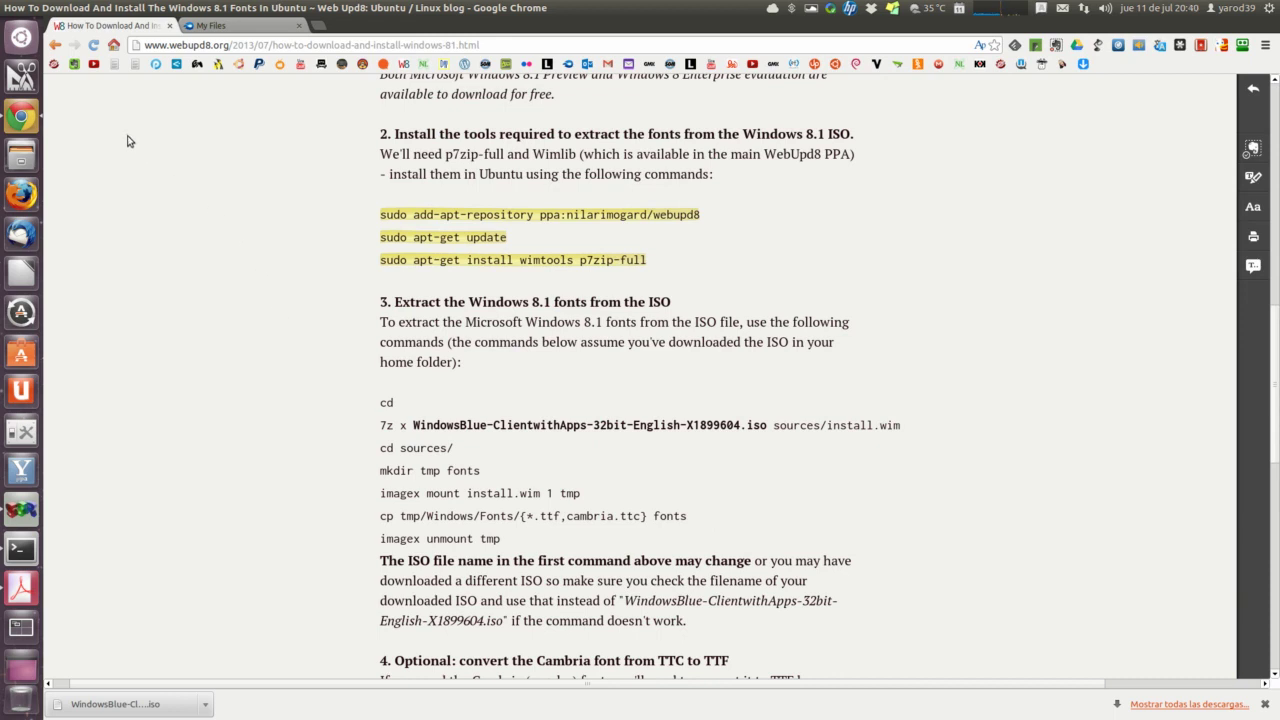
Step: Copy WindowsBlue-ClientwithApps-32bit-Spanish-X1899624.iso from the Descargas folder
right_click(22, 158)
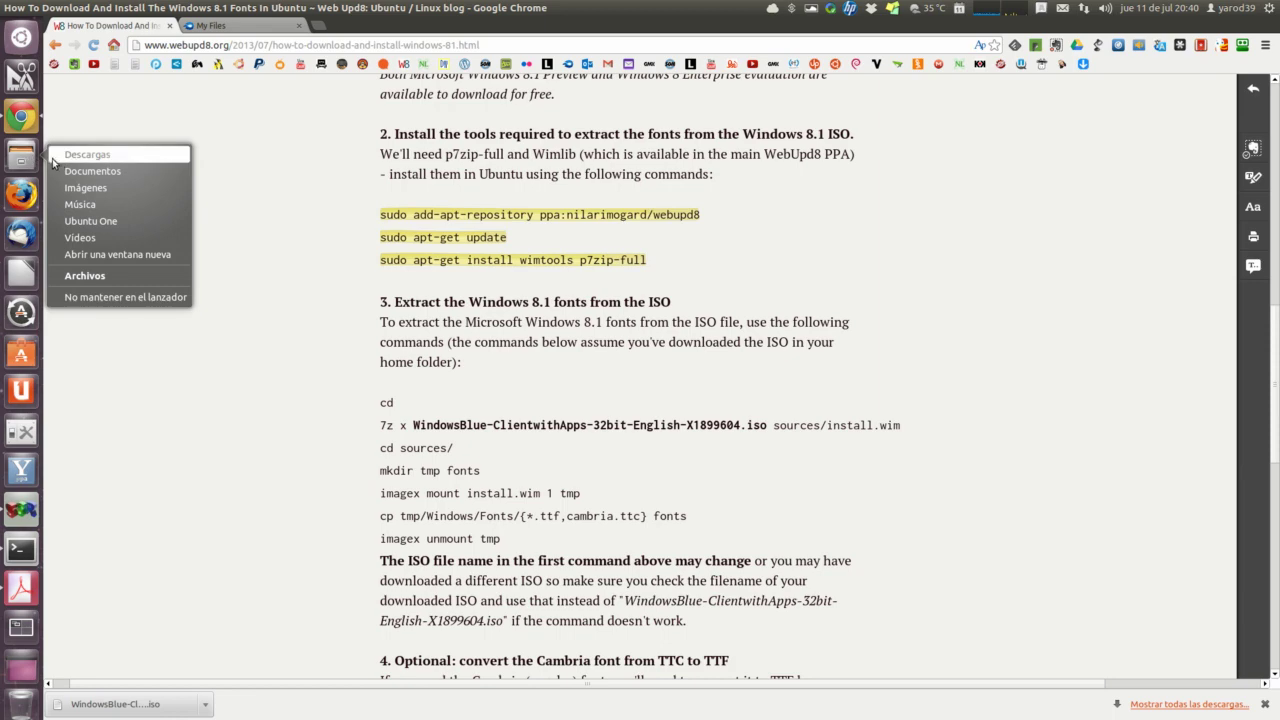
click(88, 155)
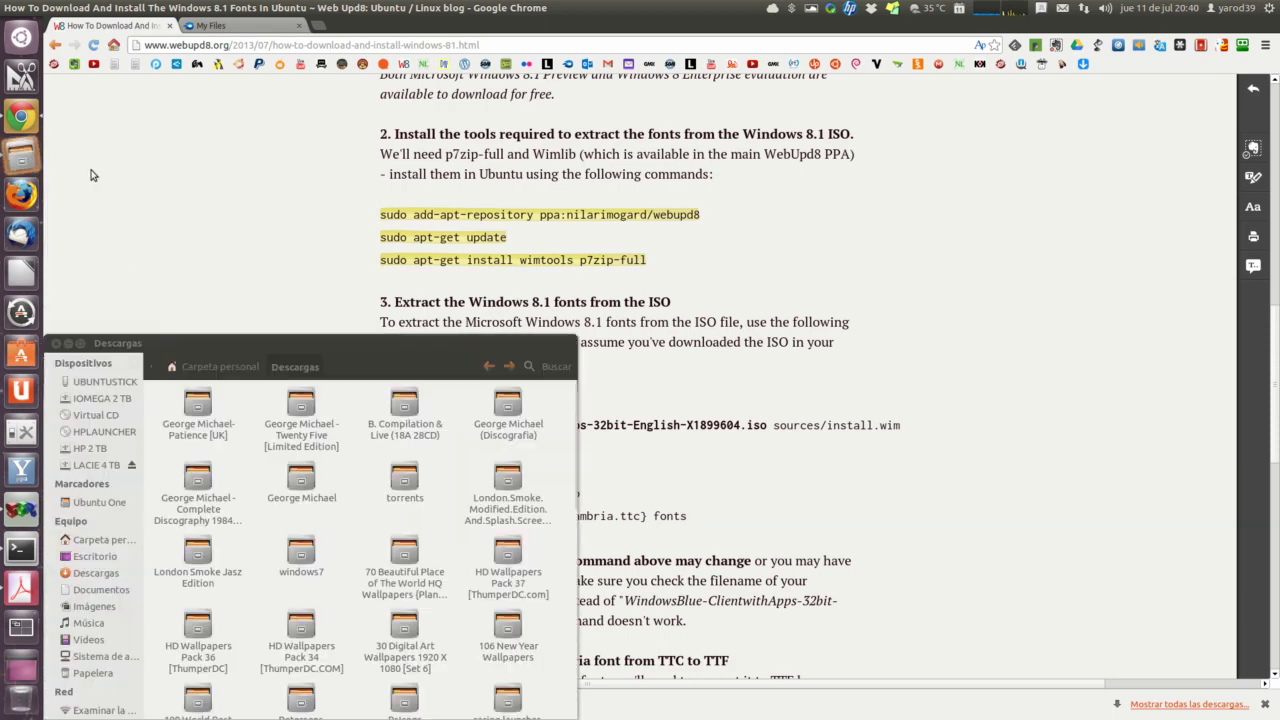
scroll(220, 428, down, 5)
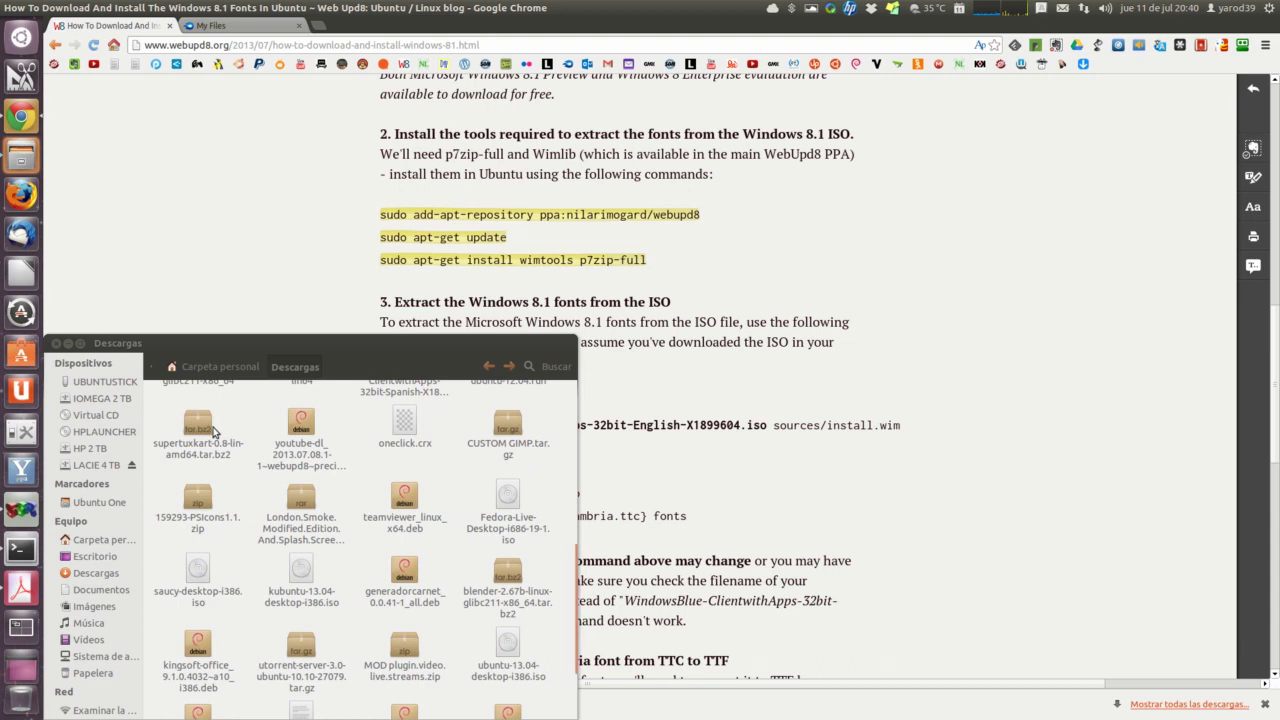
scroll(215, 445, down, 2)
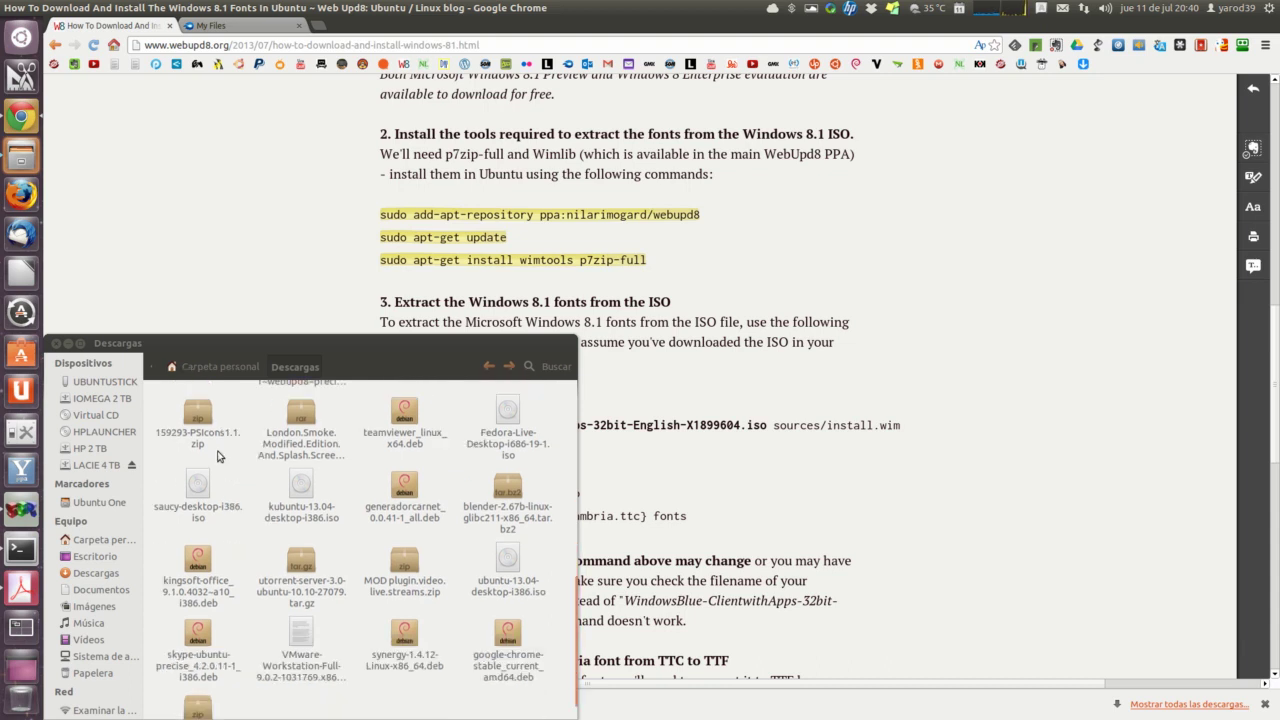
scroll(218, 455, up, 4)
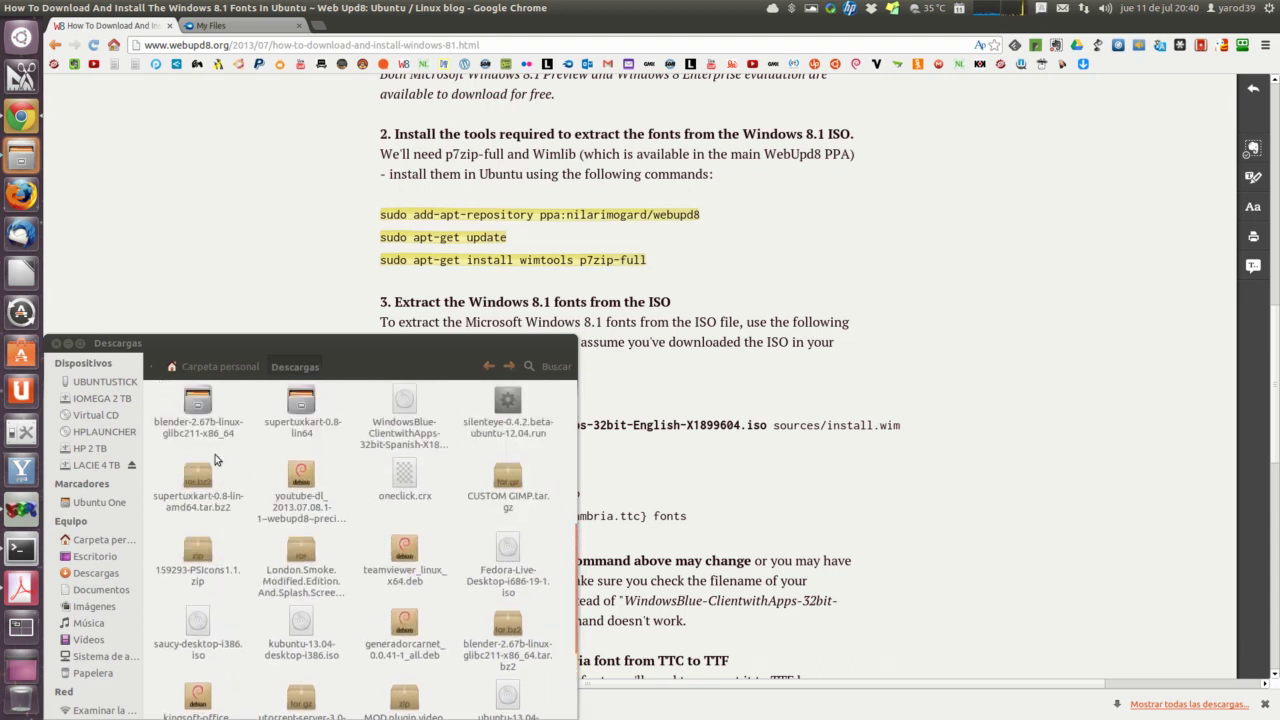
click(404, 472)
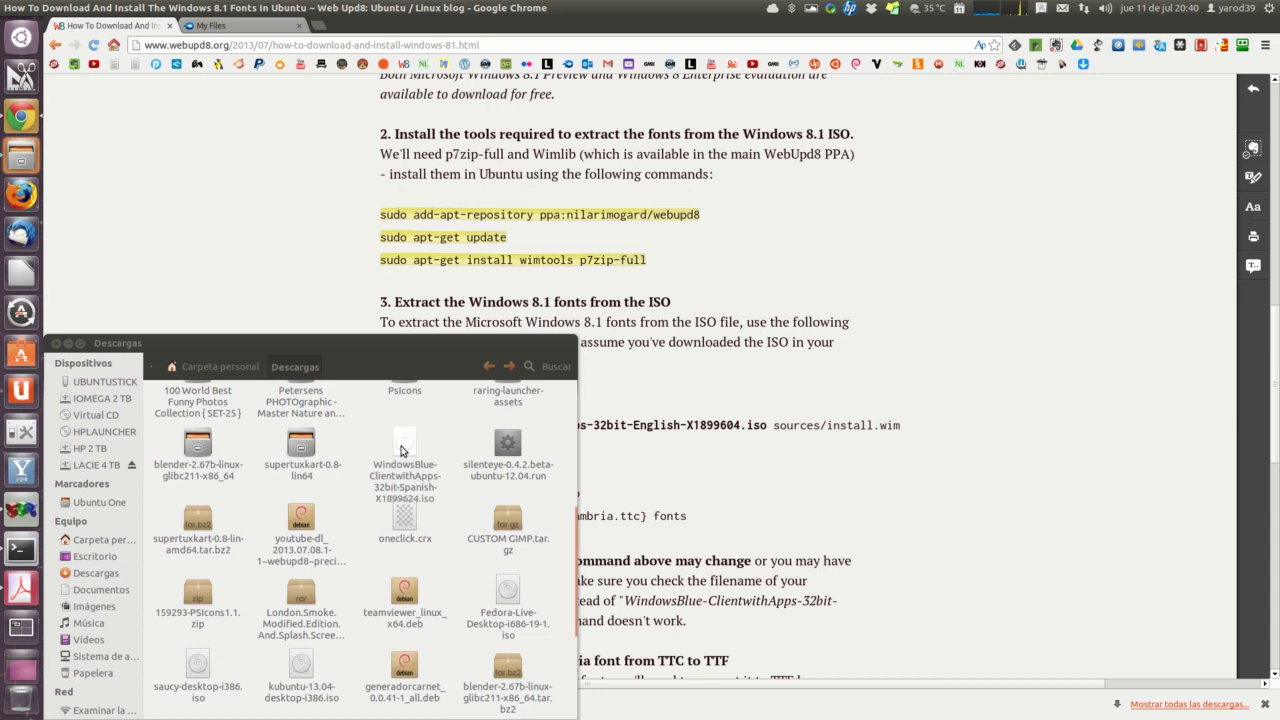
right_click(403, 450)
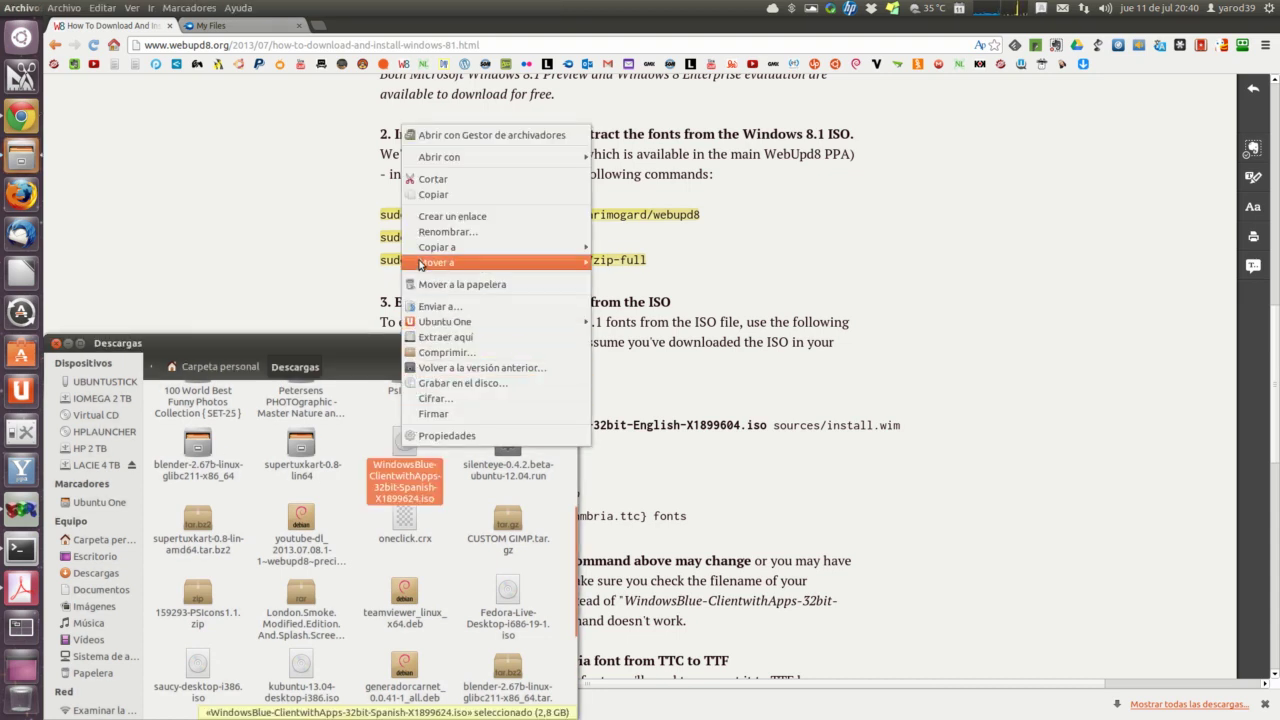
click(436, 195)
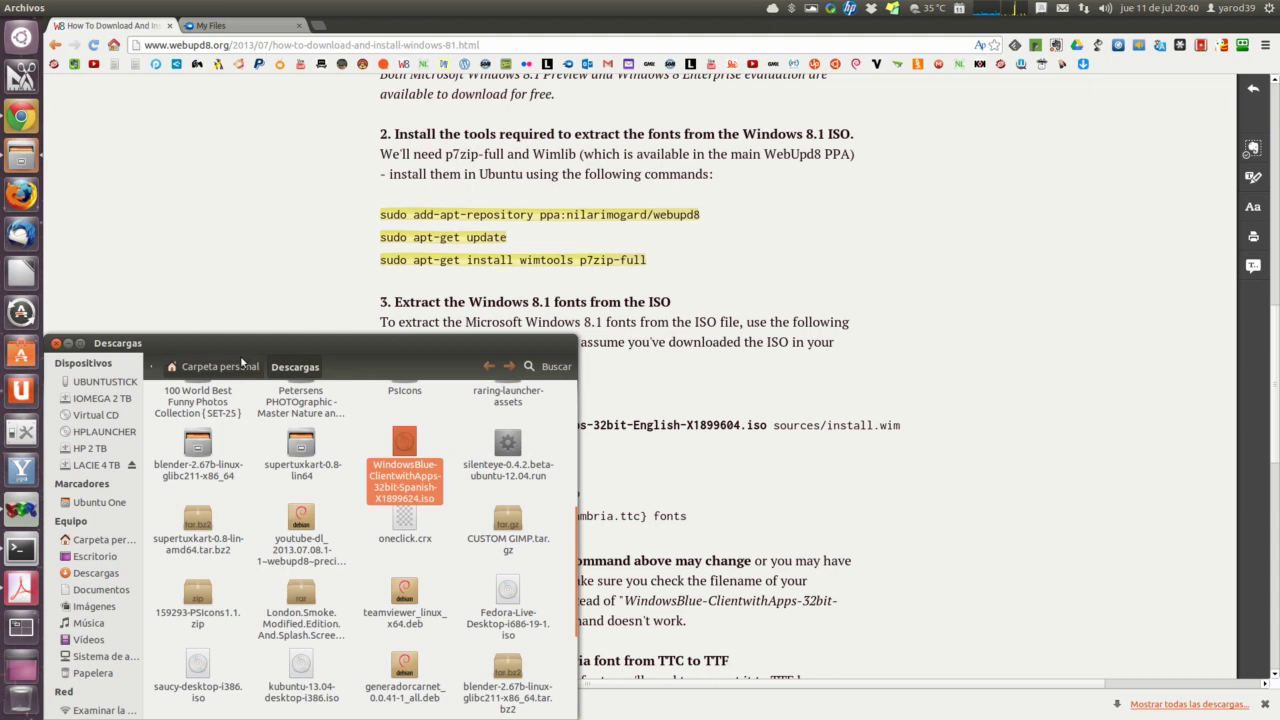
Step: Paste the ISO into Carpeta personal and close the Files window
click(219, 371)
right_click(243, 542)
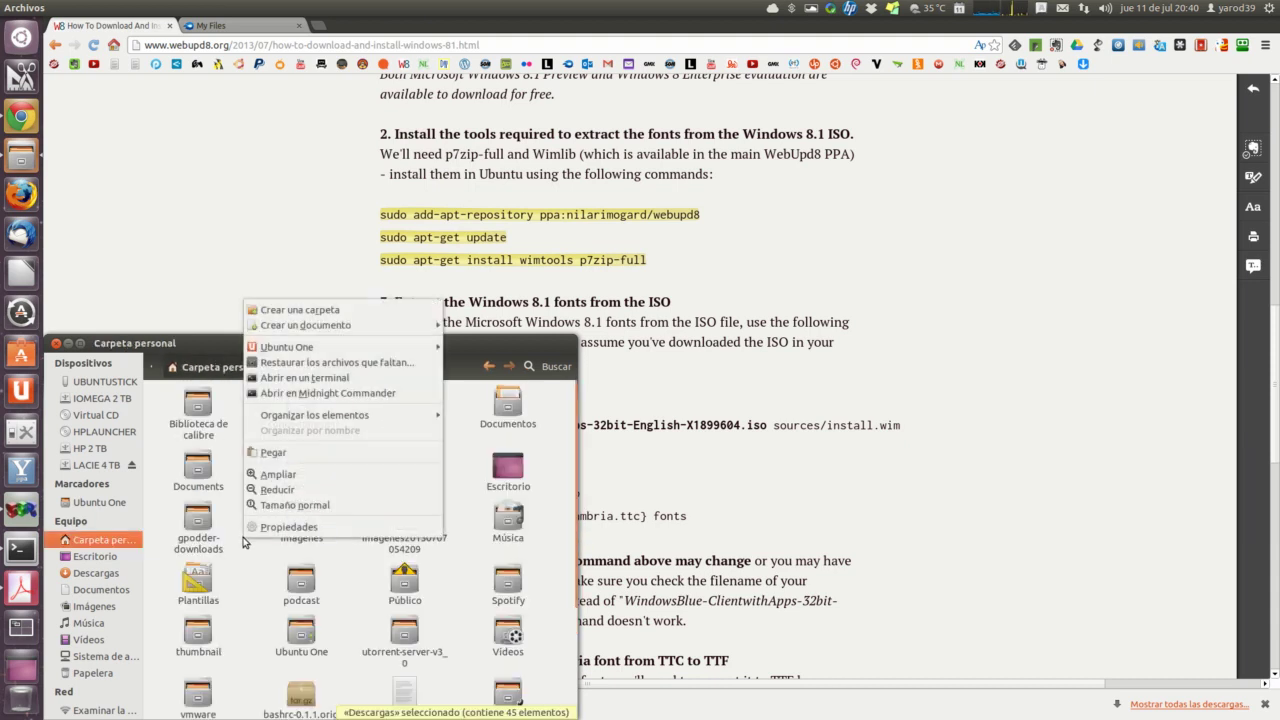
click(256, 454)
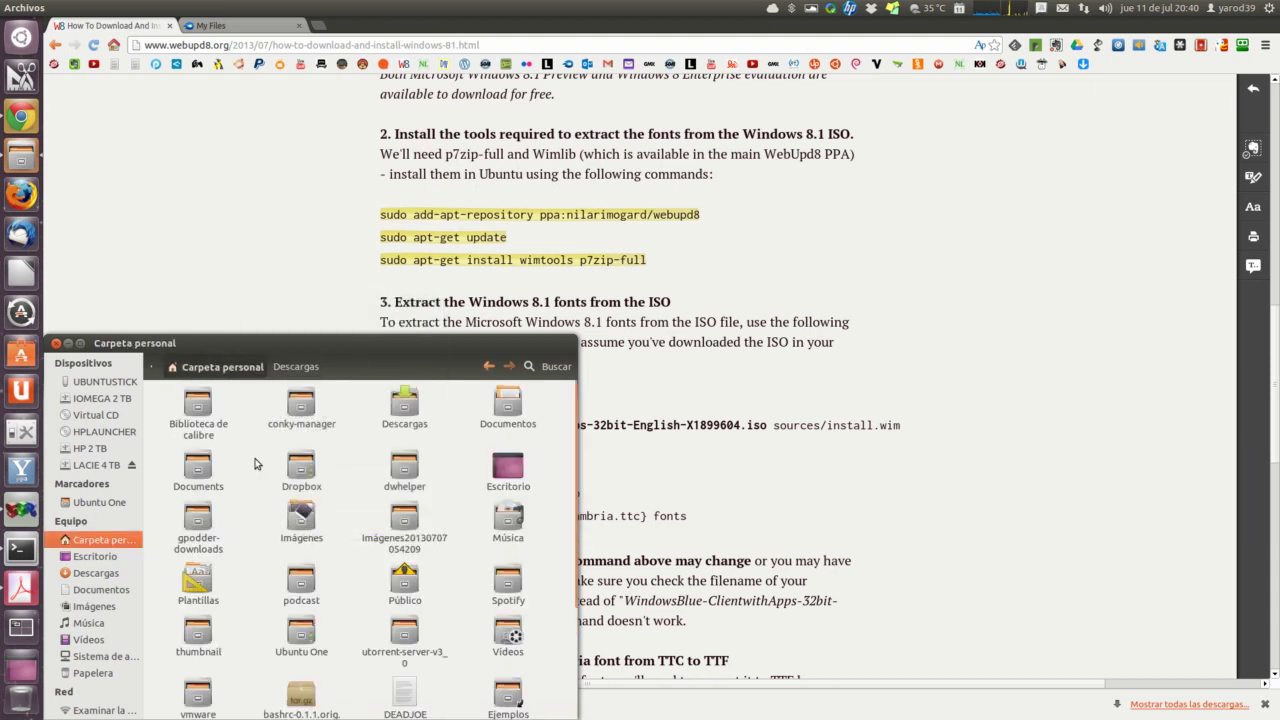
scroll(230, 502, down, 4)
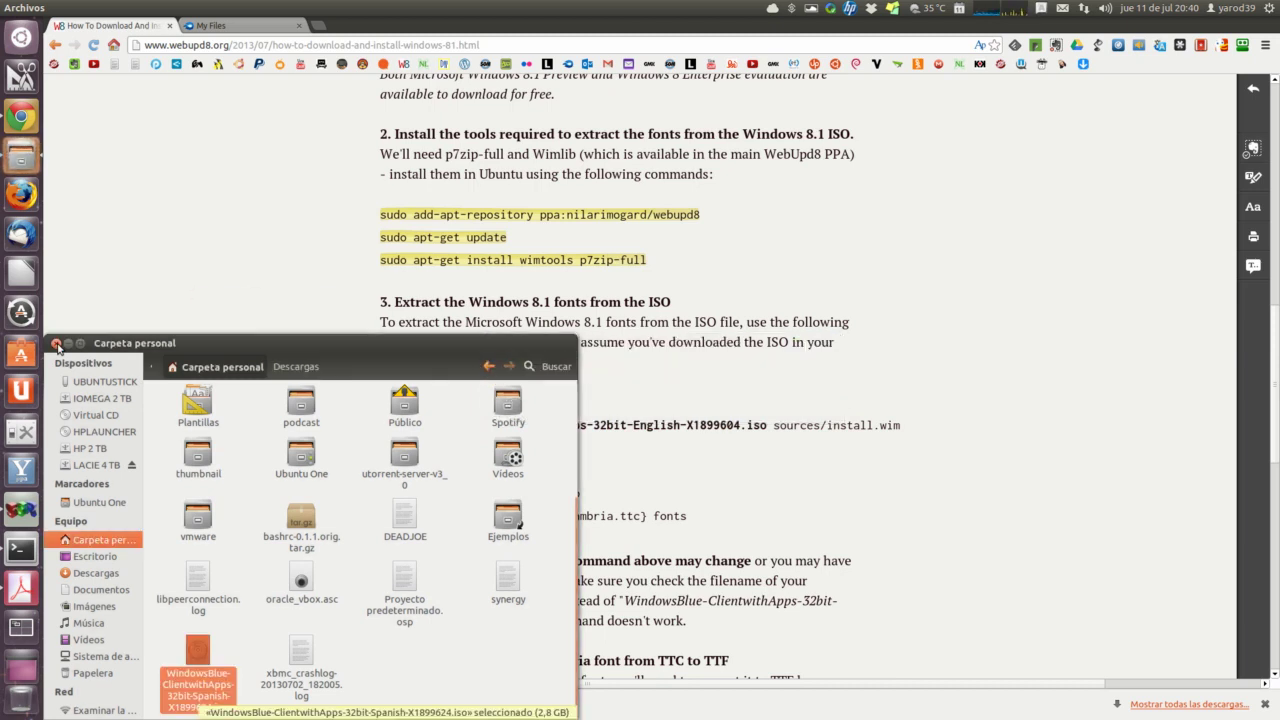
click(57, 344)
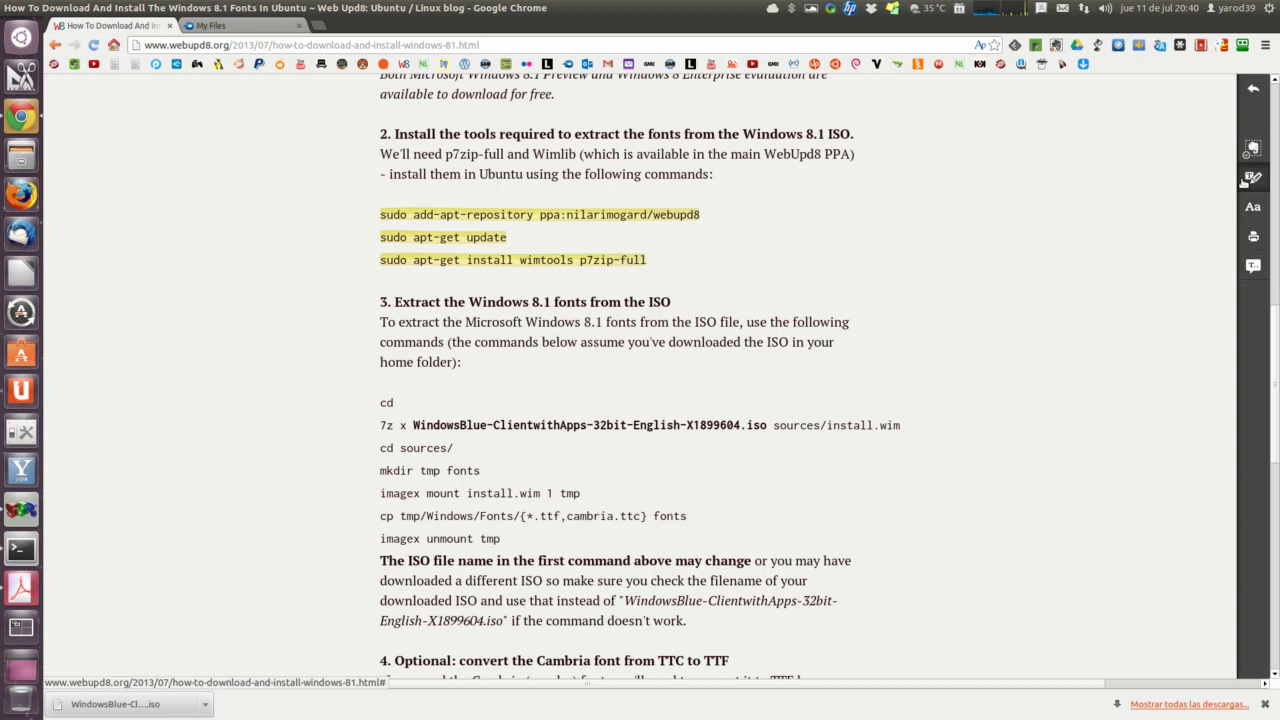
Step: Copy the '7z x WindowsBlue…iso sources/install.wim' line from the article's step 3
drag(381, 402, 512, 541)
click(512, 541)
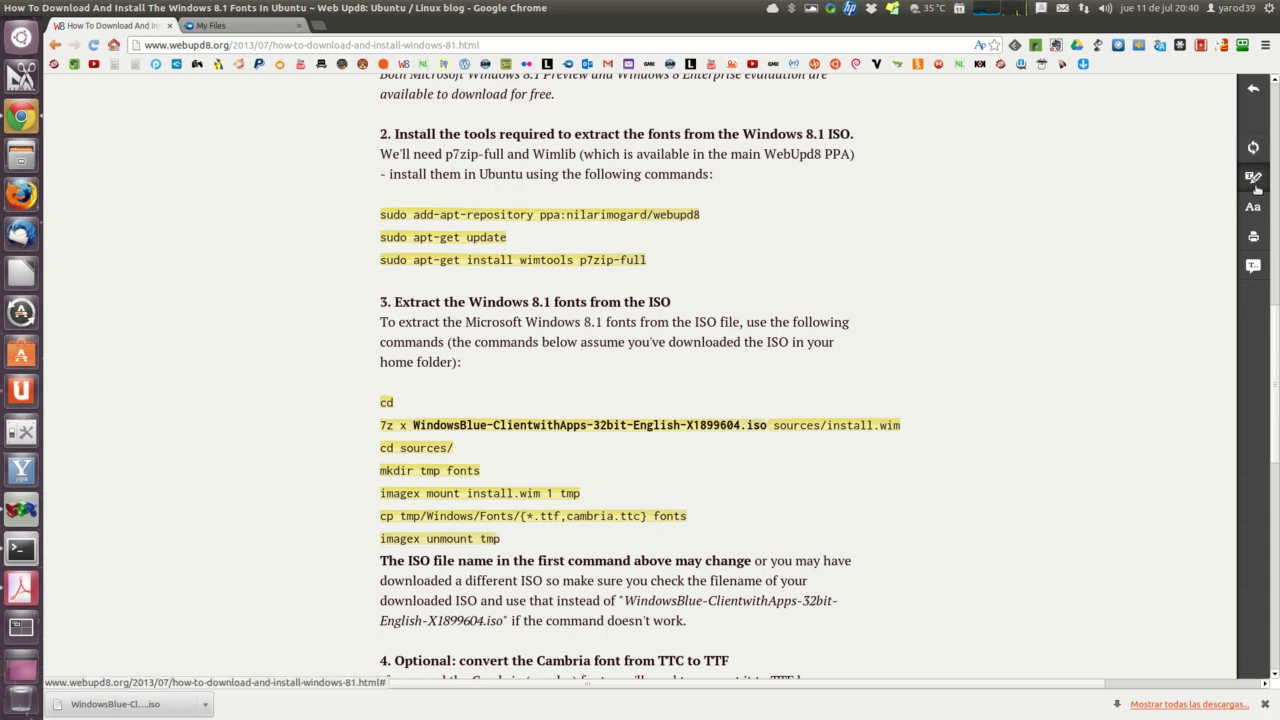
triple_click(399, 424)
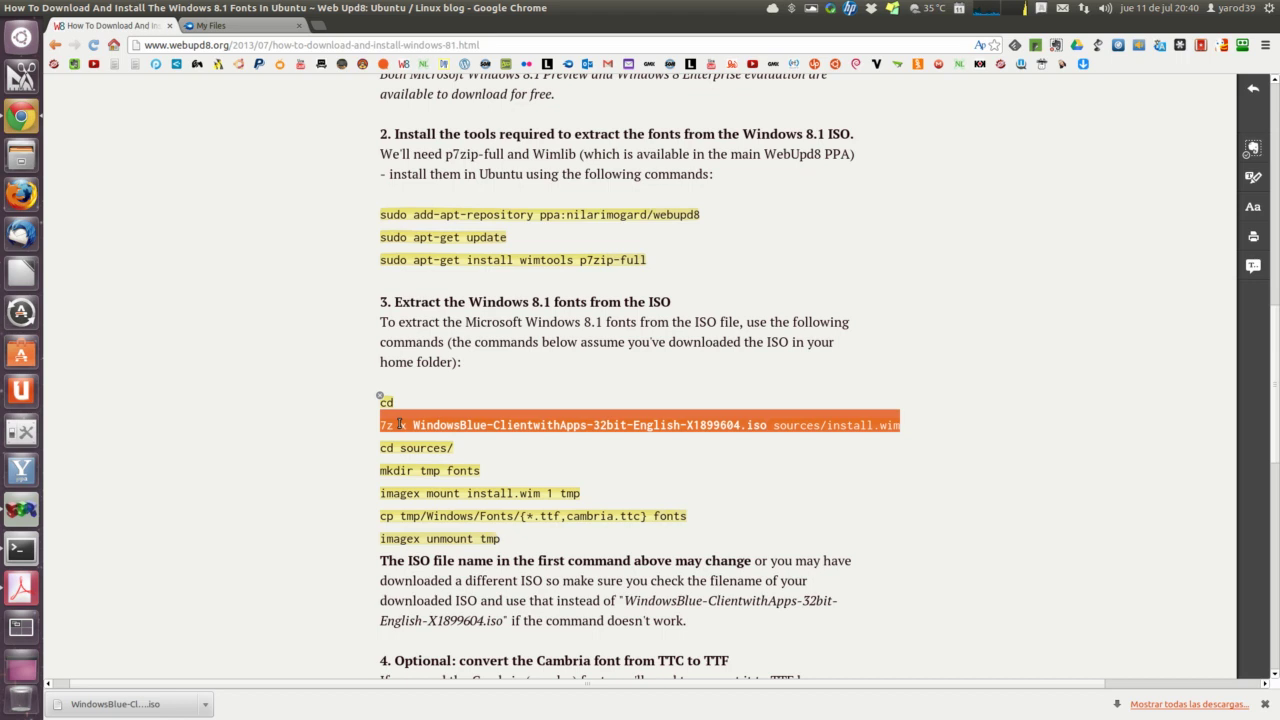
right_click(399, 424)
click(416, 432)
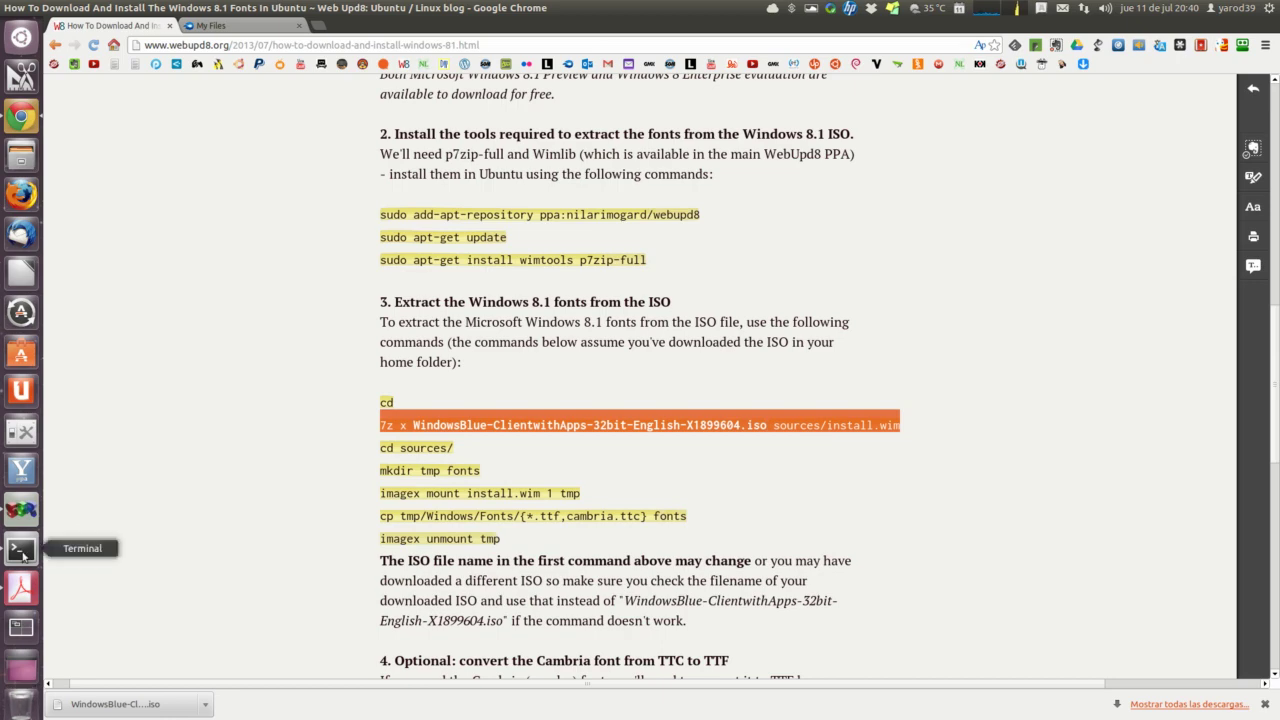
Step: Run 7z x on the English Windows 8.1 ISO to extract sources/install.wim
click(21, 550)
right_click(676, 538)
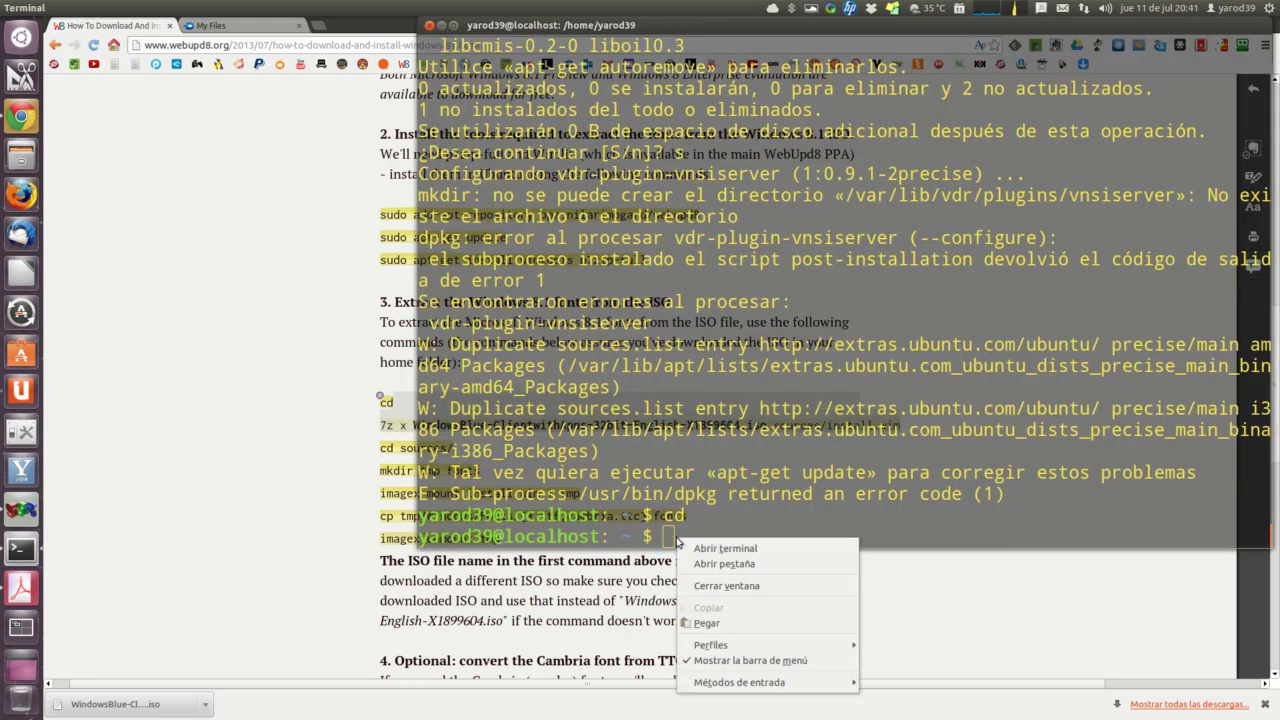
click(709, 622)
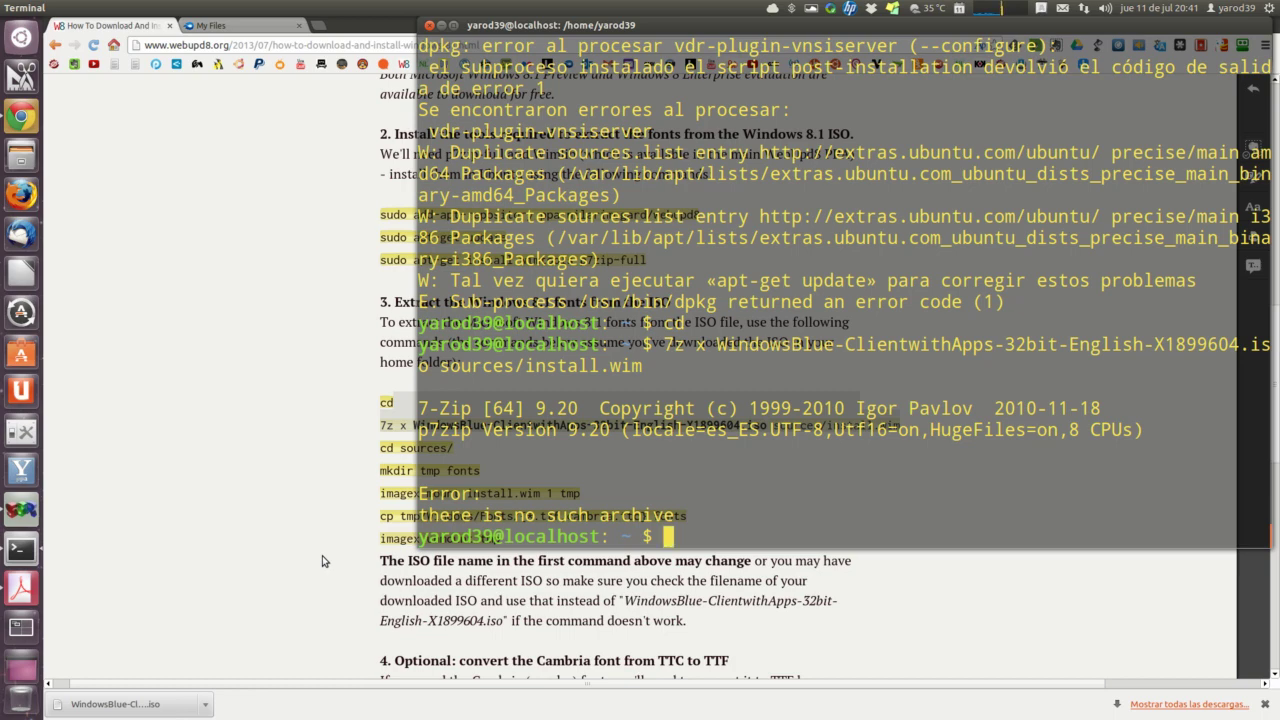
Step: List the home folder, rerun the failed extraction, and go back to the webupd8 guide
text(ls)
key(Return)
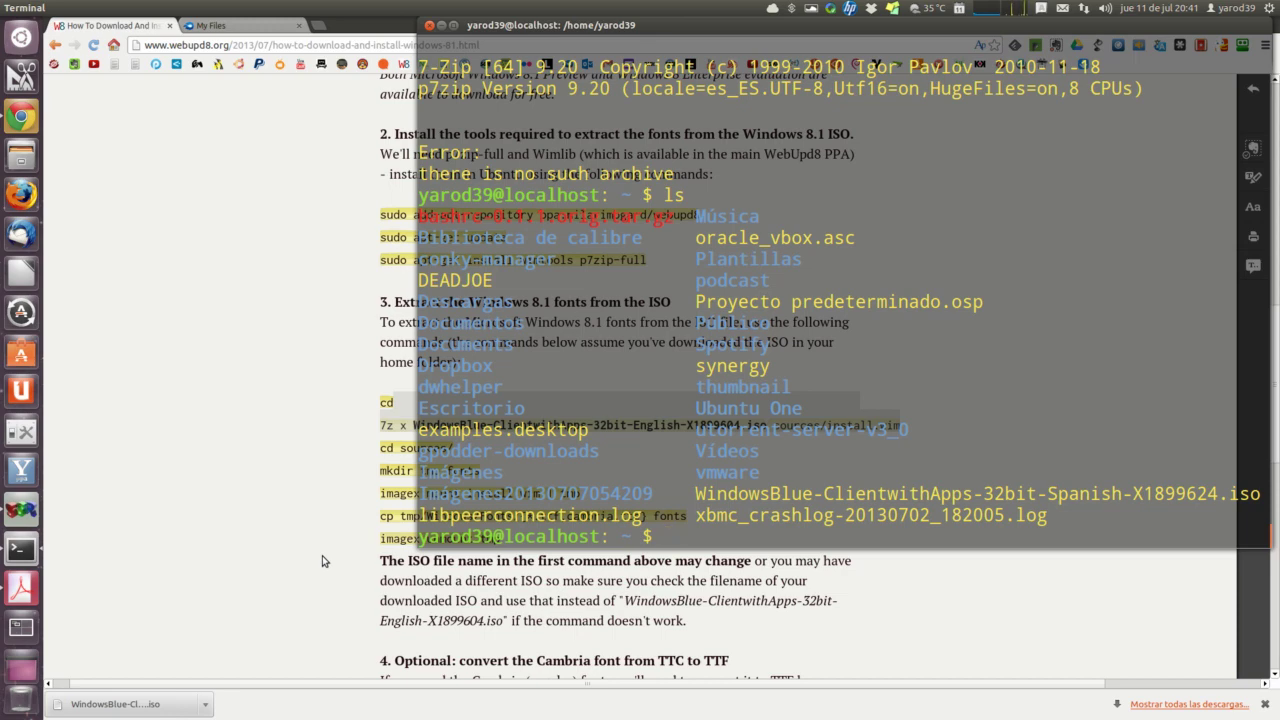
key(Up)
key(Up)
key(Return)
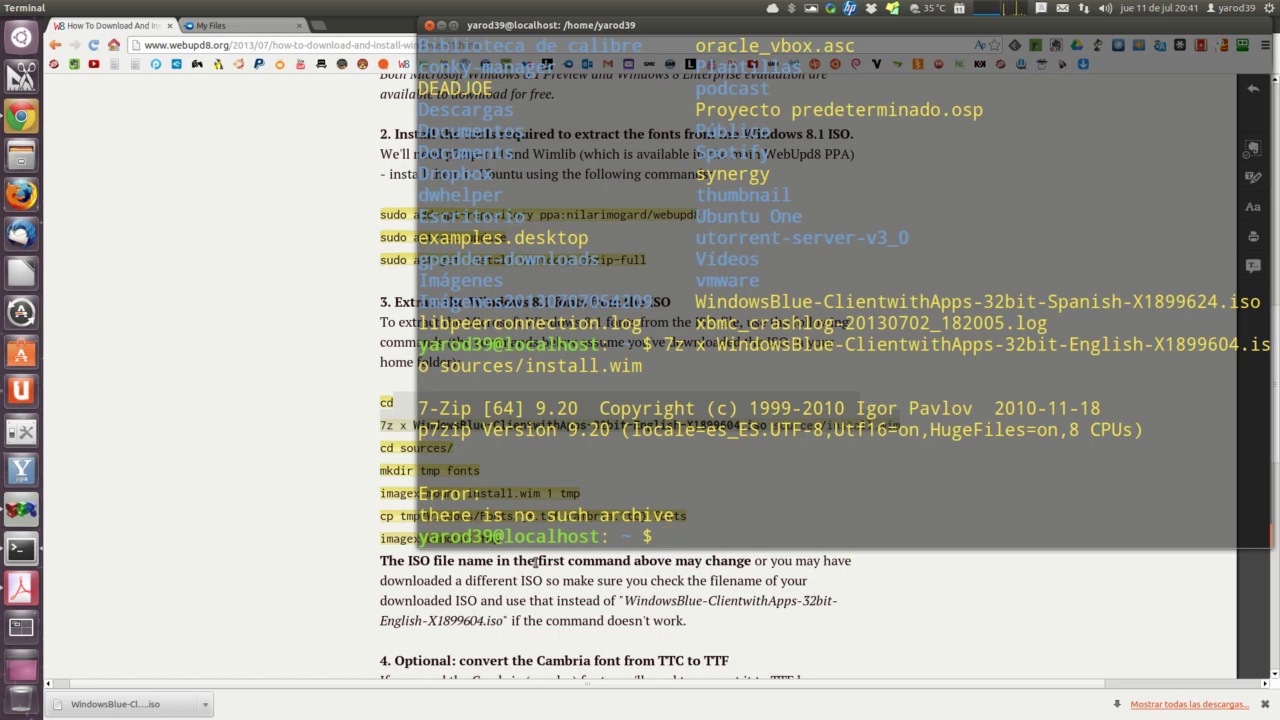
click(348, 460)
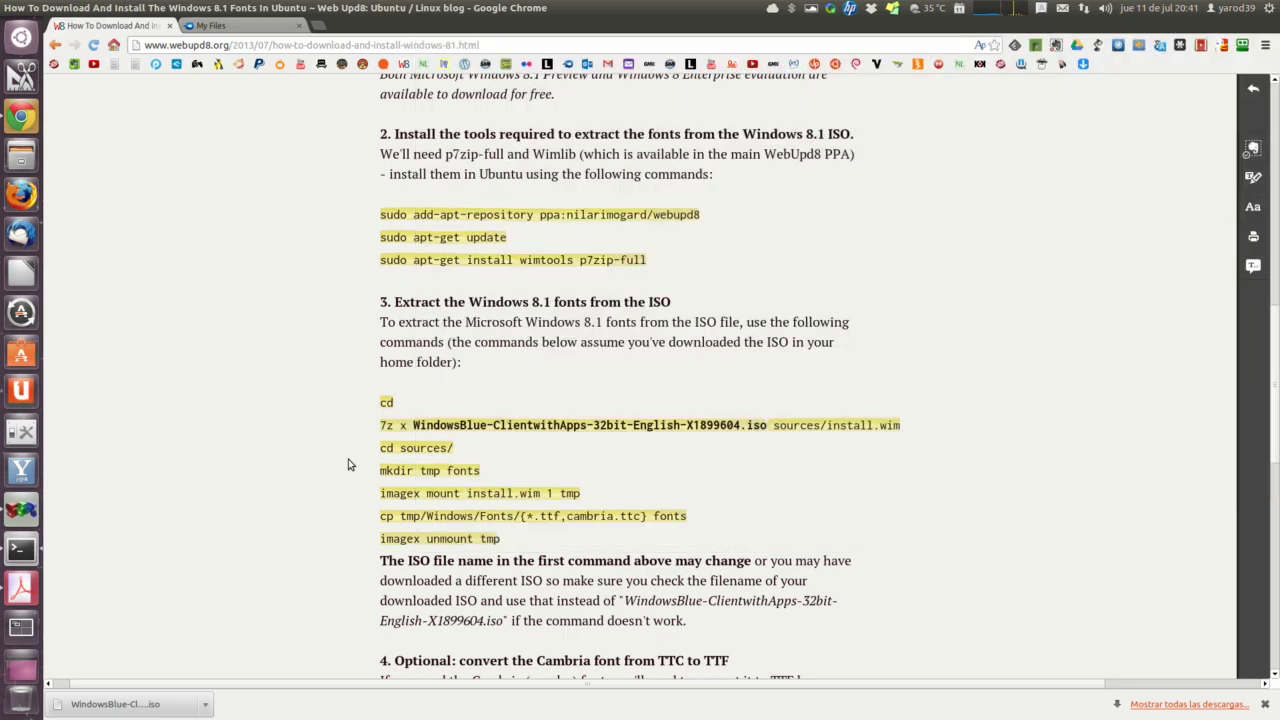
Step: List the home folder, begin a 7z x command, select the Spanish ISO name, then close Terminal
click(21, 551)
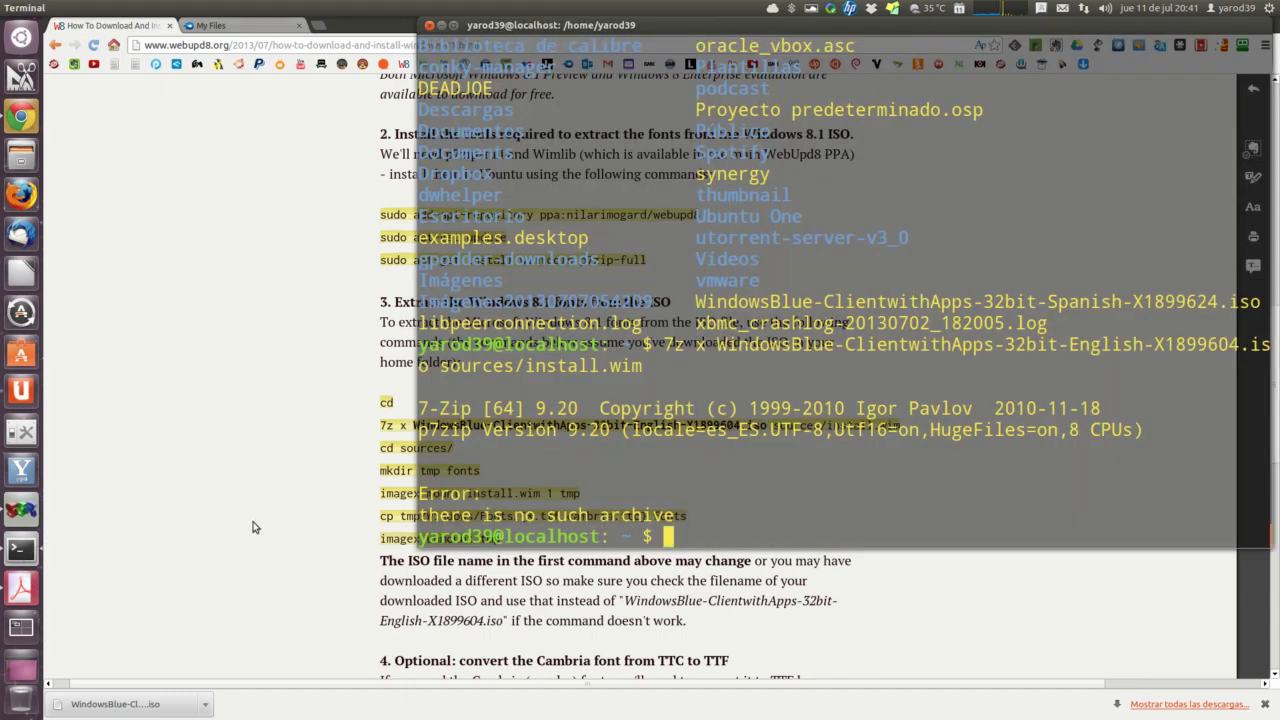
text(ls)
key(Return)
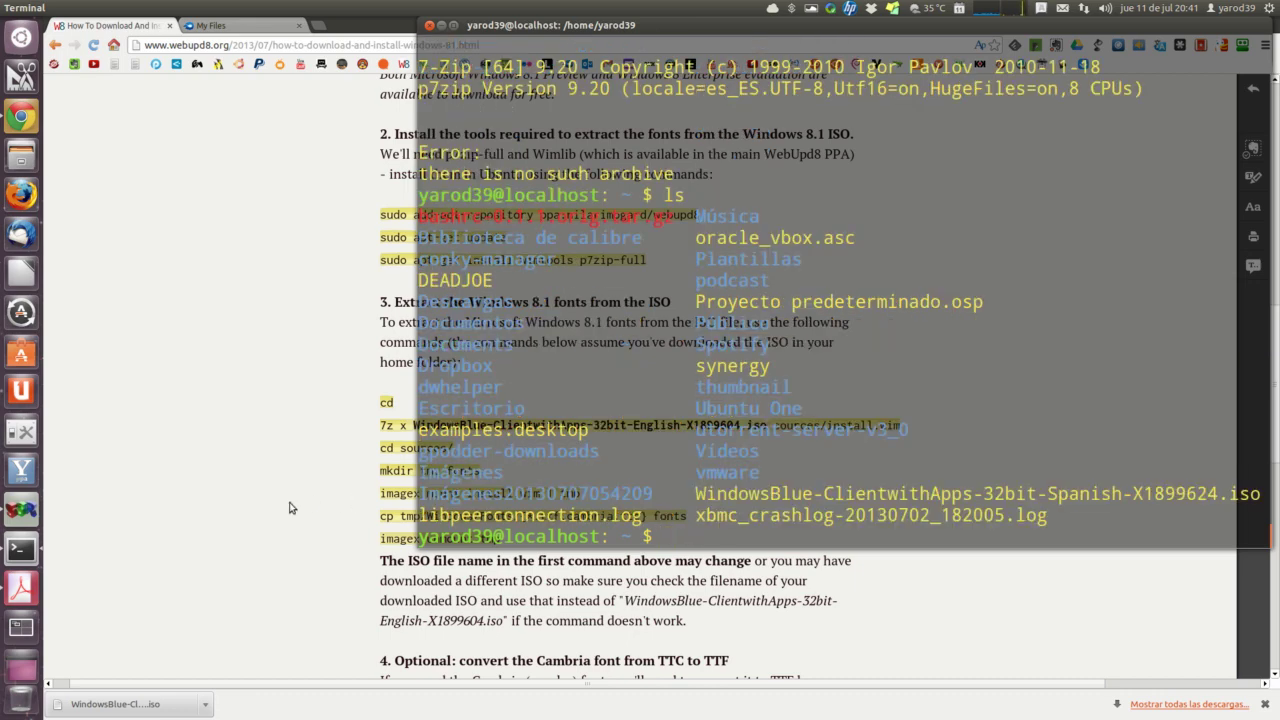
text(7z)
key(alt)
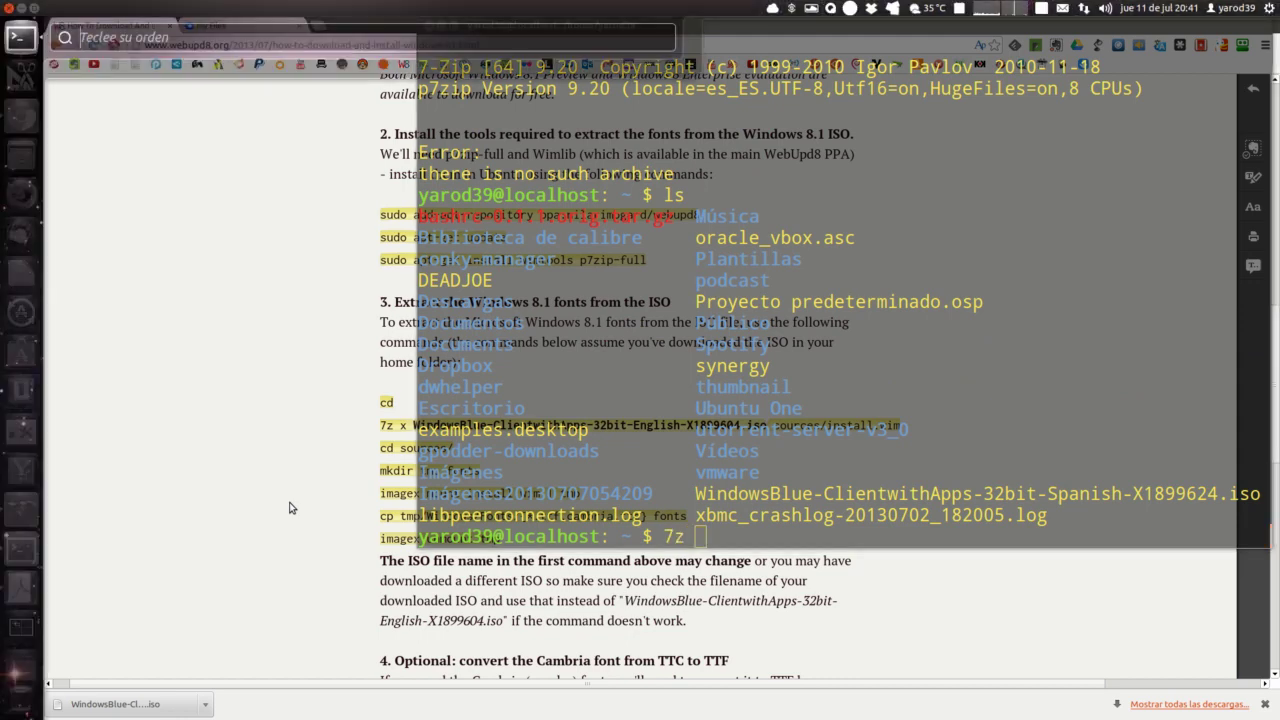
key(Escape)
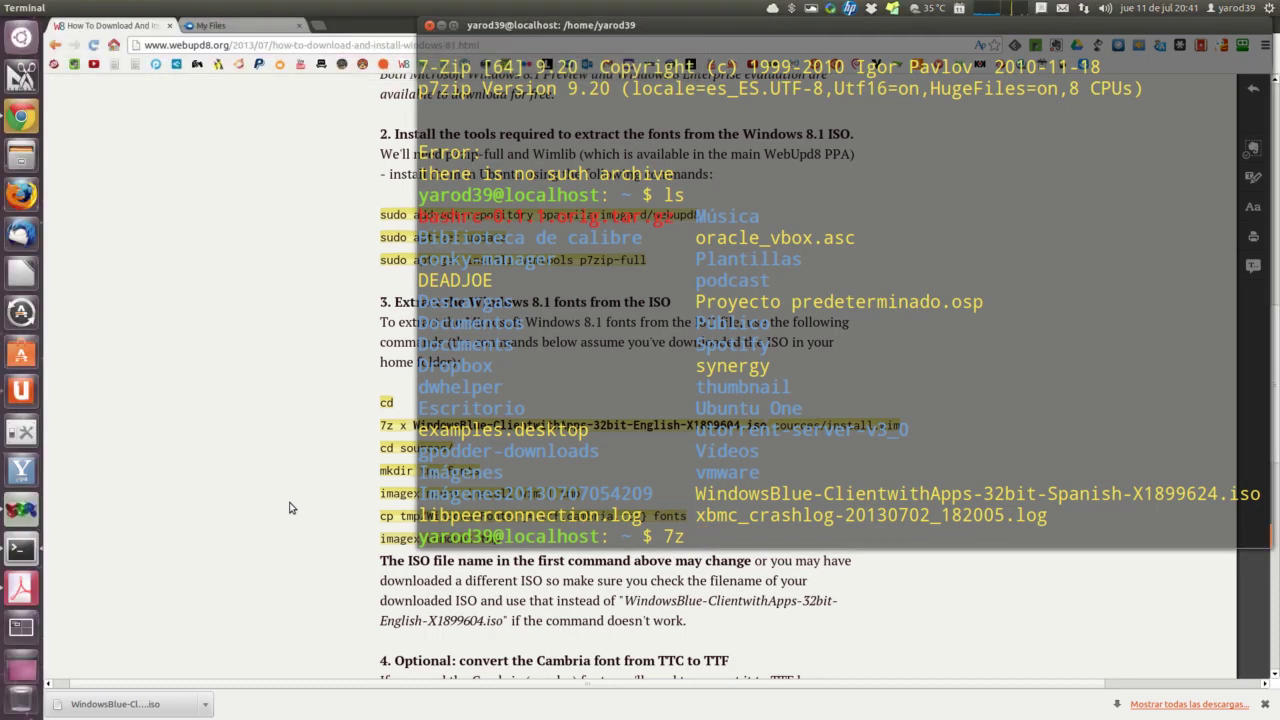
text(x)
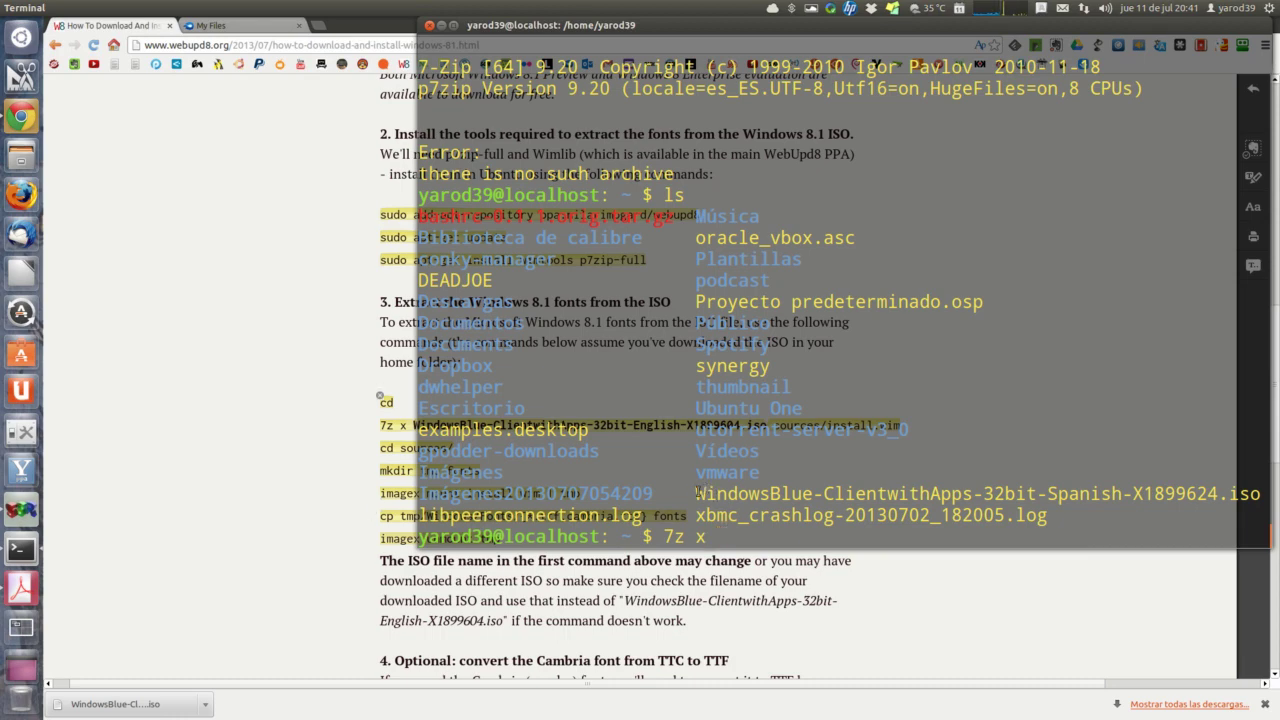
drag(697, 493, 1260, 494)
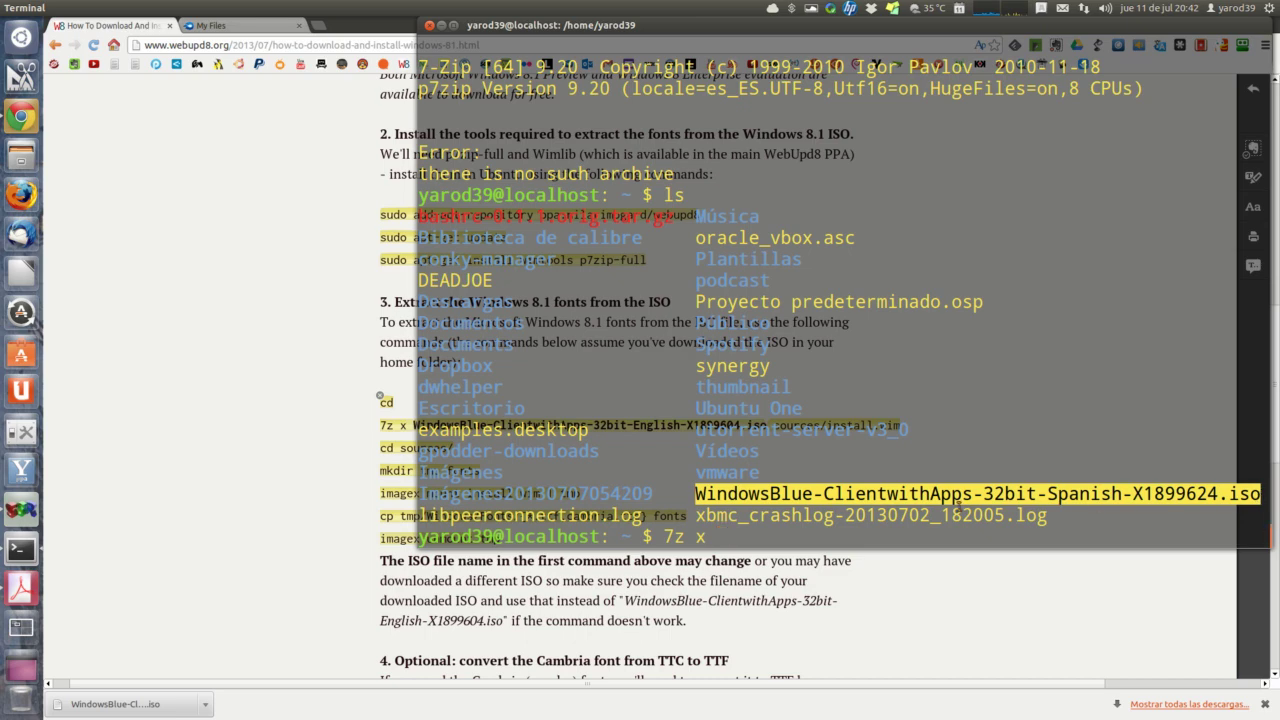
right_click(949, 491)
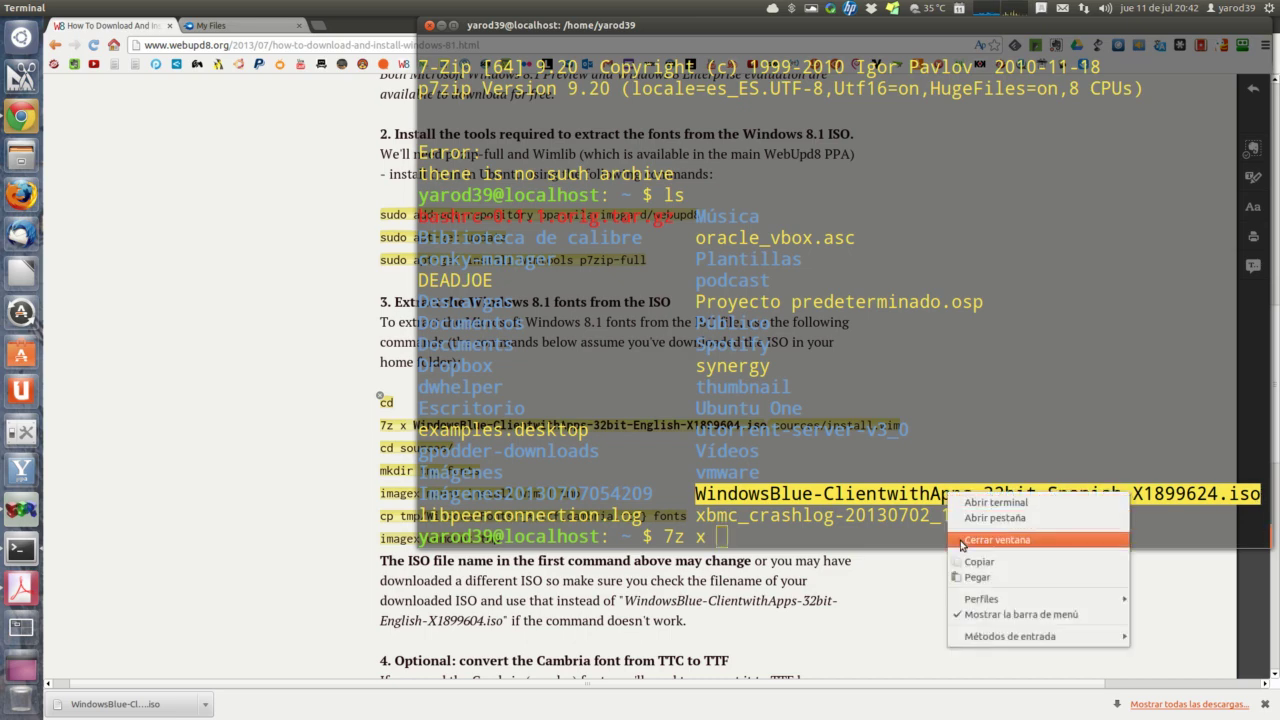
click(962, 541)
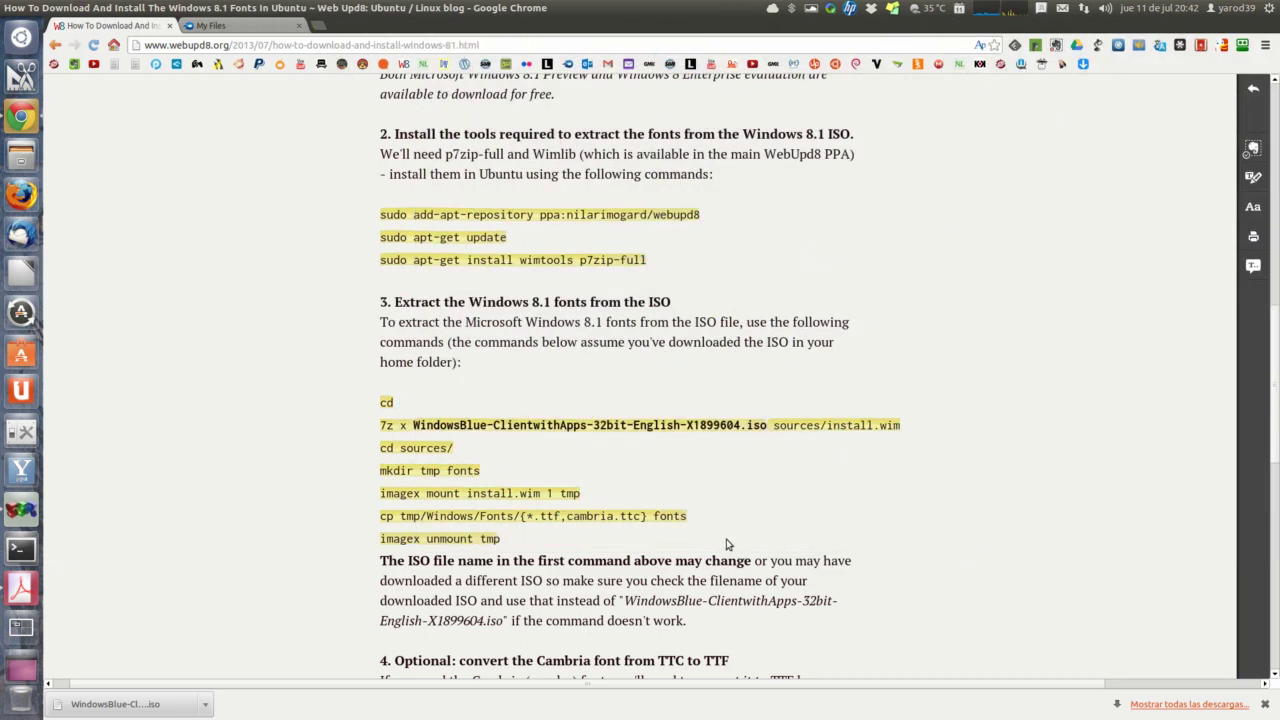
Step: In a fresh Terminal, retry the English ISO extract, rerun ls, and select the Spanish ISO name after 7z x
click(21, 549)
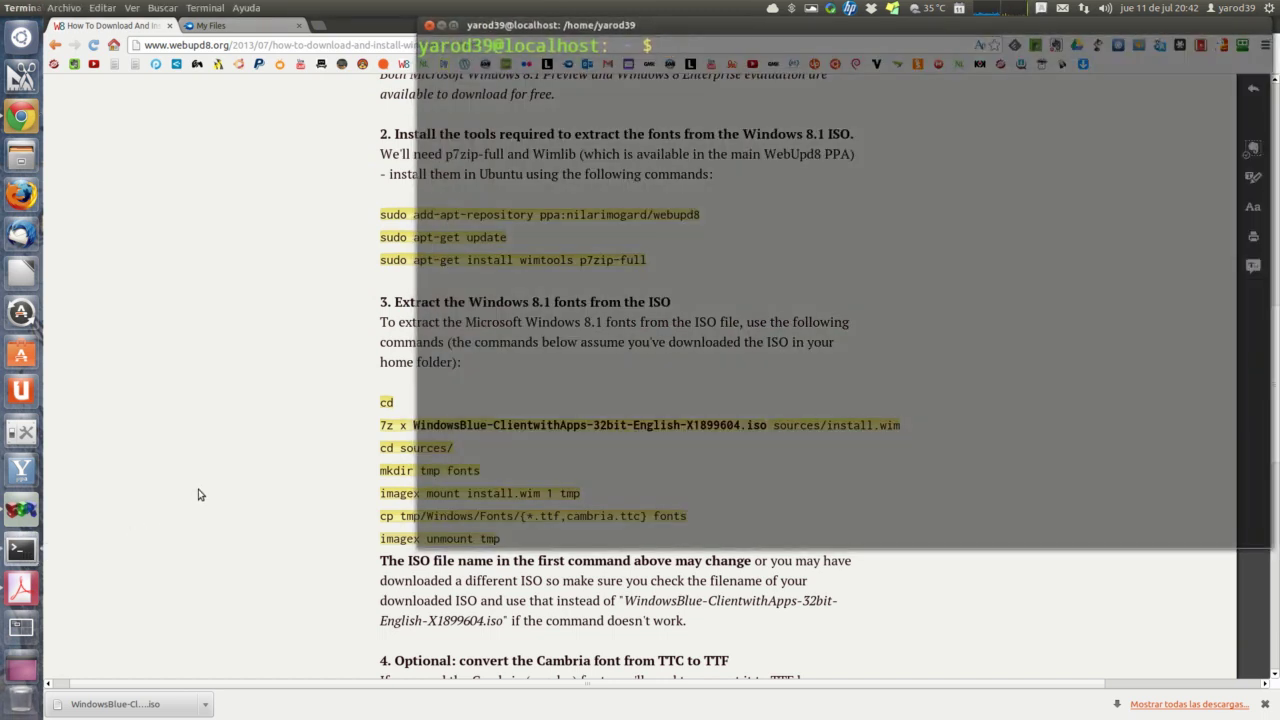
text(7z)
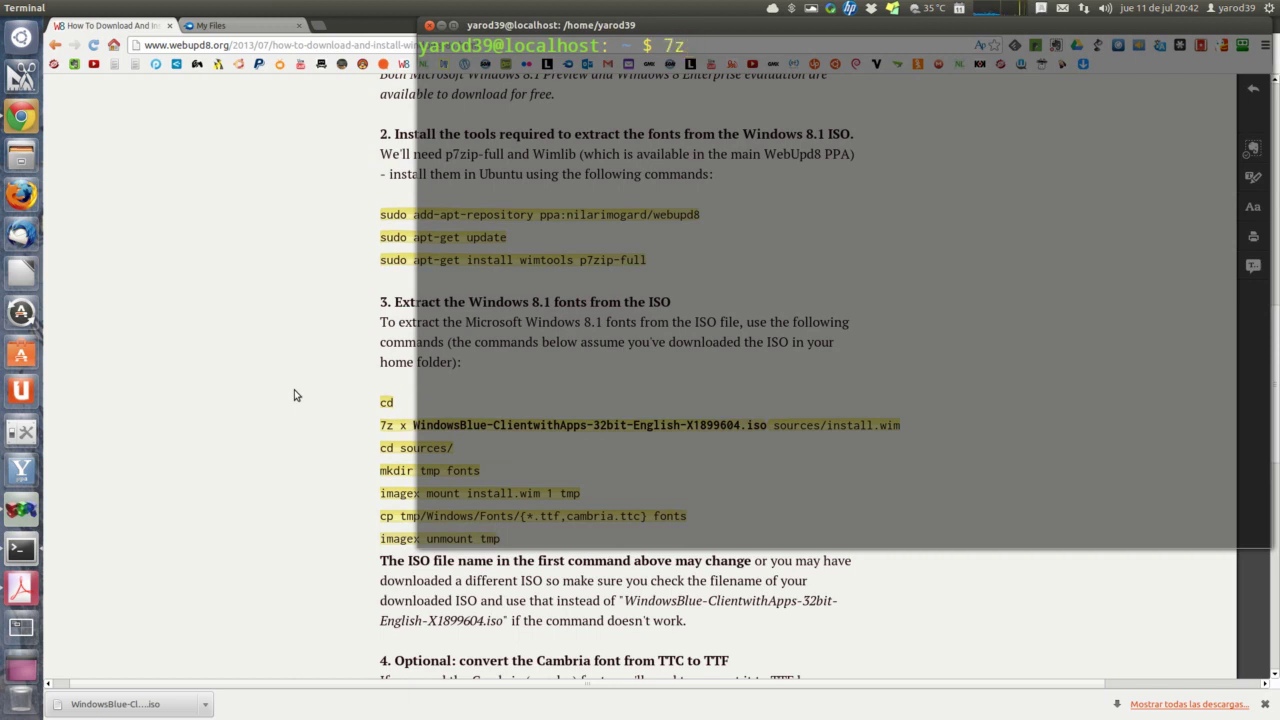
text( x)
key(ctrl+shift+v)
key(Return)
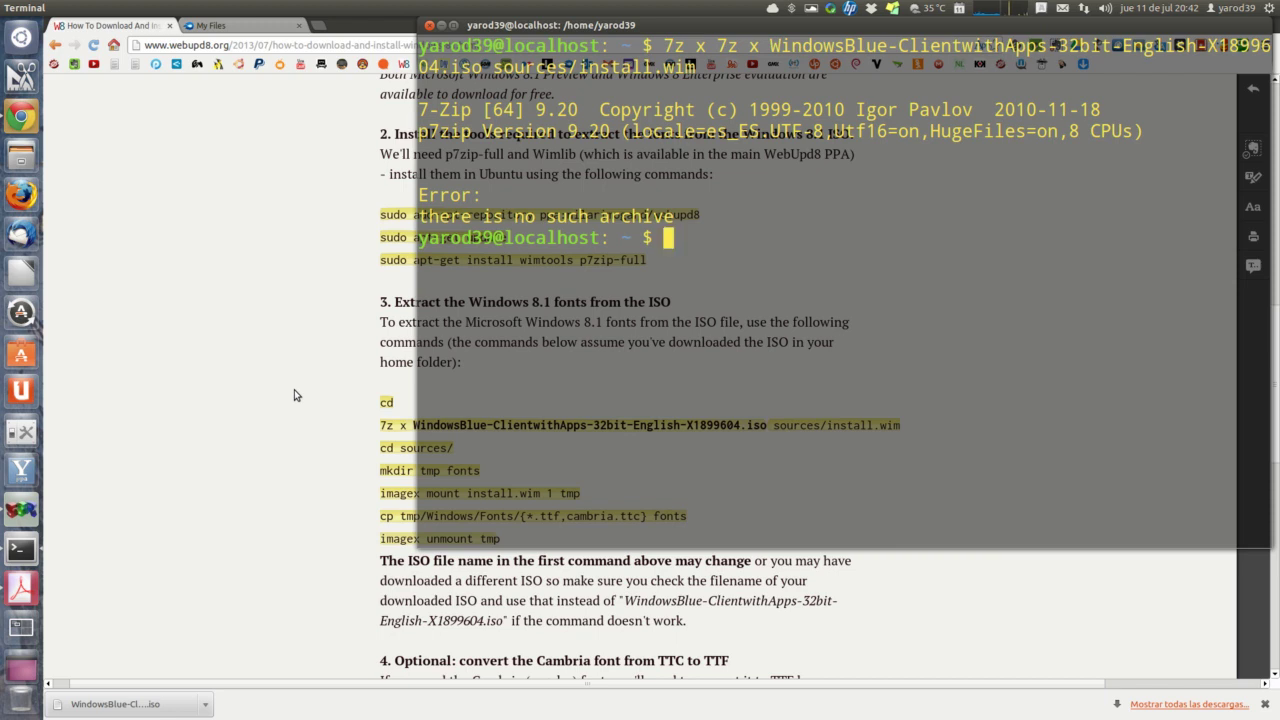
text(ls)
key(Return)
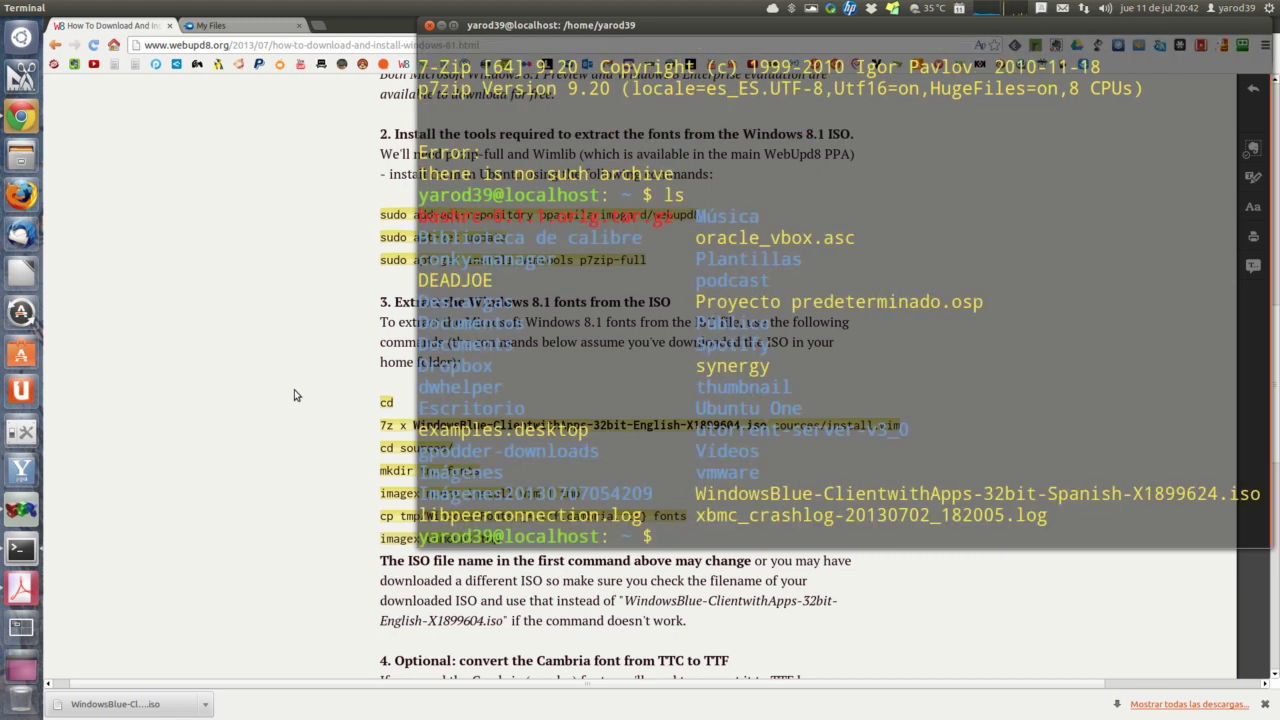
text(7z x)
drag(693, 490, 1228, 493)
drag(1276, 487, 1262, 492)
Step: Run 7z x on the Spanish WindowsBlue ISO with sources/install.wim, pasting the copied ISO name
right_click(1025, 494)
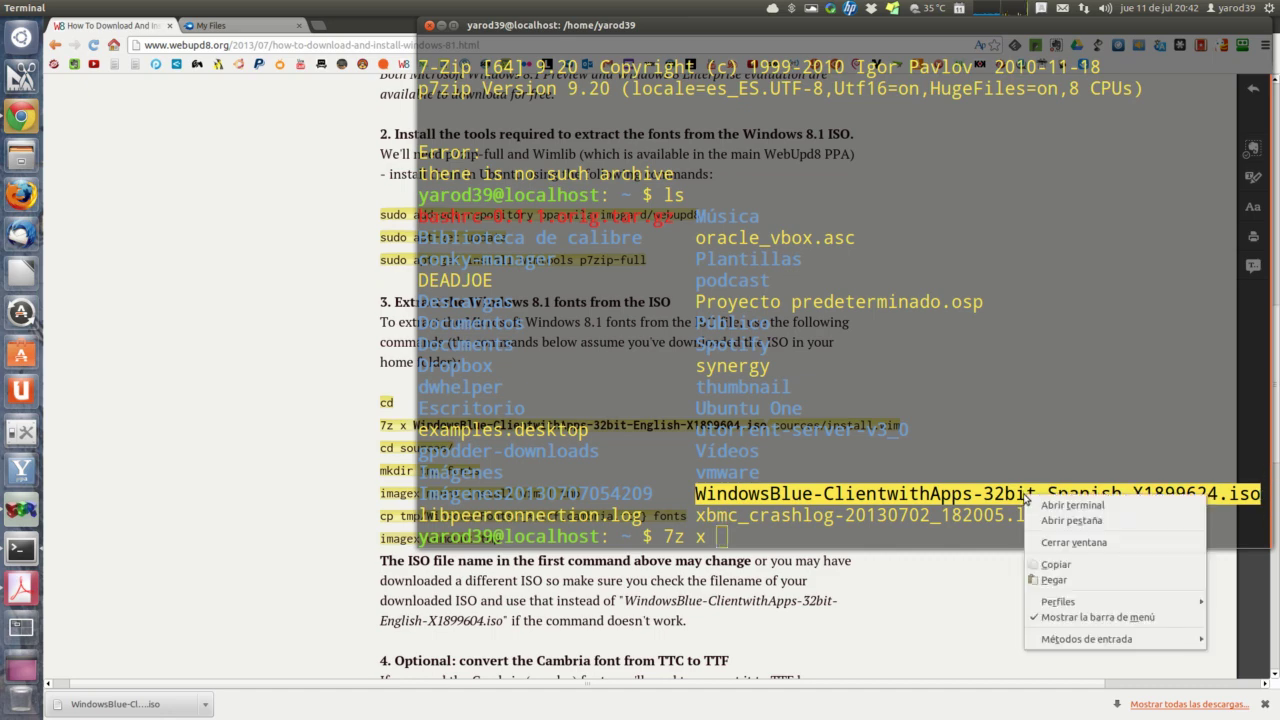
click(1048, 575)
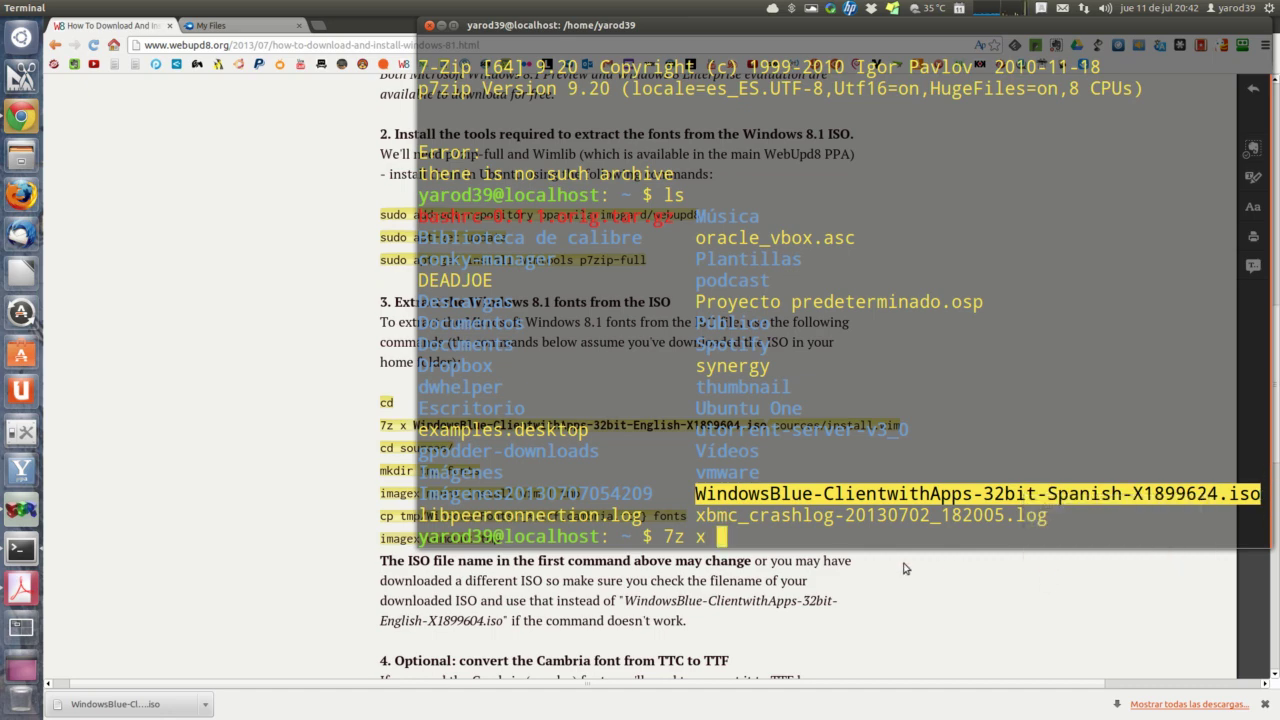
right_click(731, 538)
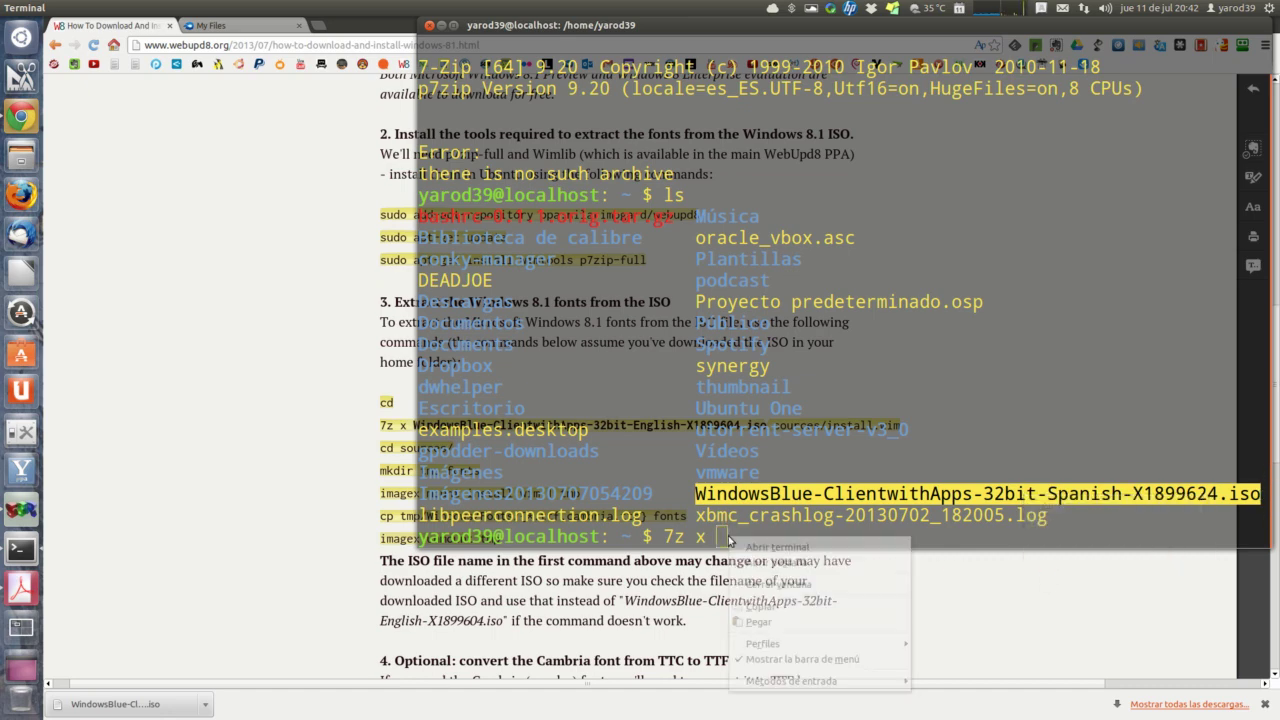
click(763, 623)
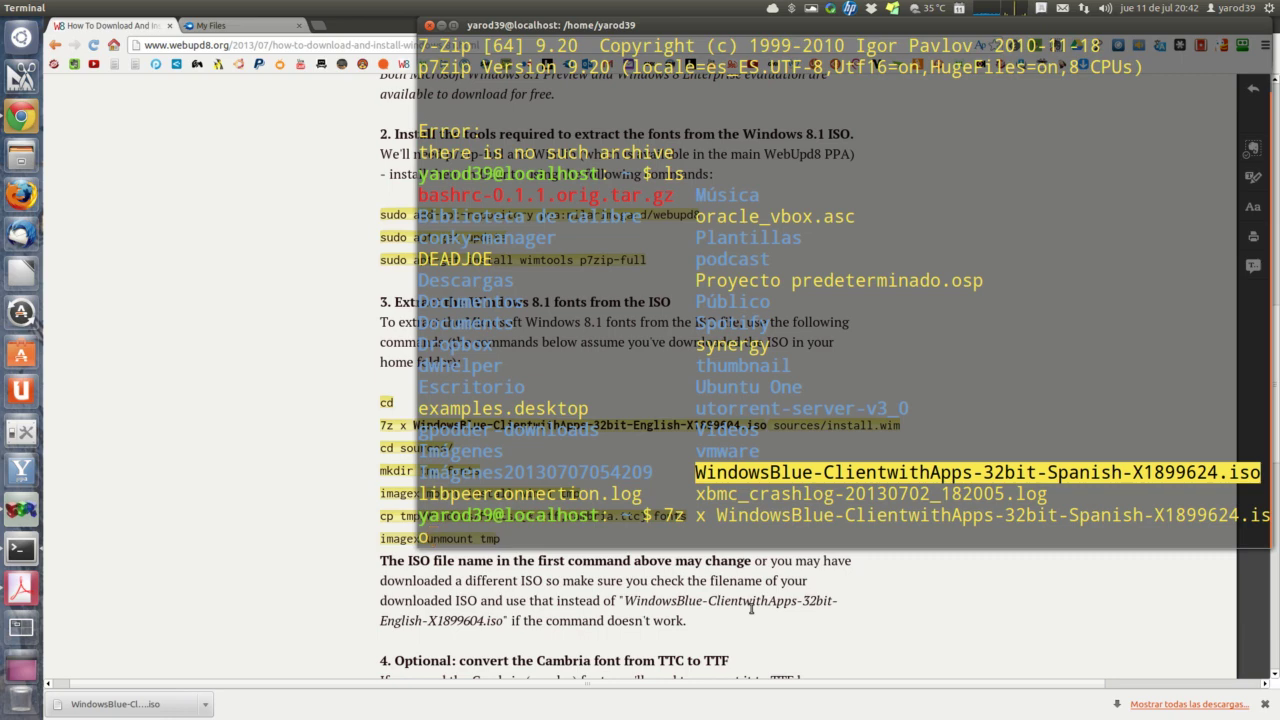
text(sources)
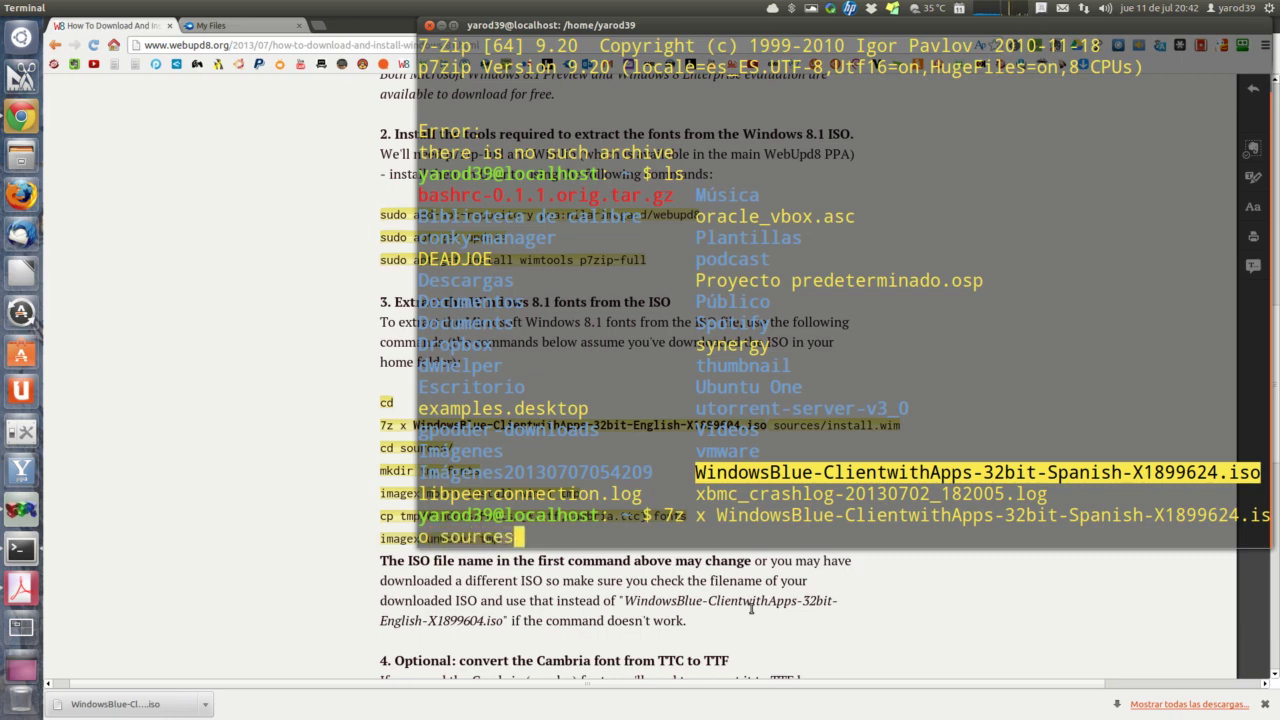
text(/install)
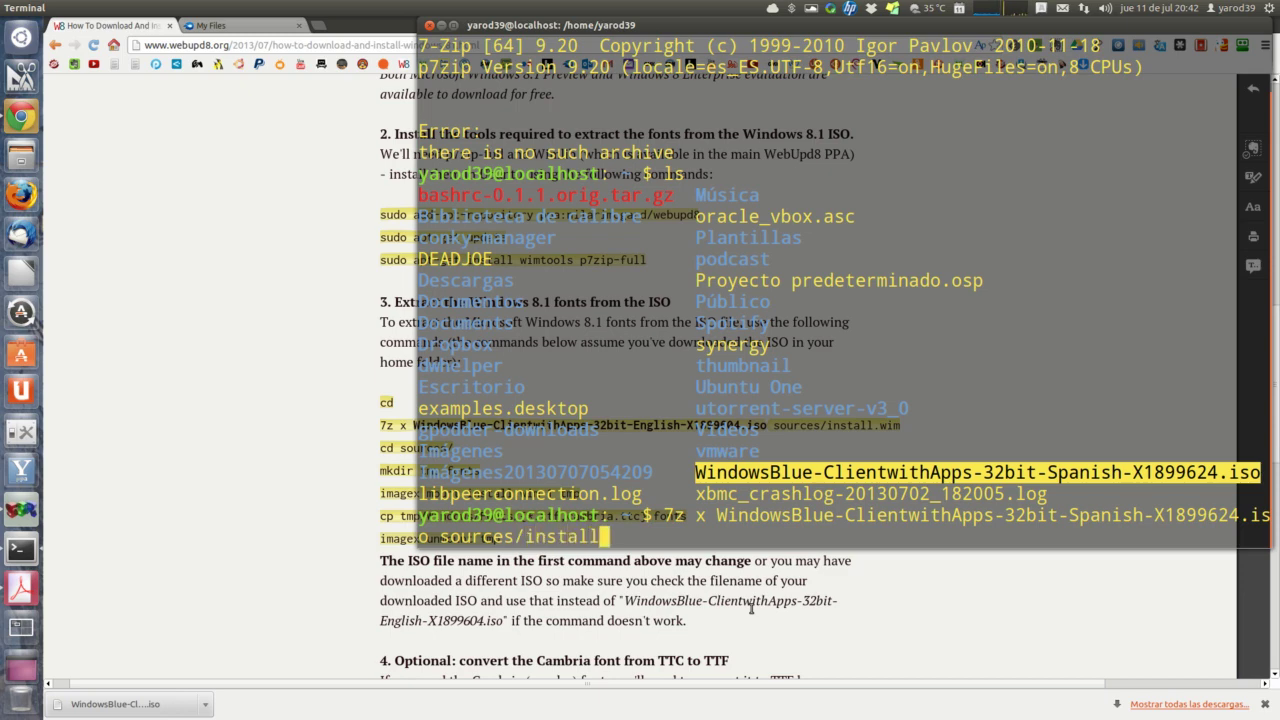
text(.wim)
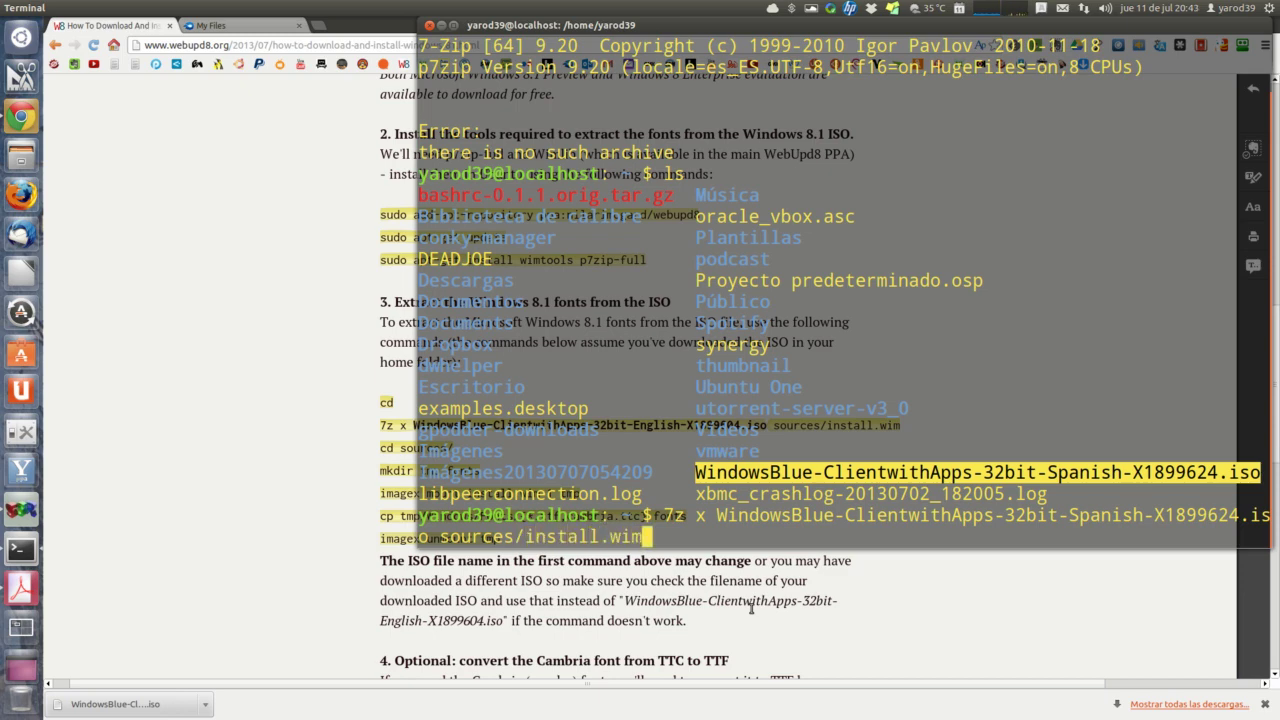
key(Return)
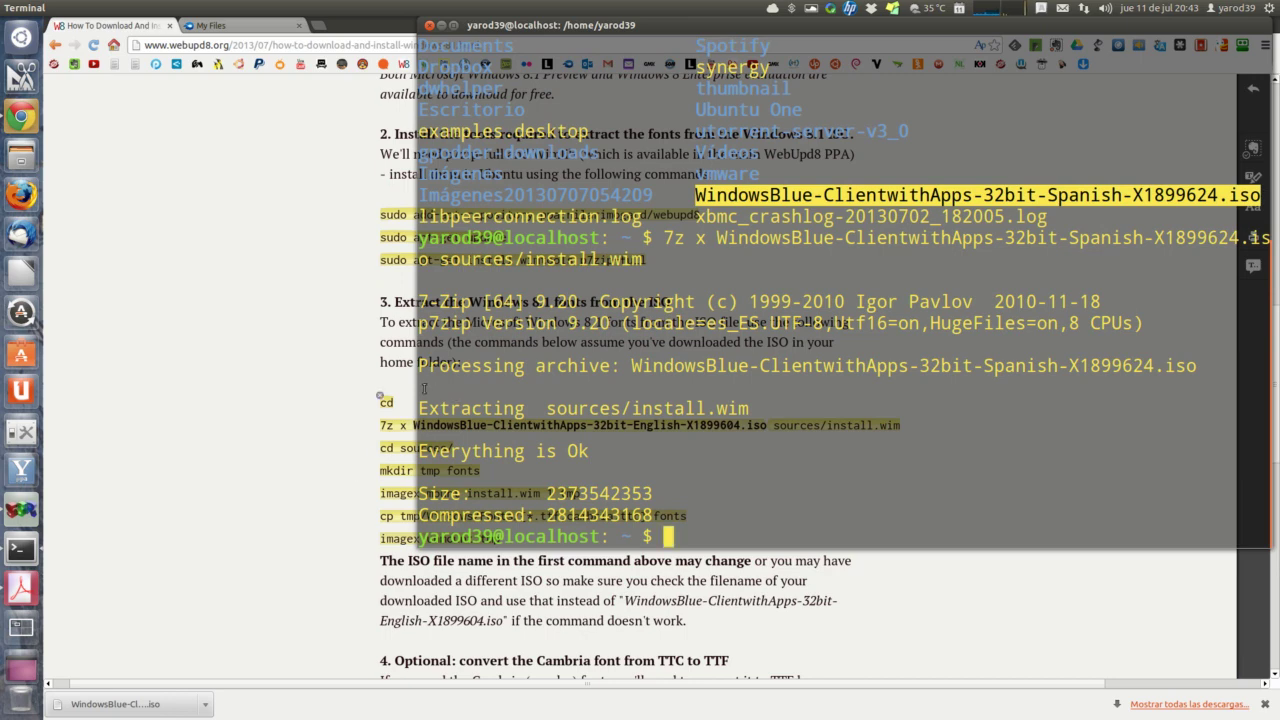
Step: Copy cd sources/ from the guide and run it in Terminal
click(376, 447)
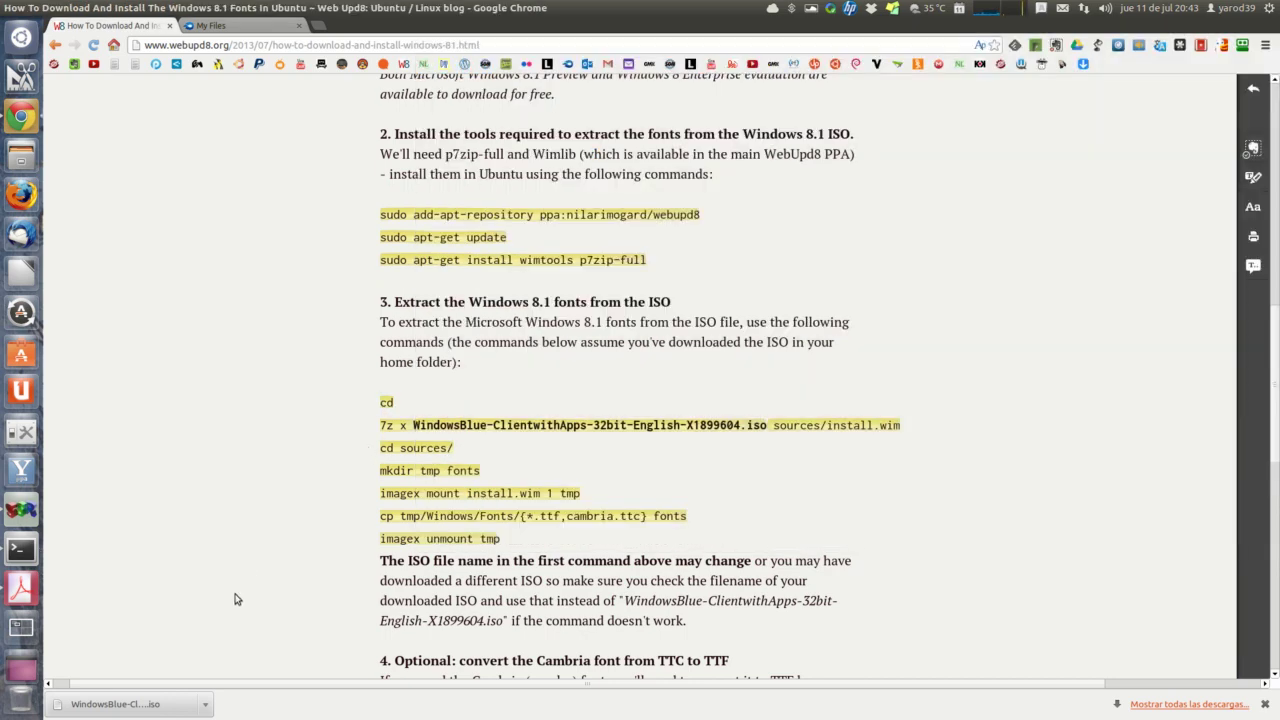
triple_click(416, 447)
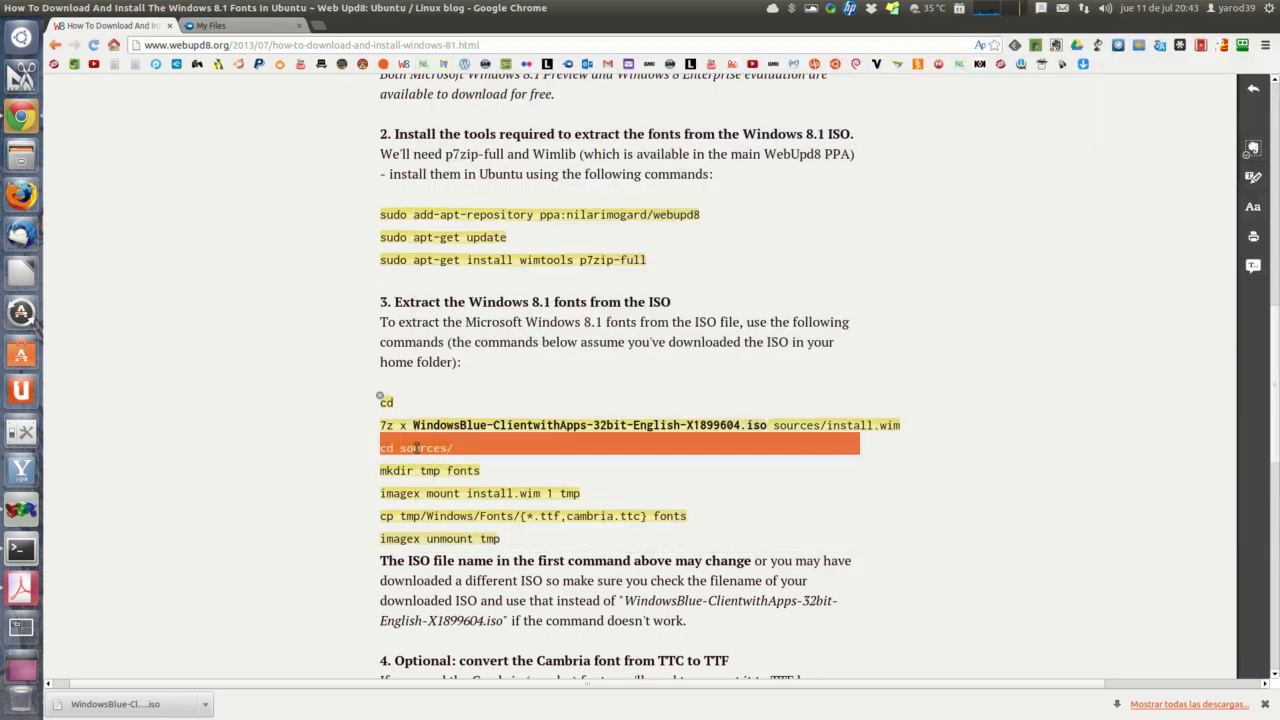
right_click(419, 451)
click(440, 457)
click(26, 554)
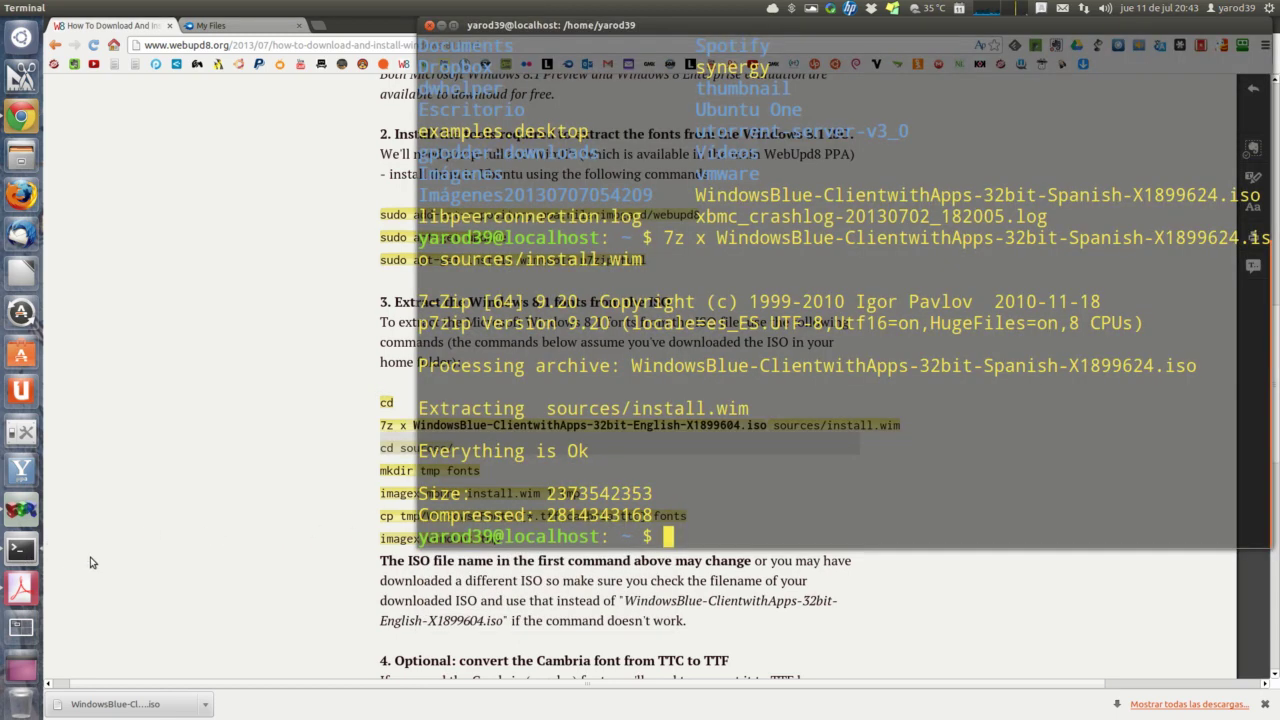
right_click(689, 536)
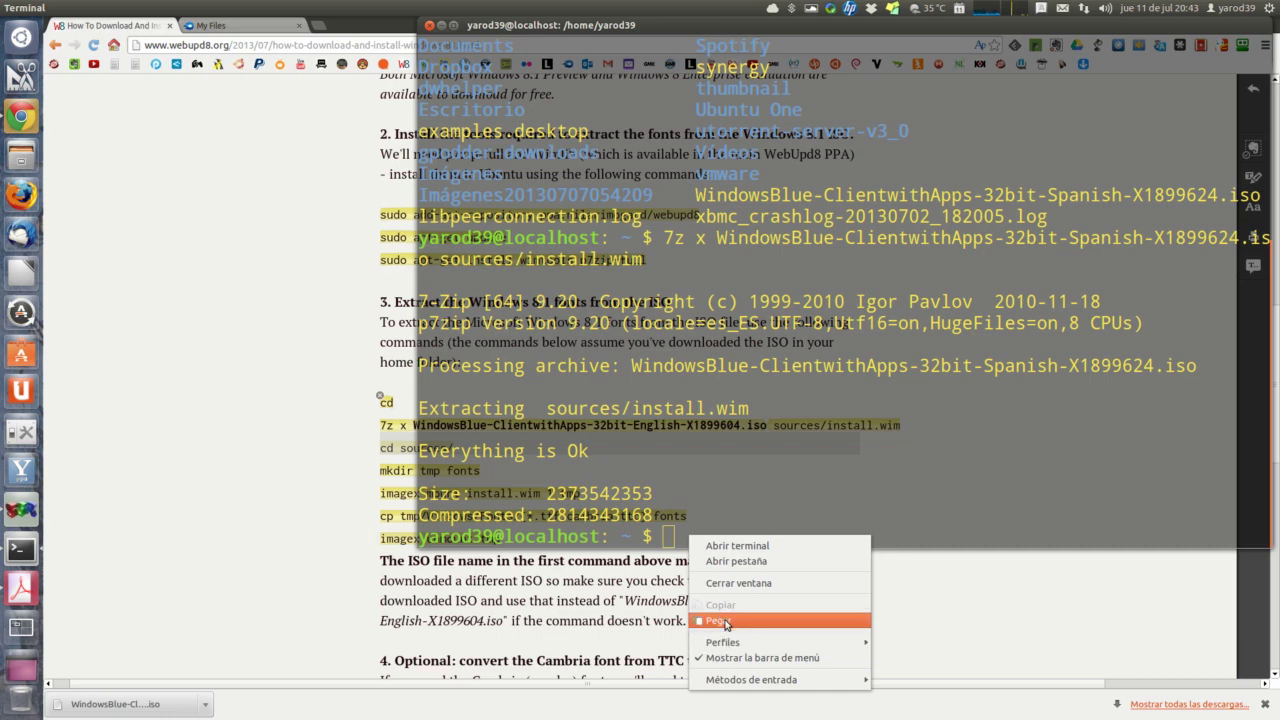
click(728, 622)
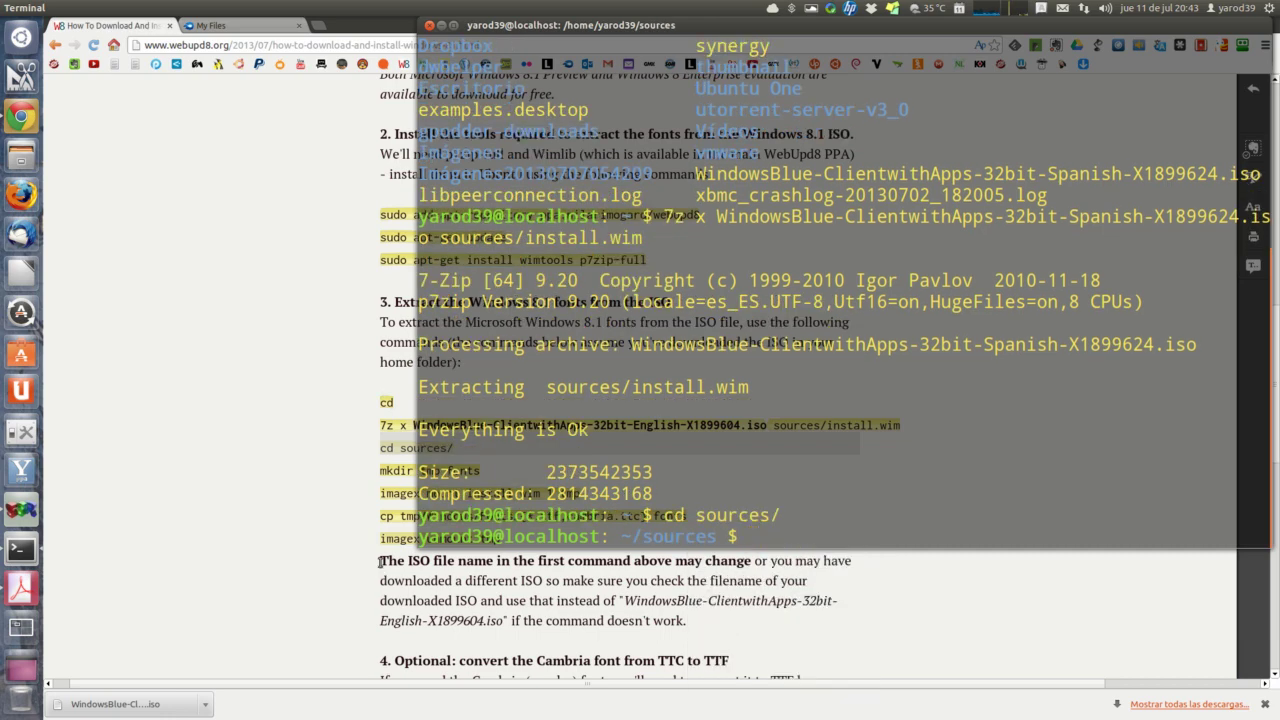
Step: Create the tmp and fonts folders with mkdir tmp fonts
click(347, 527)
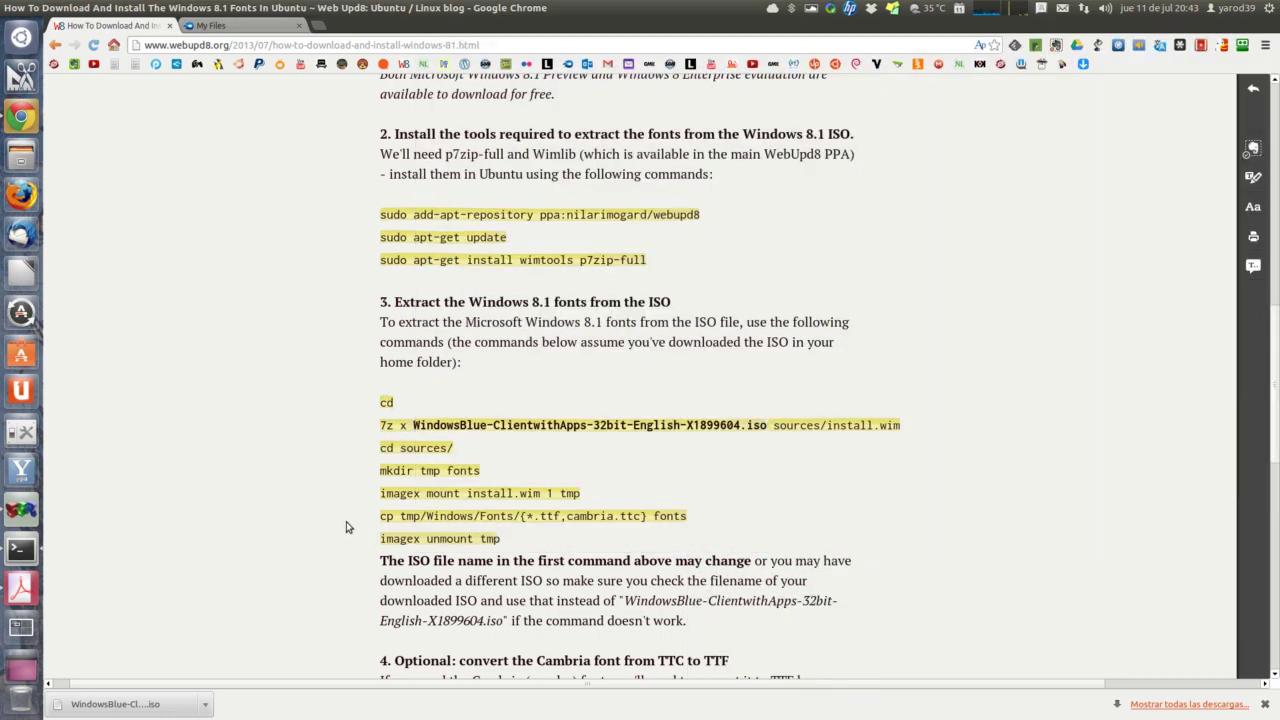
triple_click(396, 470)
right_click(398, 472)
click(400, 485)
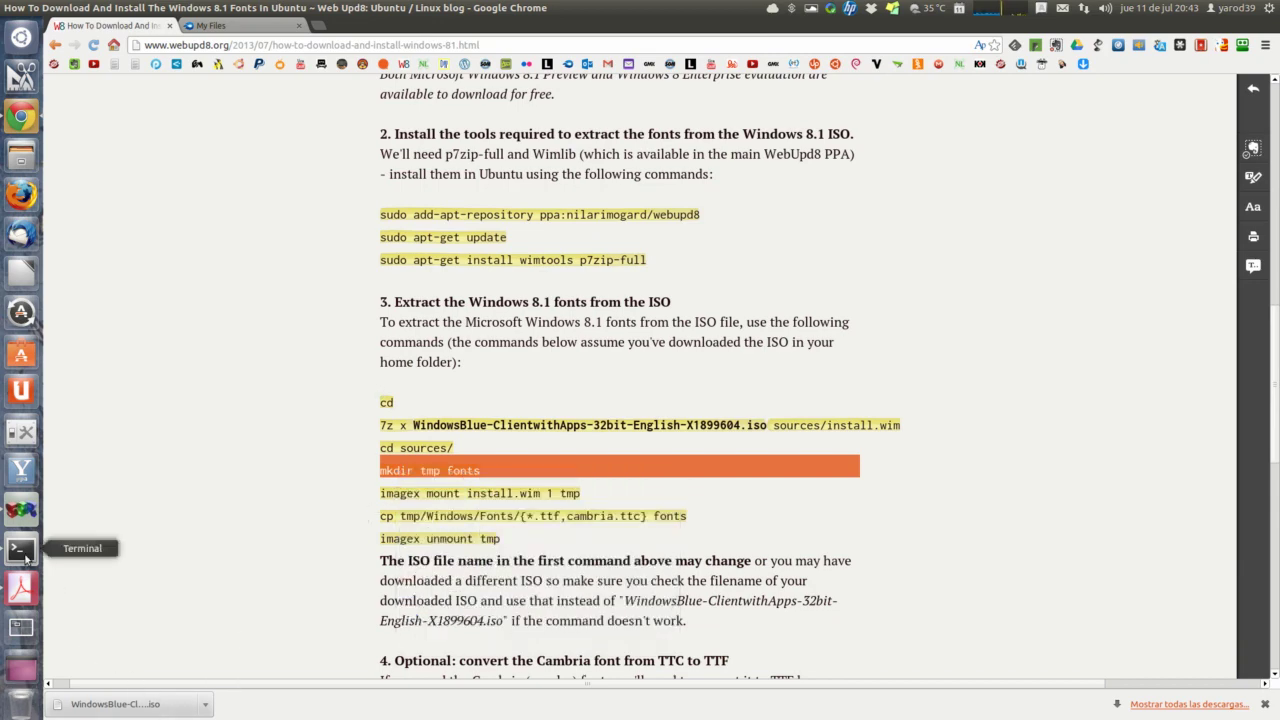
click(20, 548)
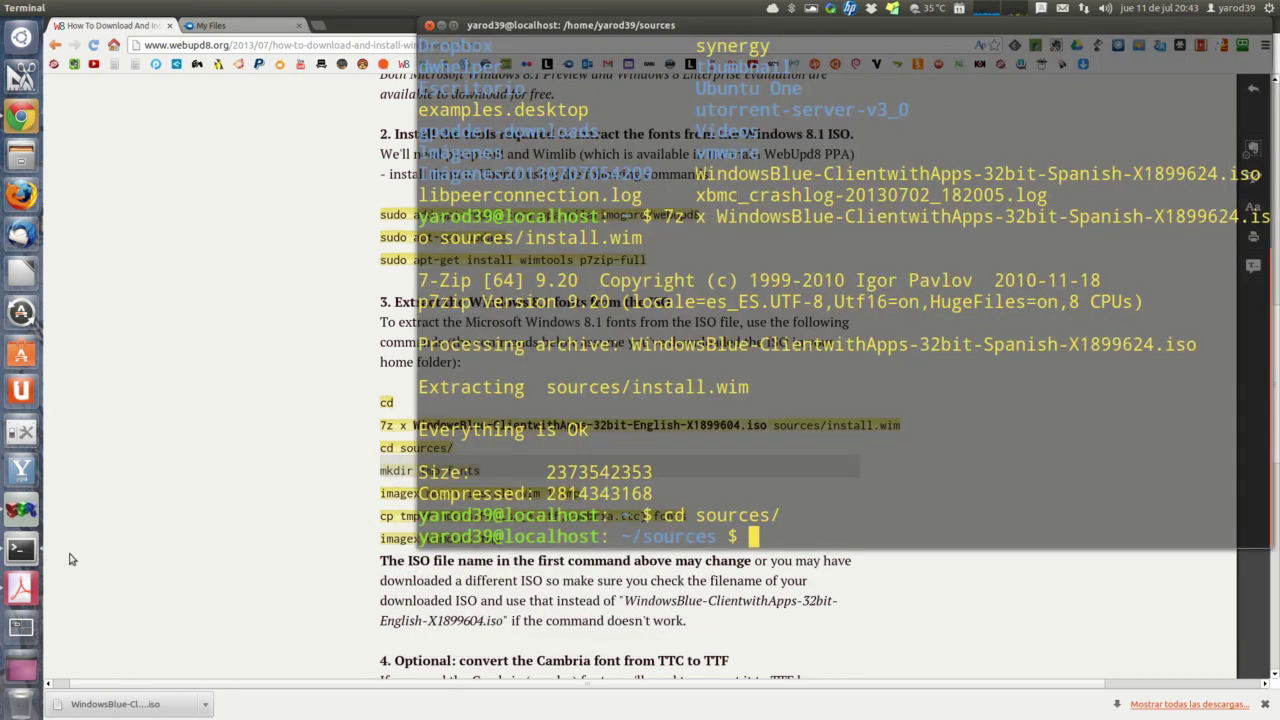
right_click(772, 538)
click(800, 622)
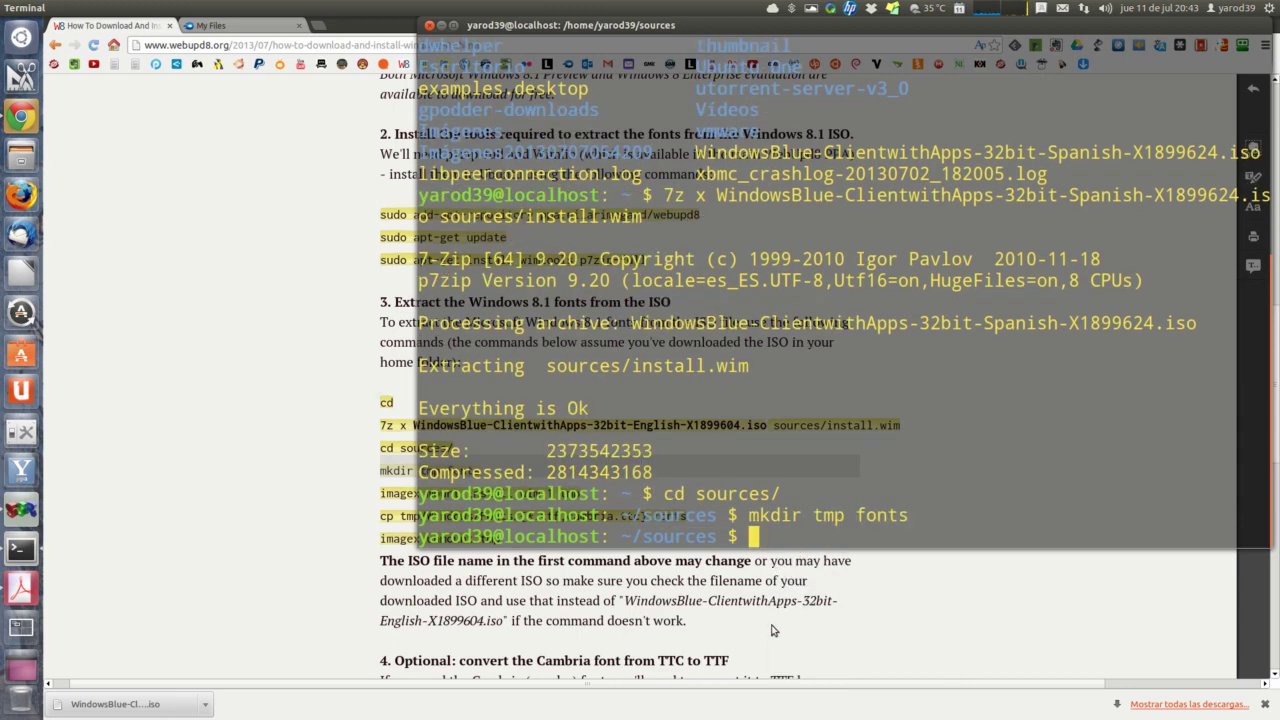
Step: Mount image 1 of install.wim at tmp with imagex mount install.wim 1 tmp
click(358, 516)
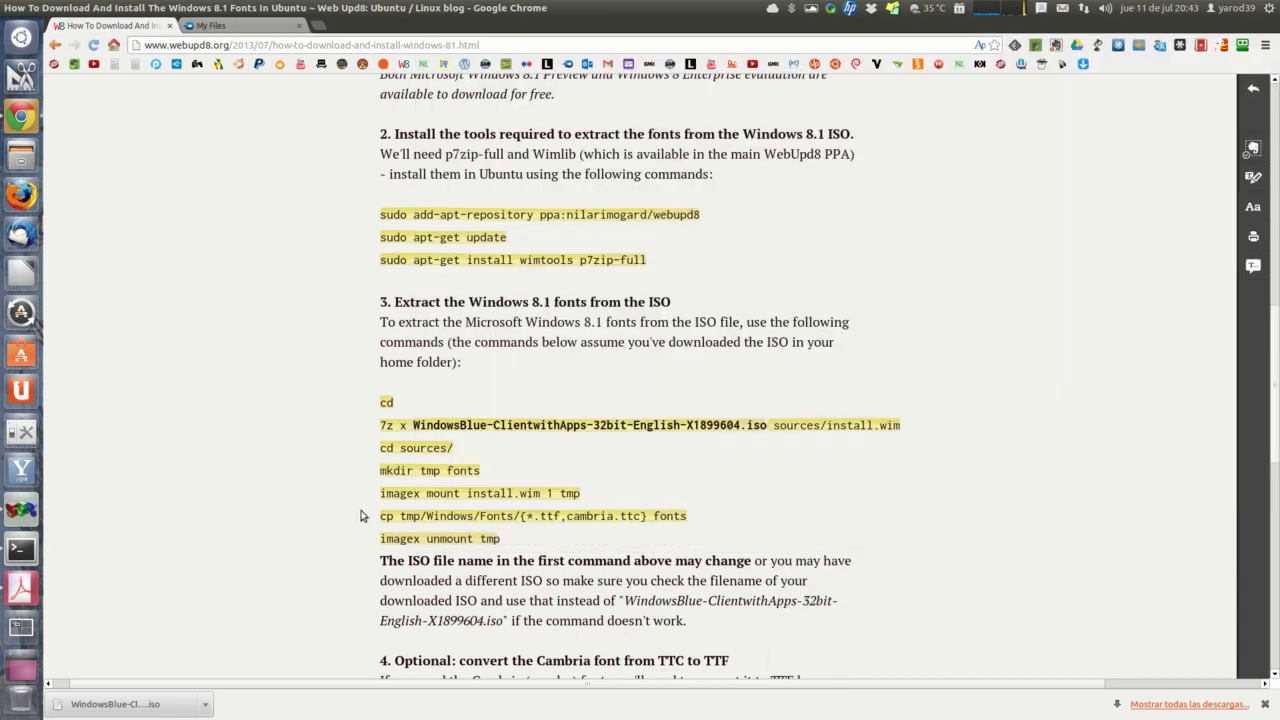
triple_click(396, 494)
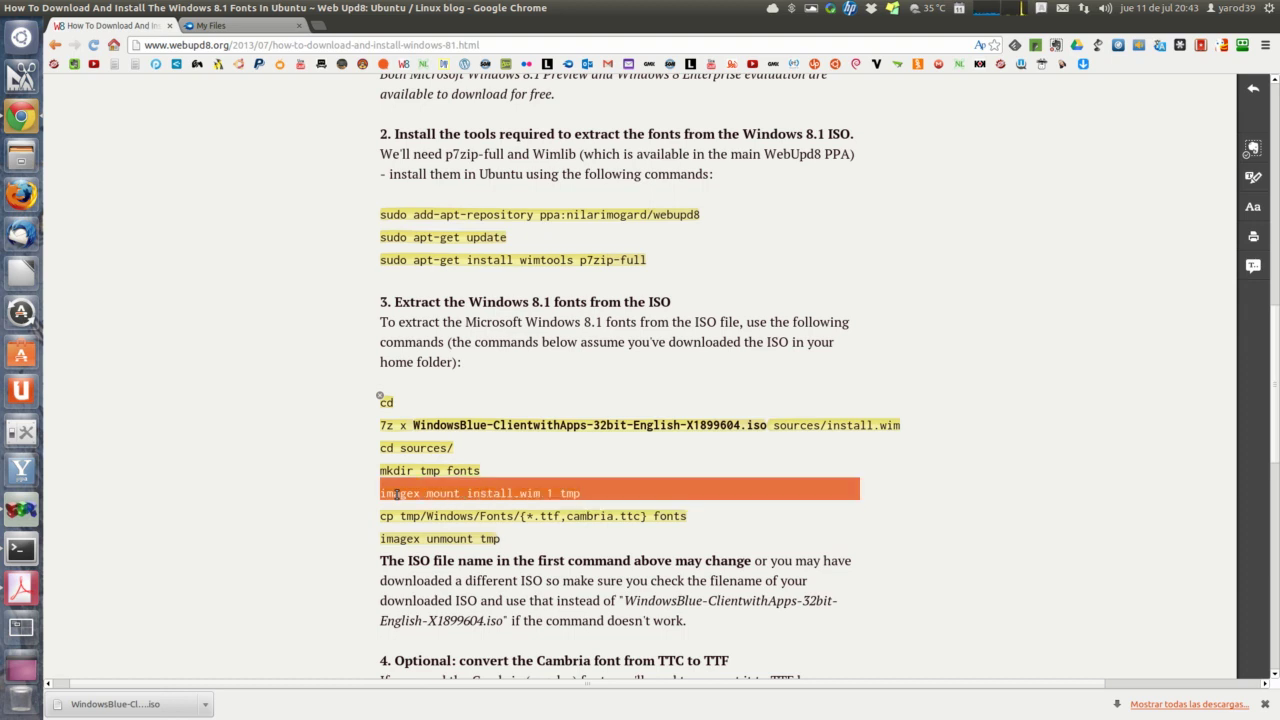
right_click(397, 495)
click(403, 504)
click(20, 549)
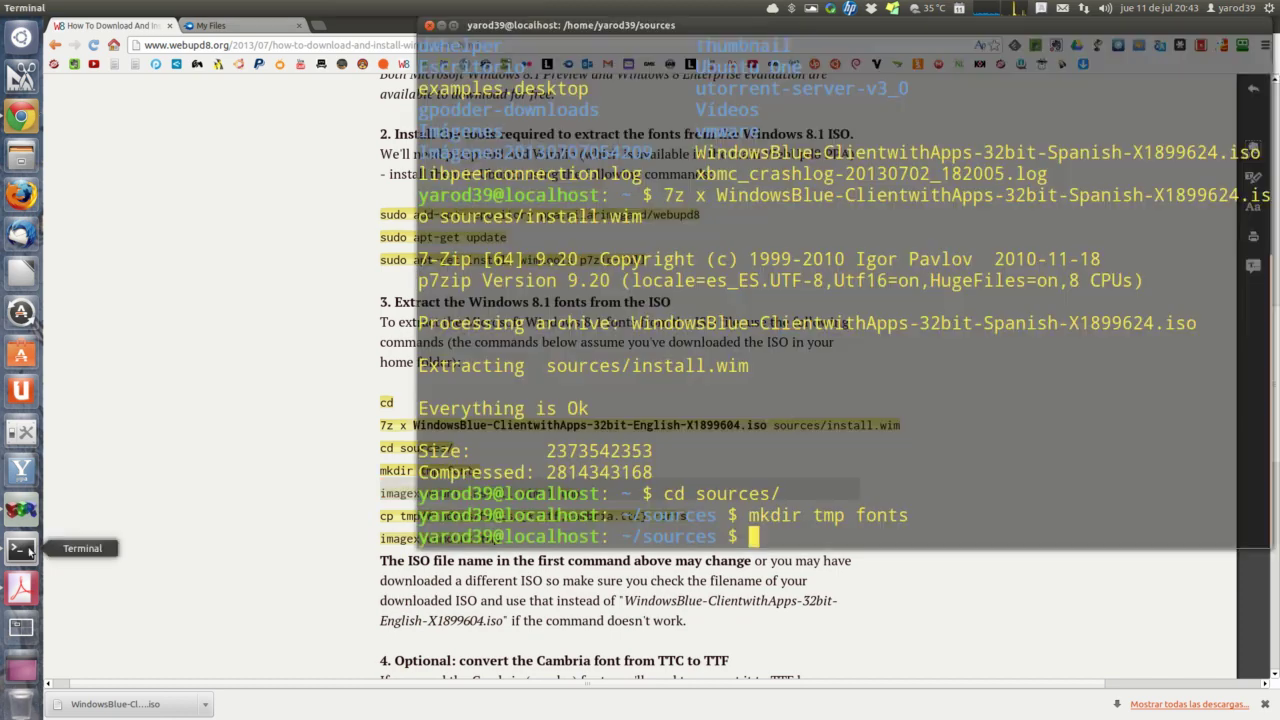
right_click(772, 539)
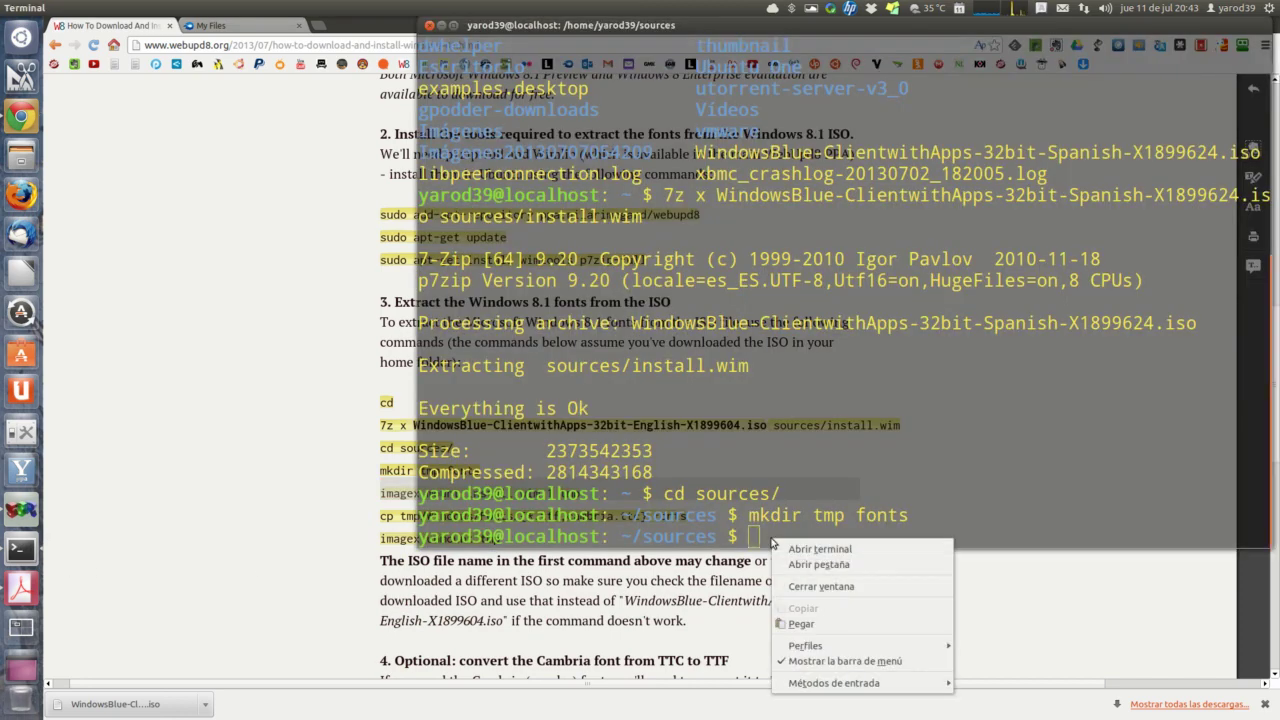
click(800, 621)
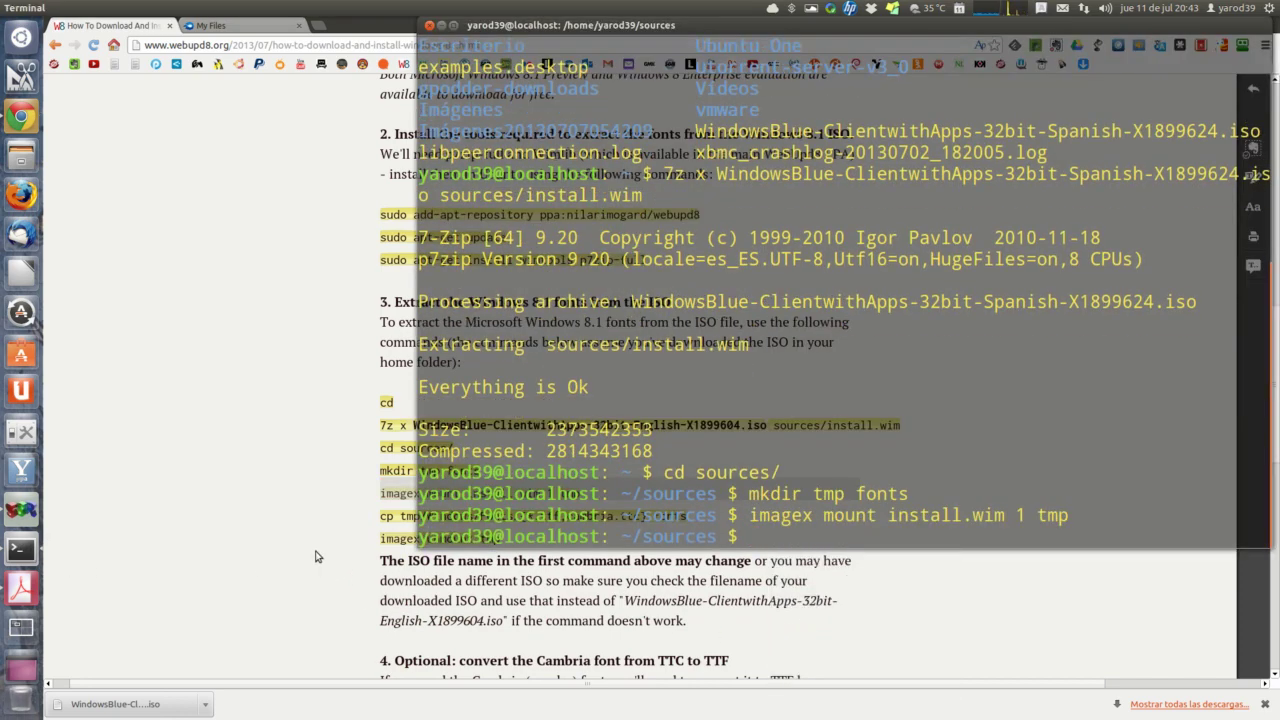
Step: Copy the .ttf fonts and cambria.ttc from tmp/Windows/Fonts into the fonts folder
click(320, 556)
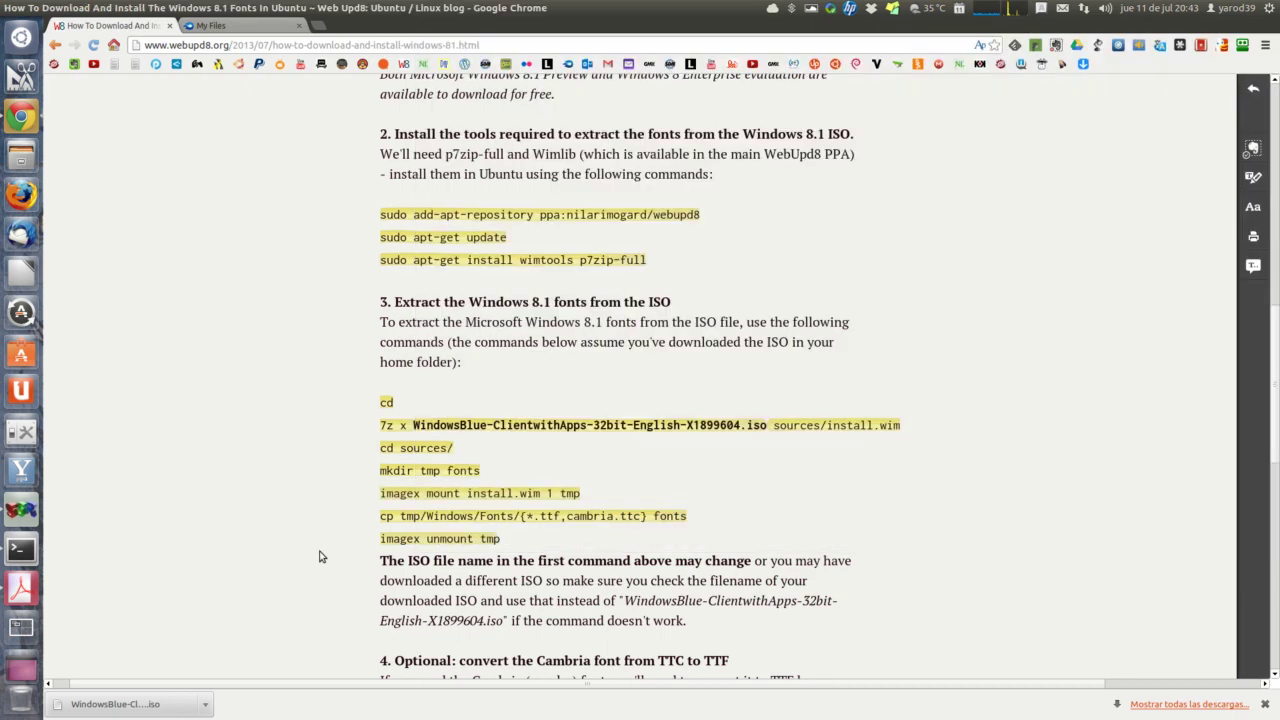
triple_click(437, 516)
right_click(439, 518)
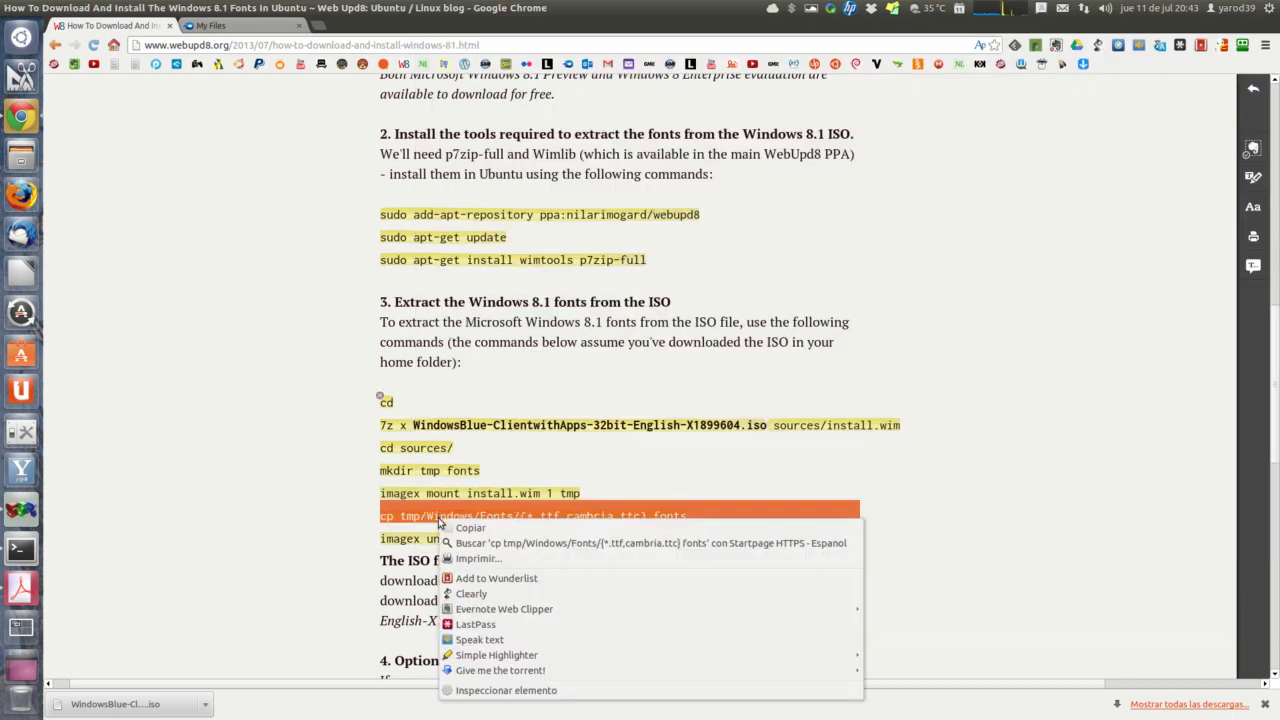
click(446, 528)
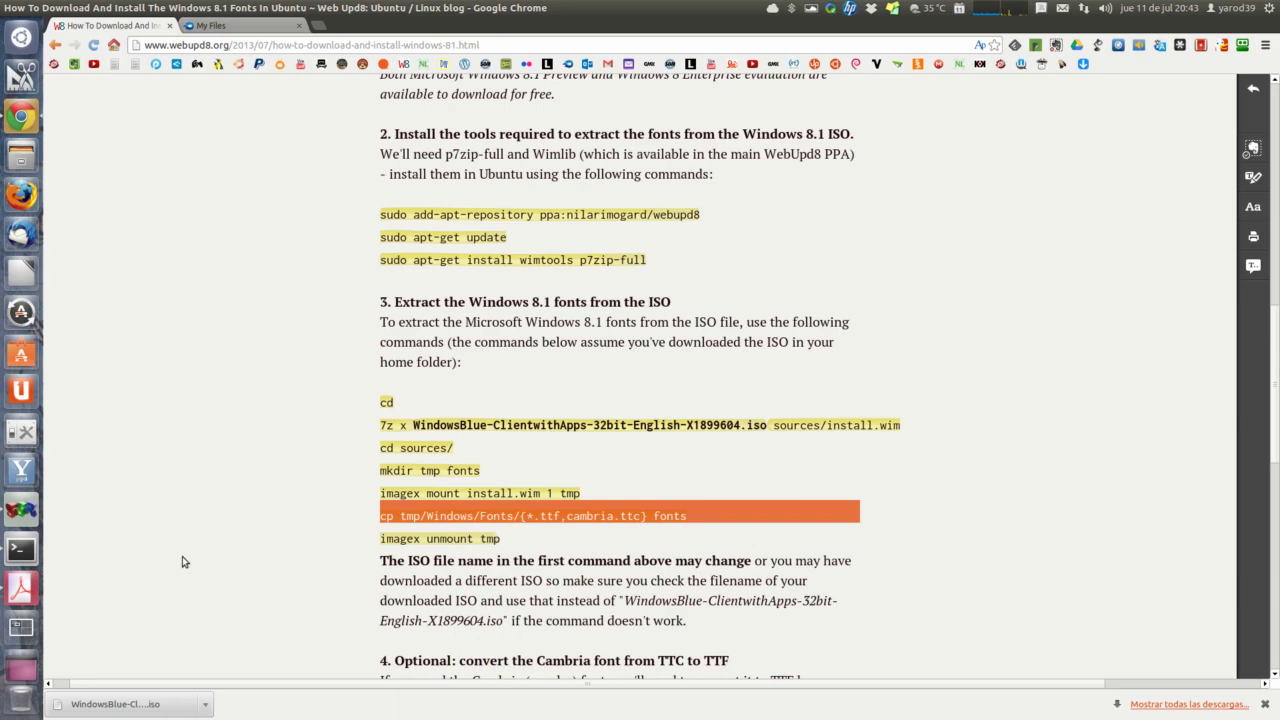
click(21, 549)
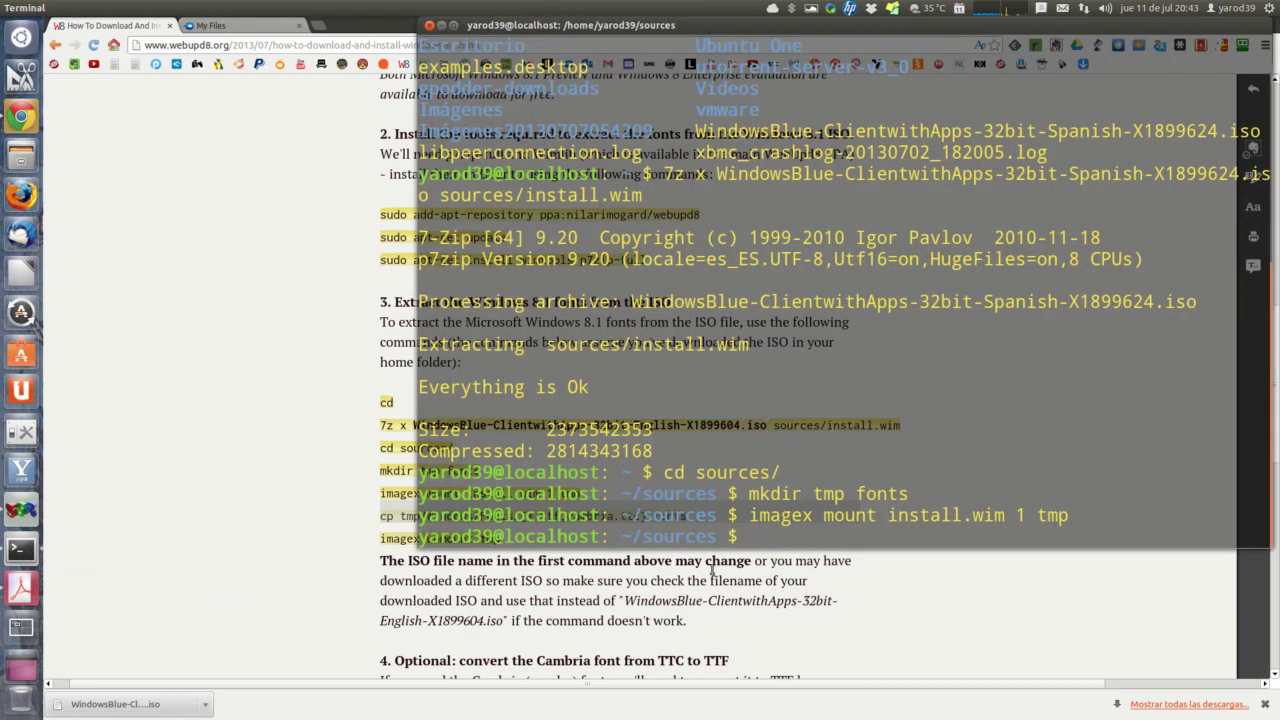
right_click(779, 543)
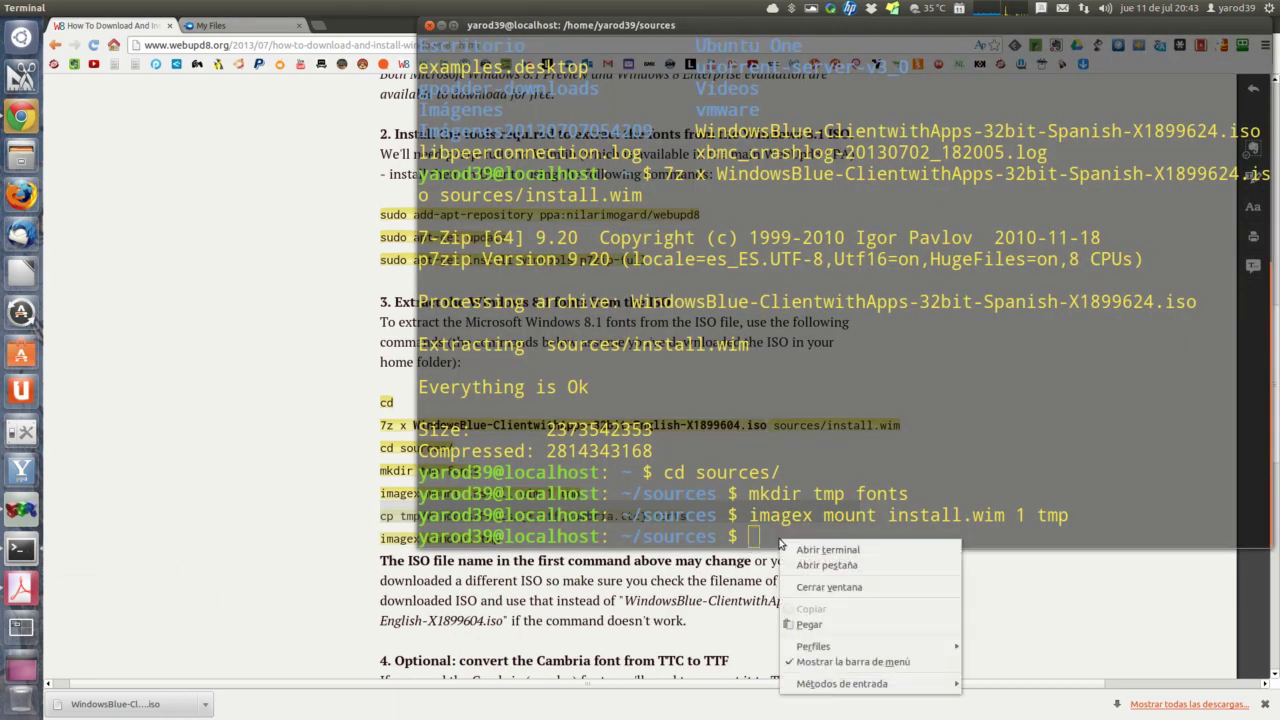
click(809, 624)
key(Return)
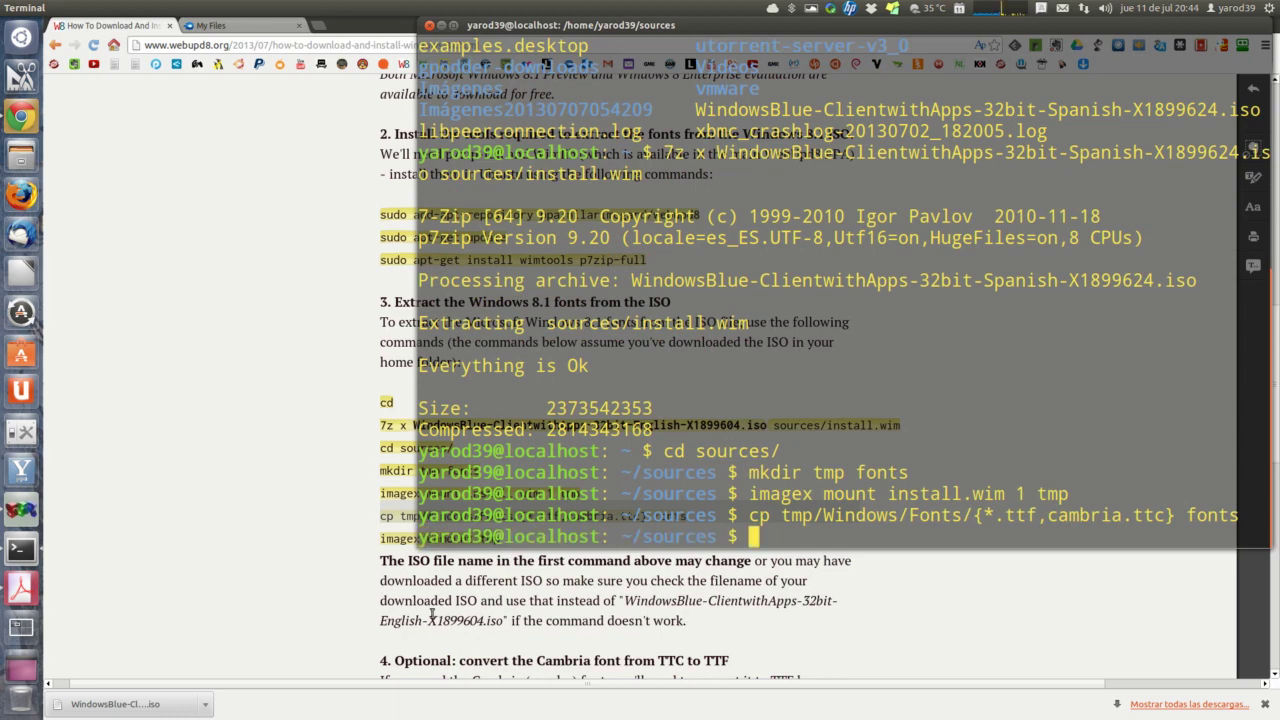
Step: Unmount the image with imagex unmount tmp and return to the guide
click(358, 585)
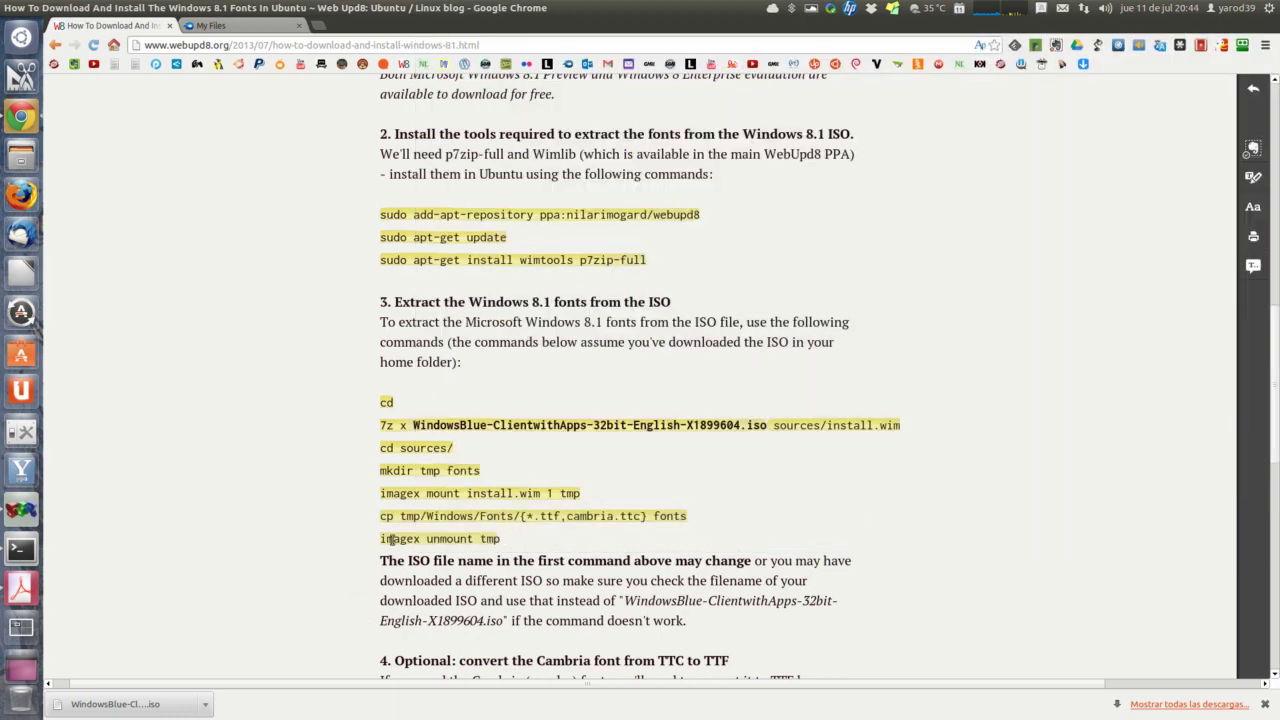
triple_click(393, 540)
right_click(393, 541)
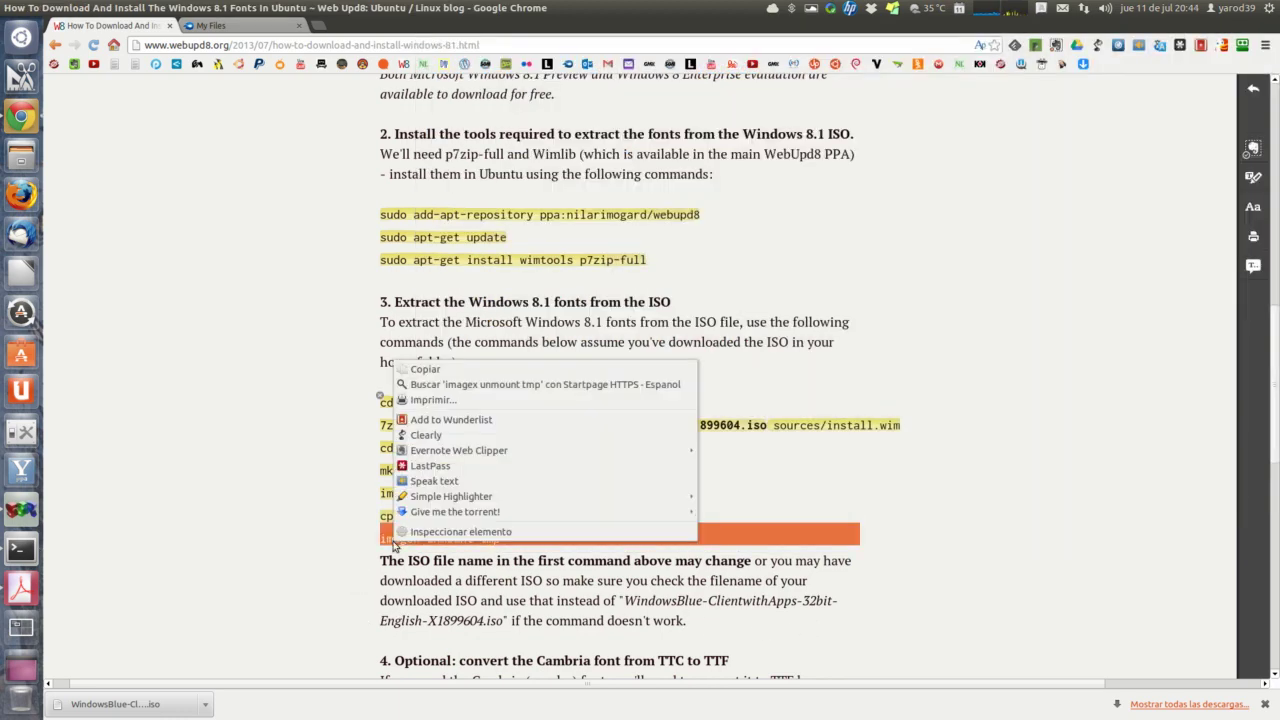
click(424, 372)
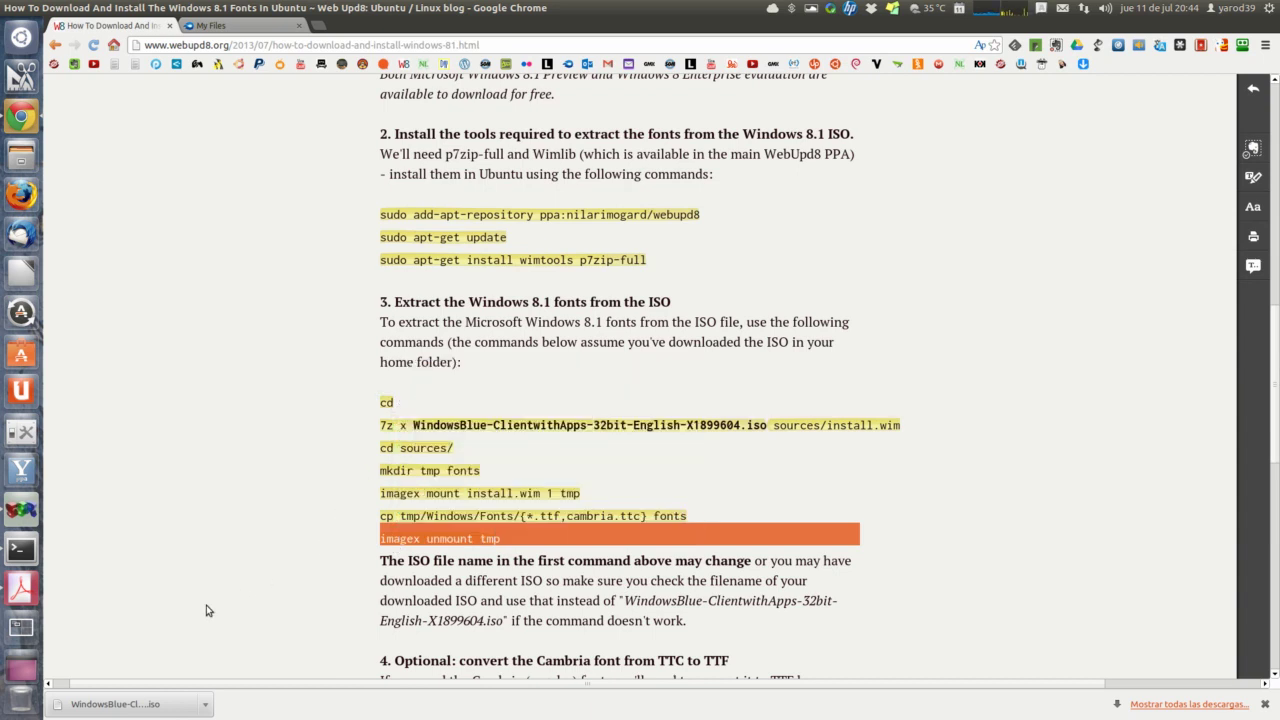
click(21, 550)
right_click(777, 542)
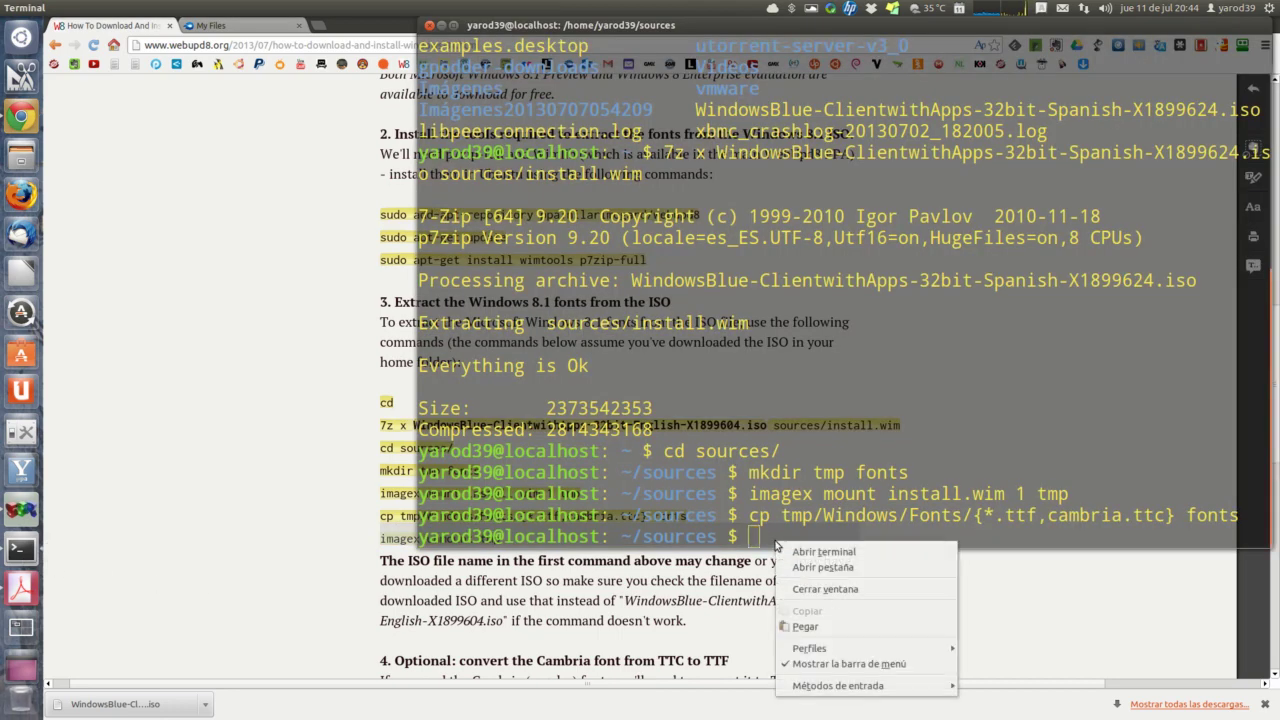
click(810, 627)
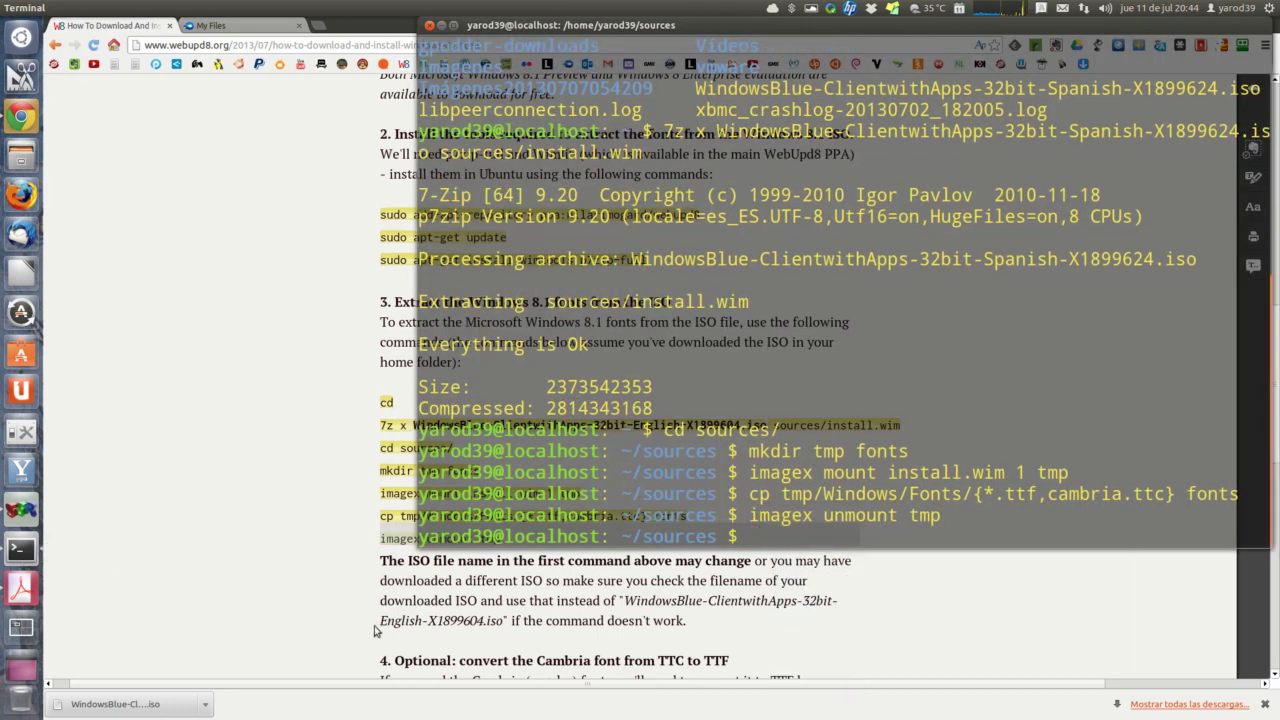
click(324, 601)
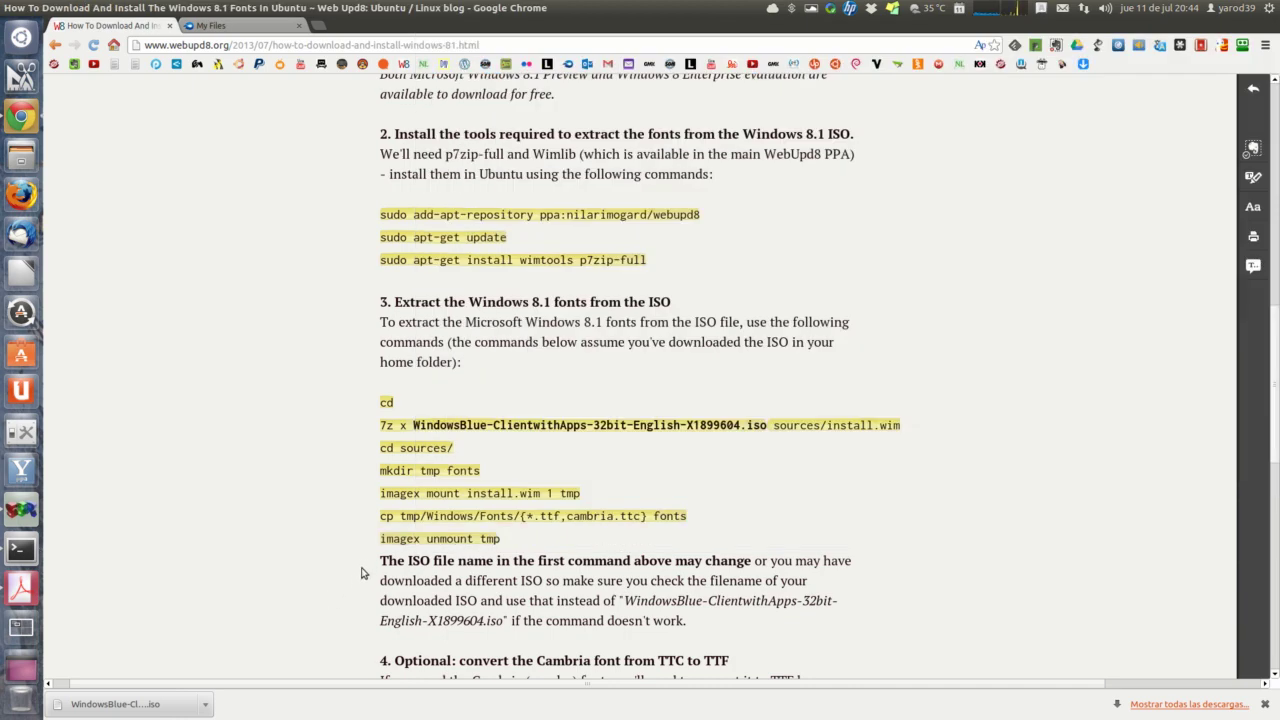
scroll(362, 573, down, 4)
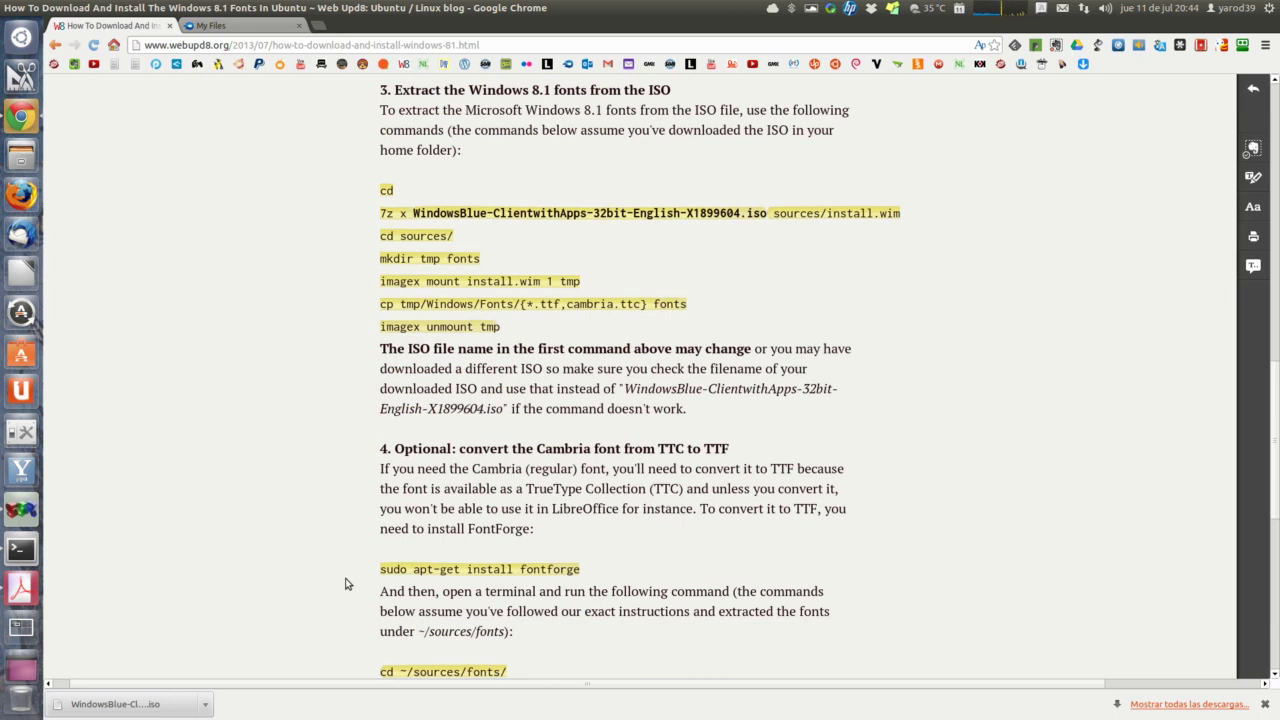
Step: Run sudo apt-get install fontforge from the guide and confirm the package download
triple_click(413, 568)
right_click(413, 568)
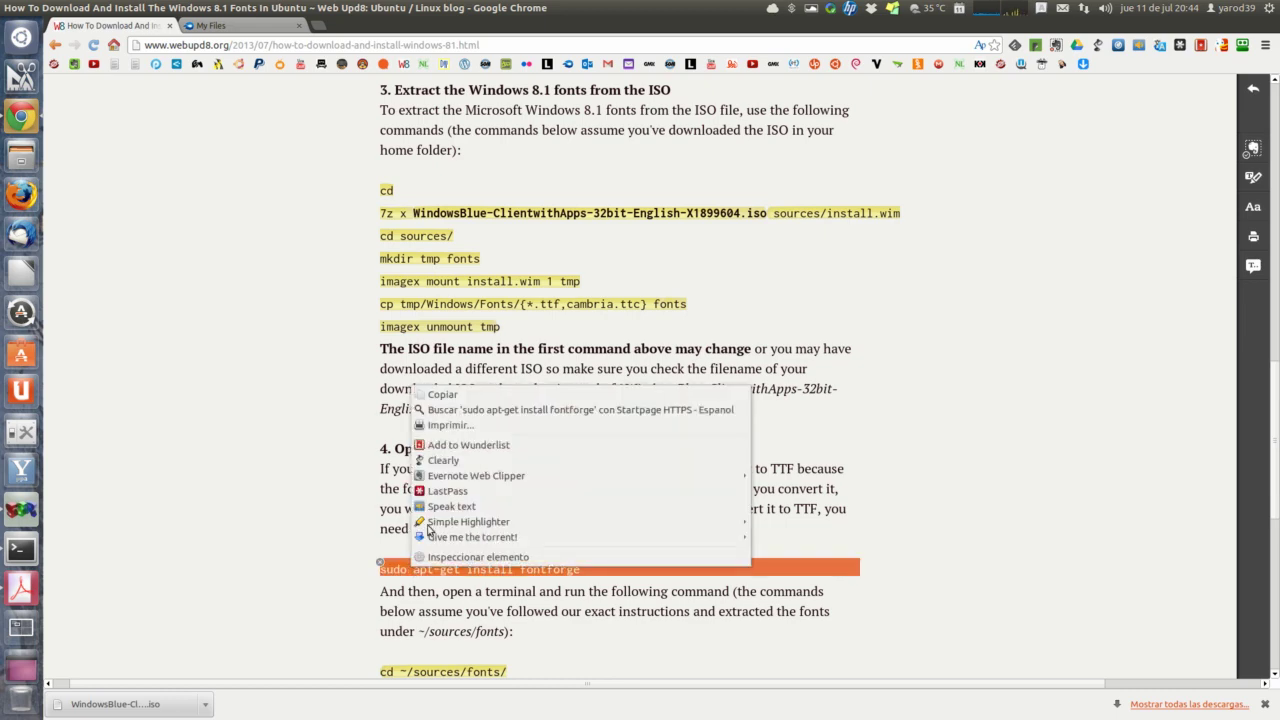
click(441, 395)
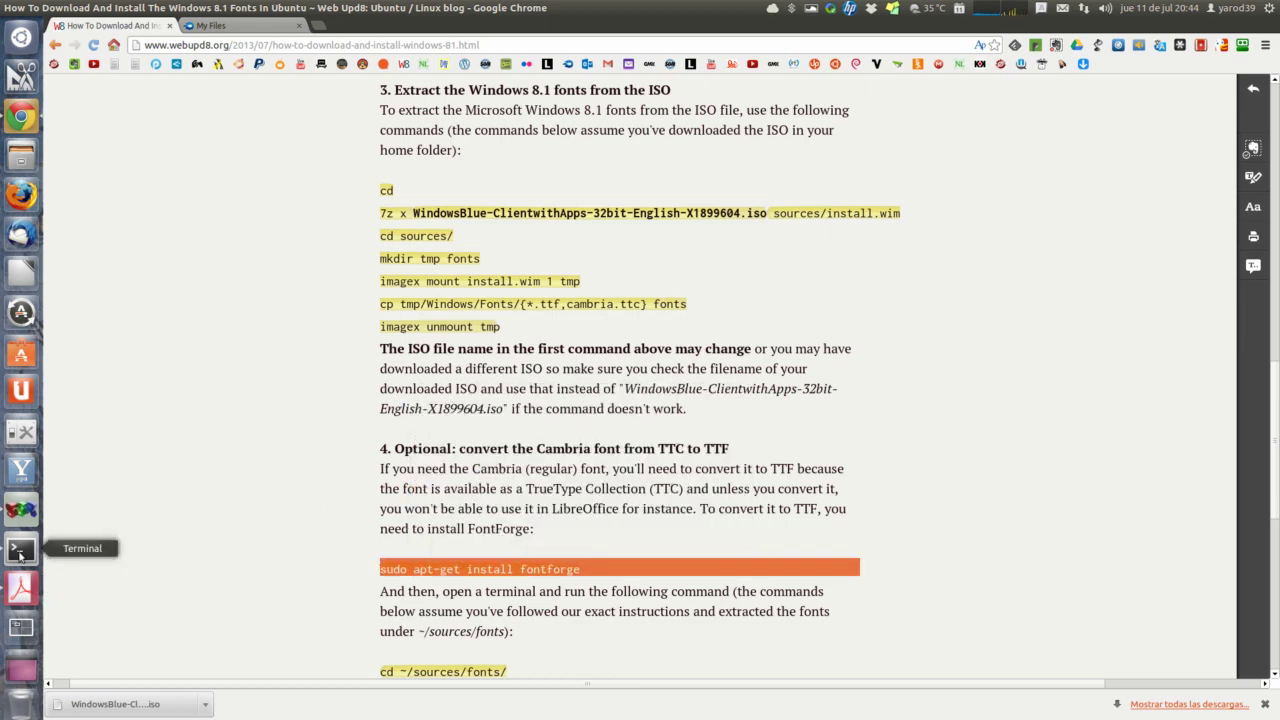
click(20, 549)
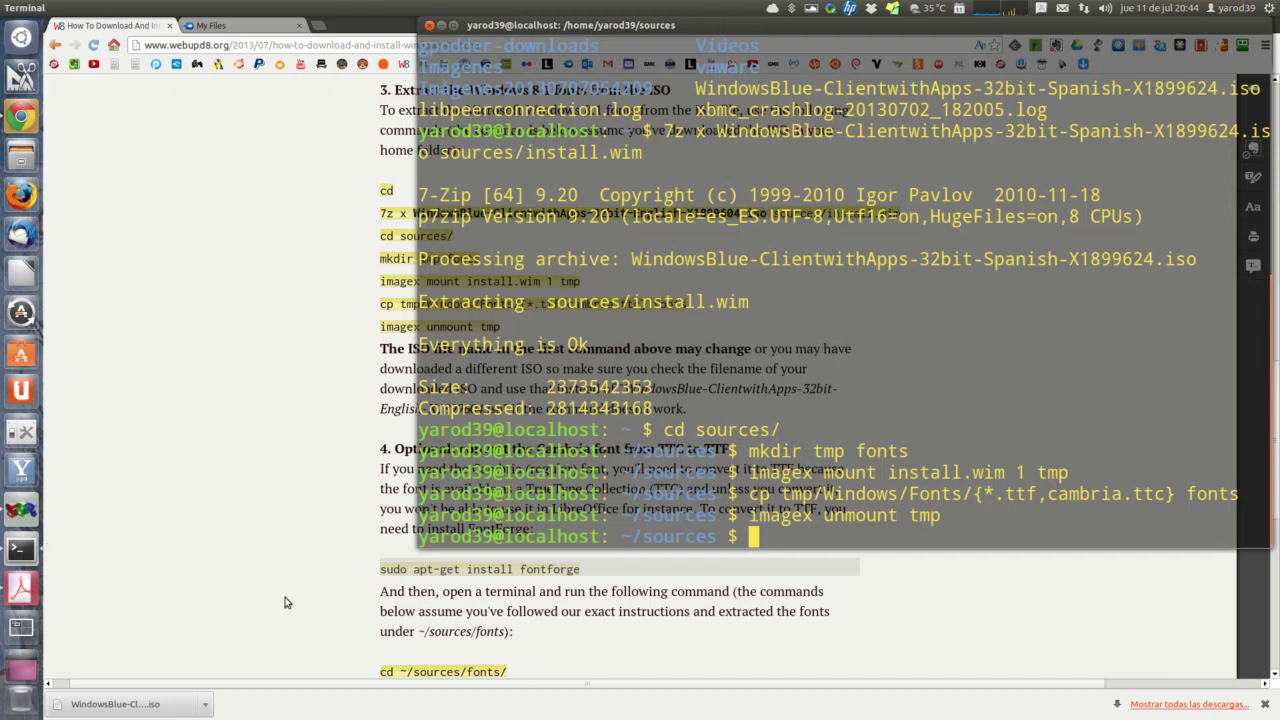
right_click(762, 540)
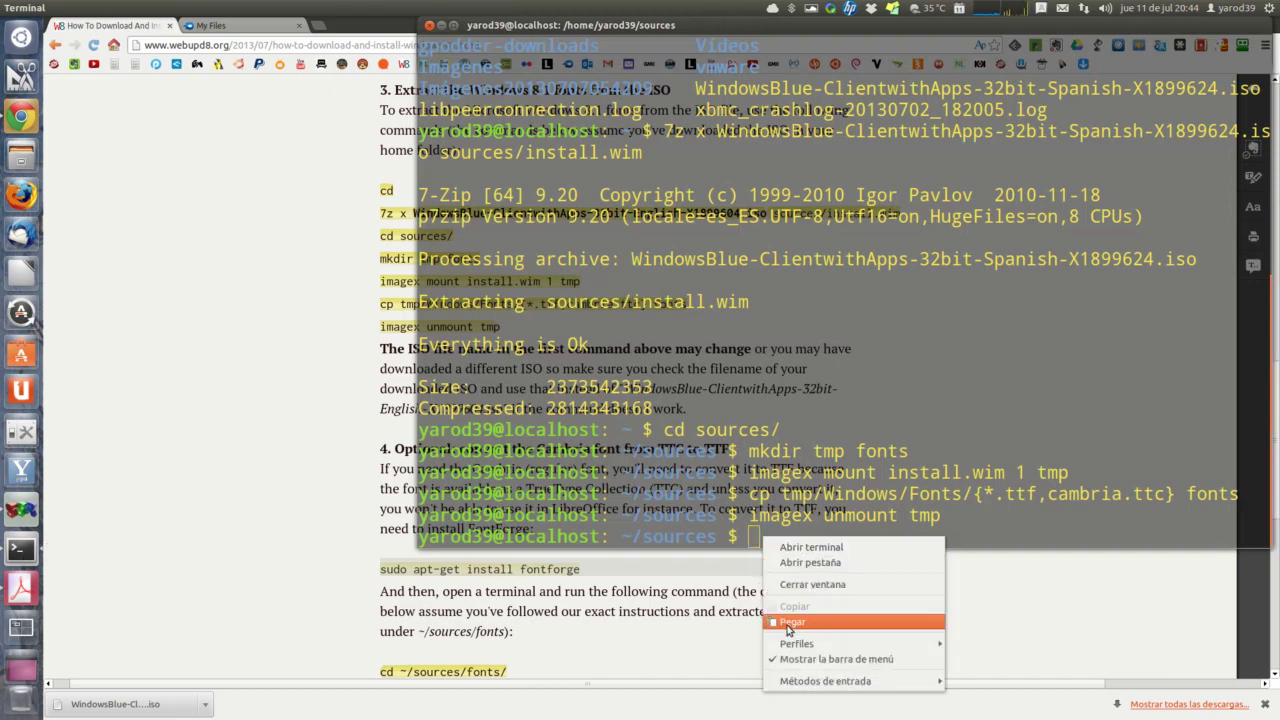
click(790, 623)
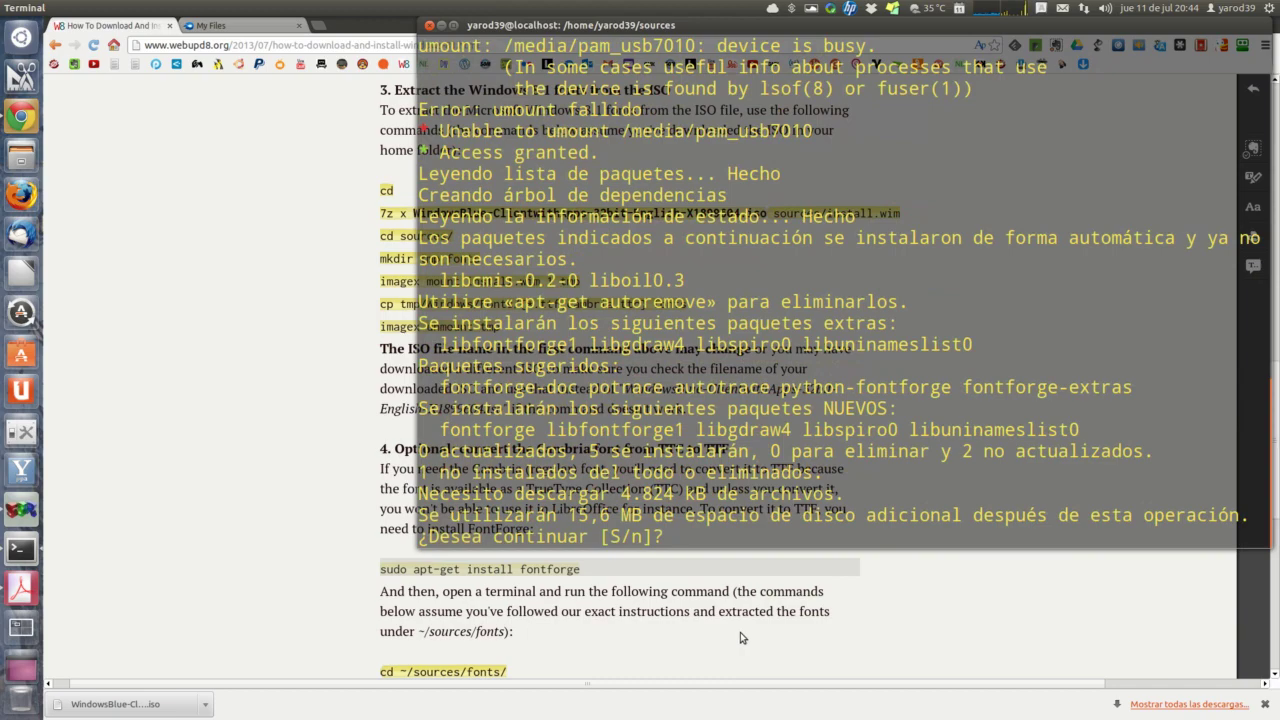
key(Return)
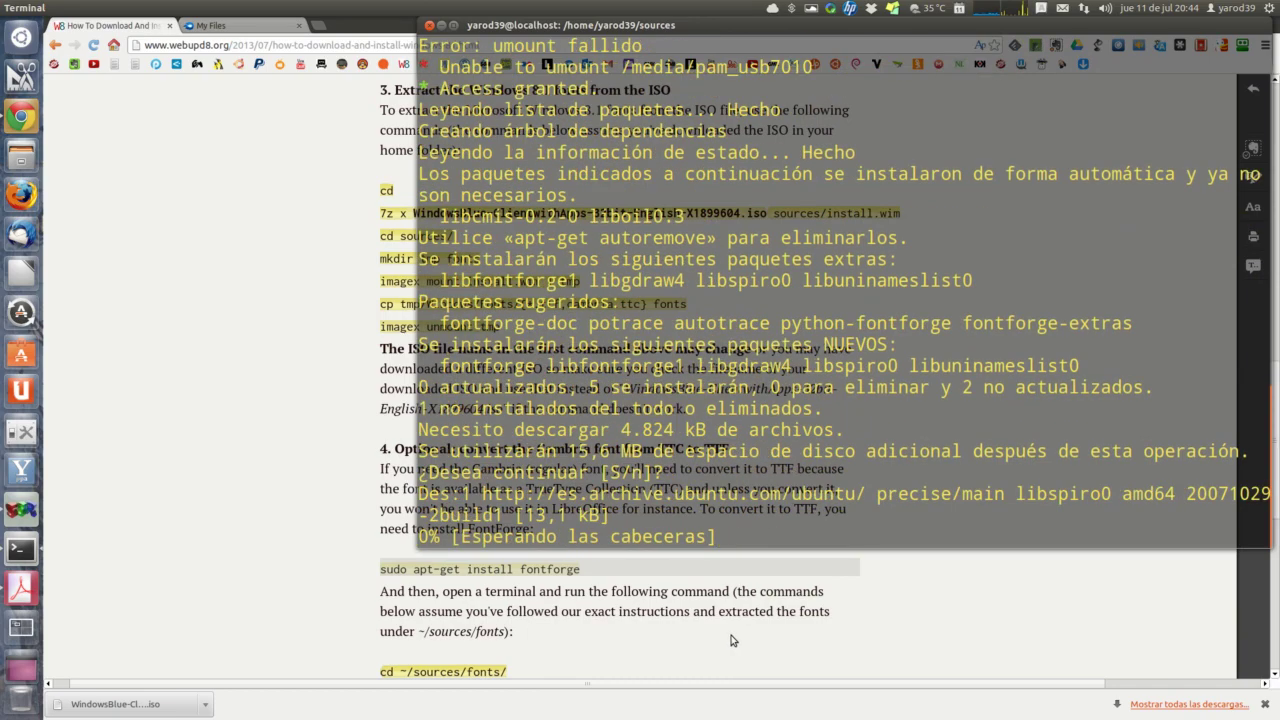
click(300, 604)
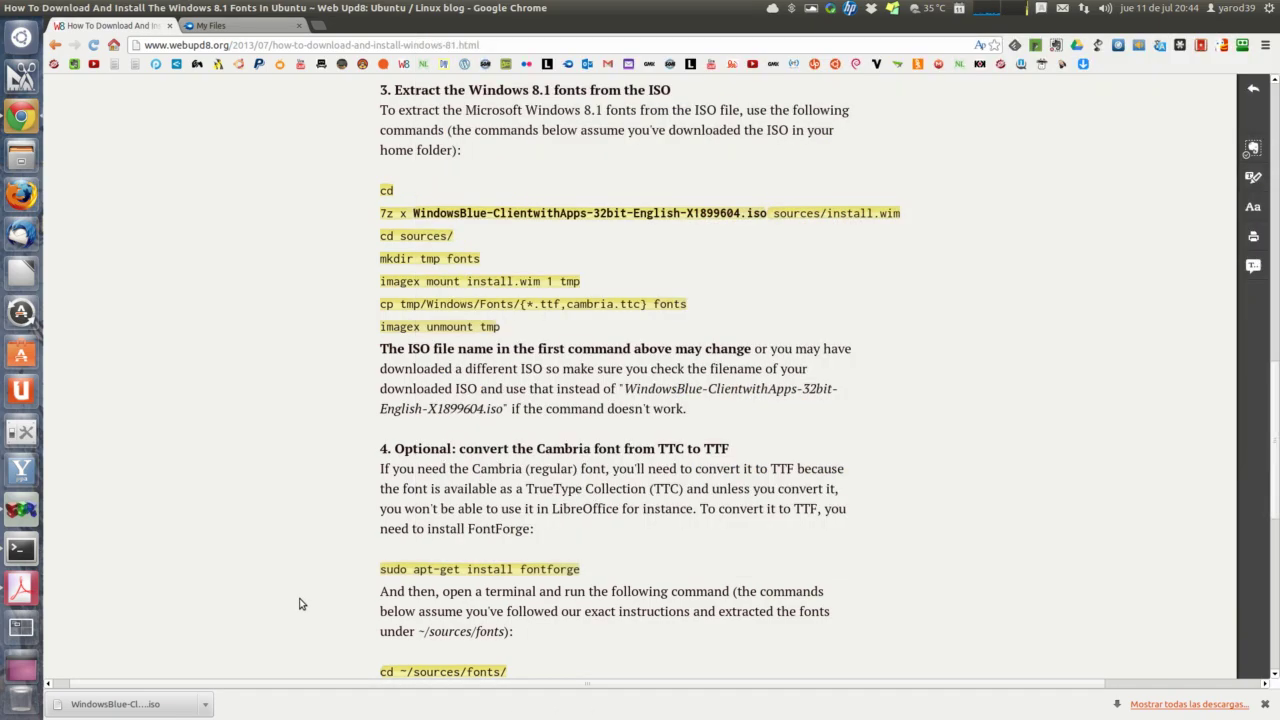
scroll(300, 604, down, 2)
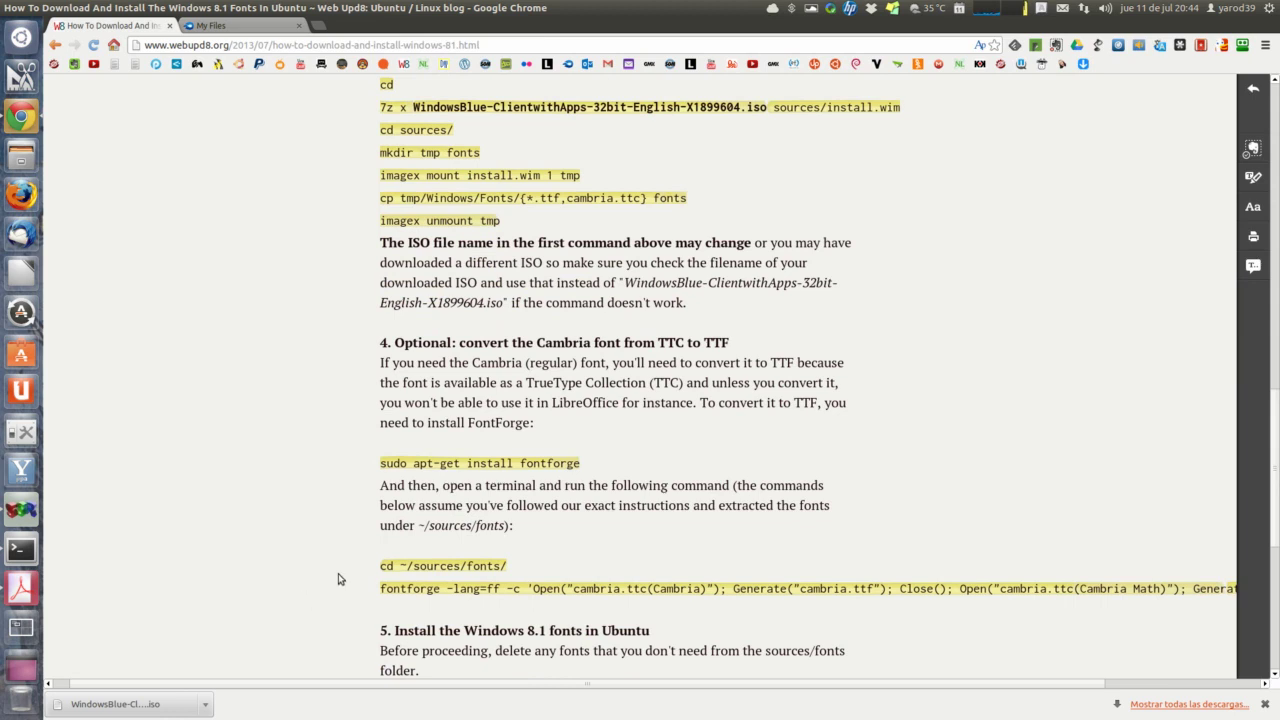
Step: Move into the fonts folder with cd ~/sources/fonts/
triple_click(400, 566)
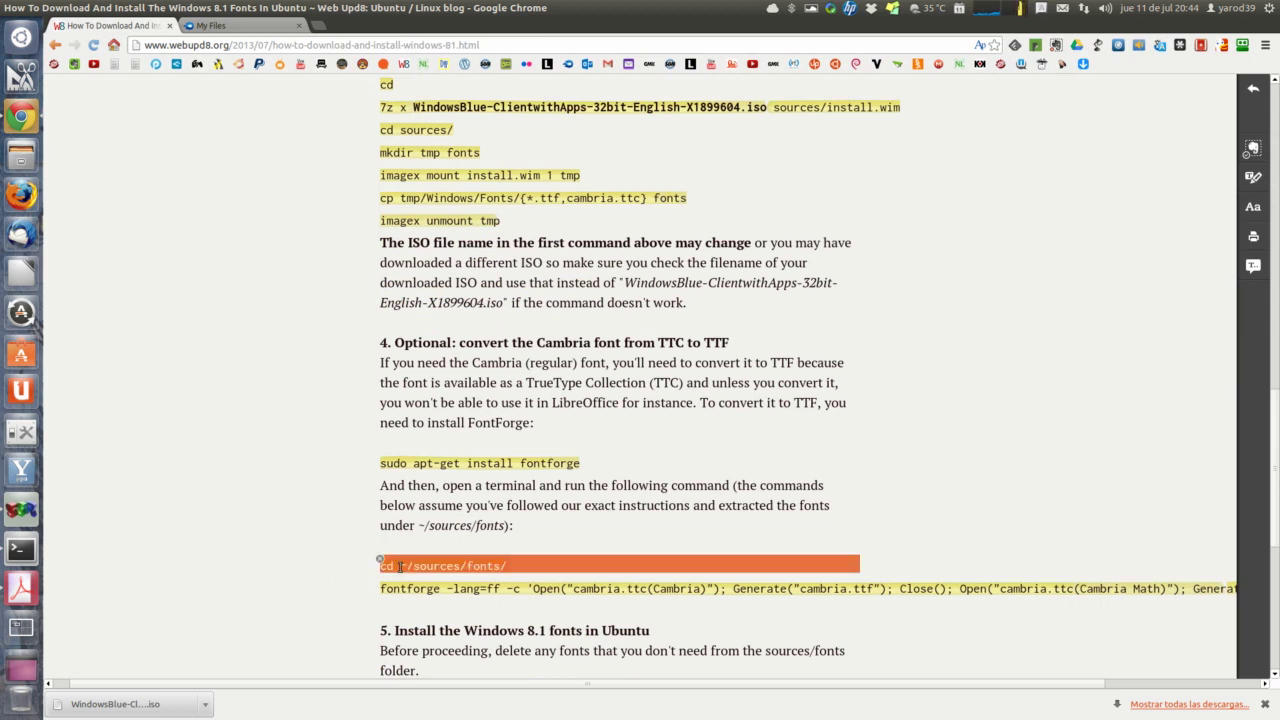
right_click(400, 566)
click(422, 396)
click(21, 549)
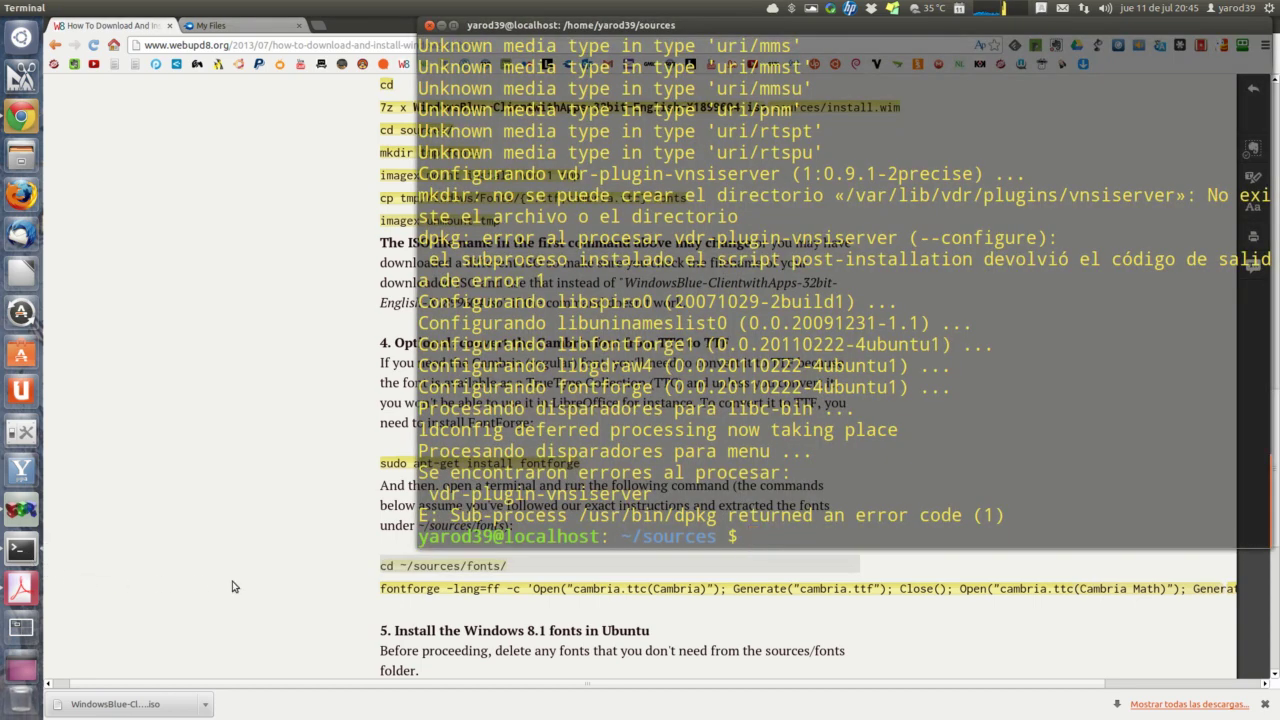
right_click(774, 541)
click(802, 620)
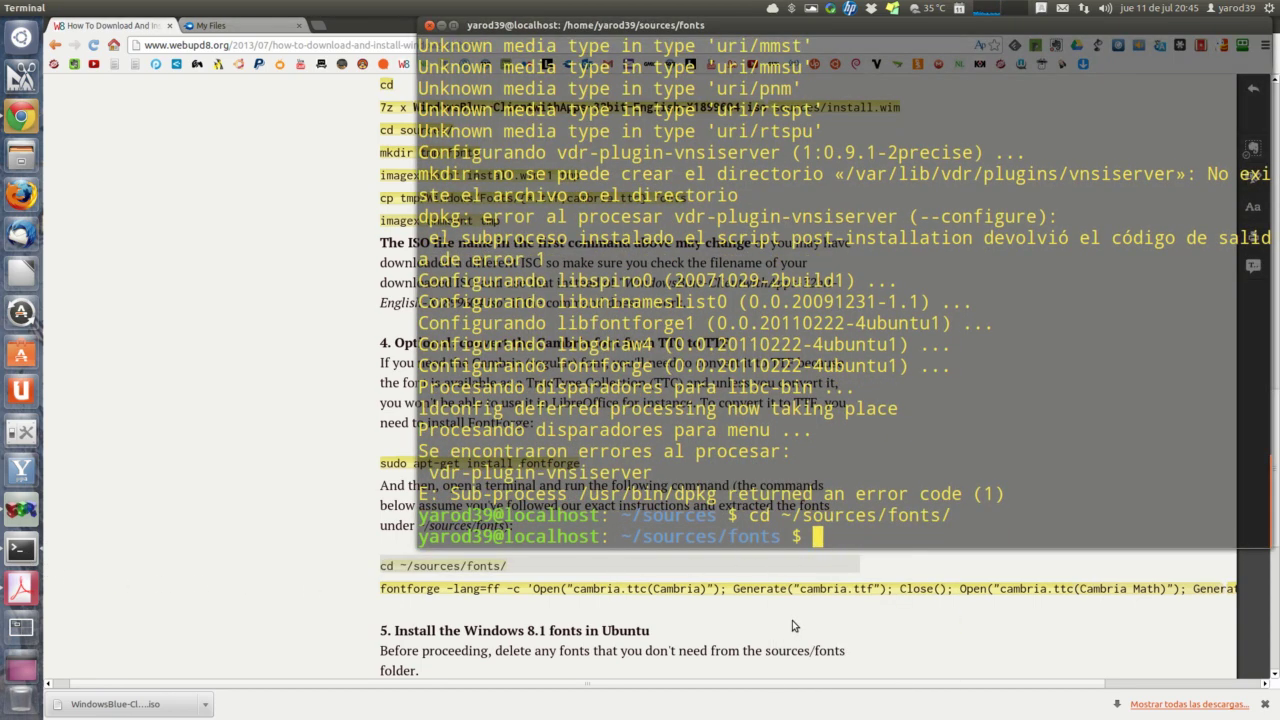
Step: Run the fontforge -lang=ff command converting Cambria into cambria.ttf and cambria-math.ttf
triple_click(401, 589)
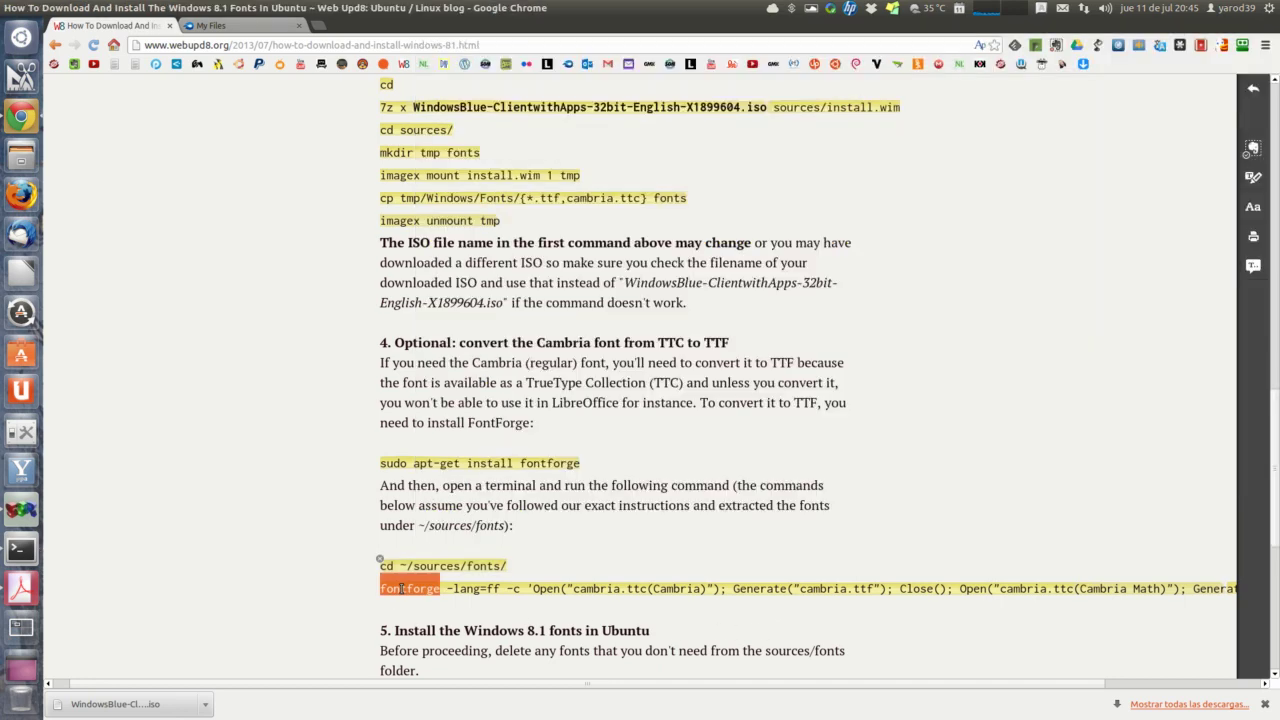
right_click(401, 589)
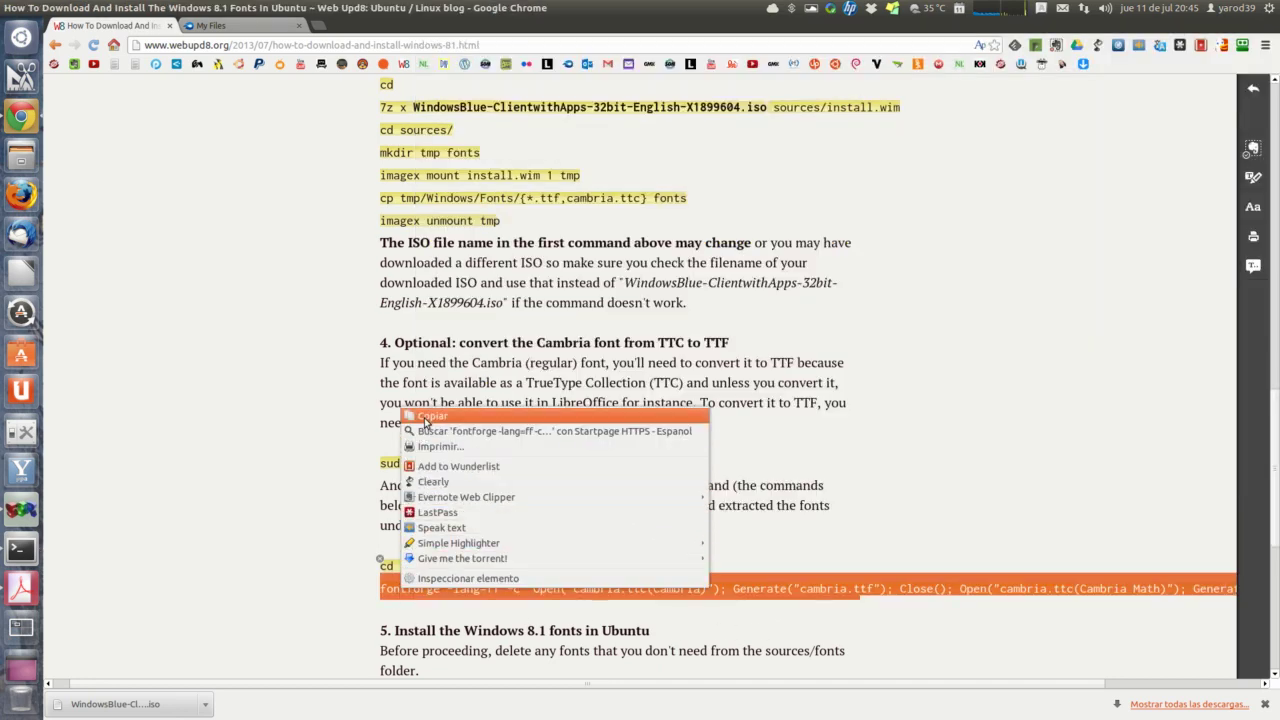
click(426, 421)
click(21, 549)
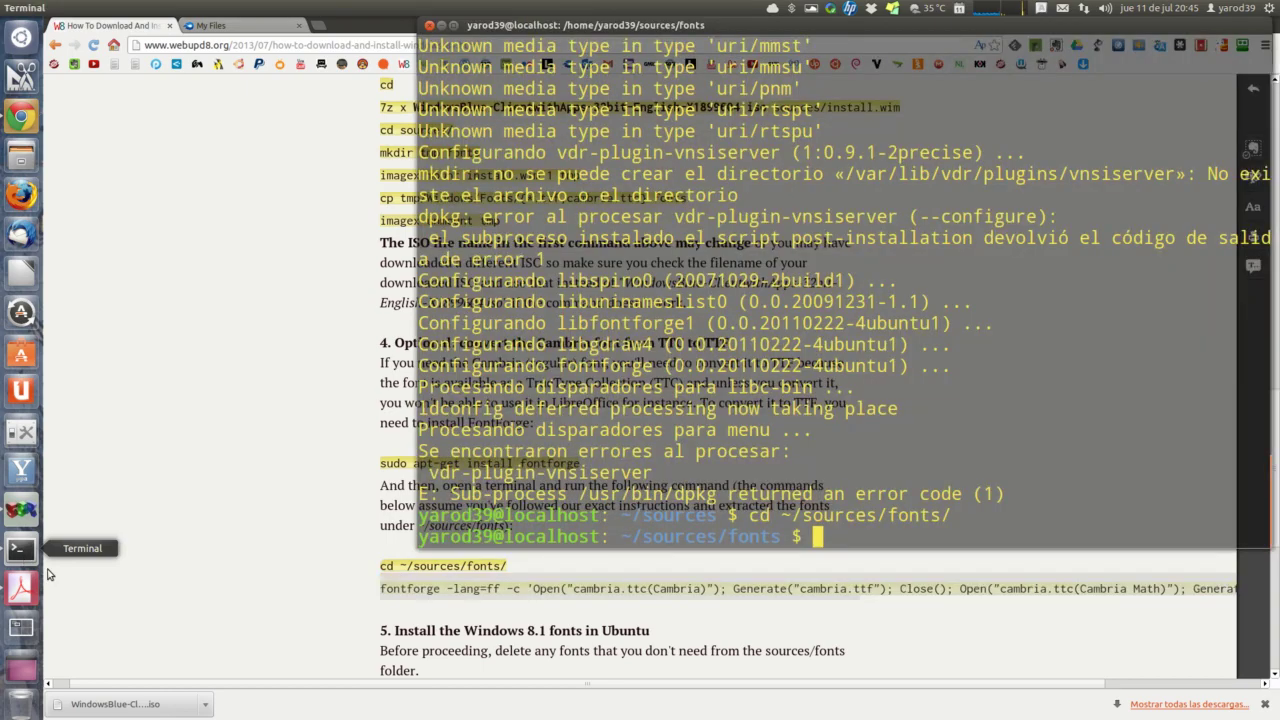
right_click(842, 532)
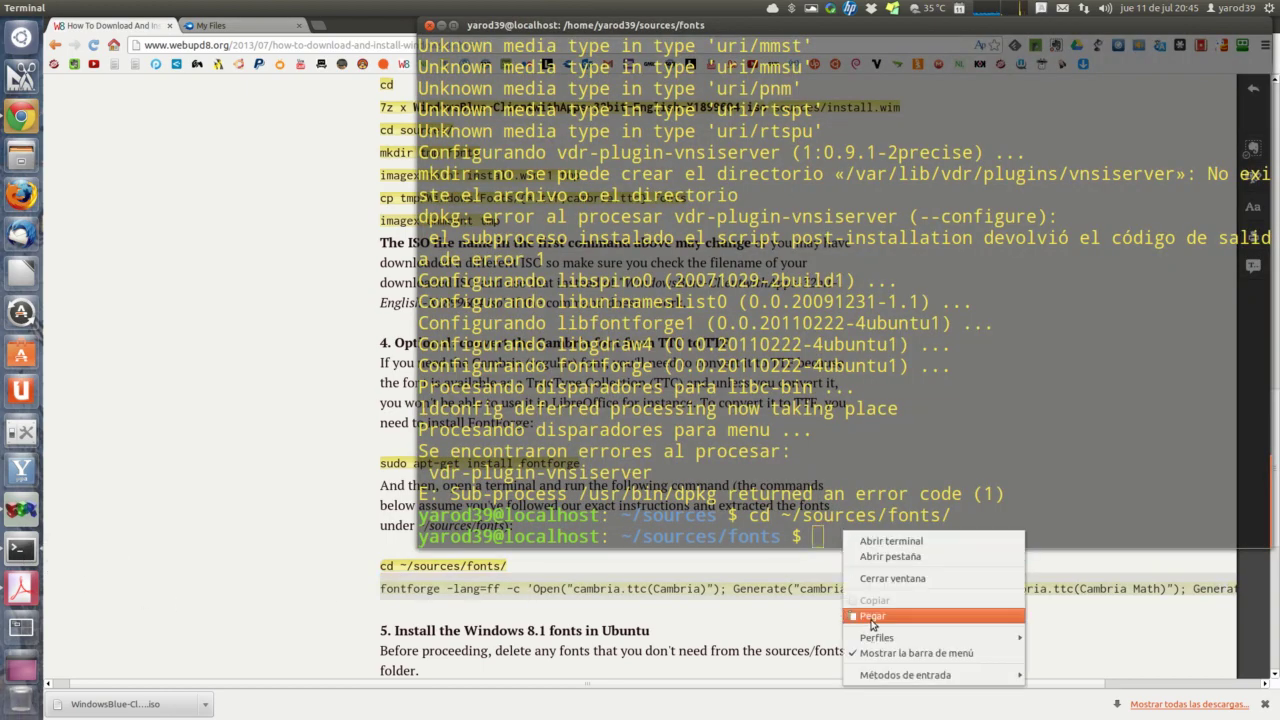
click(873, 616)
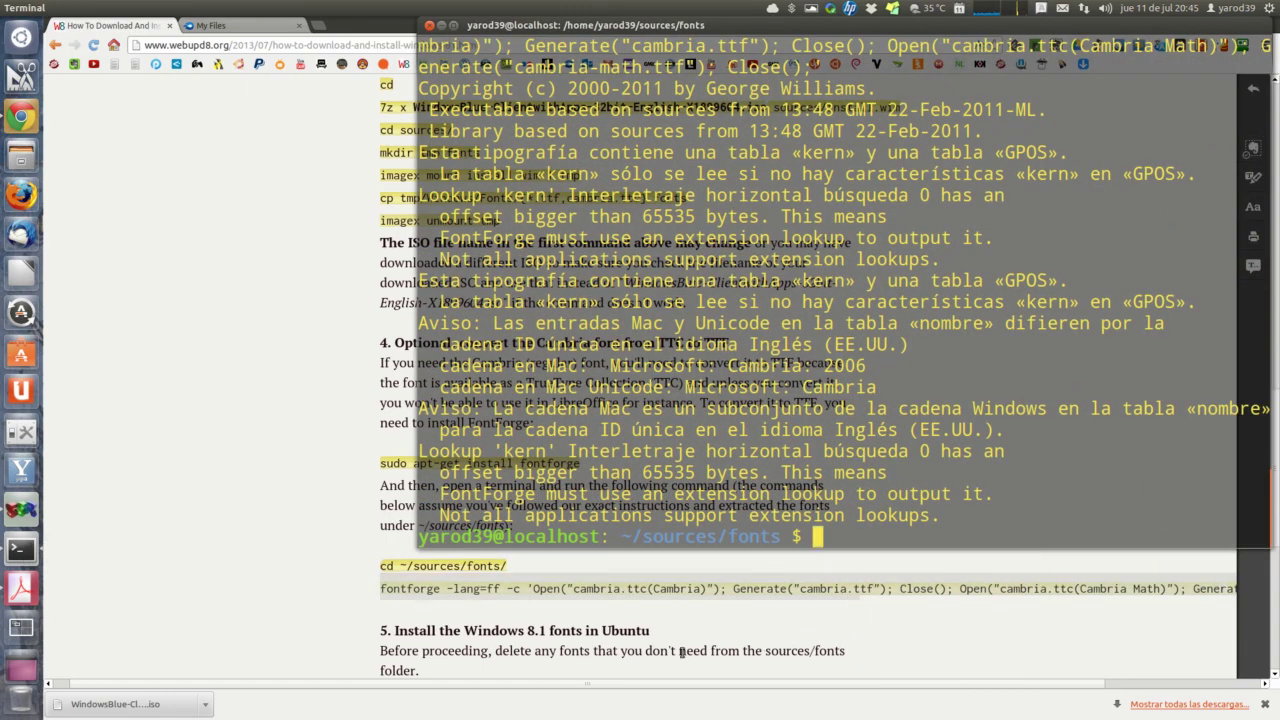
scroll(340, 612, down, 2)
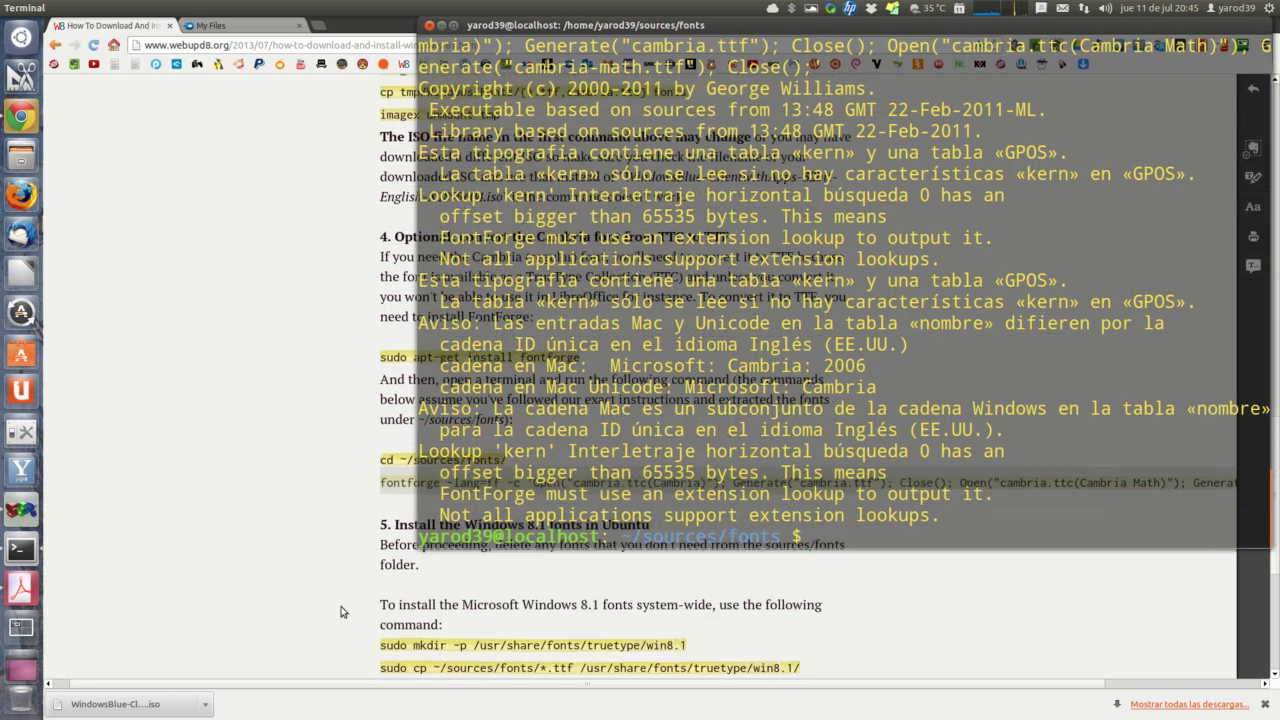
Step: Create /usr/share/fonts/truetype/win8.1 with sudo mkdir -p
scroll(340, 612, down, 1)
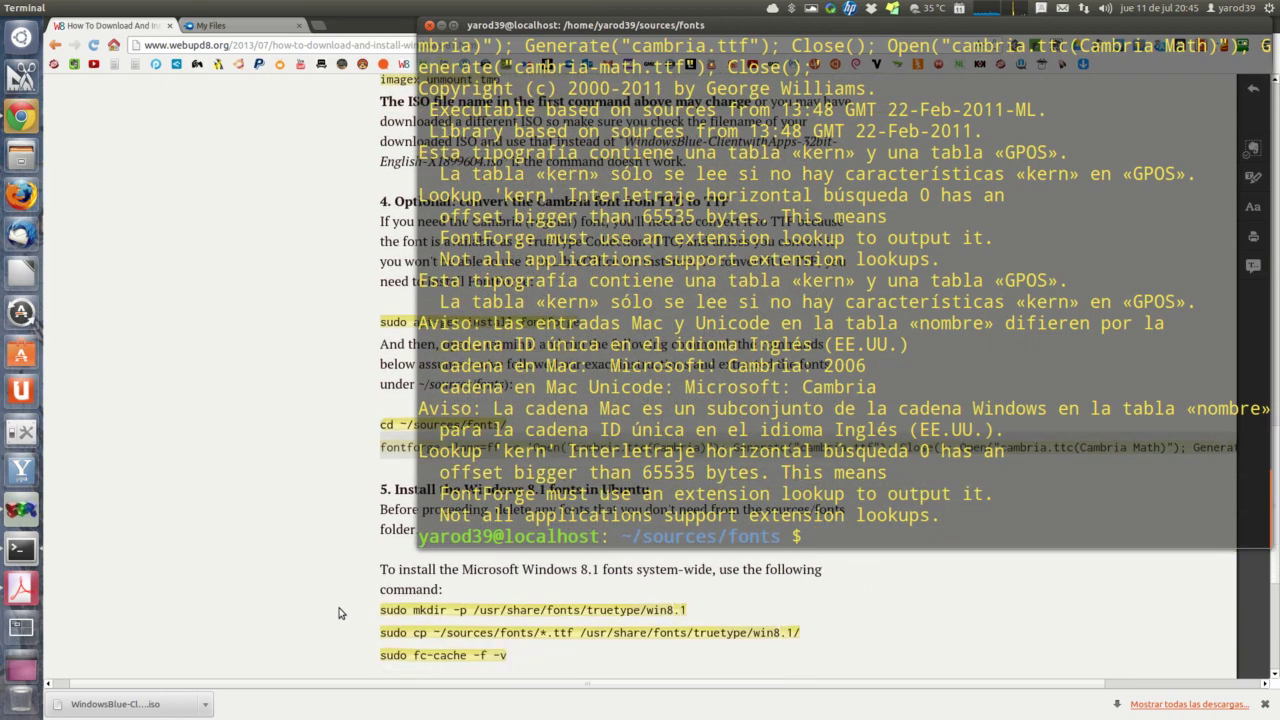
triple_click(398, 609)
right_click(398, 609)
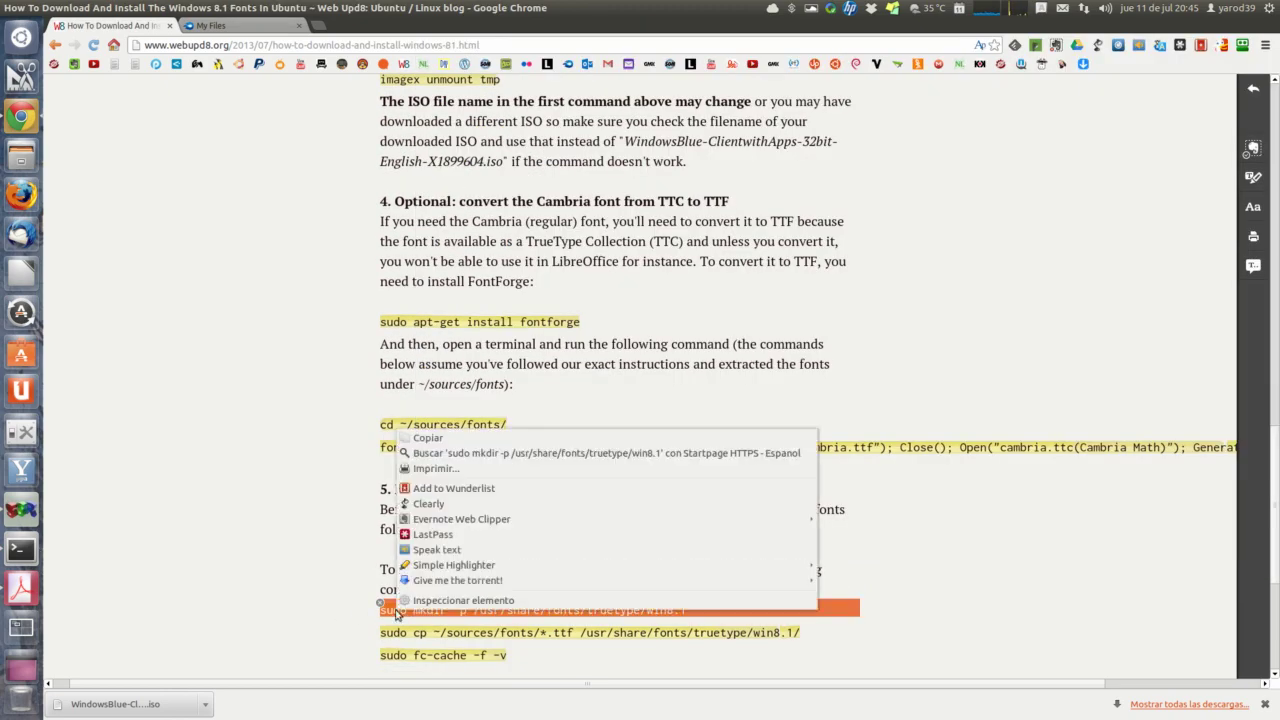
click(446, 440)
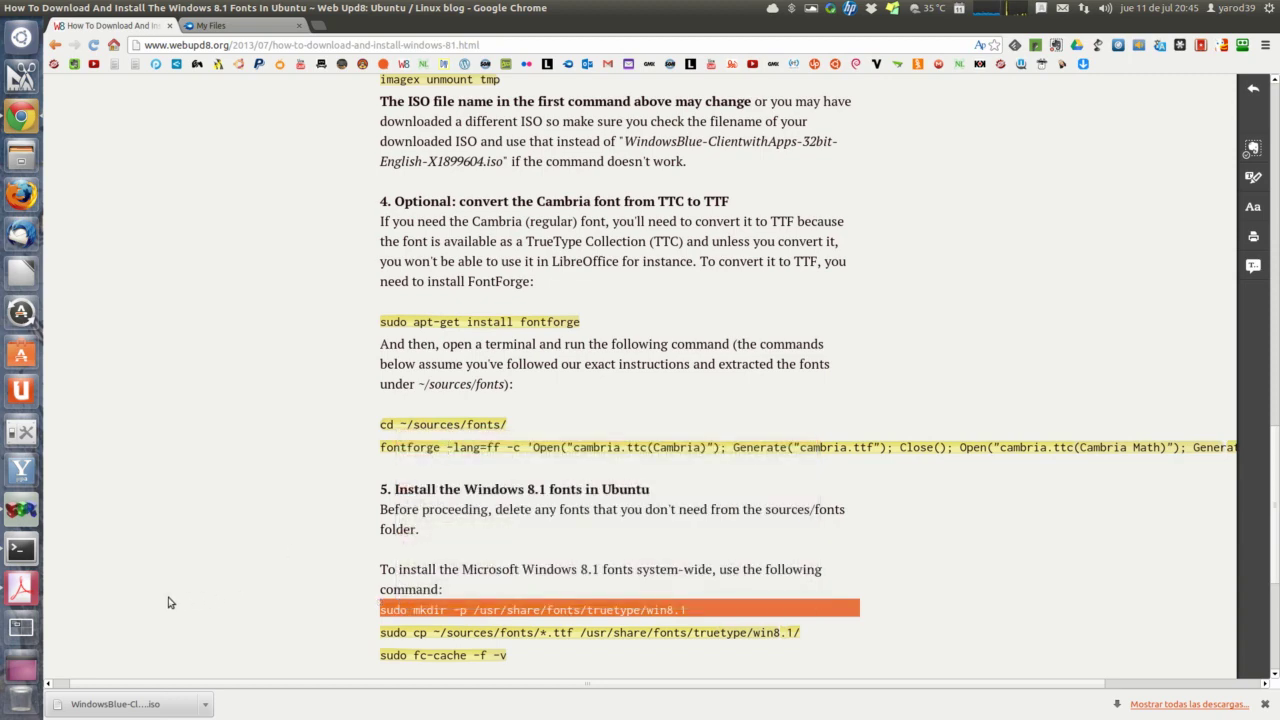
click(21, 549)
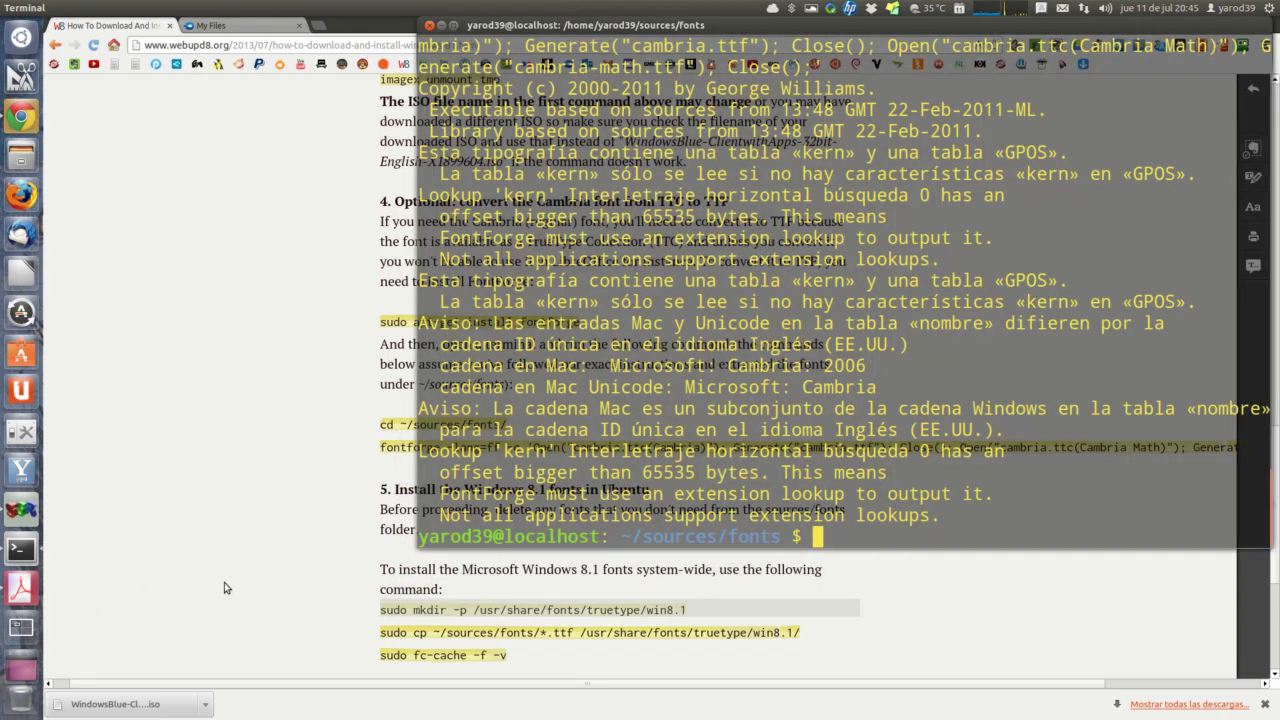
right_click(830, 535)
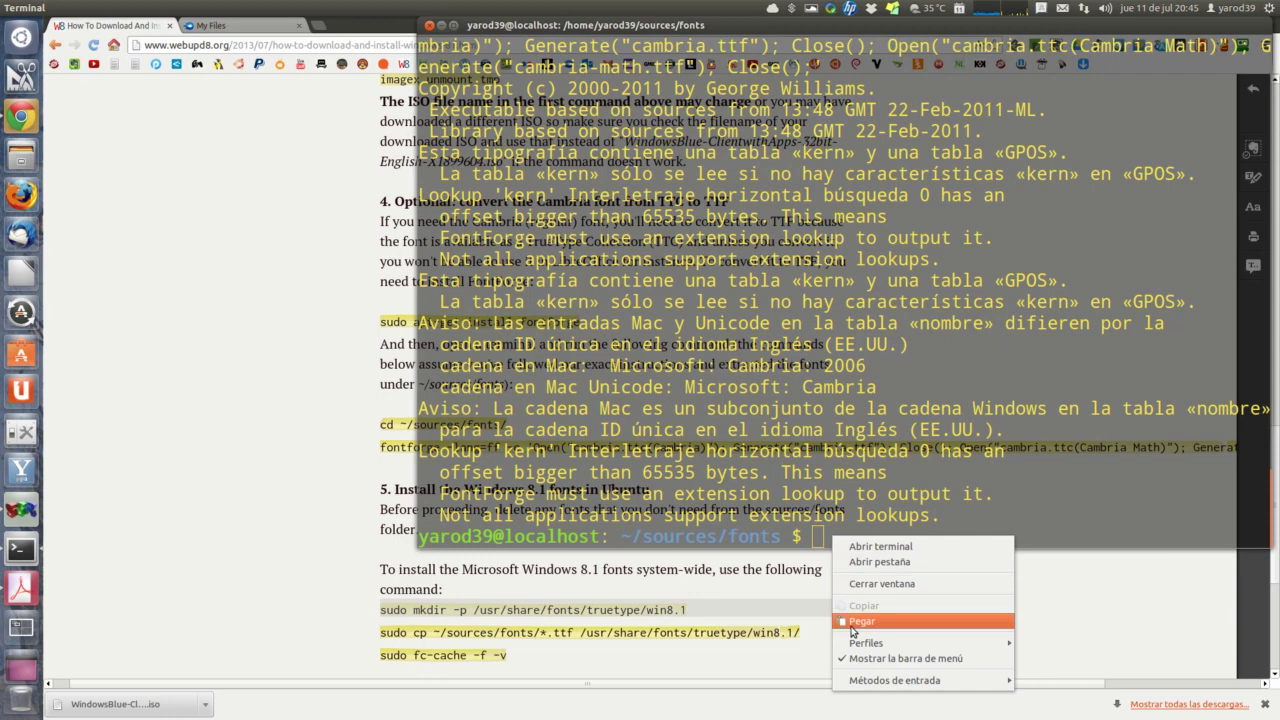
click(852, 622)
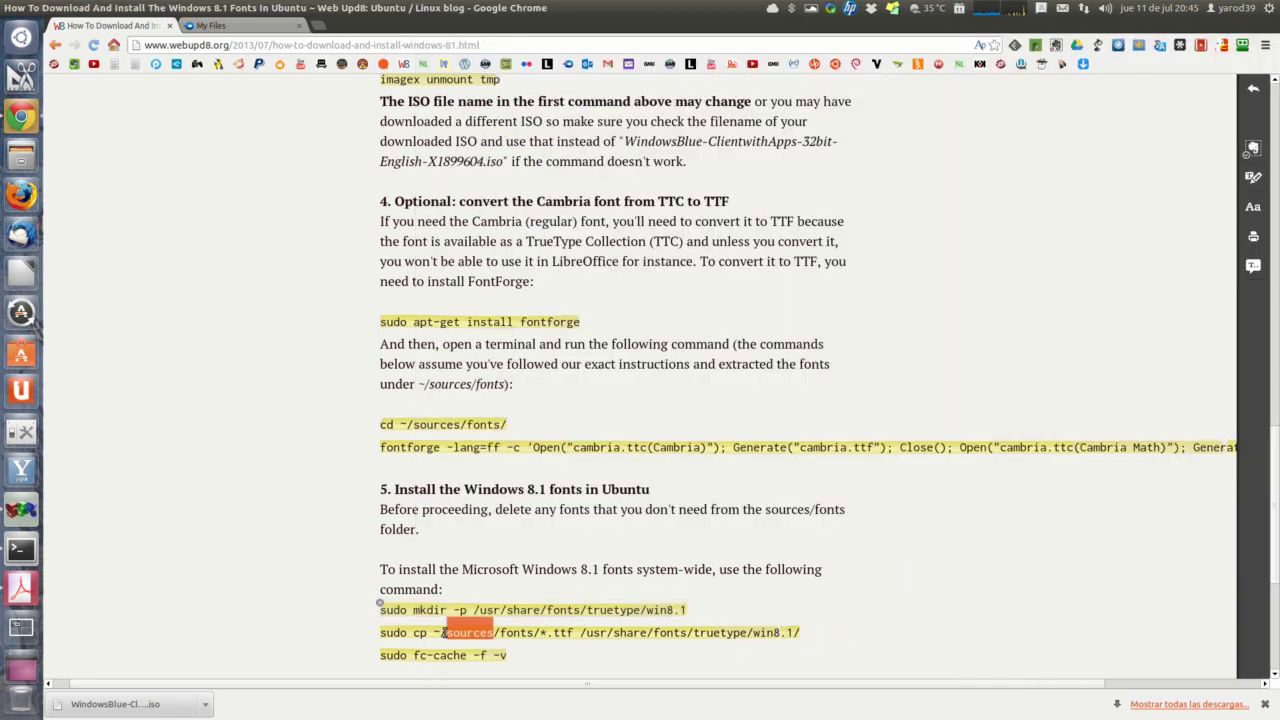
Step: Copy the converted ~/sources/fonts/*.ttf files into the win8.1 font folder with sudo cp
triple_click(444, 632)
right_click(445, 635)
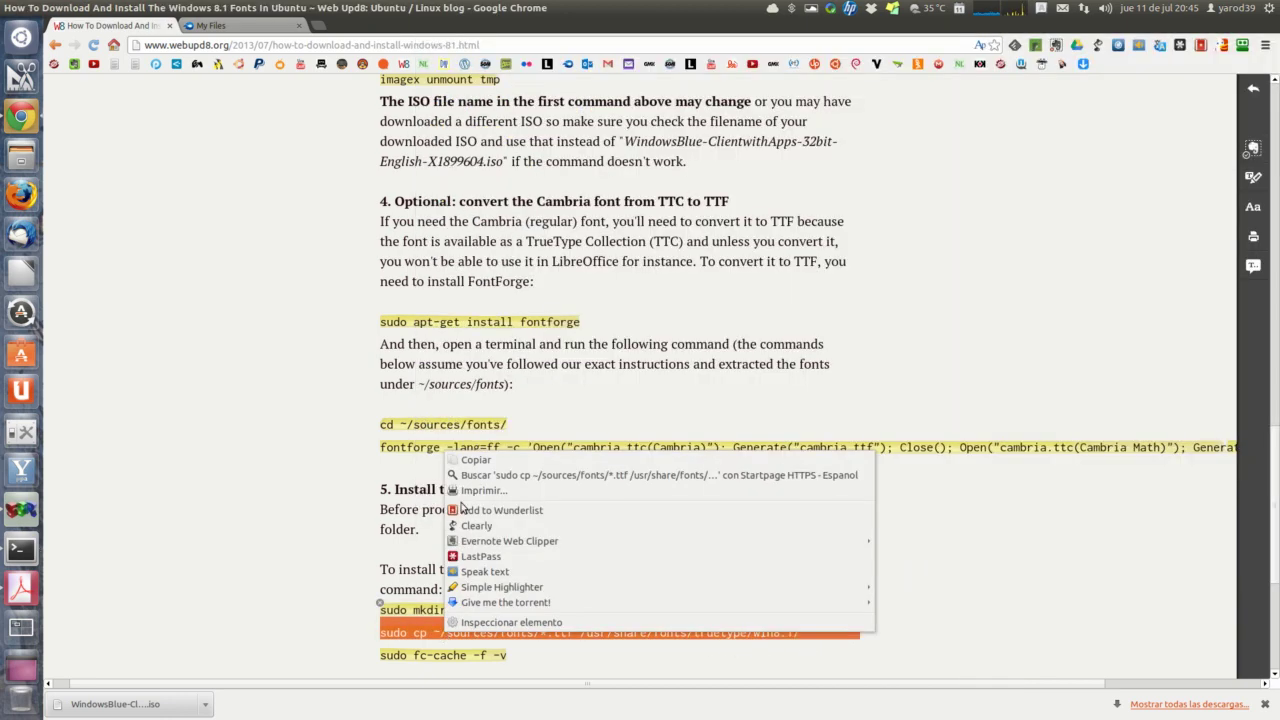
click(472, 461)
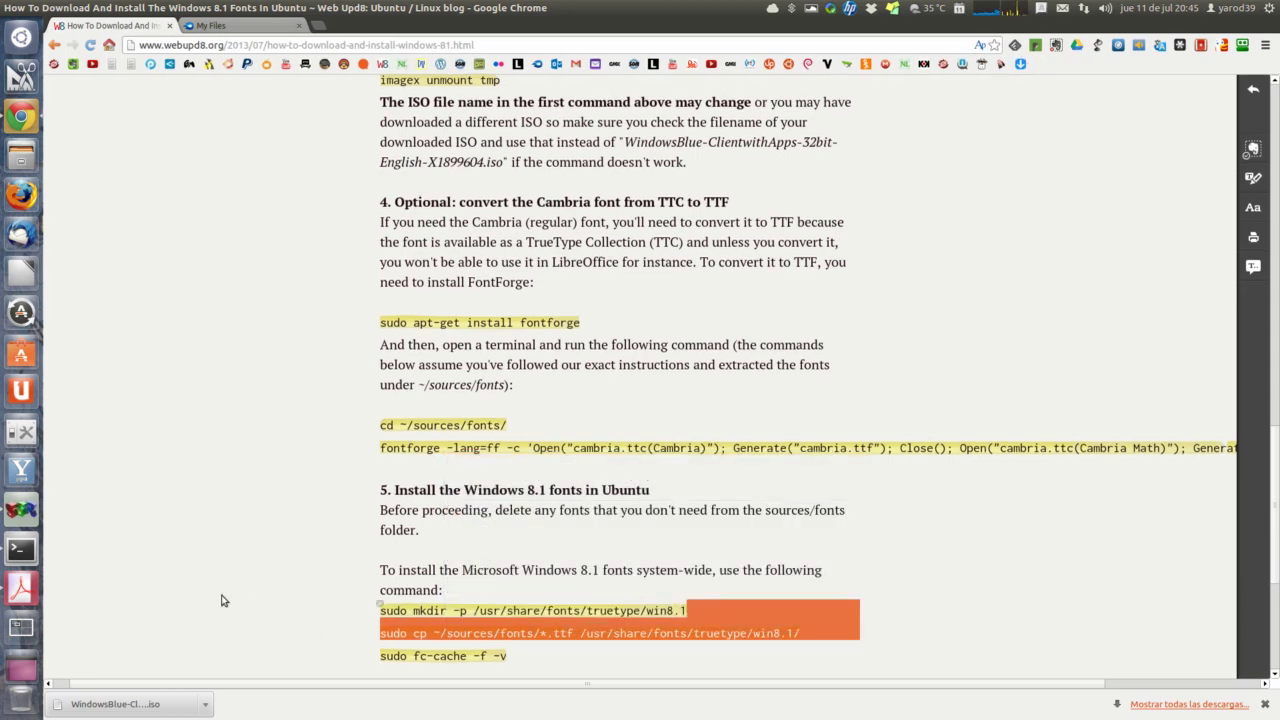
click(17, 562)
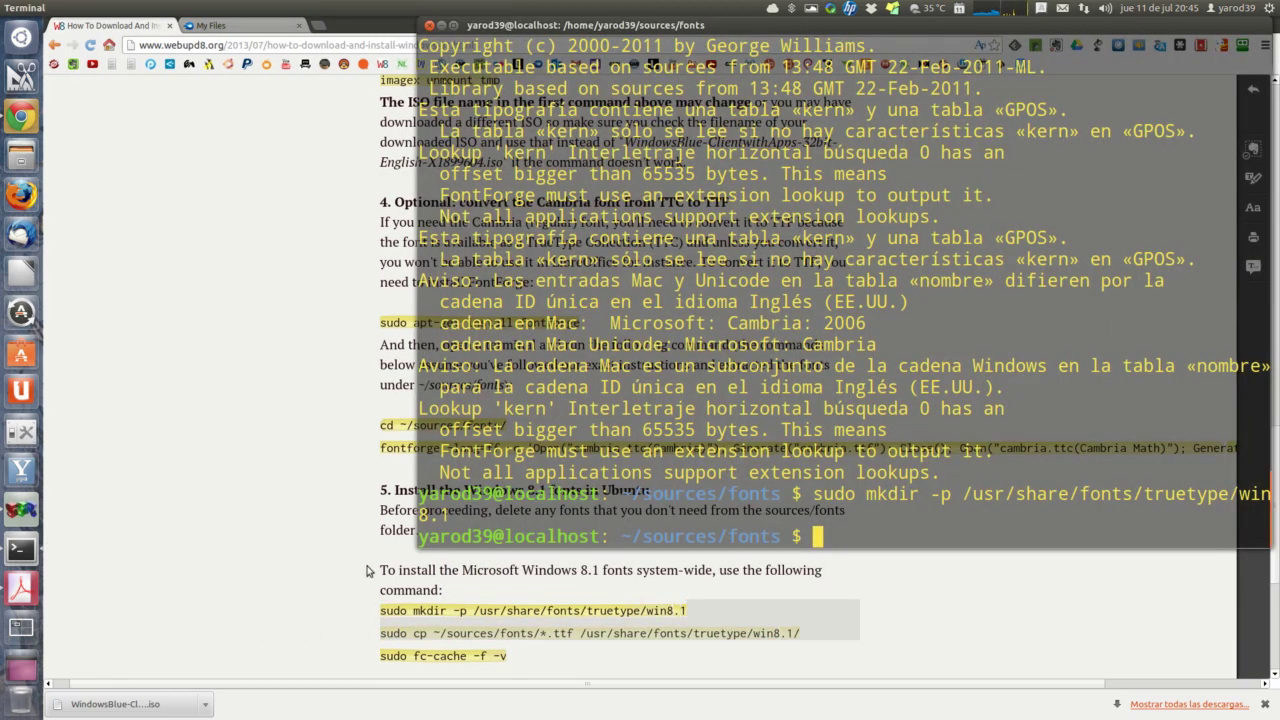
right_click(838, 535)
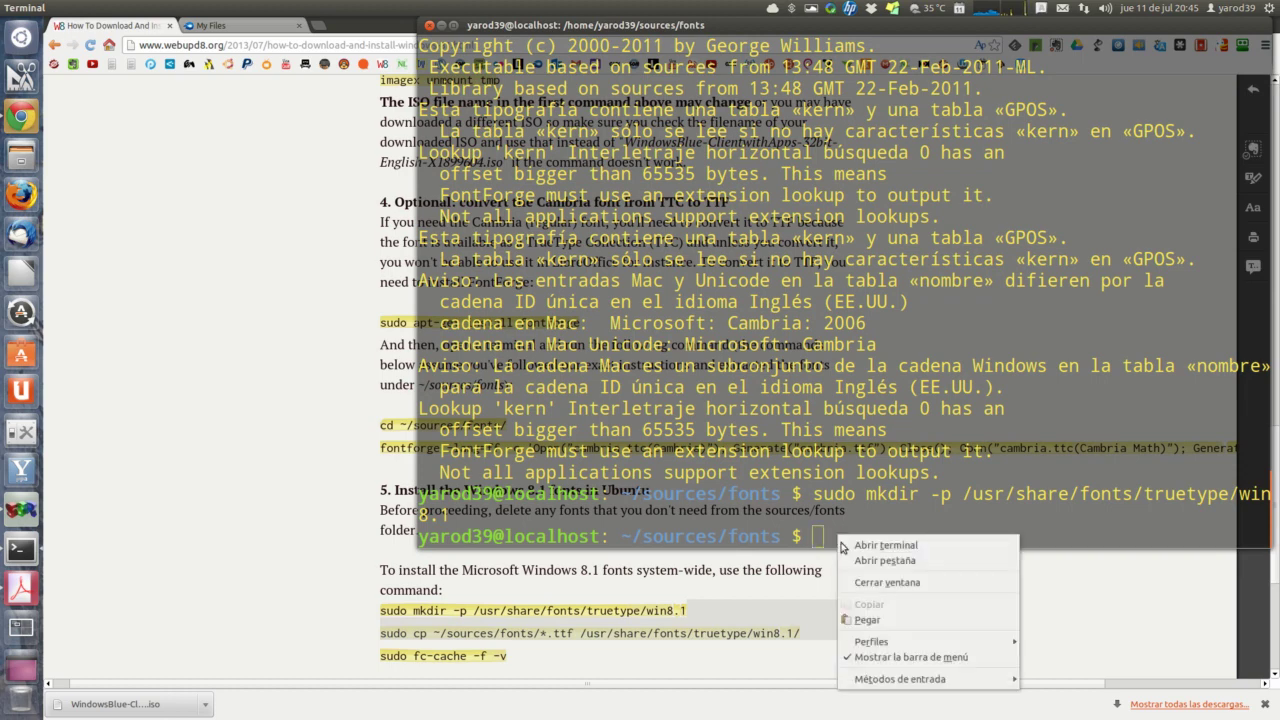
click(860, 618)
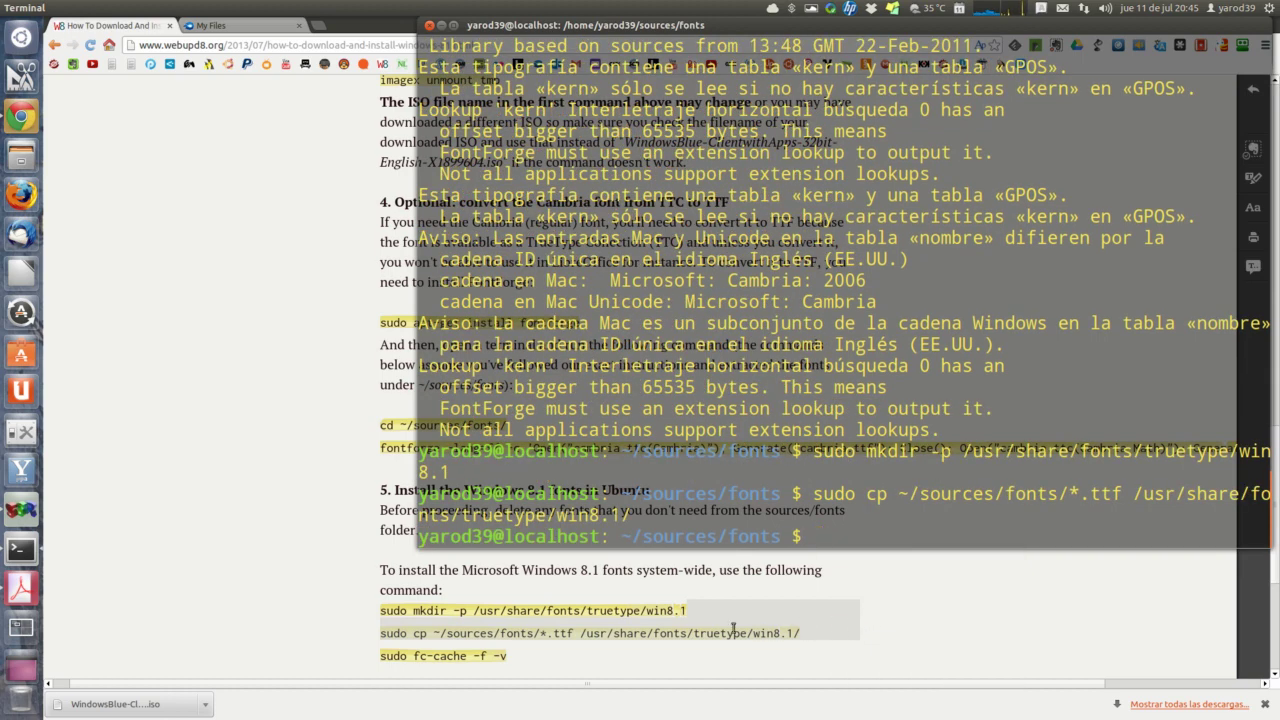
Step: Rebuild the font cache with sudo fc-cache -f -v and return to the tutorial
double_click(447, 656)
triple_click(447, 656)
right_click(447, 656)
click(483, 487)
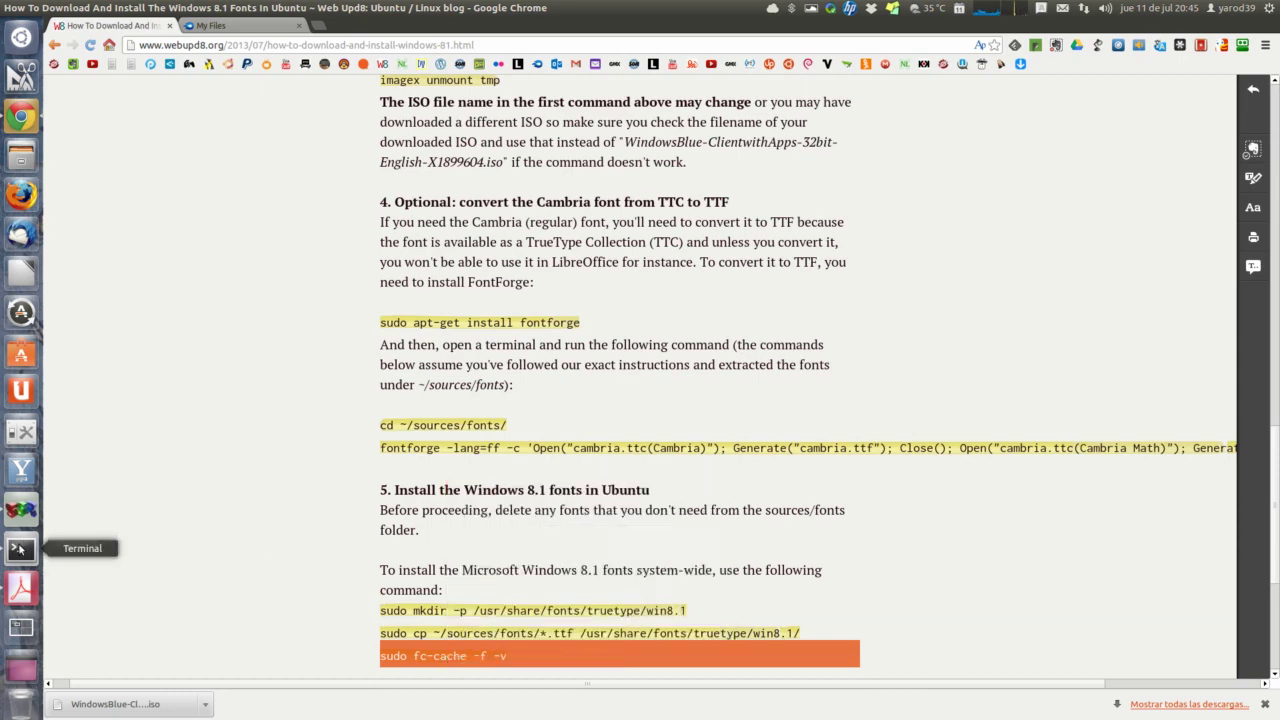
click(22, 549)
right_click(838, 537)
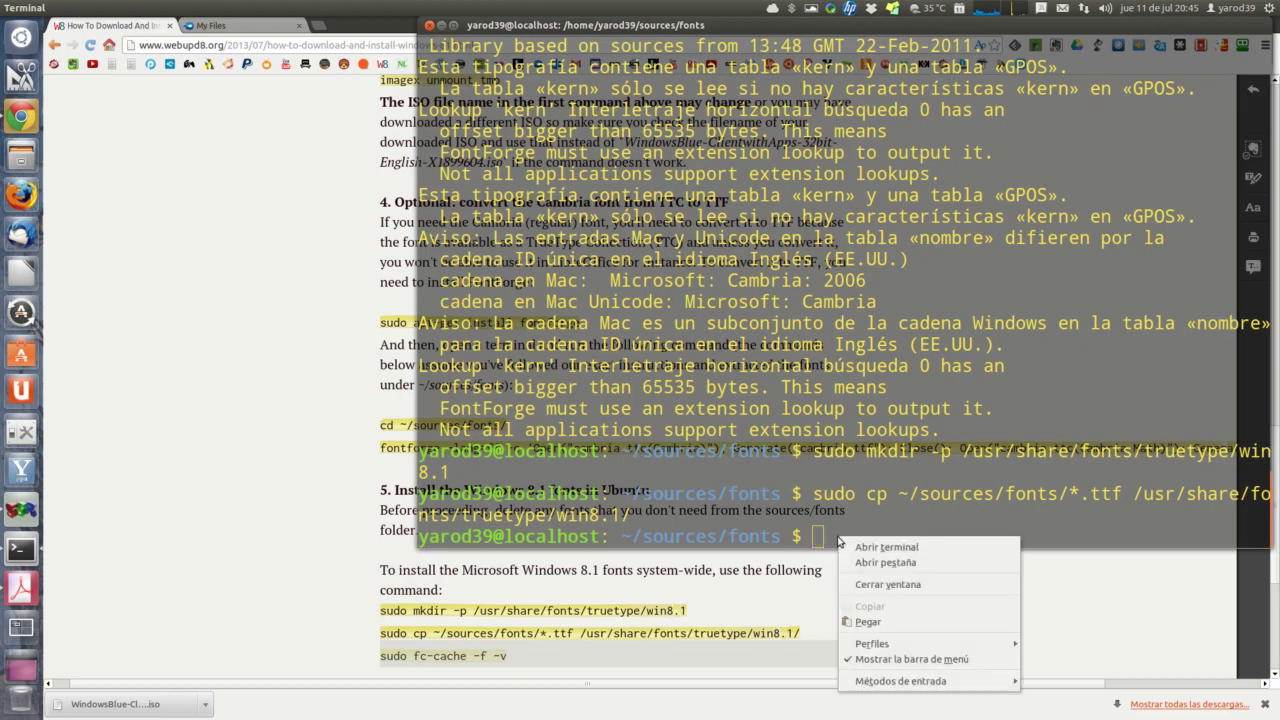
click(870, 624)
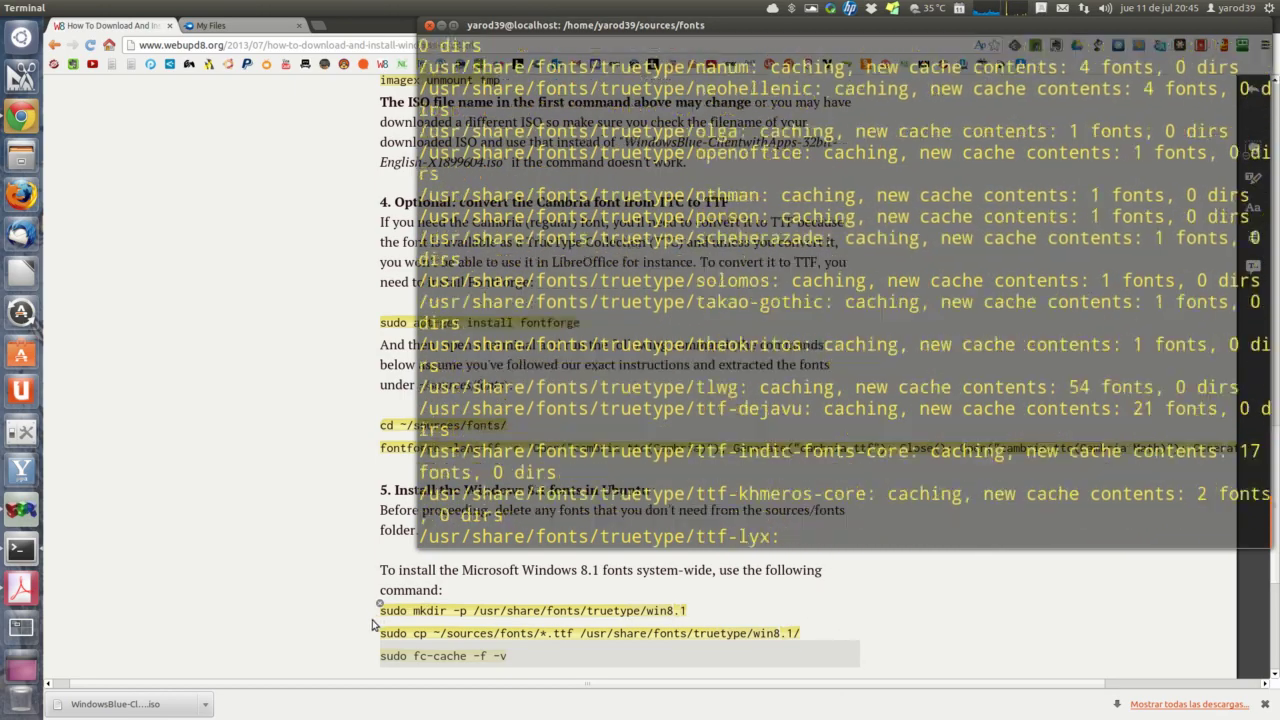
click(366, 640)
scroll(365, 645, down, 1)
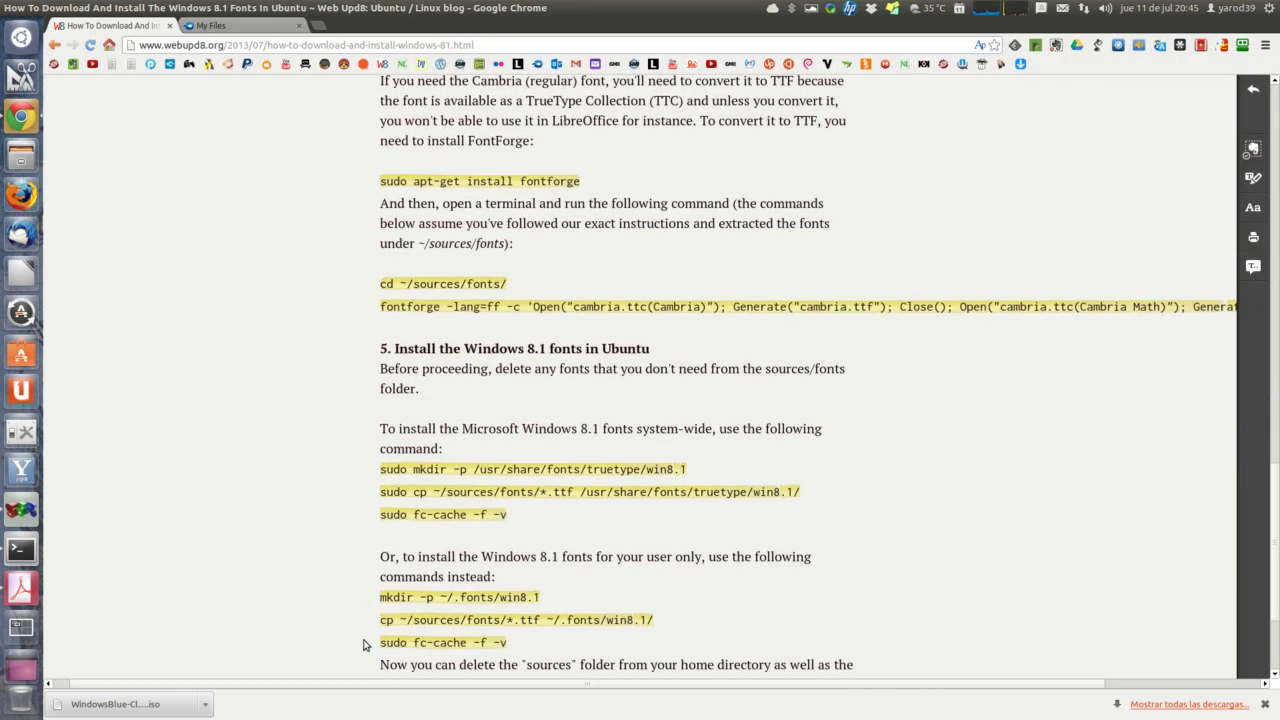
scroll(365, 645, down, 2)
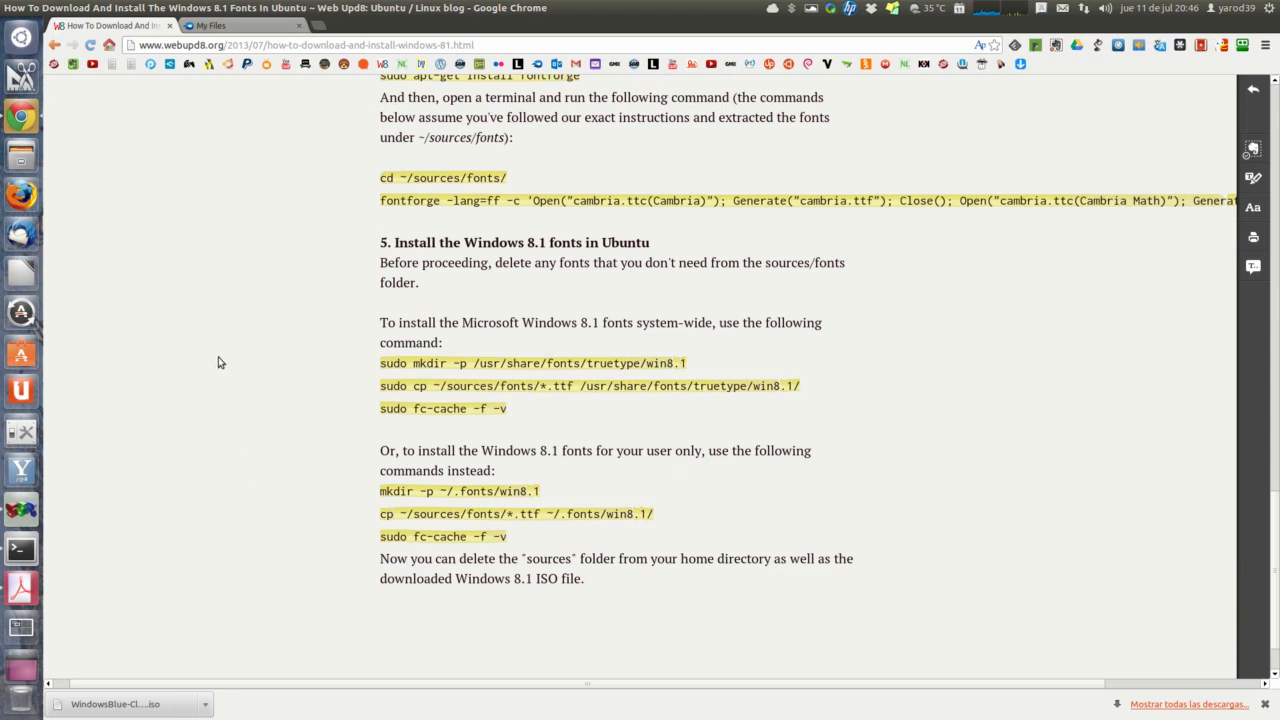
Step: Close the font-cache terminal and start a new blank LibreOffice Writer text document
click(22, 549)
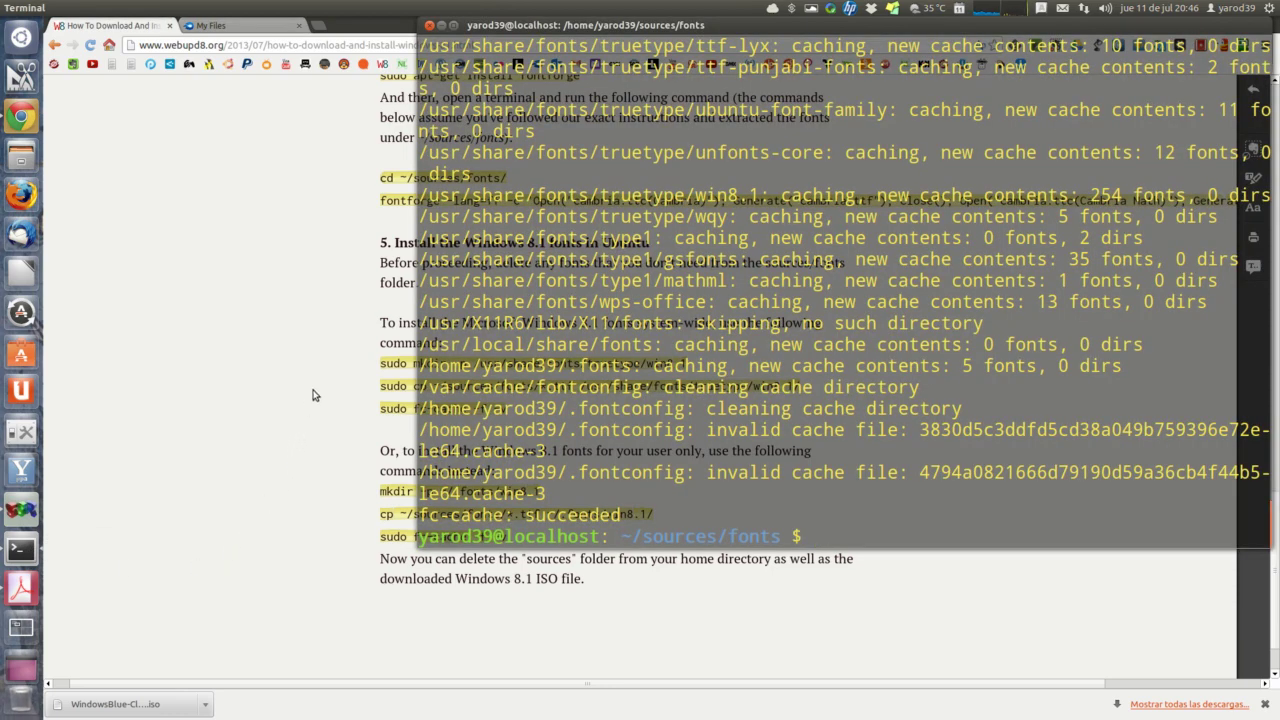
click(430, 27)
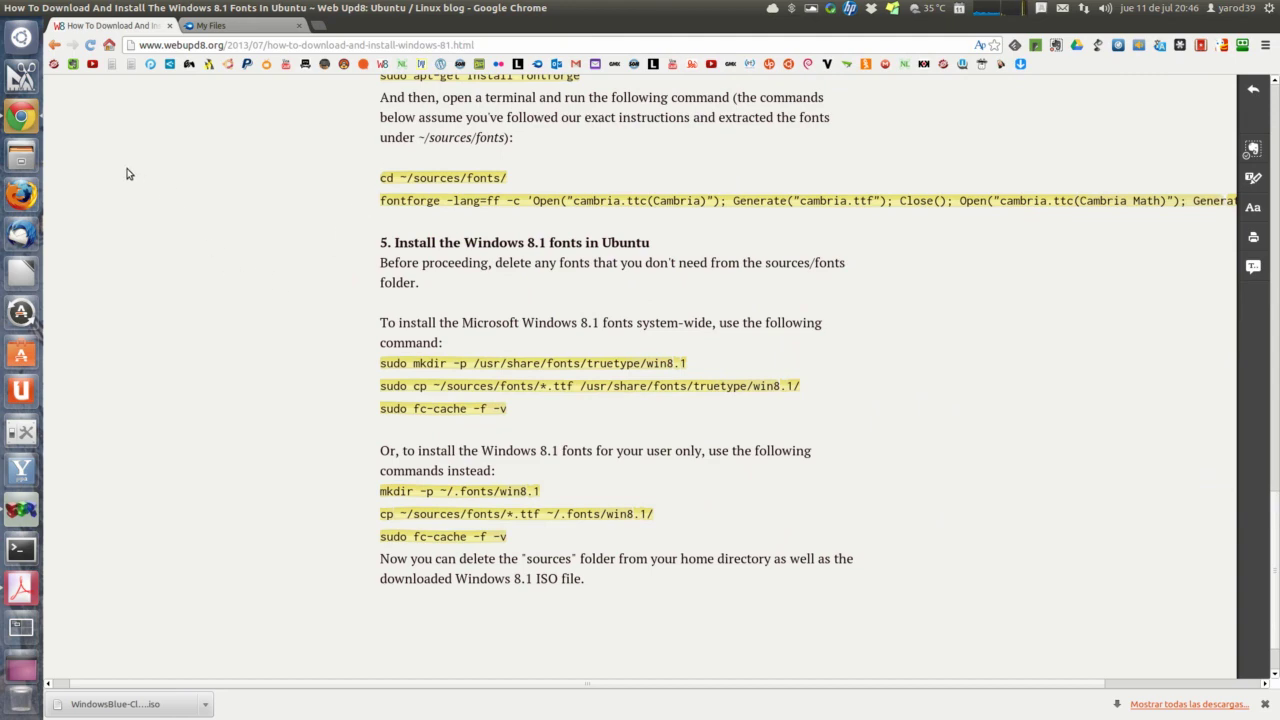
click(22, 272)
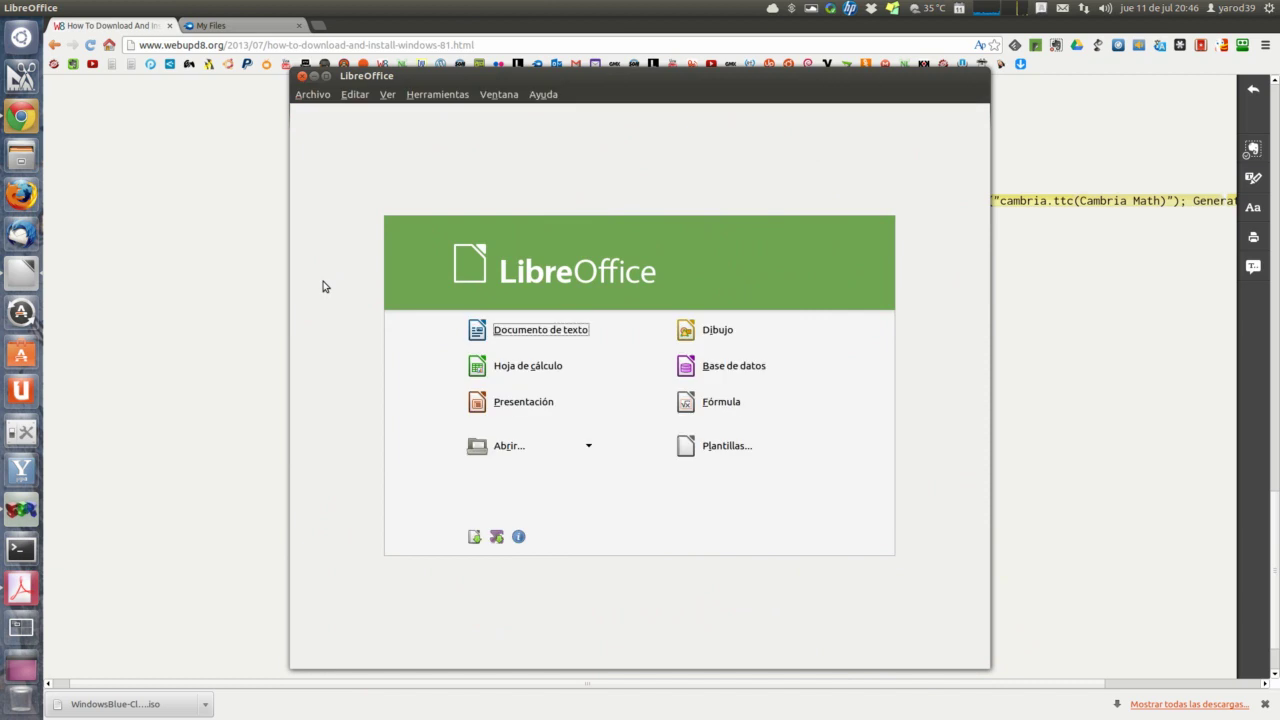
click(519, 333)
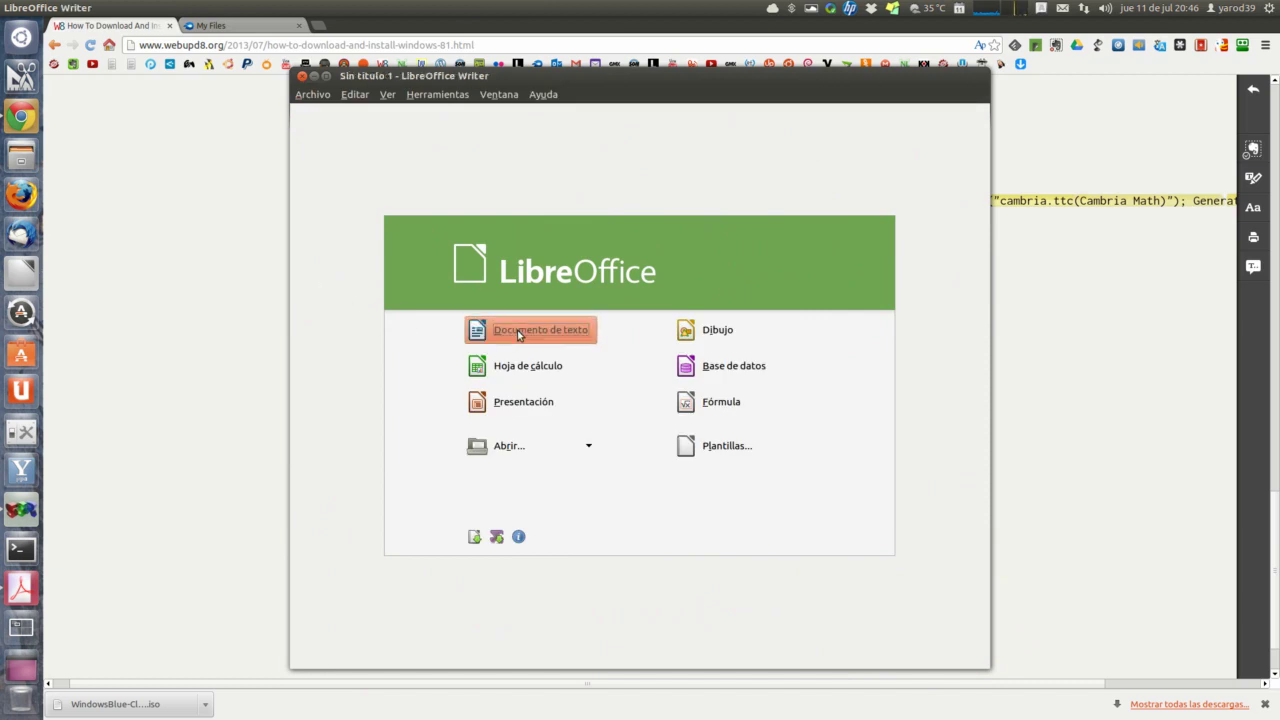
Step: Scroll up and down through the font name list to review the installed fonts
click(547, 145)
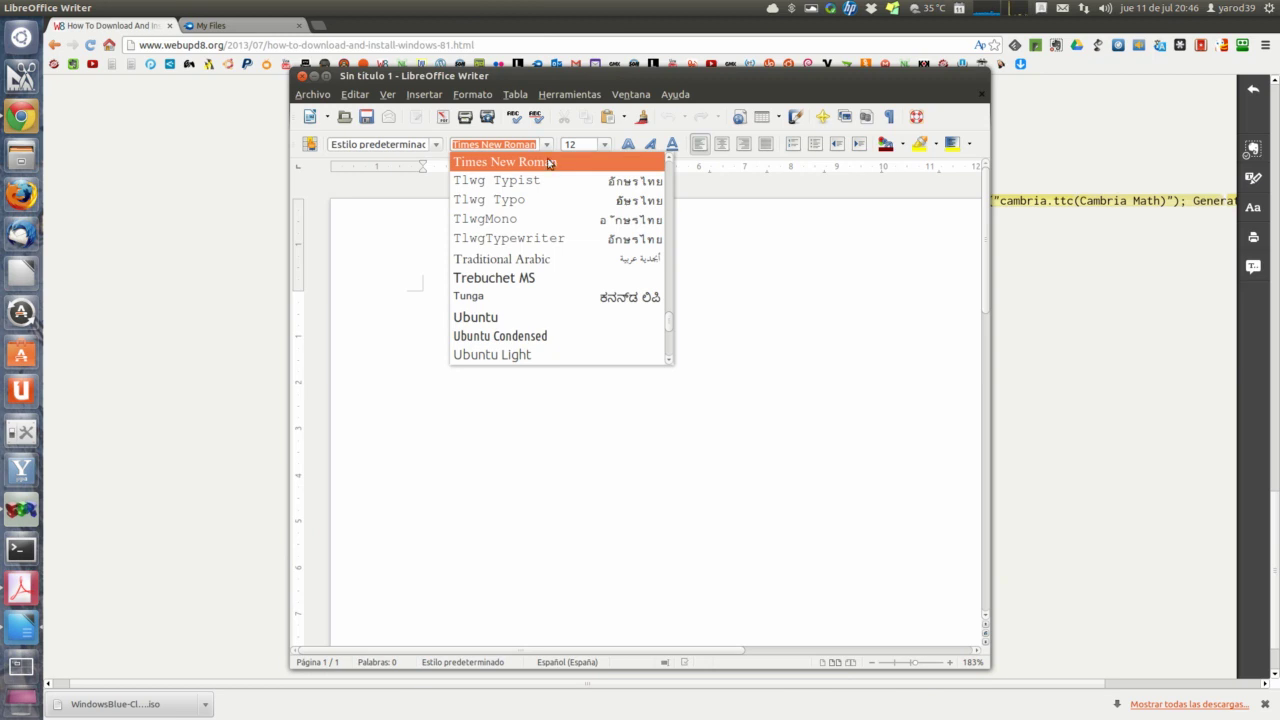
scroll(551, 286, down, 3)
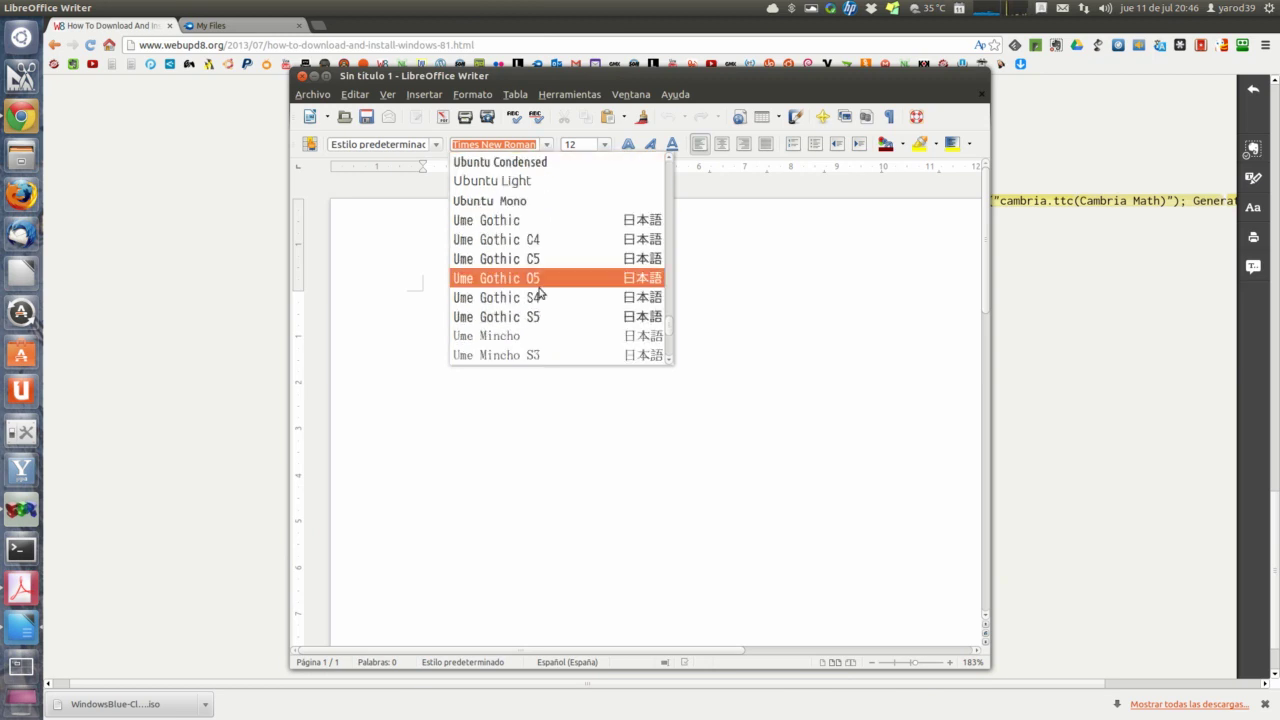
scroll(538, 290, down, 12)
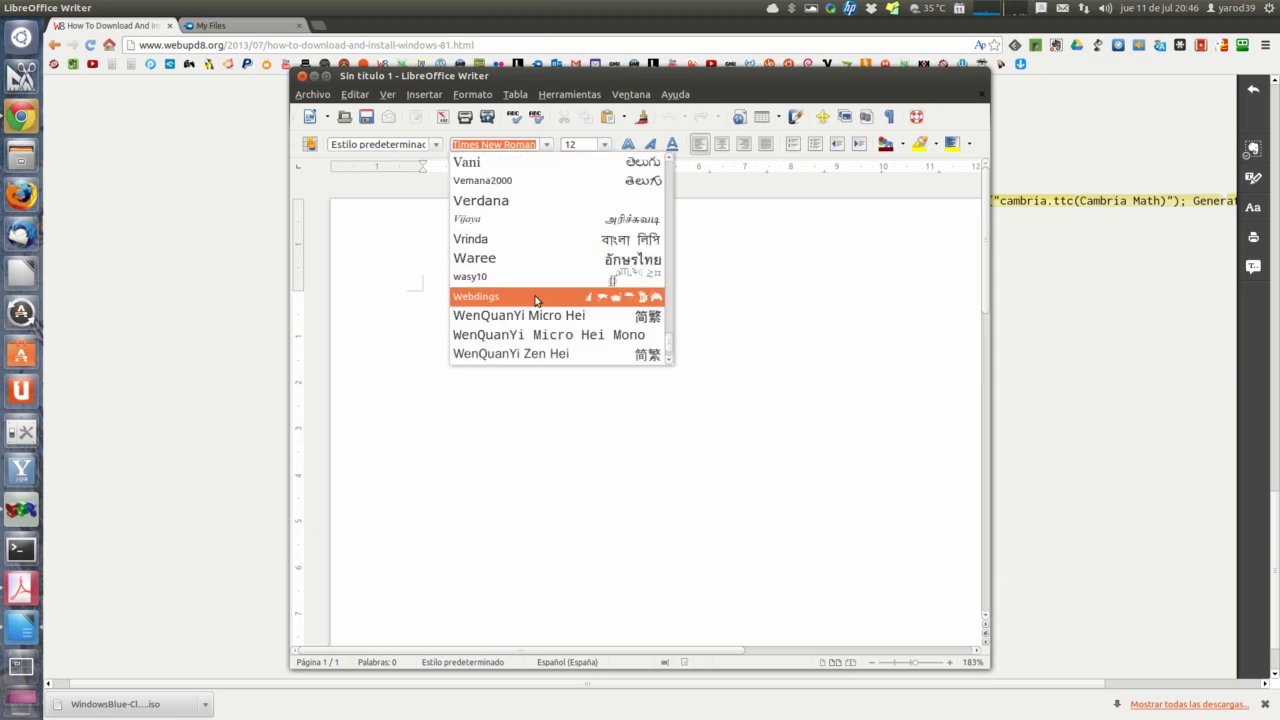
scroll(535, 300, down, 2)
scroll(535, 300, up, 3)
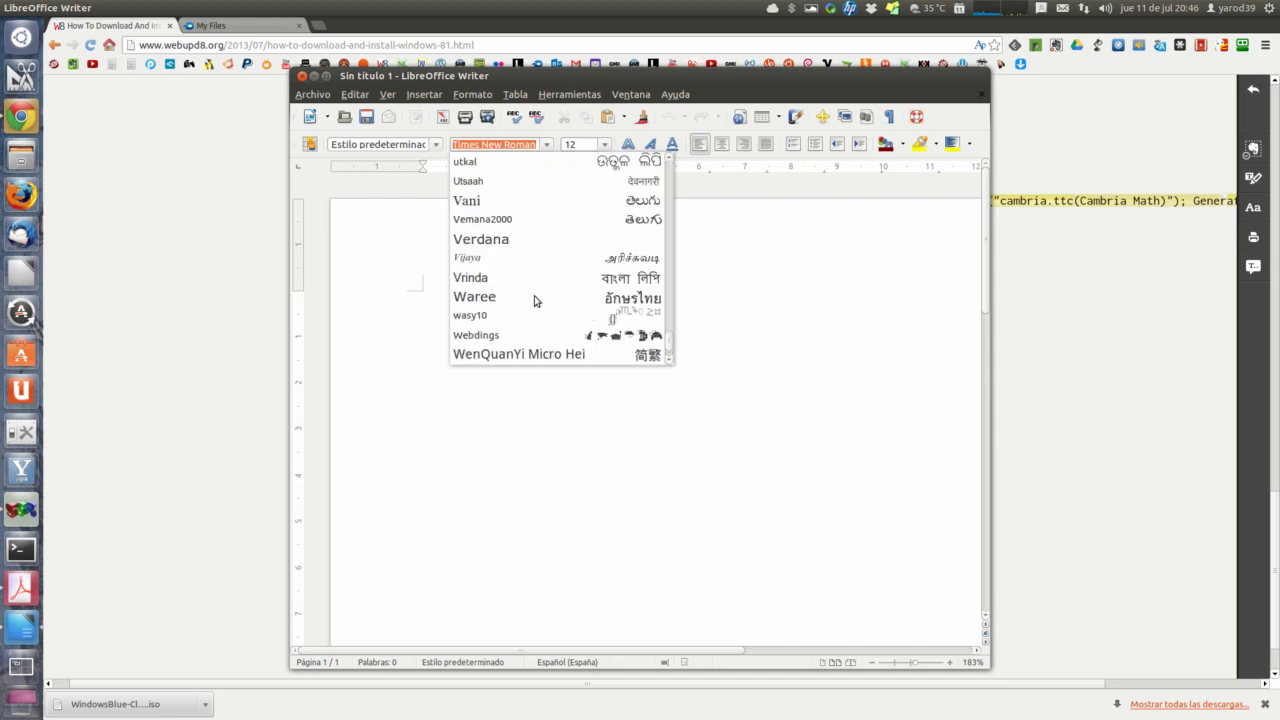
scroll(535, 300, up, 20)
scroll(535, 300, up, 15)
scroll(535, 300, up, 12)
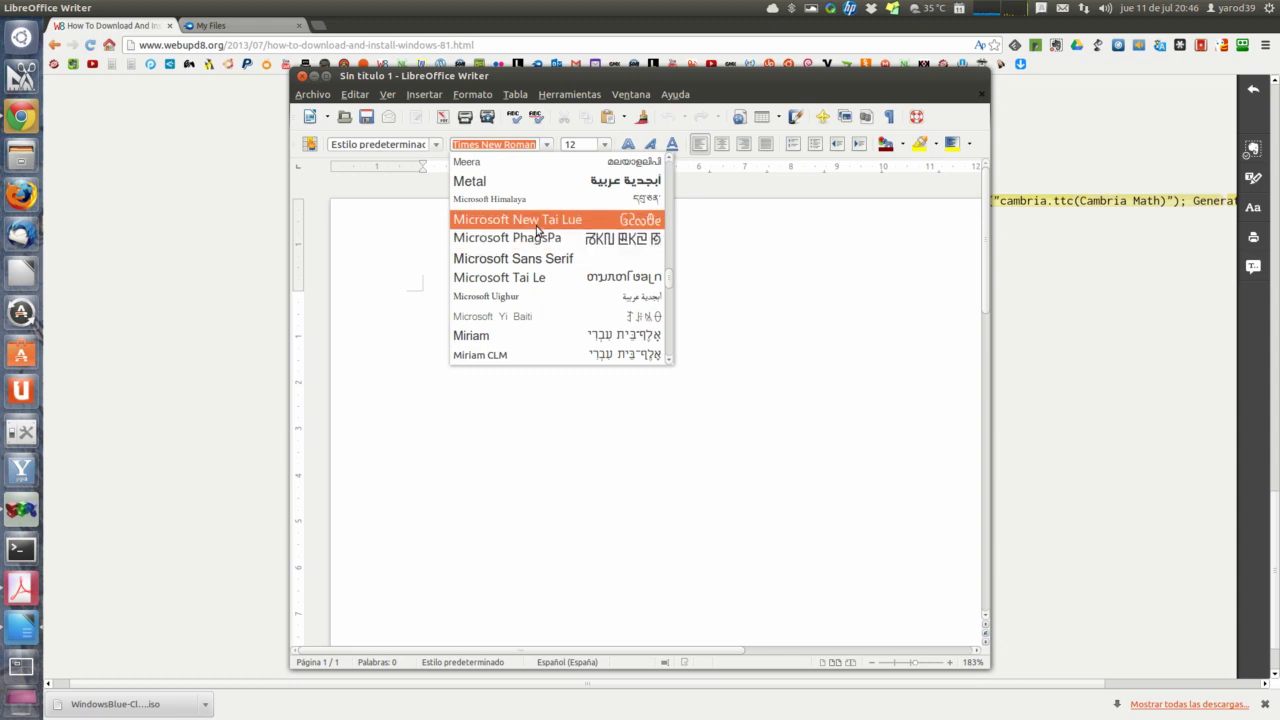
scroll(537, 232, up, 15)
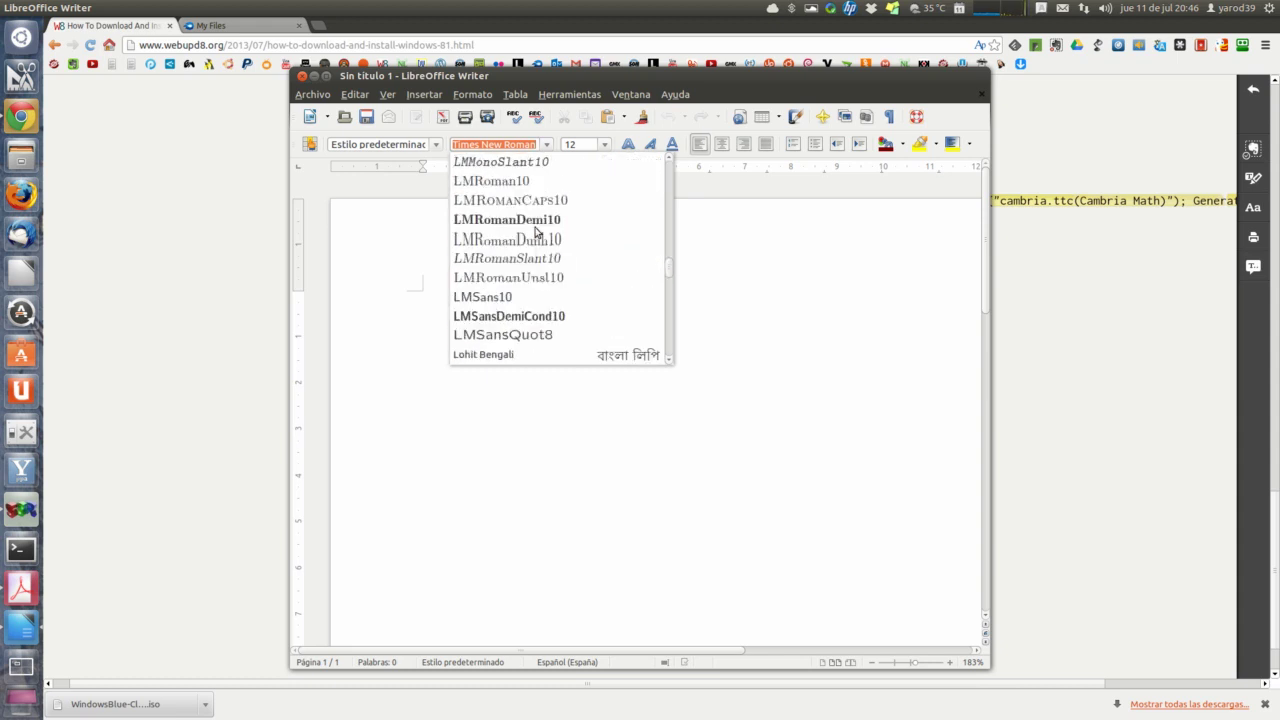
scroll(535, 232, up, 15)
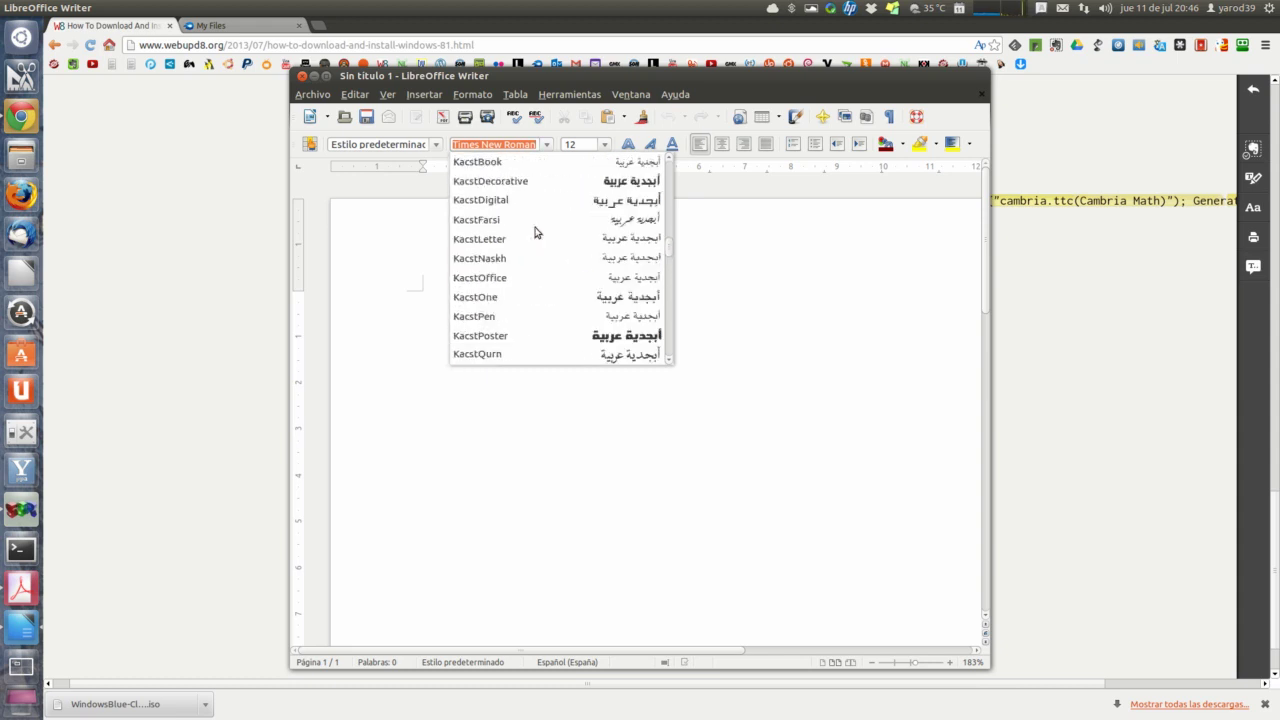
scroll(535, 232, up, 15)
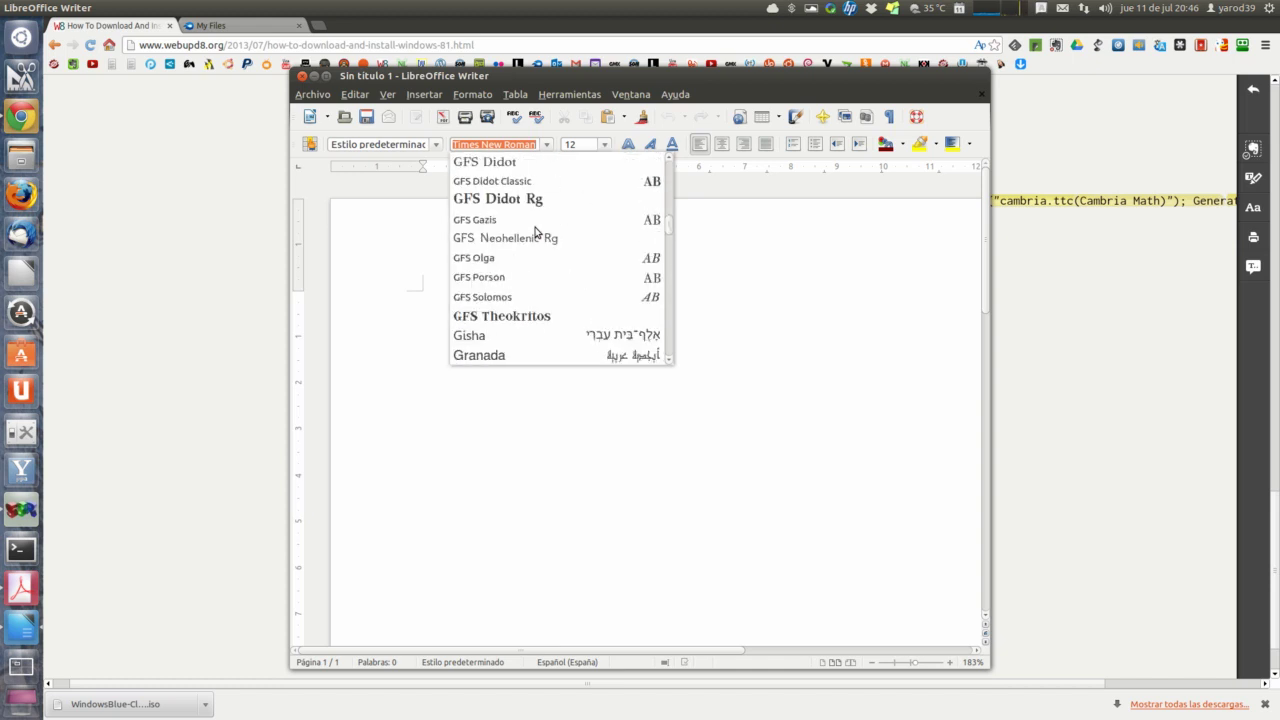
scroll(535, 232, up, 15)
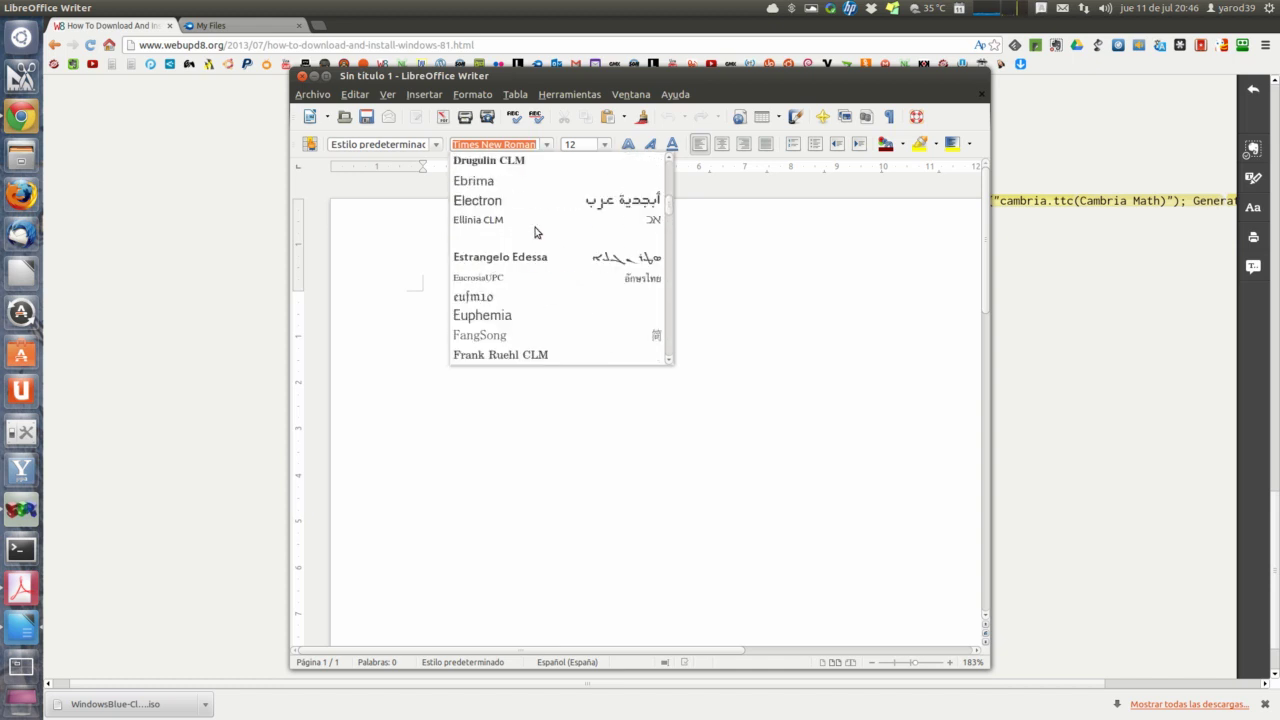
scroll(535, 232, up, 15)
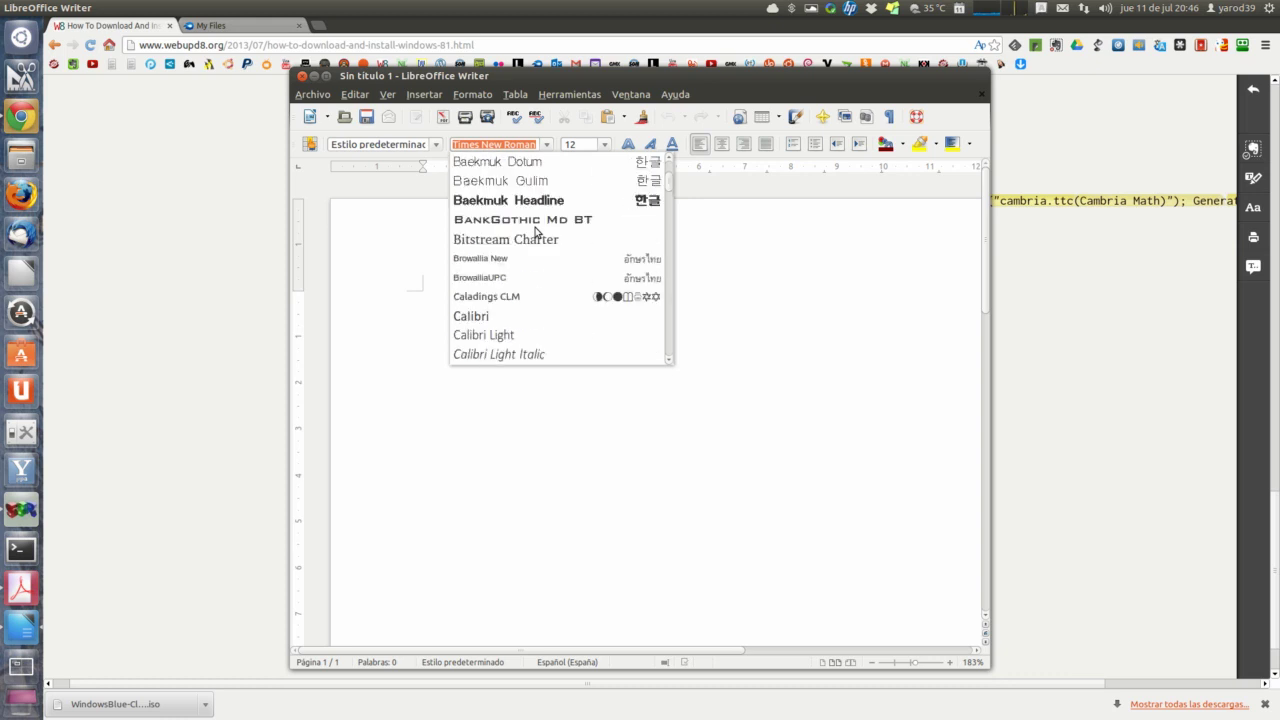
scroll(535, 232, up, 8)
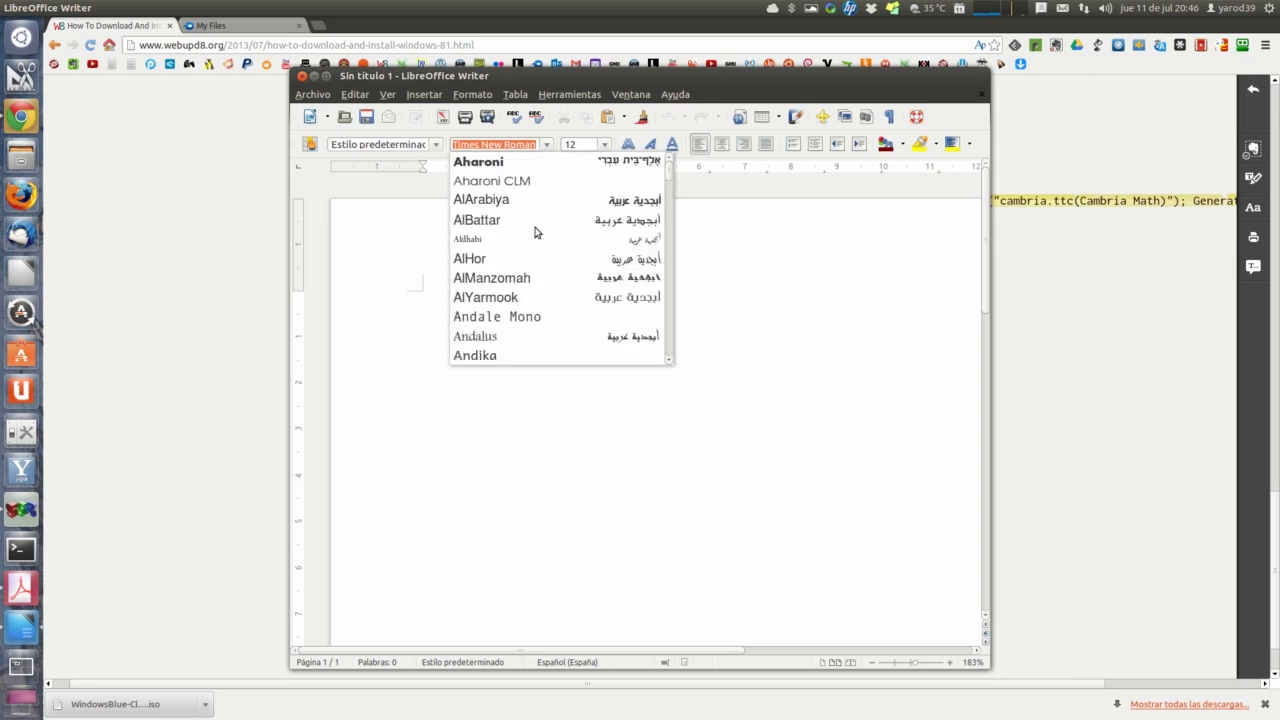
scroll(535, 232, down, 8)
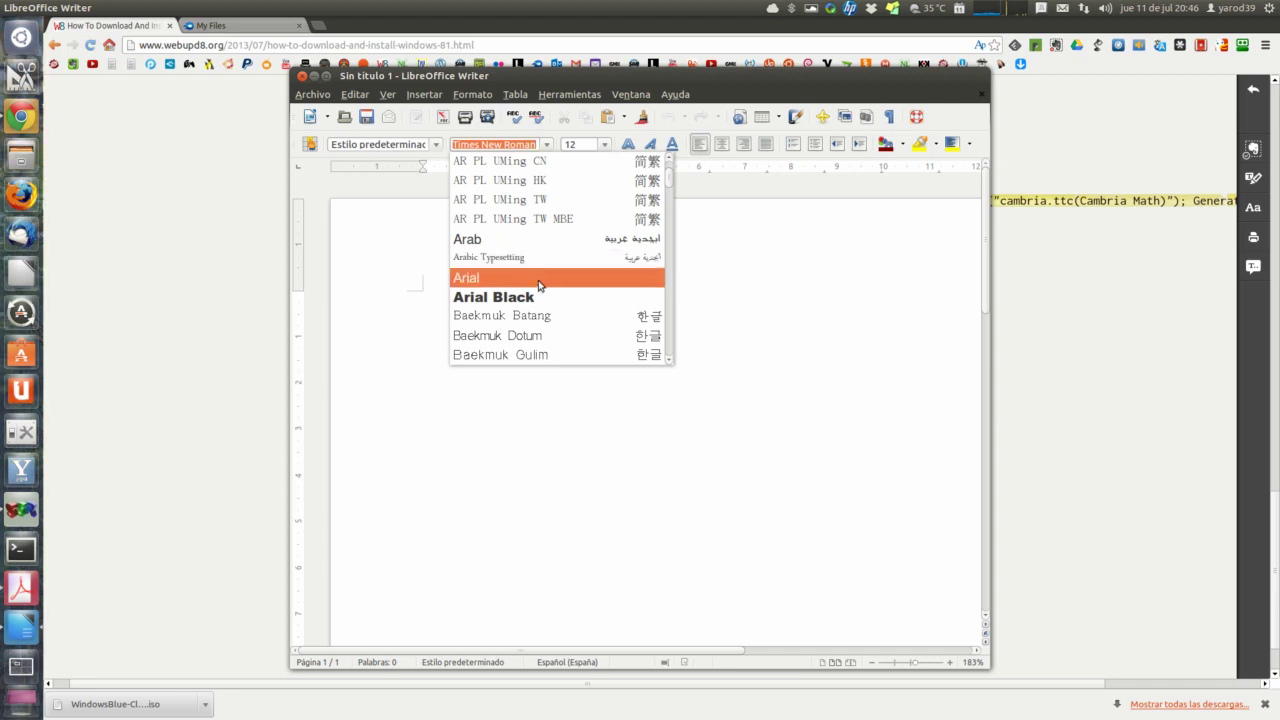
Step: Set the document font to Arial, then change it to Calibri
click(540, 280)
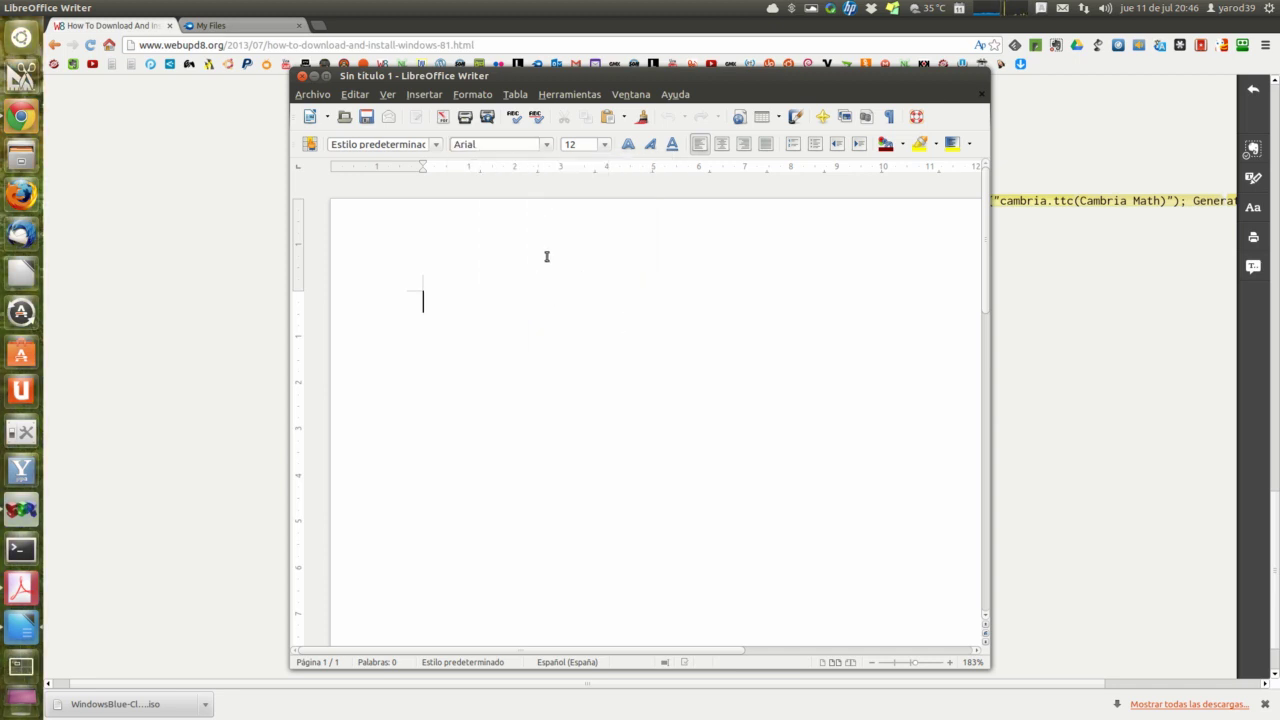
click(548, 145)
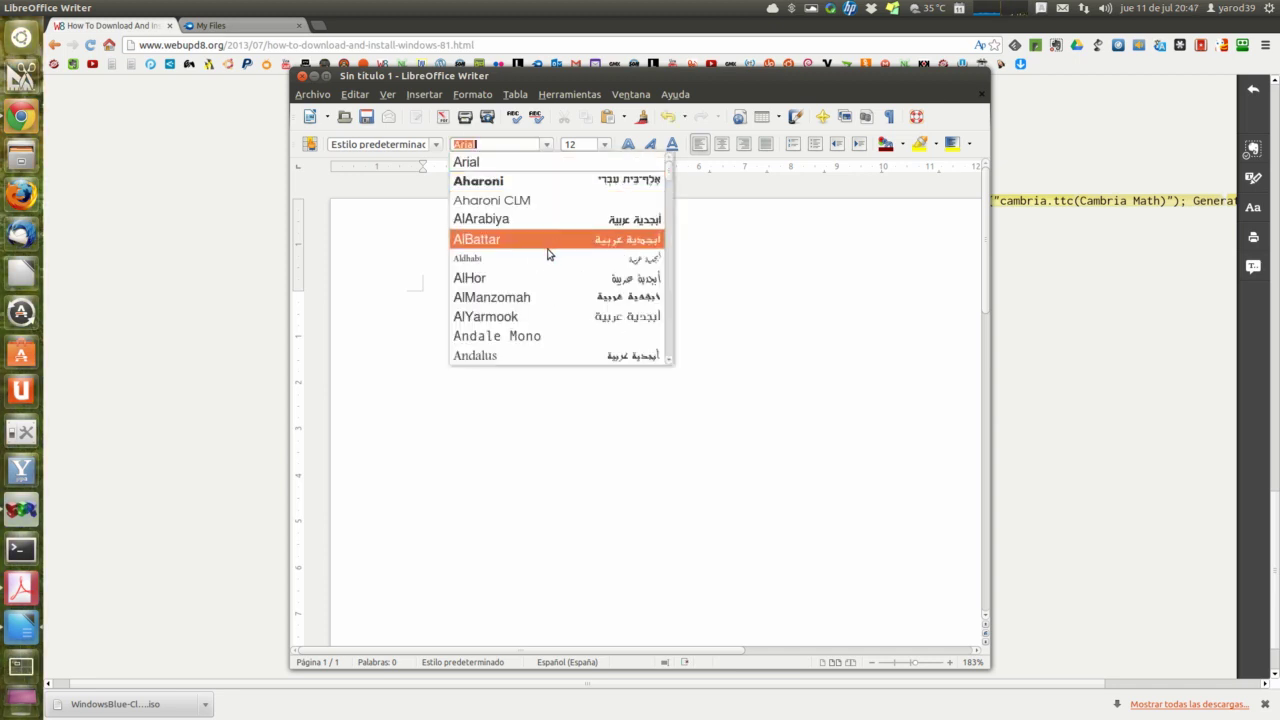
scroll(547, 255, down, 10)
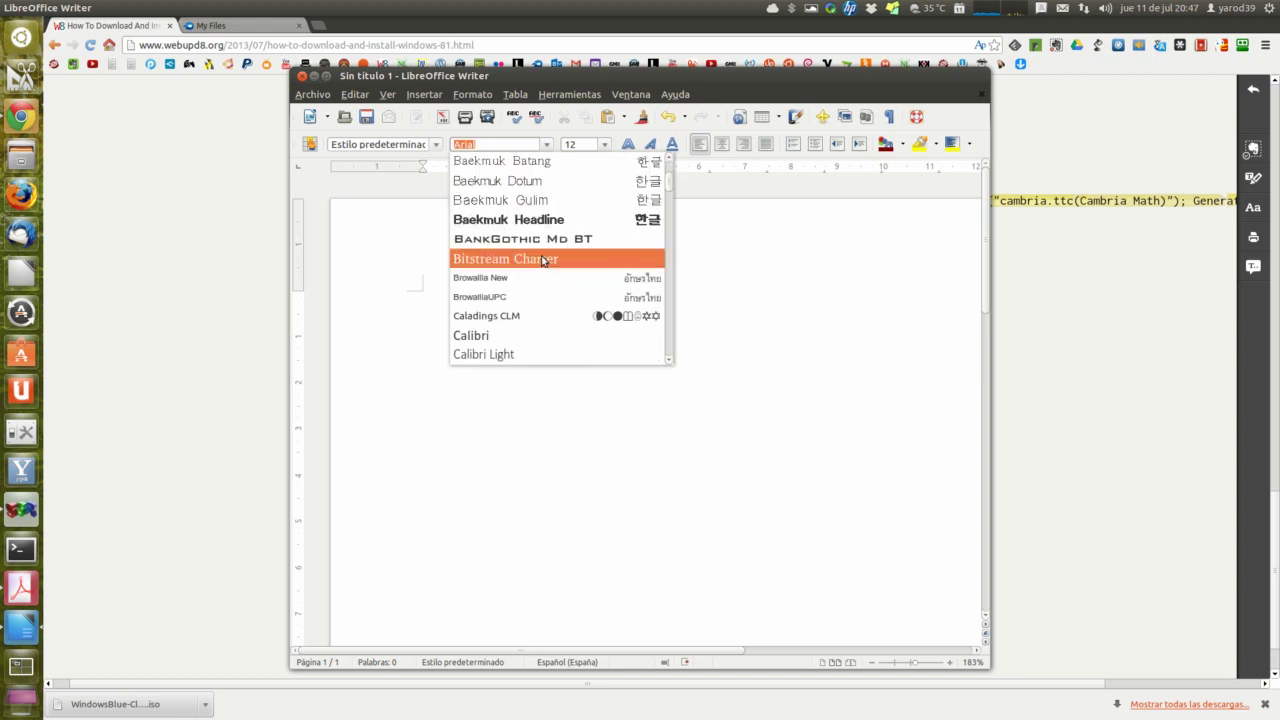
click(547, 340)
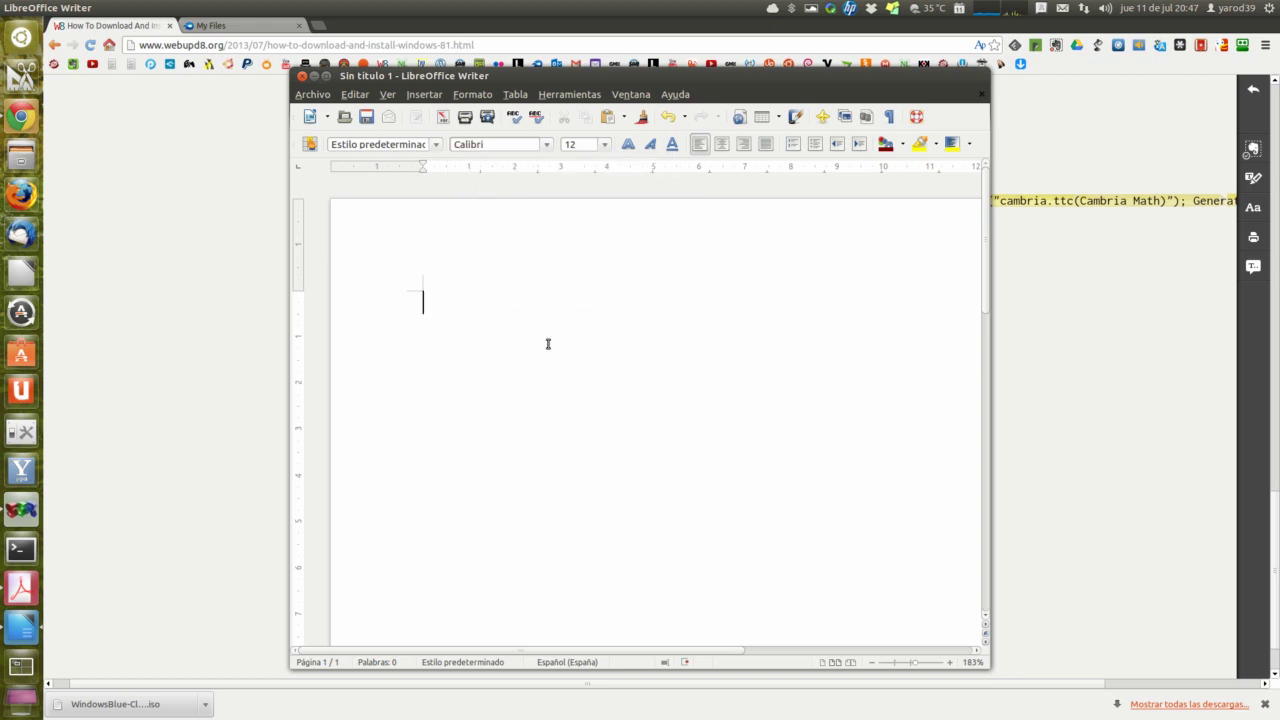
Step: Scroll down through the whole font list again
click(546, 146)
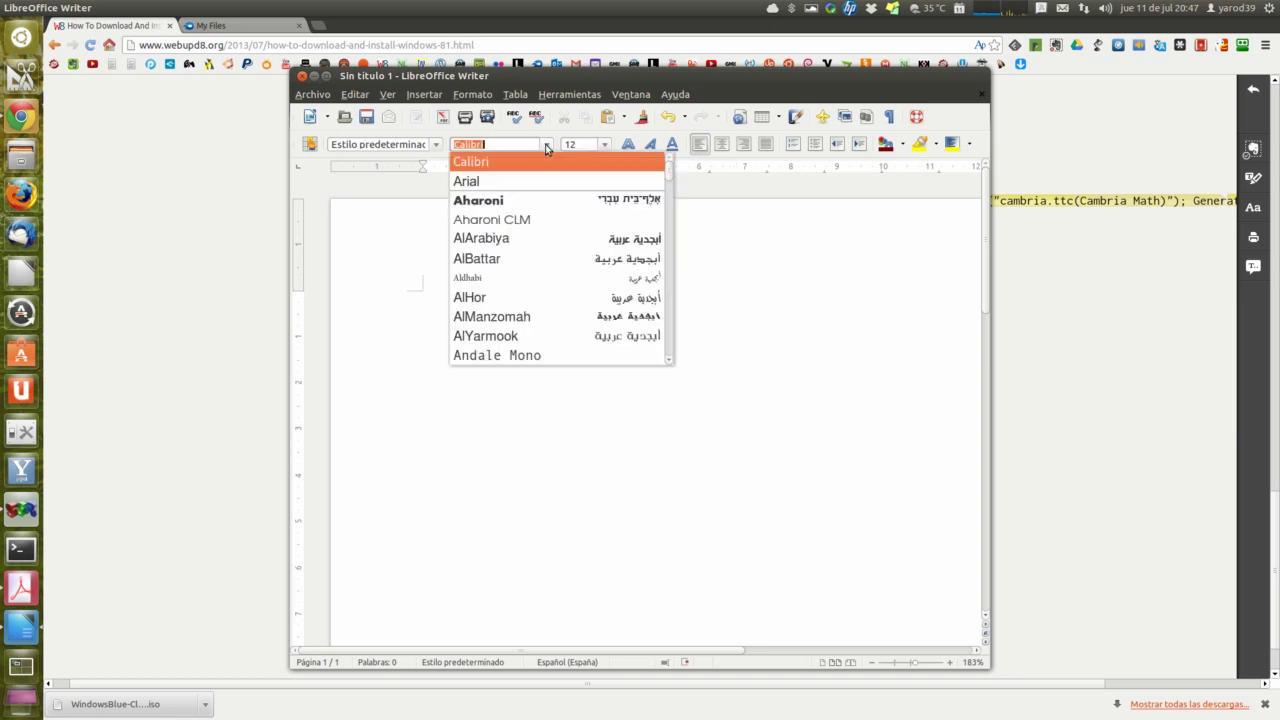
scroll(547, 269, down, 1)
scroll(545, 275, down, 3)
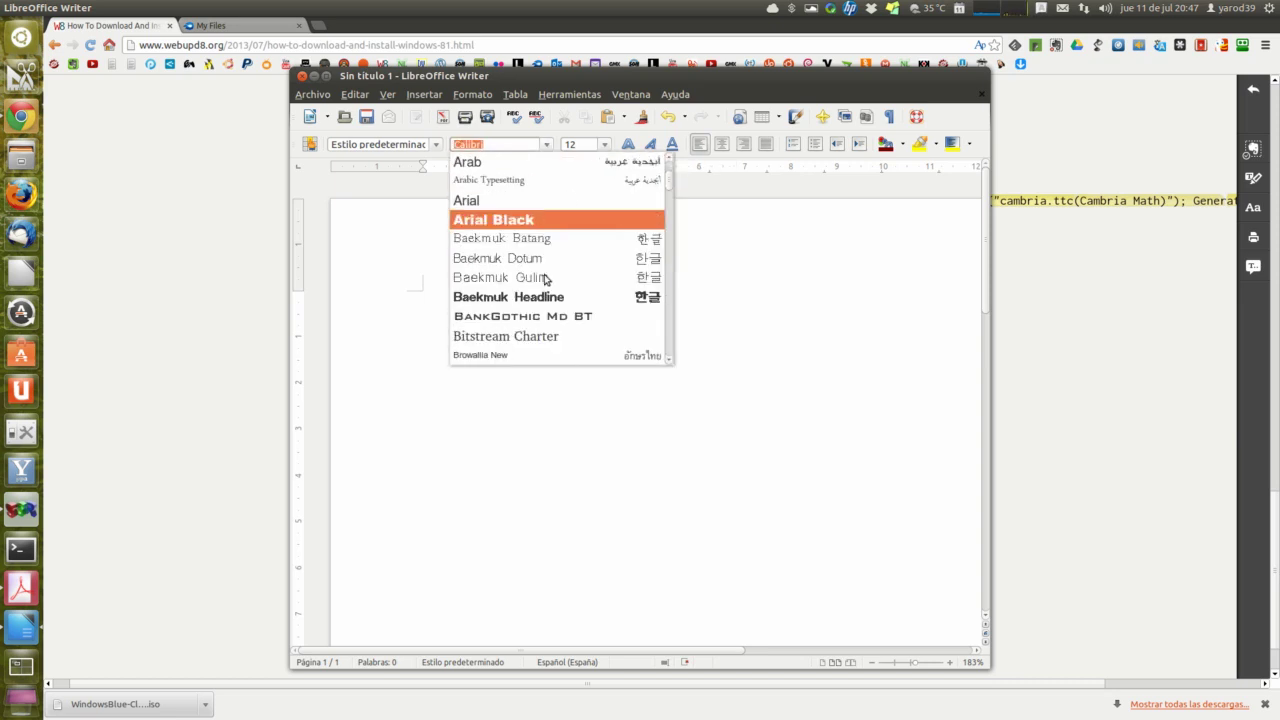
scroll(545, 278, down, 3)
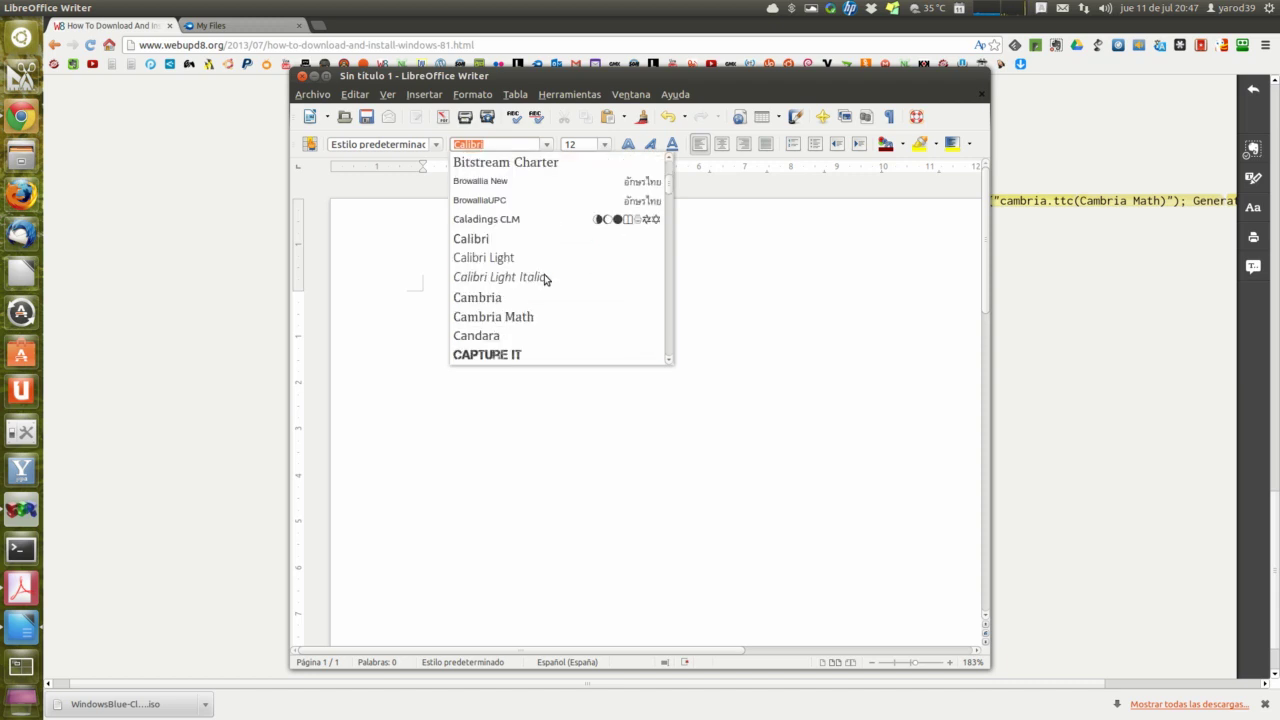
scroll(545, 278, down, 3)
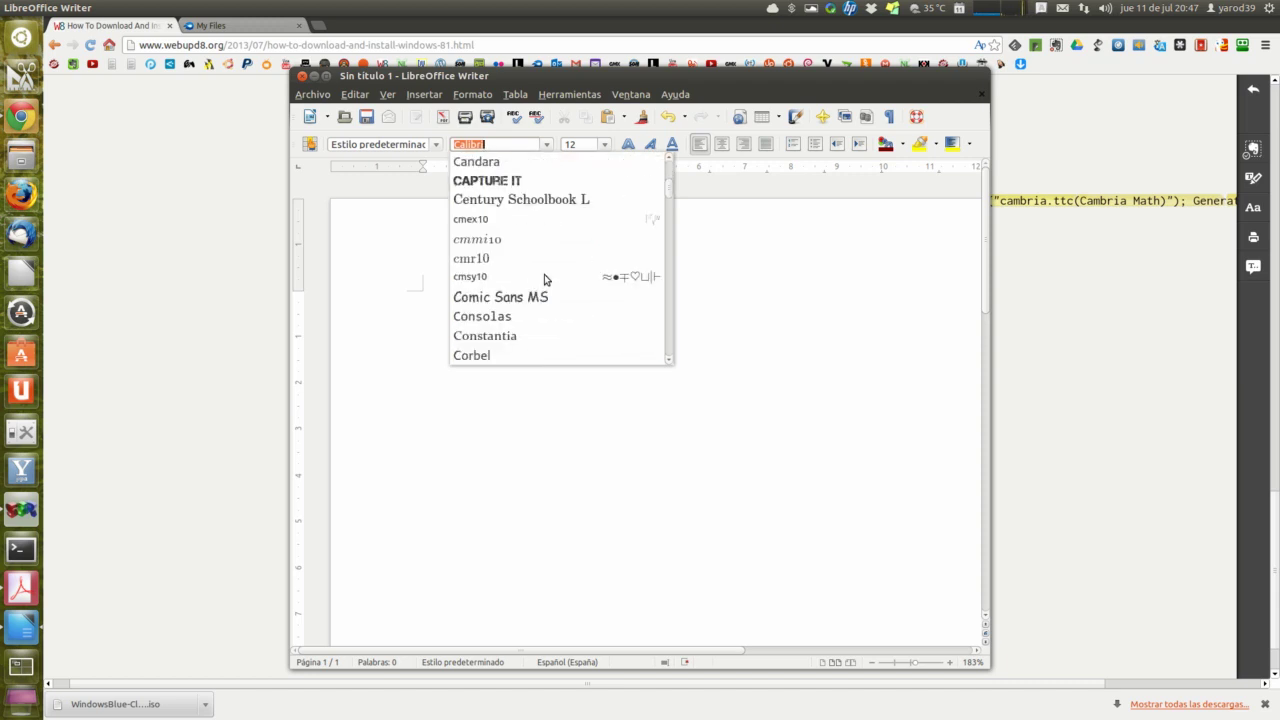
scroll(545, 279, down, 7)
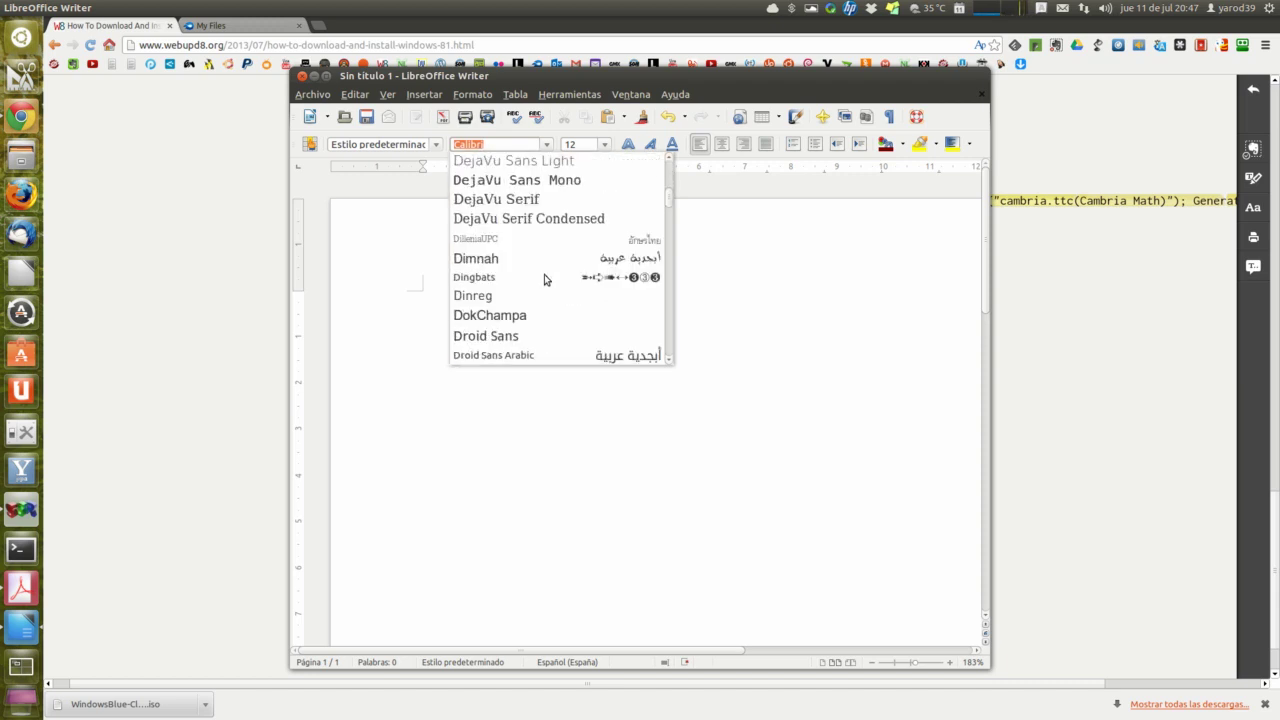
scroll(545, 278, down, 8)
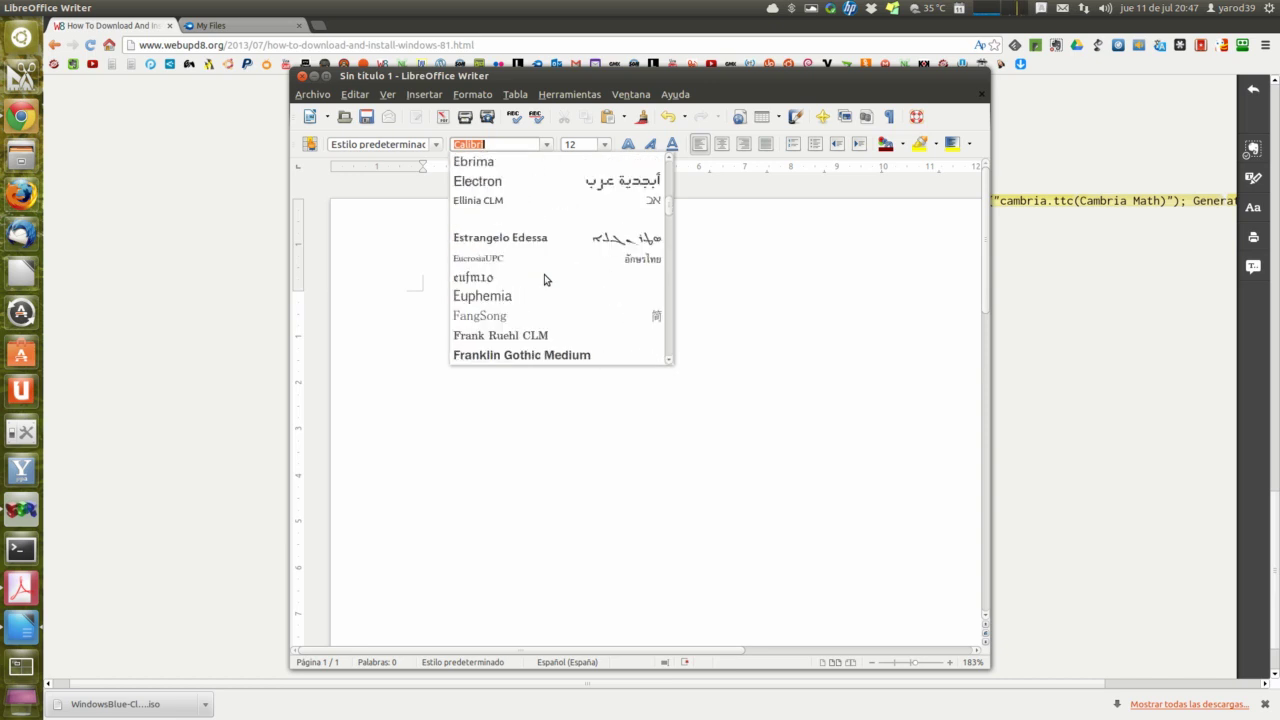
scroll(545, 278, down, 3)
scroll(545, 279, down, 5)
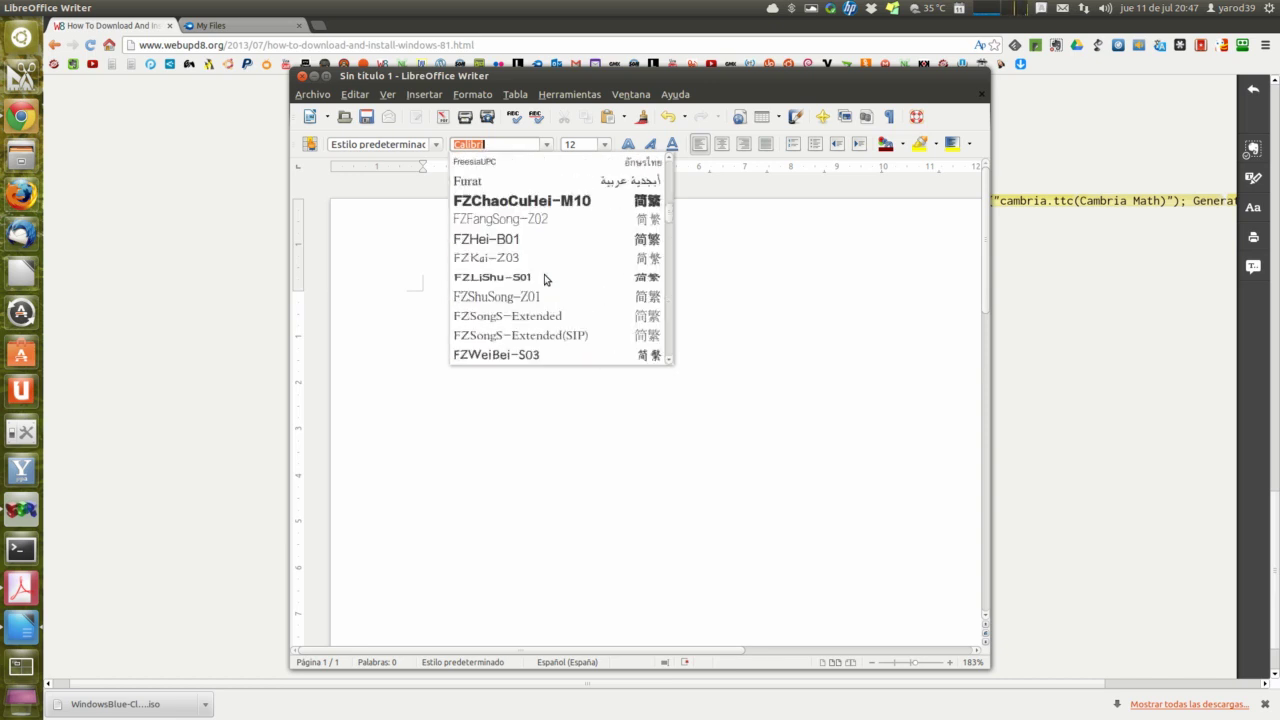
scroll(545, 279, down, 3)
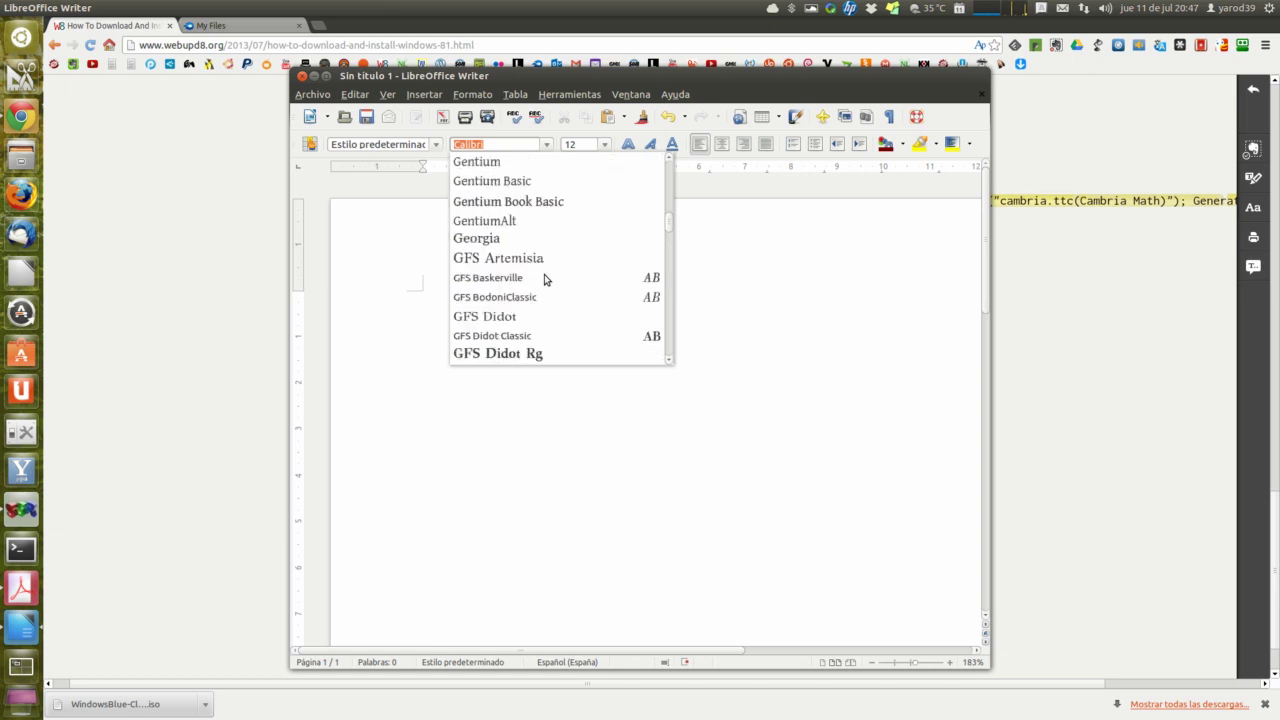
scroll(545, 278, down, 10)
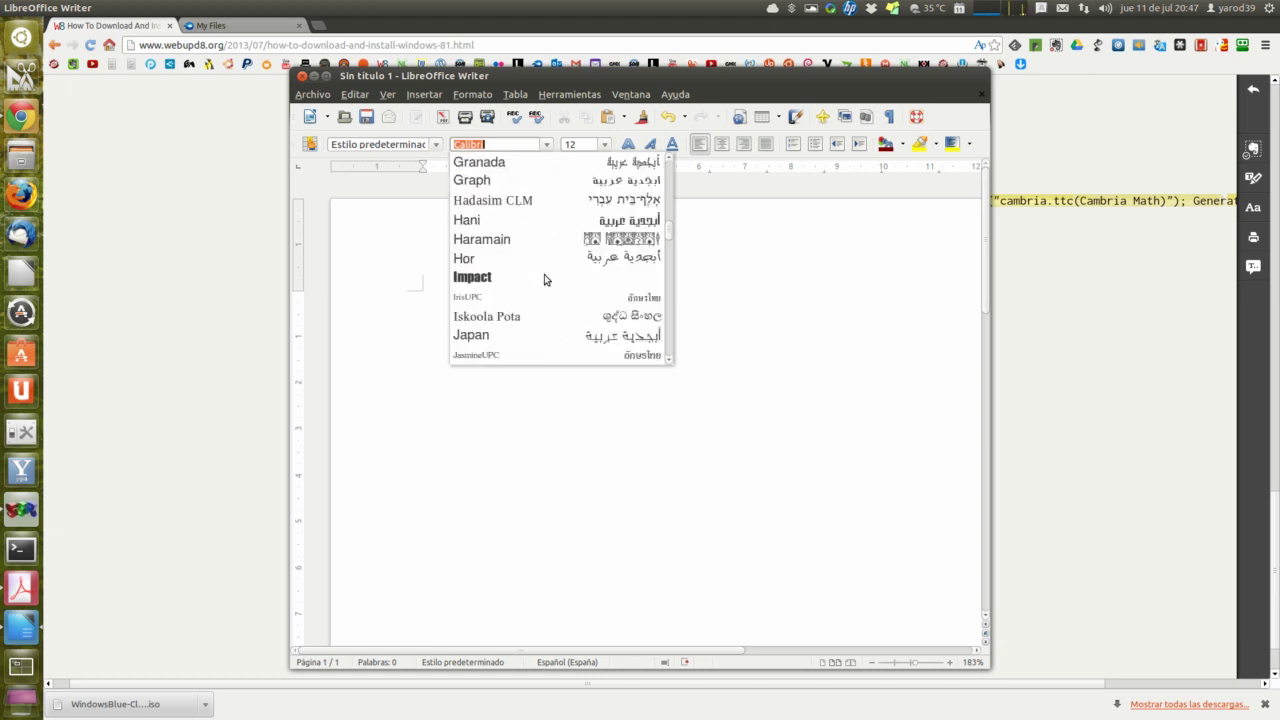
scroll(545, 279, down, 10)
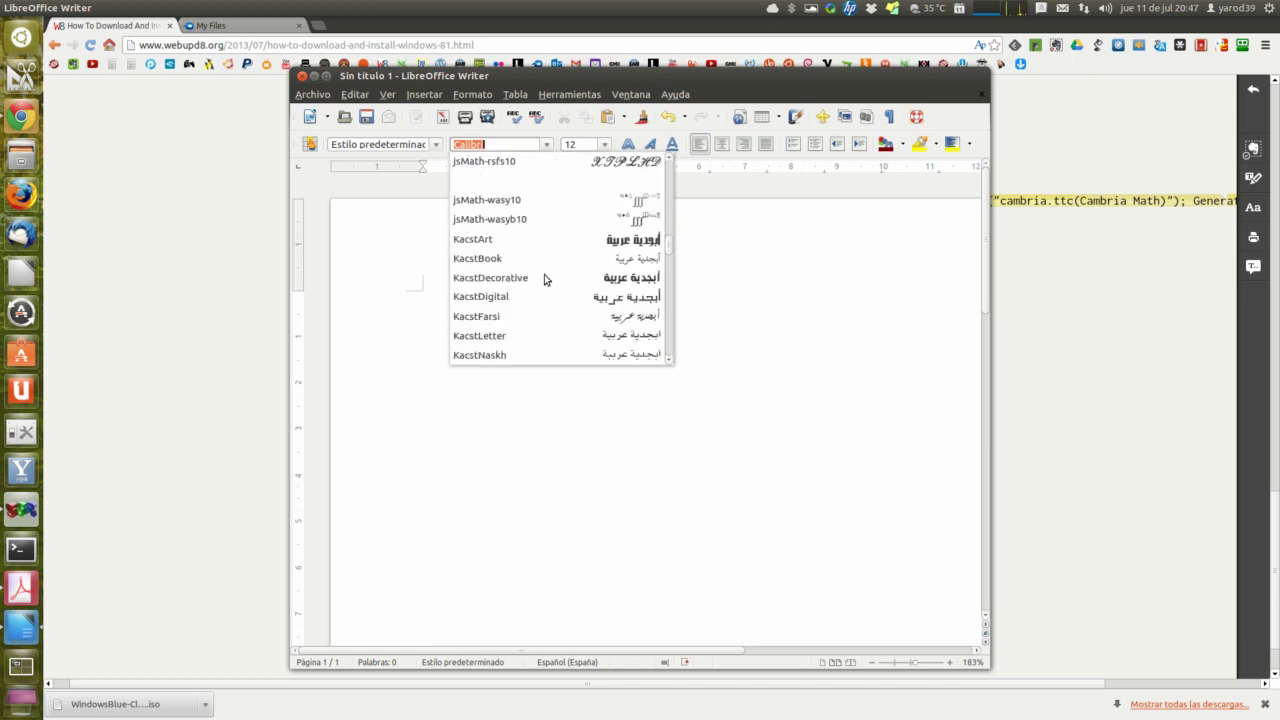
scroll(545, 279, down, 10)
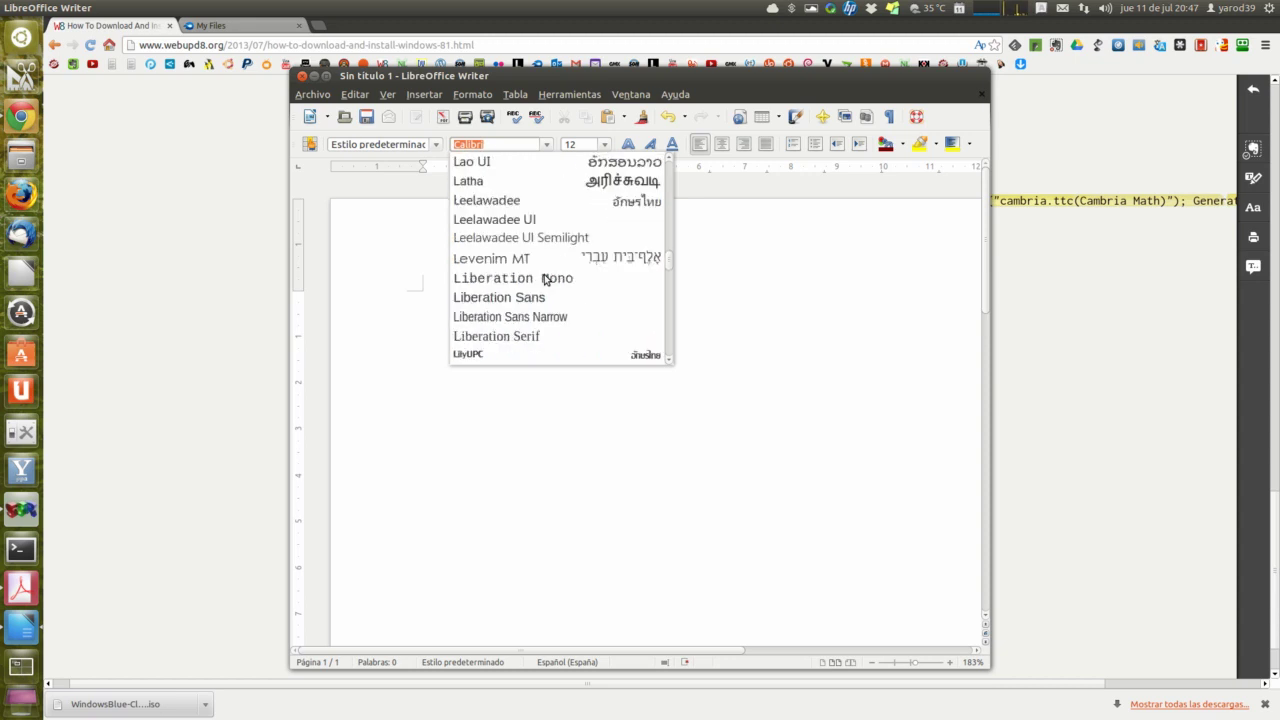
scroll(545, 278, down, 3)
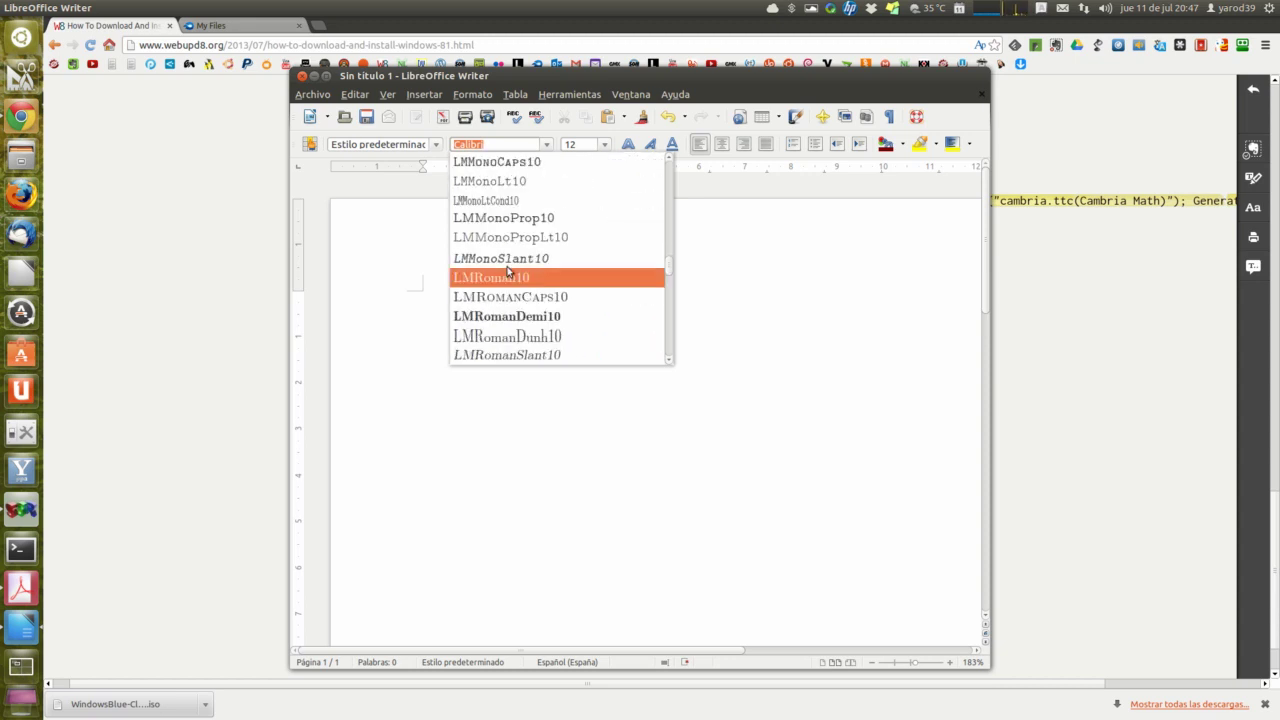
Step: Dismiss the font list and close the untitled document with Cerrar sin guardar
click(301, 78)
click(301, 78)
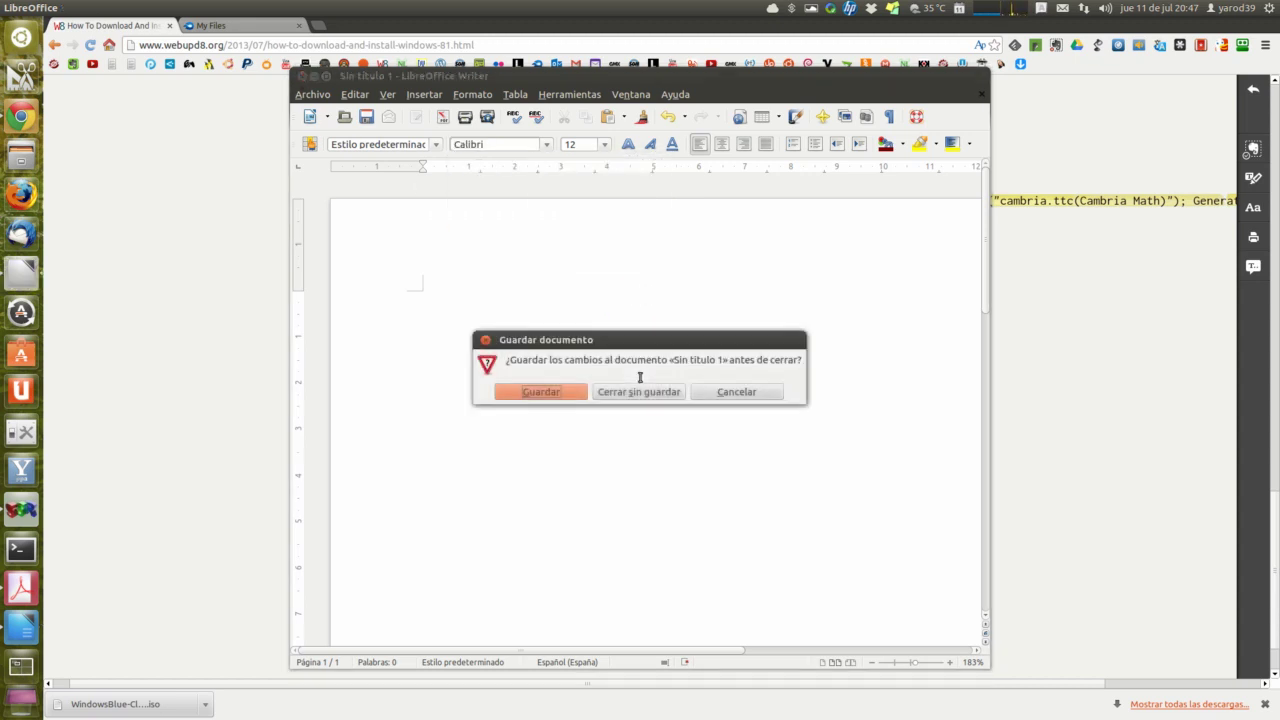
click(631, 398)
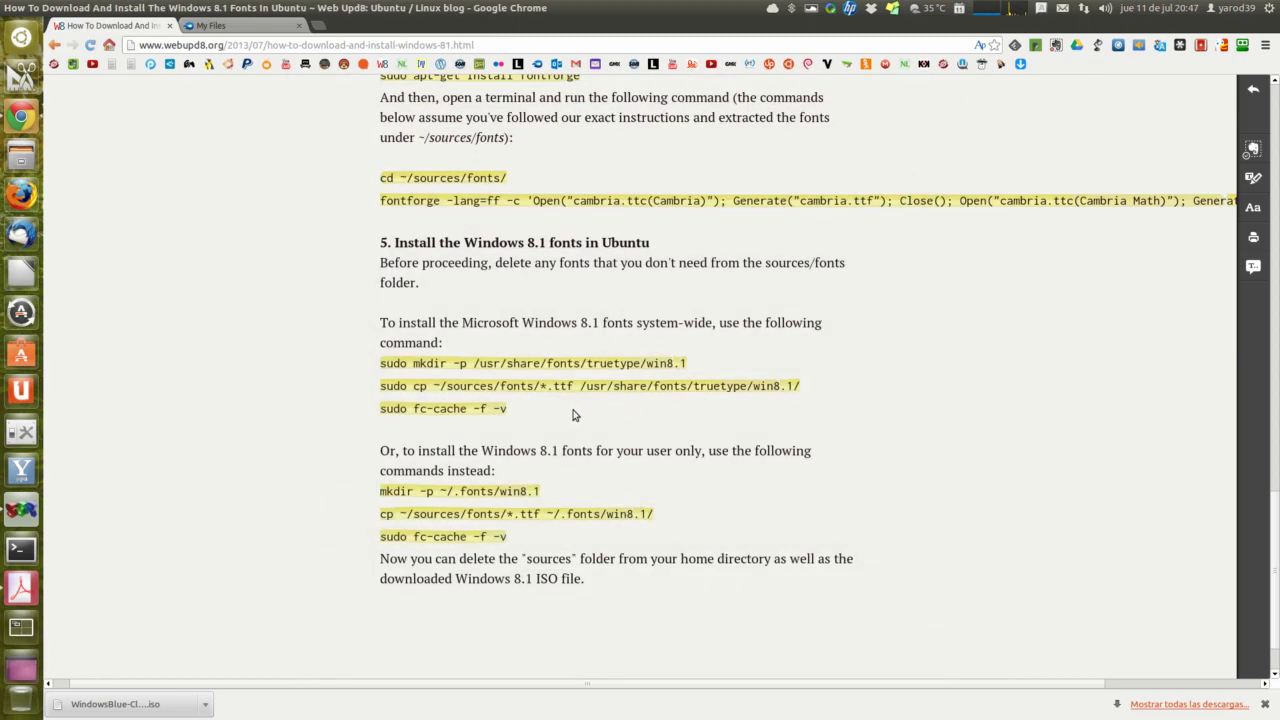
Step: Close the webupd8 tab, return to My Files from Upload Complete, and close Chrome
click(170, 27)
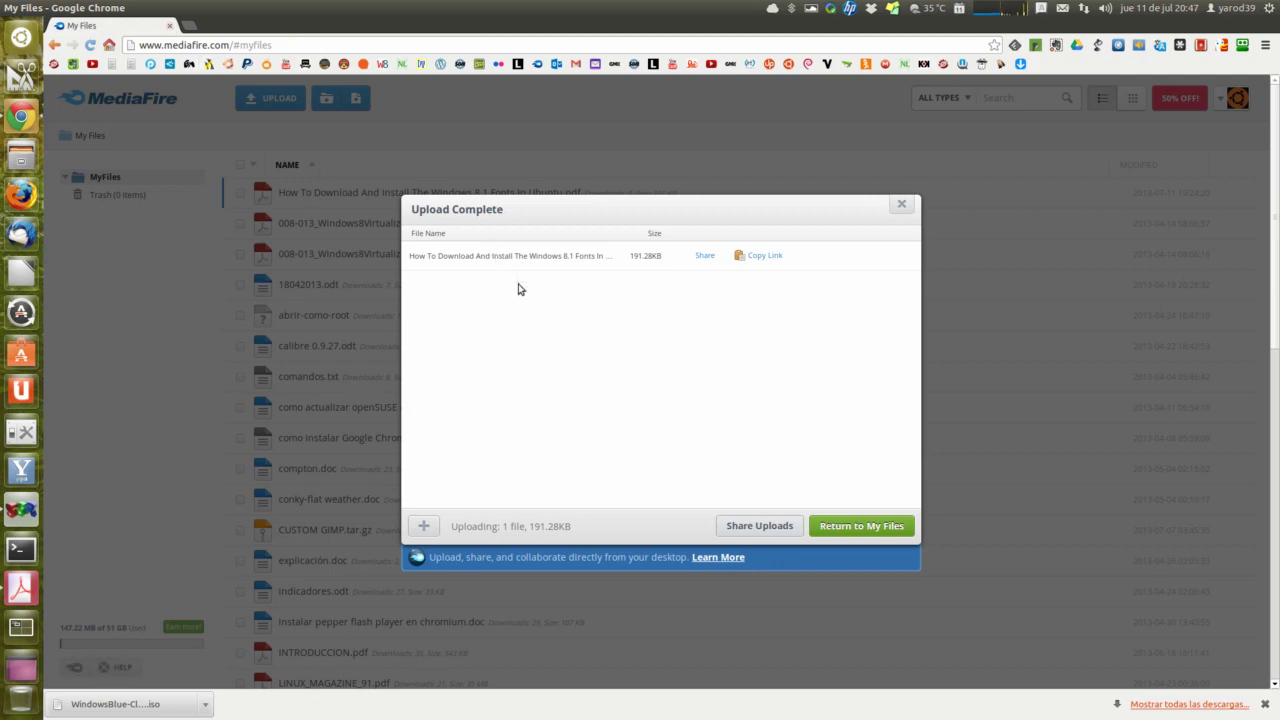
click(857, 527)
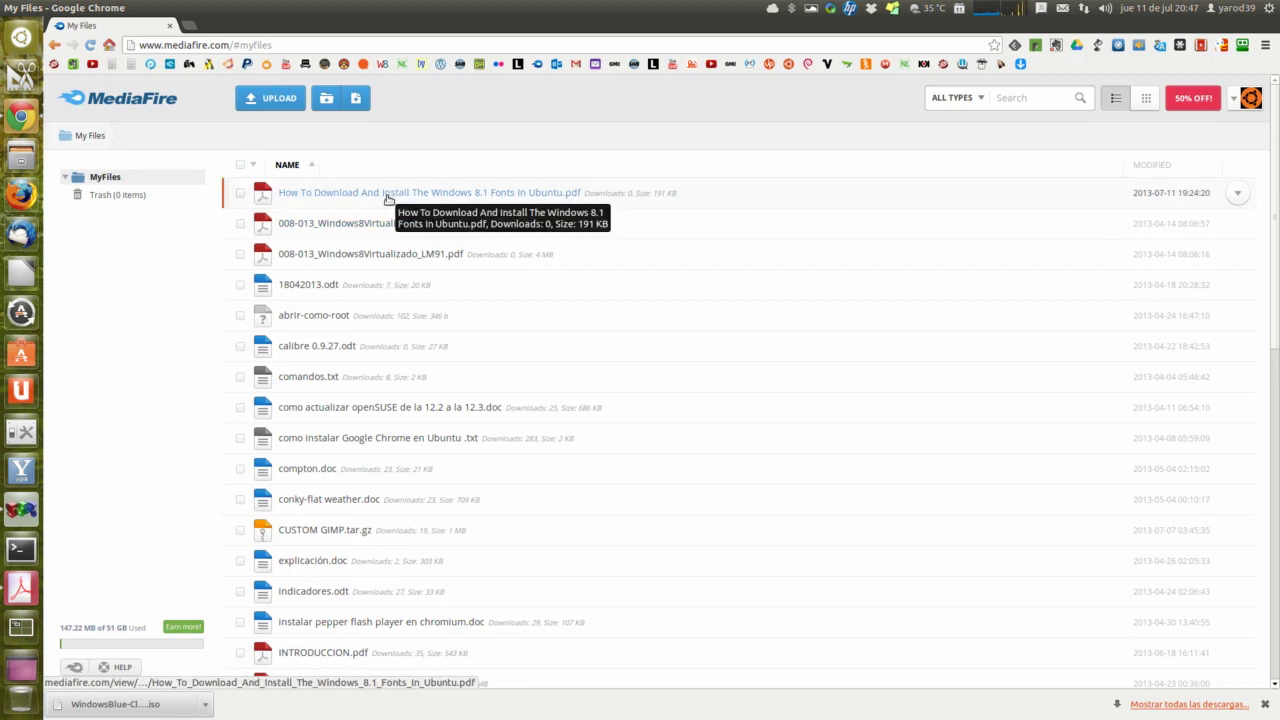
click(172, 27)
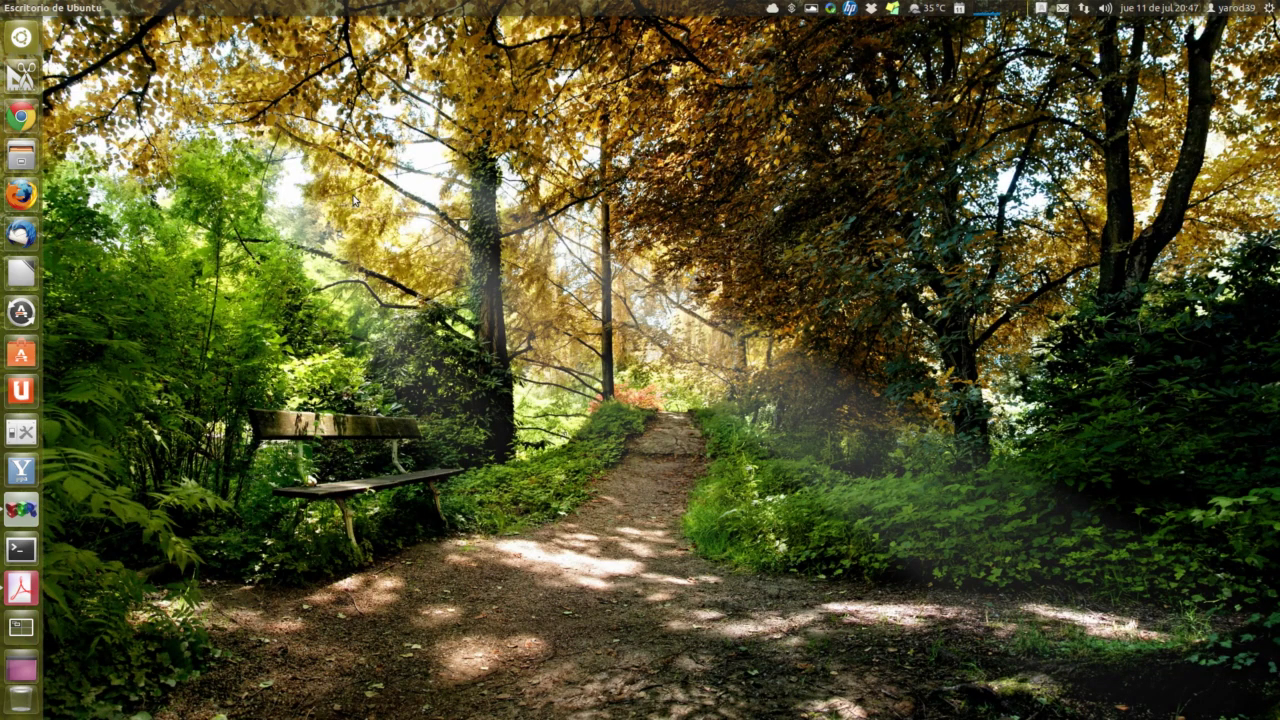
click(21, 588)
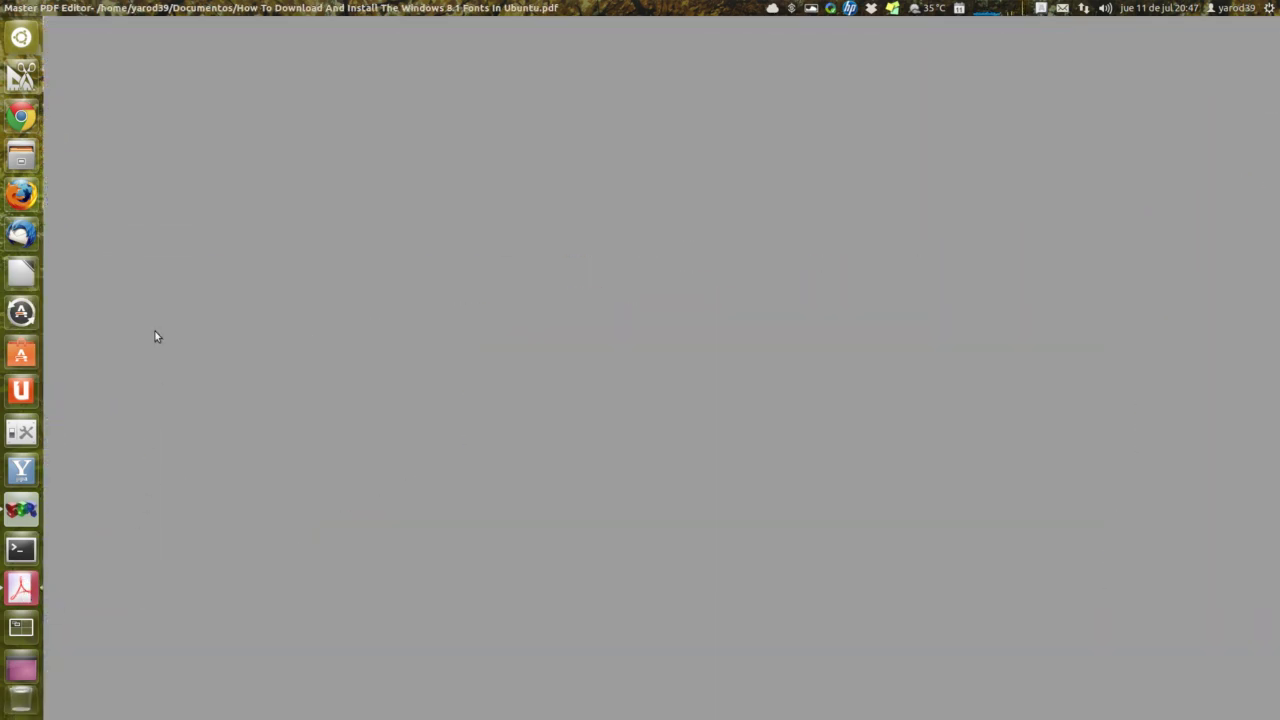
mouse_move(33, 7)
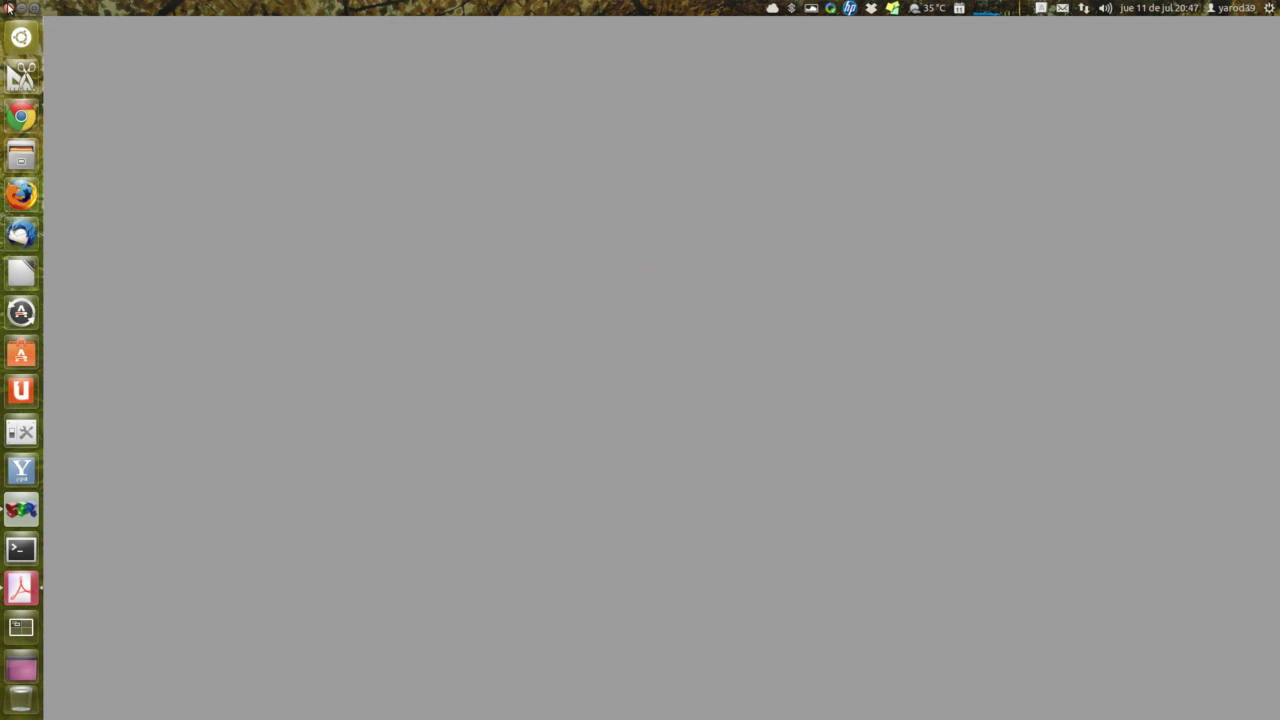
click(8, 8)
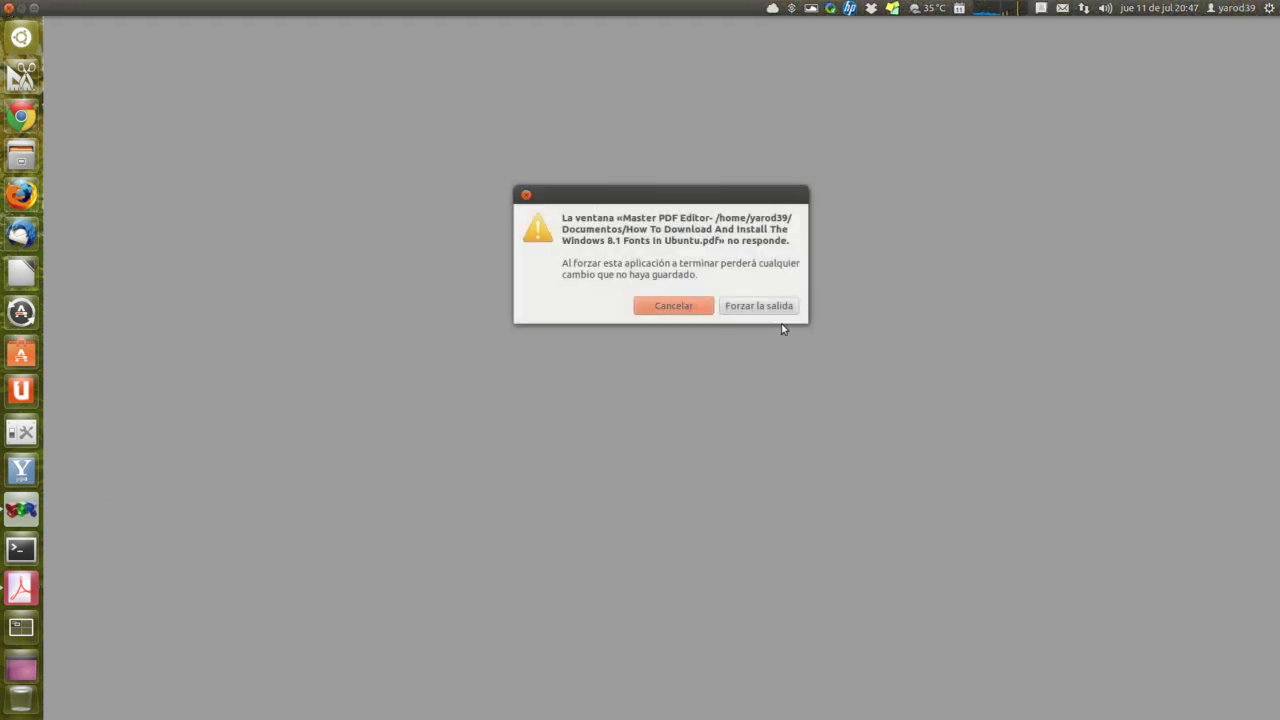
click(760, 306)
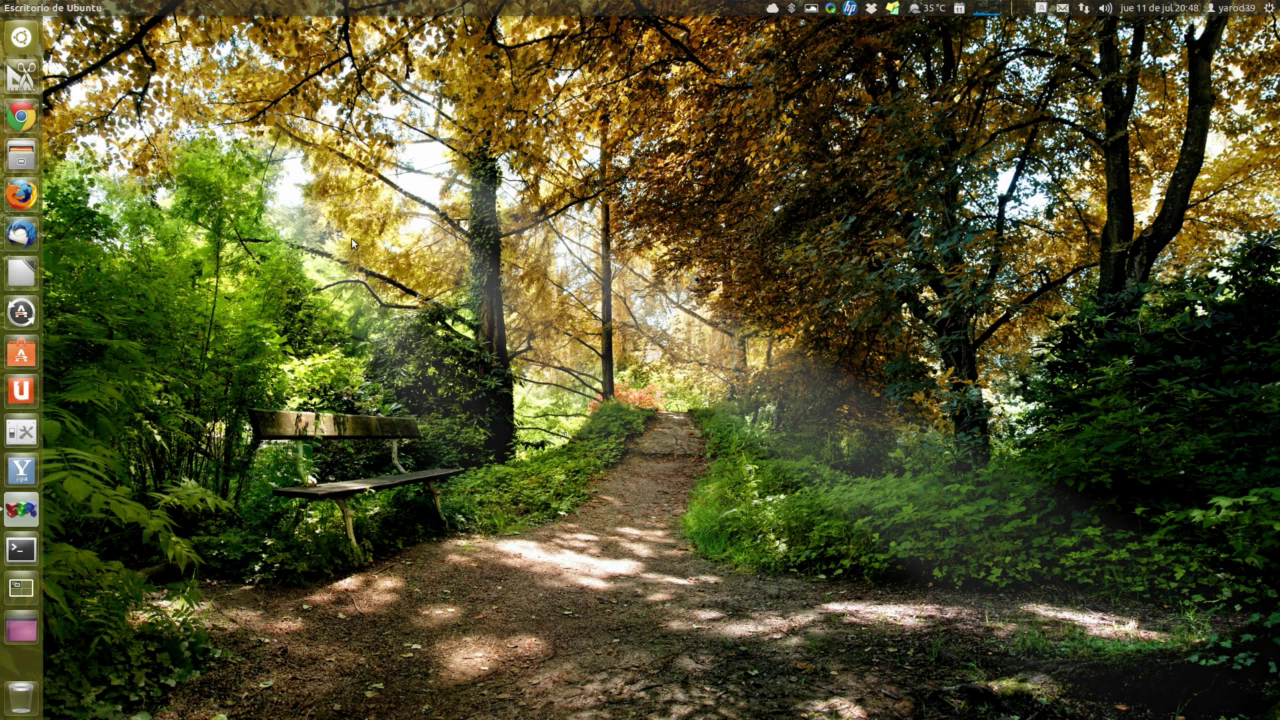
Step: In the Dash Applications grid, scroll down to VMware Workstation and launch it
click(24, 34)
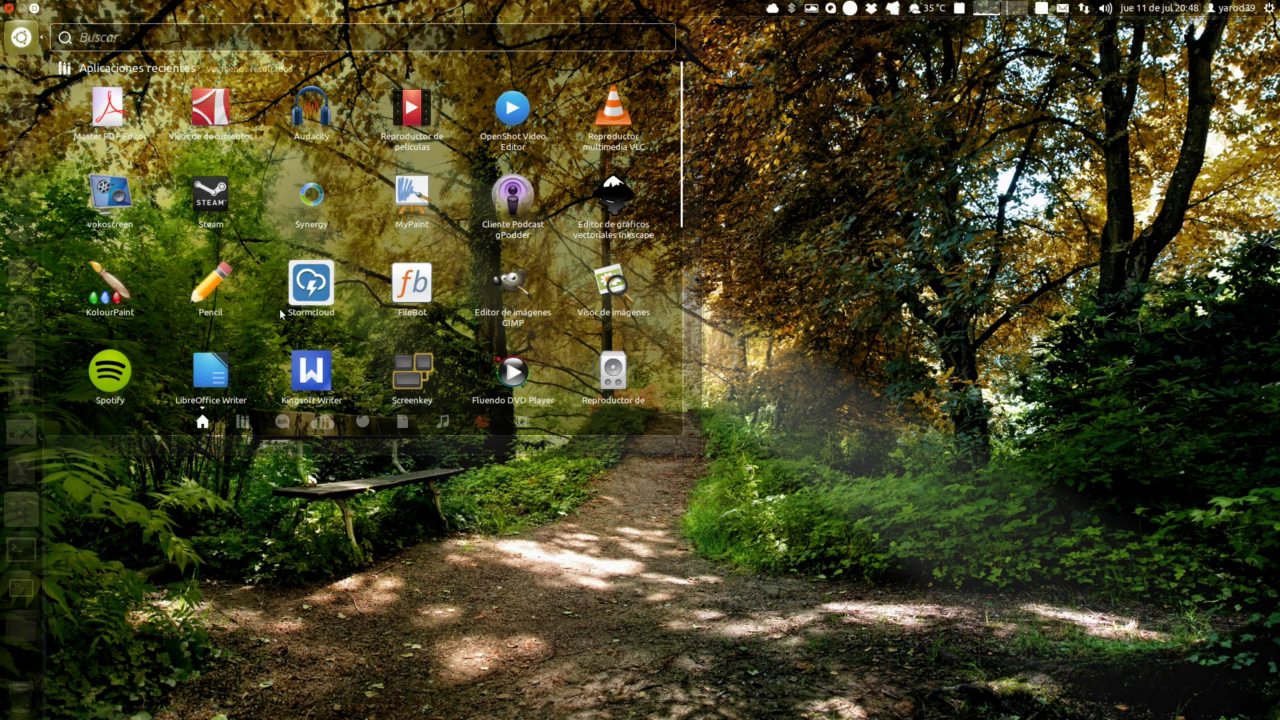
click(242, 424)
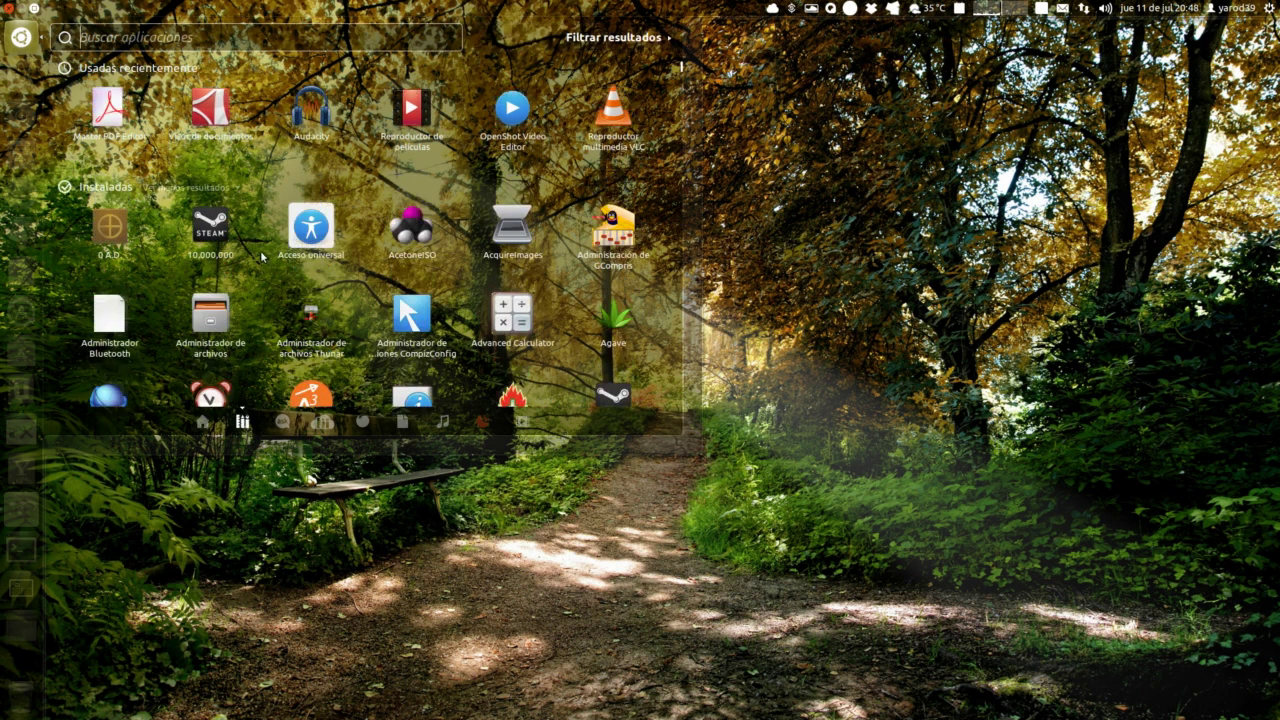
scroll(281, 257, down, 2)
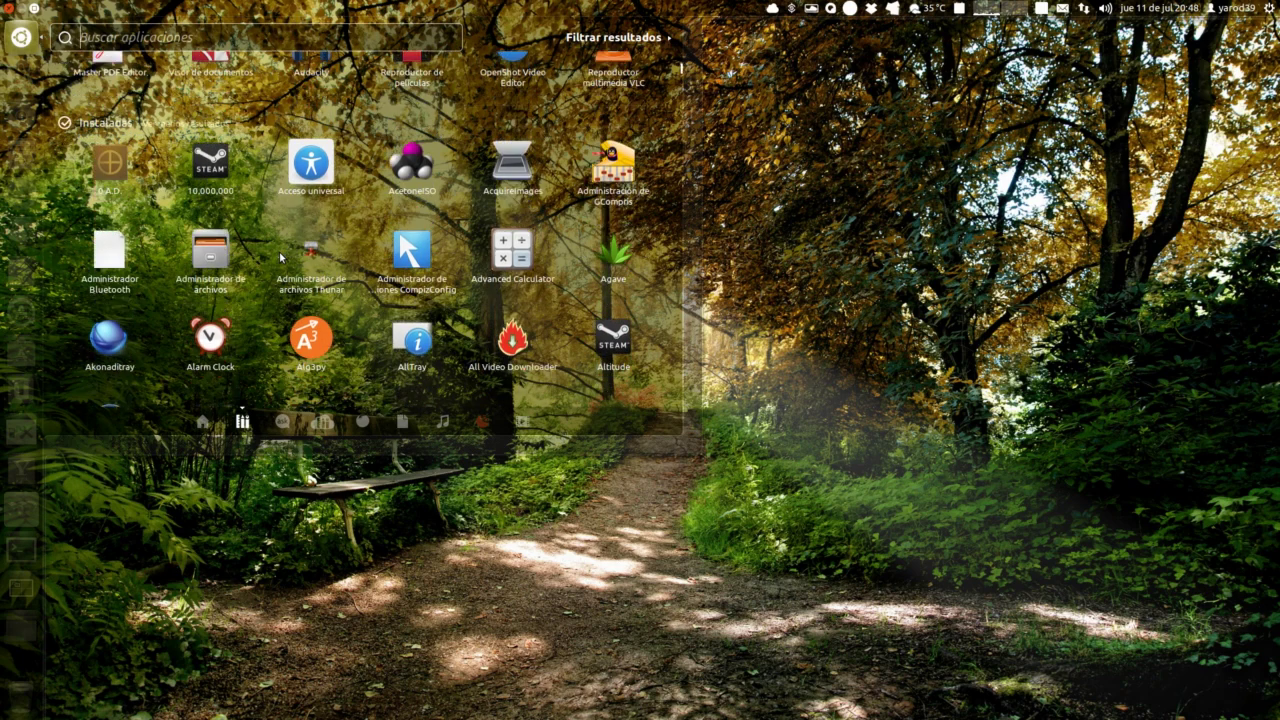
scroll(281, 257, down, 8)
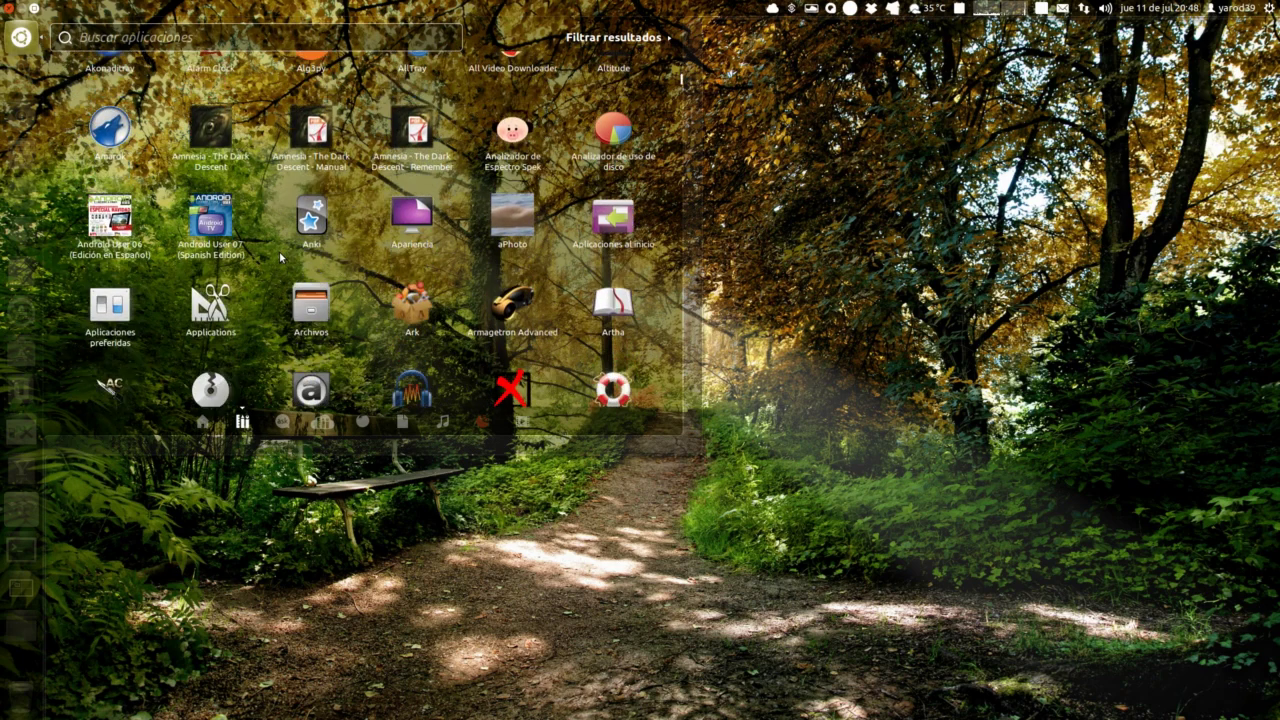
scroll(281, 257, down, 9)
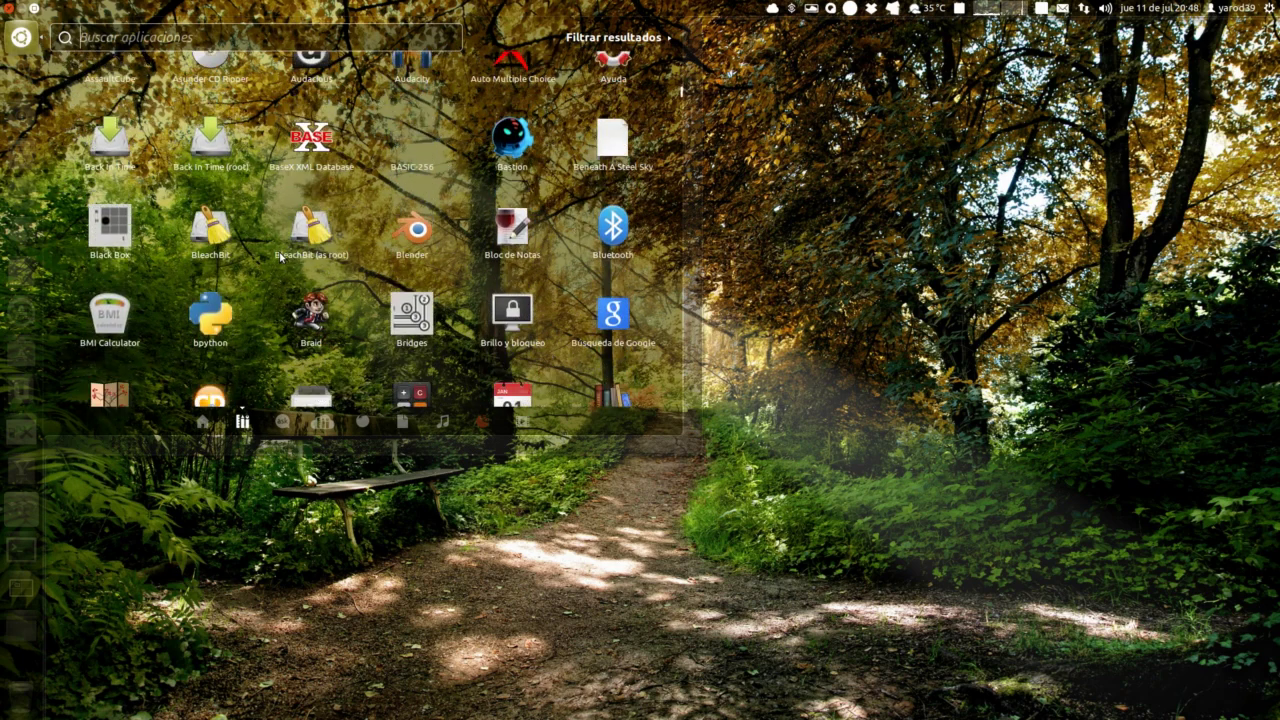
scroll(281, 257, down, 8)
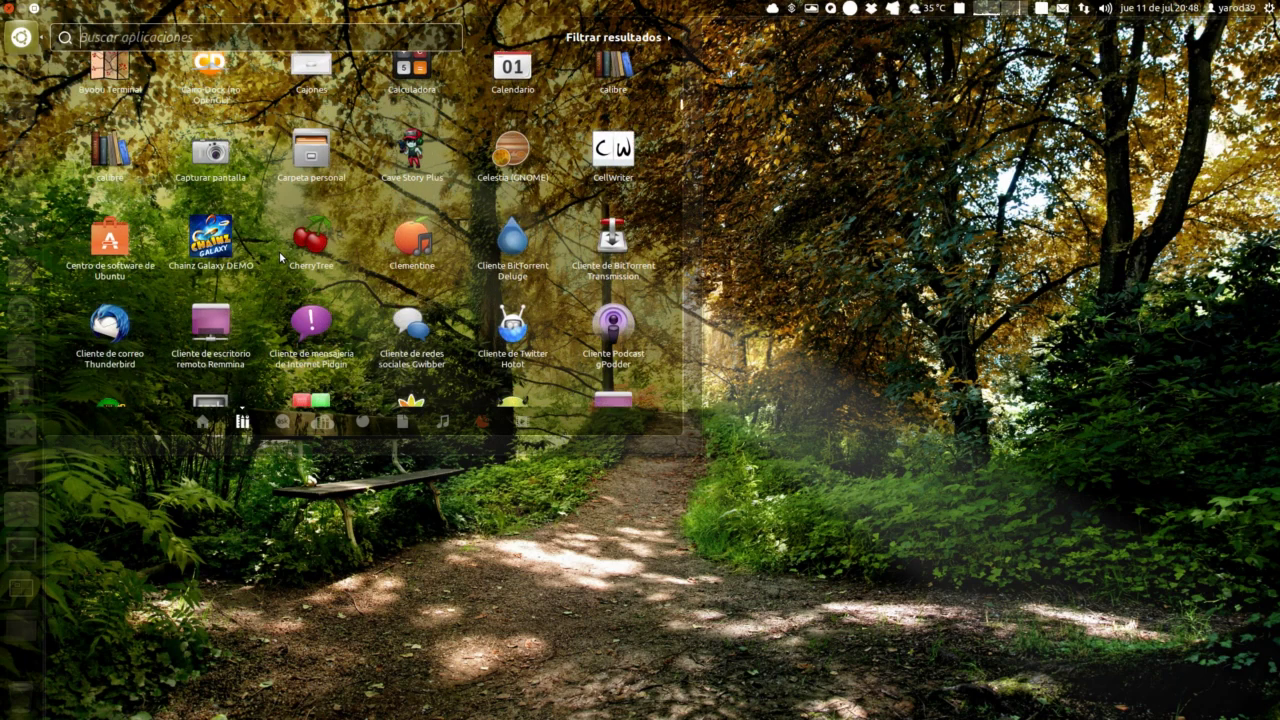
scroll(281, 257, down, 9)
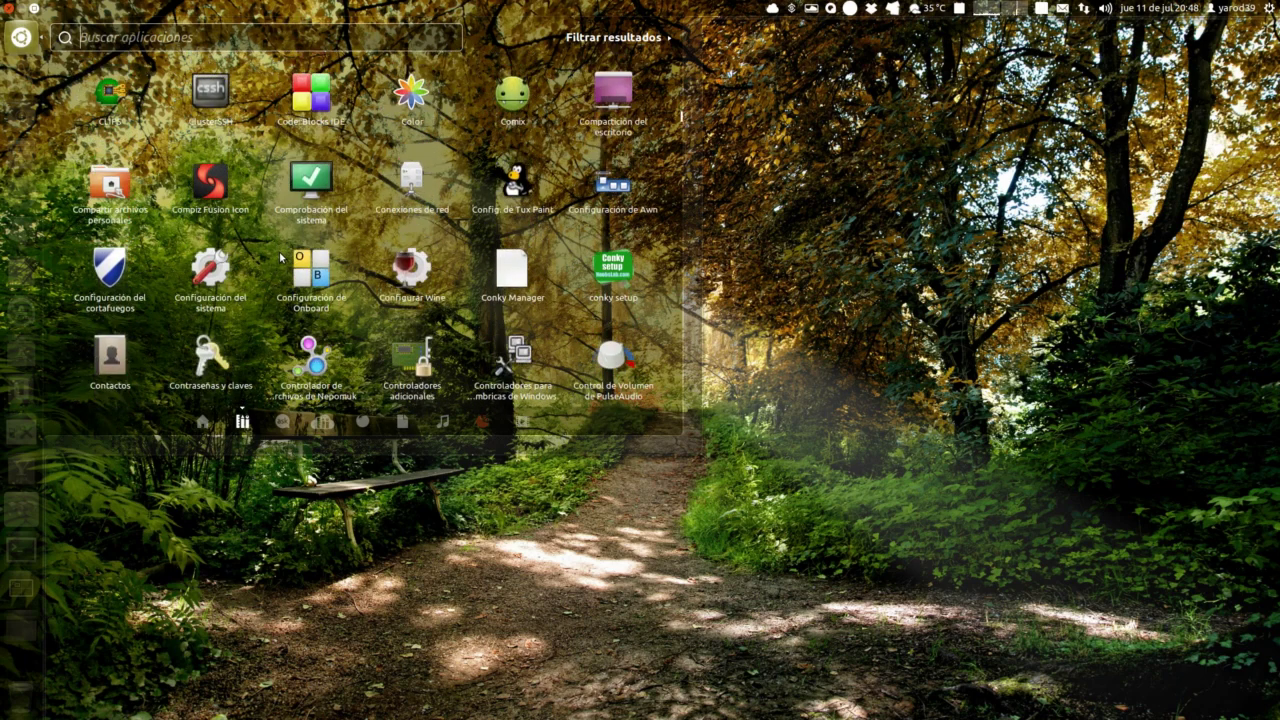
scroll(281, 257, down, 8)
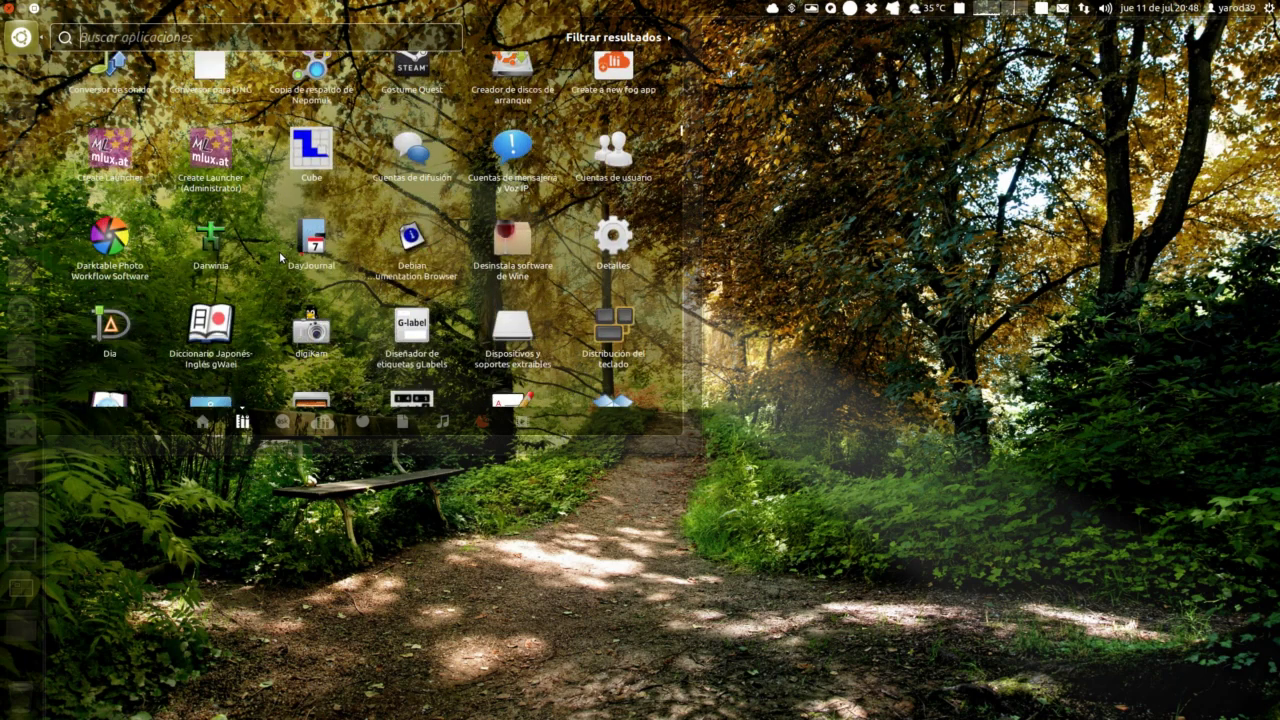
scroll(281, 257, down, 7)
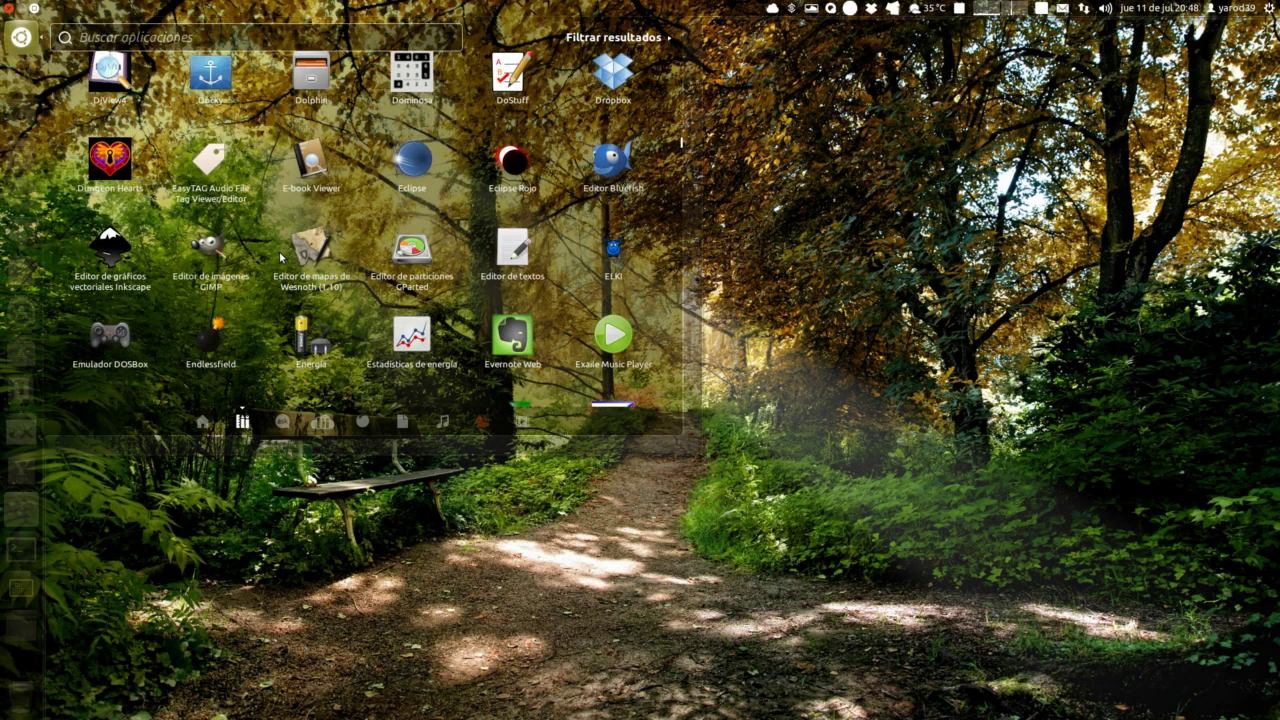
scroll(281, 257, down, 8)
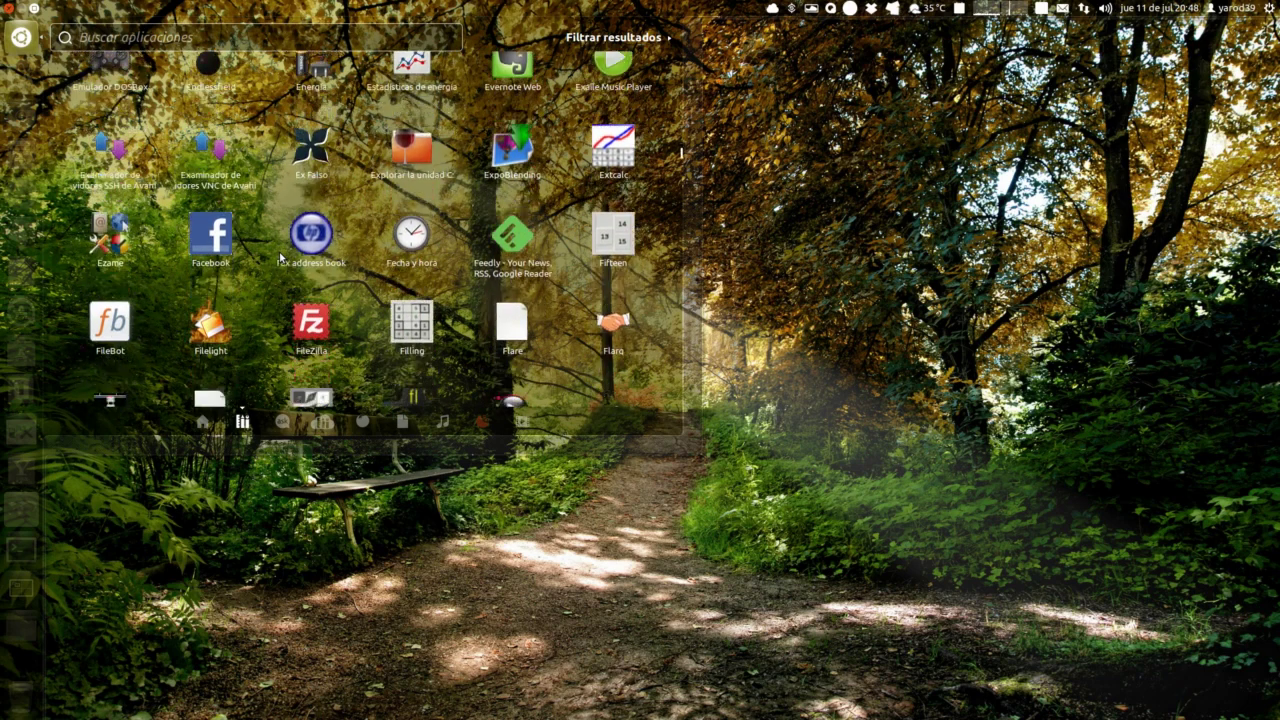
scroll(281, 257, down, 8)
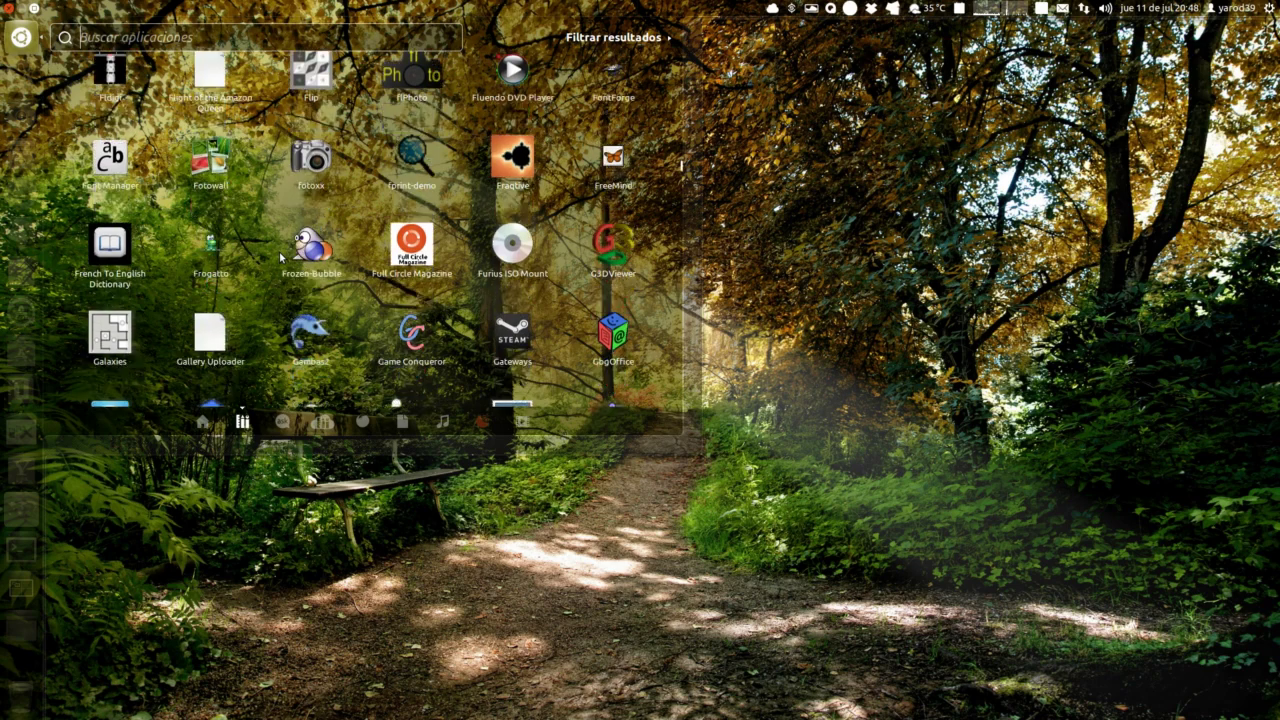
scroll(281, 257, down, 8)
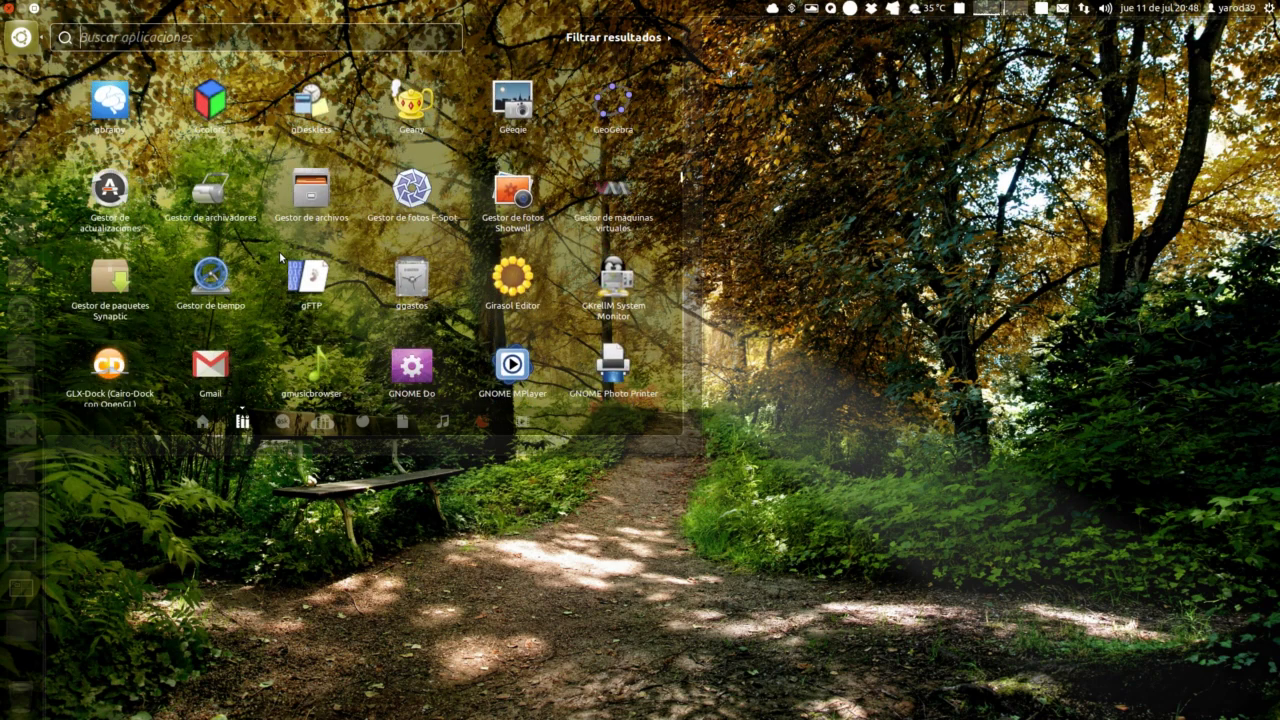
scroll(281, 257, down, 6)
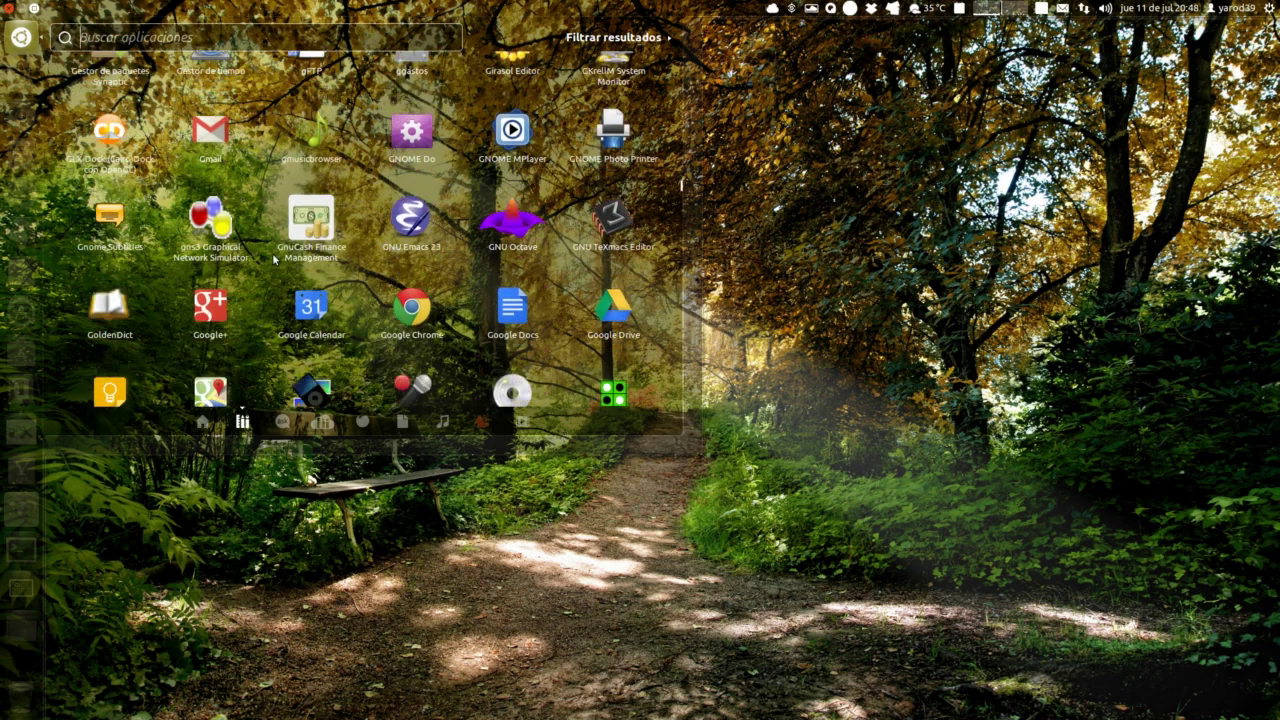
scroll(273, 259, down, 7)
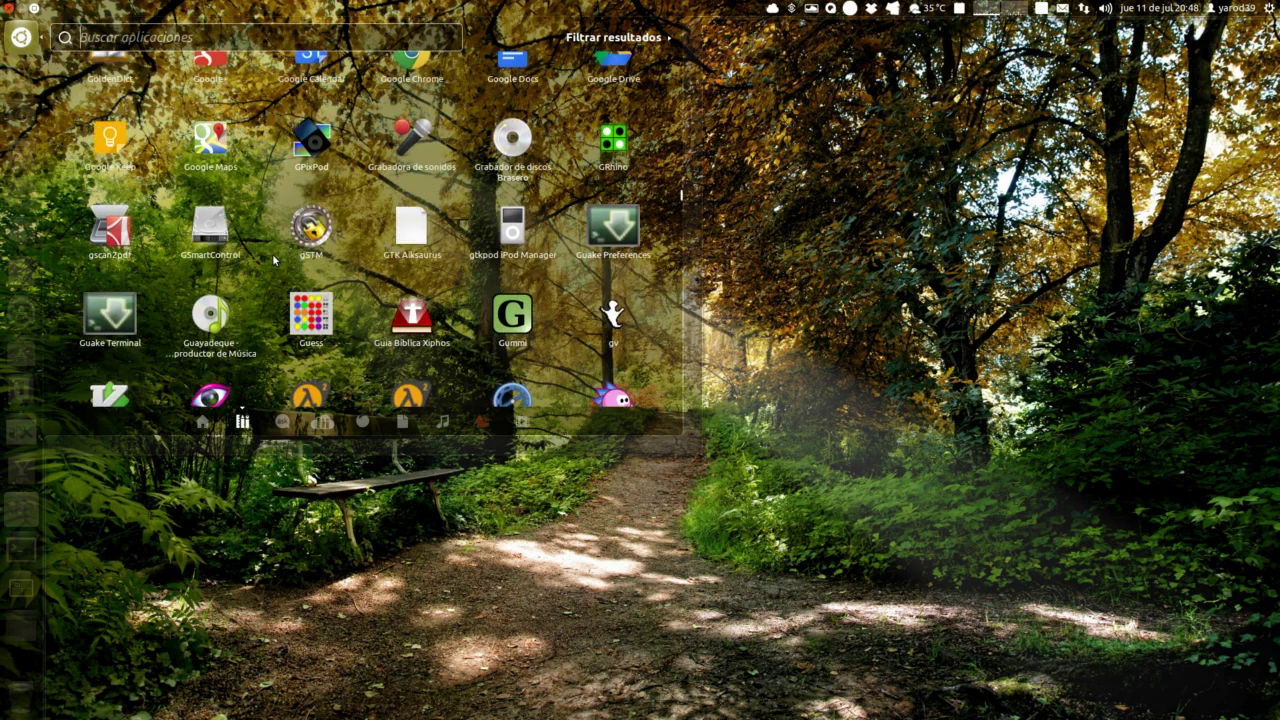
scroll(273, 259, down, 8)
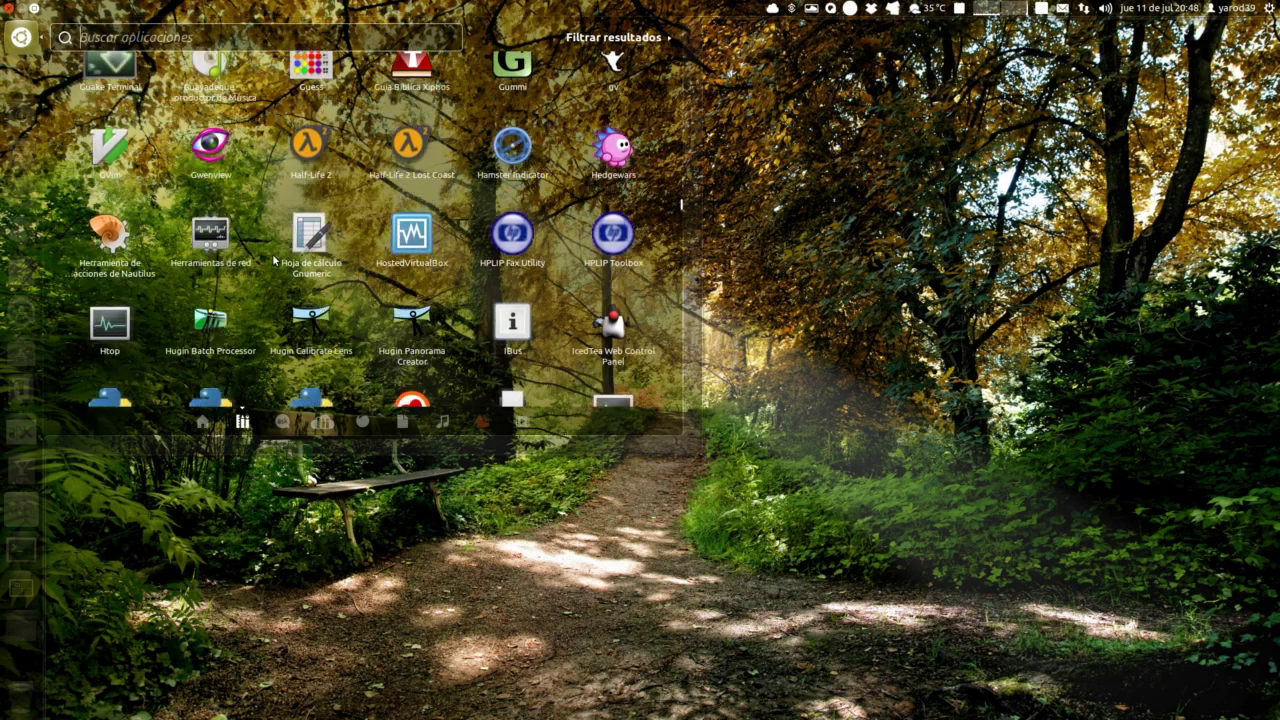
scroll(272, 253, down, 6)
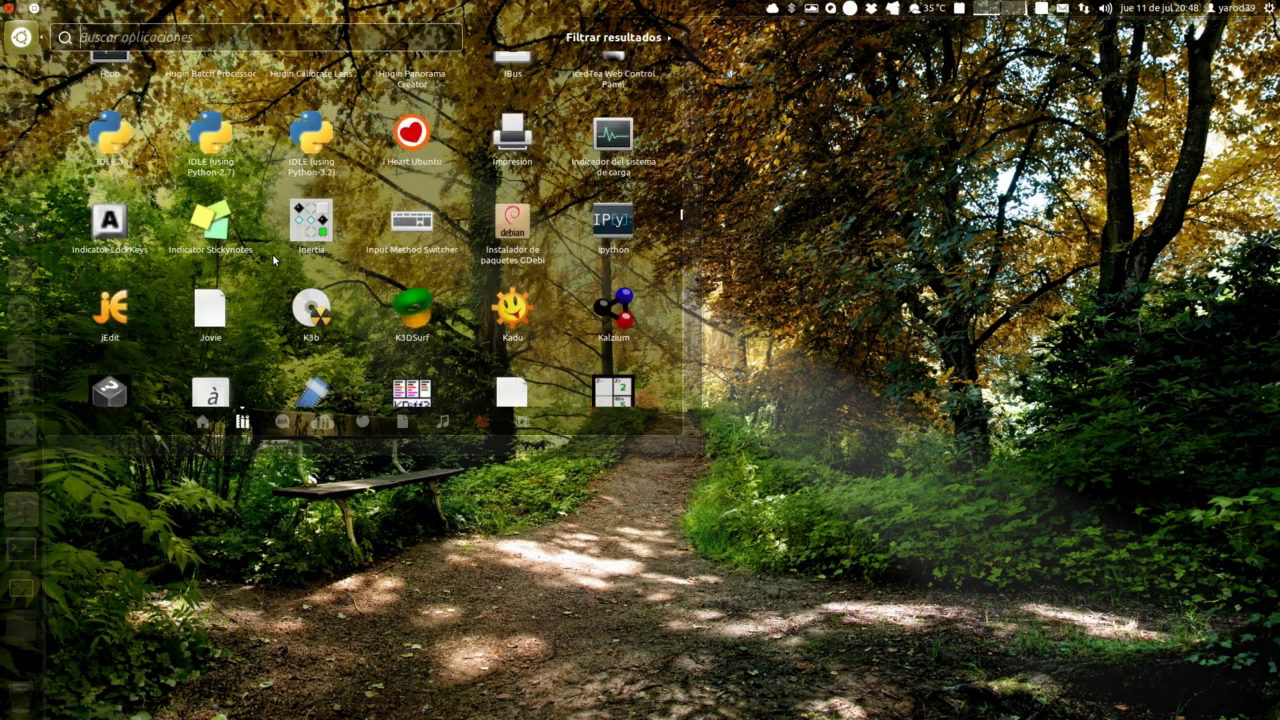
scroll(272, 253, down, 8)
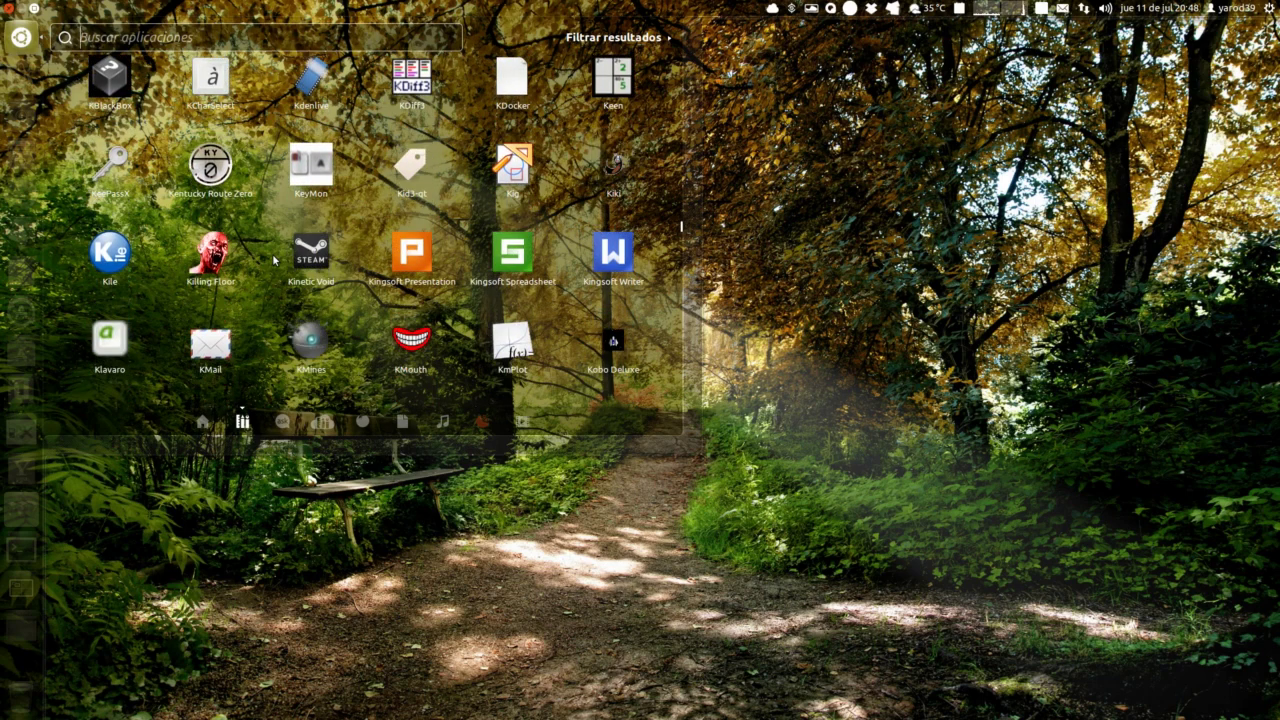
scroll(273, 259, down, 8)
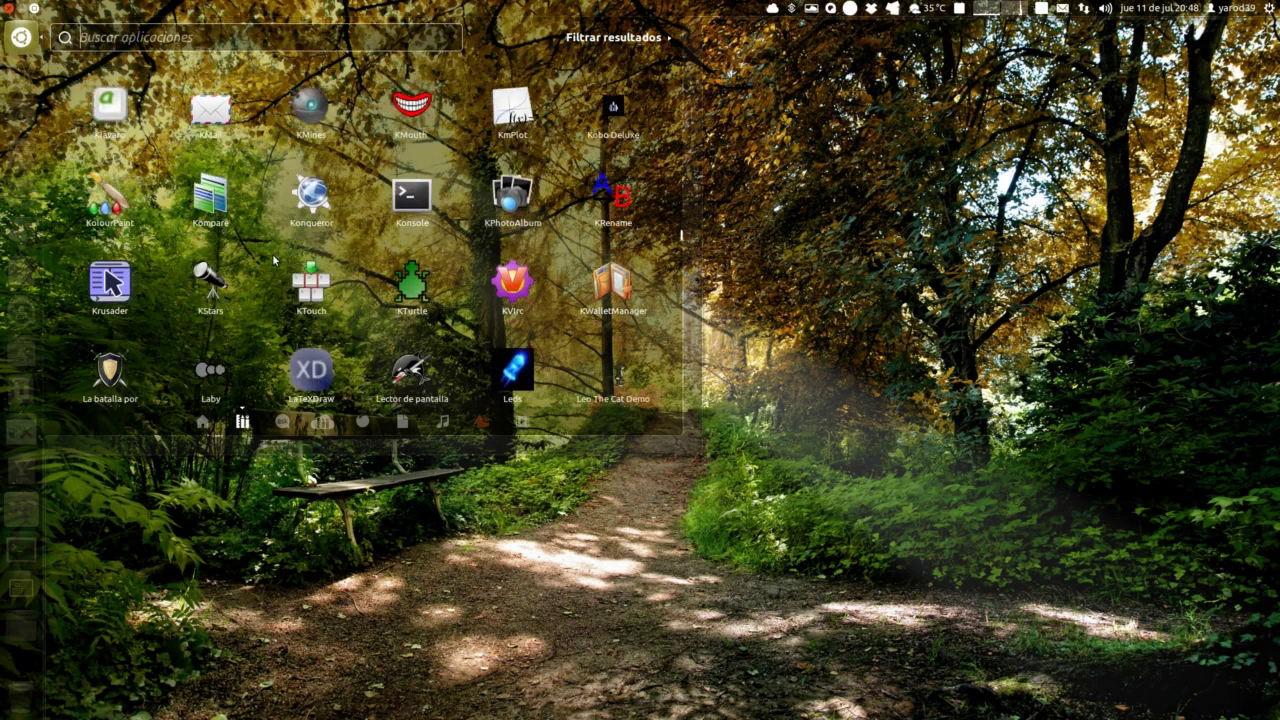
scroll(273, 259, down, 8)
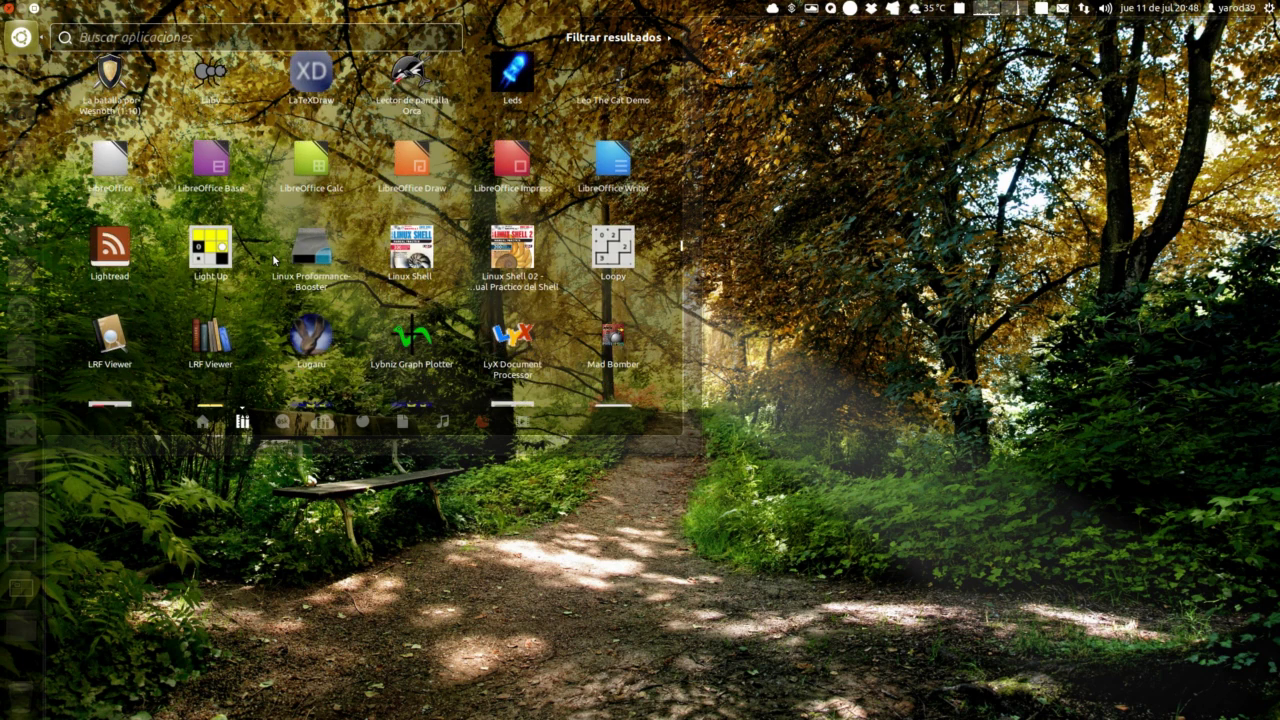
scroll(273, 259, down, 5)
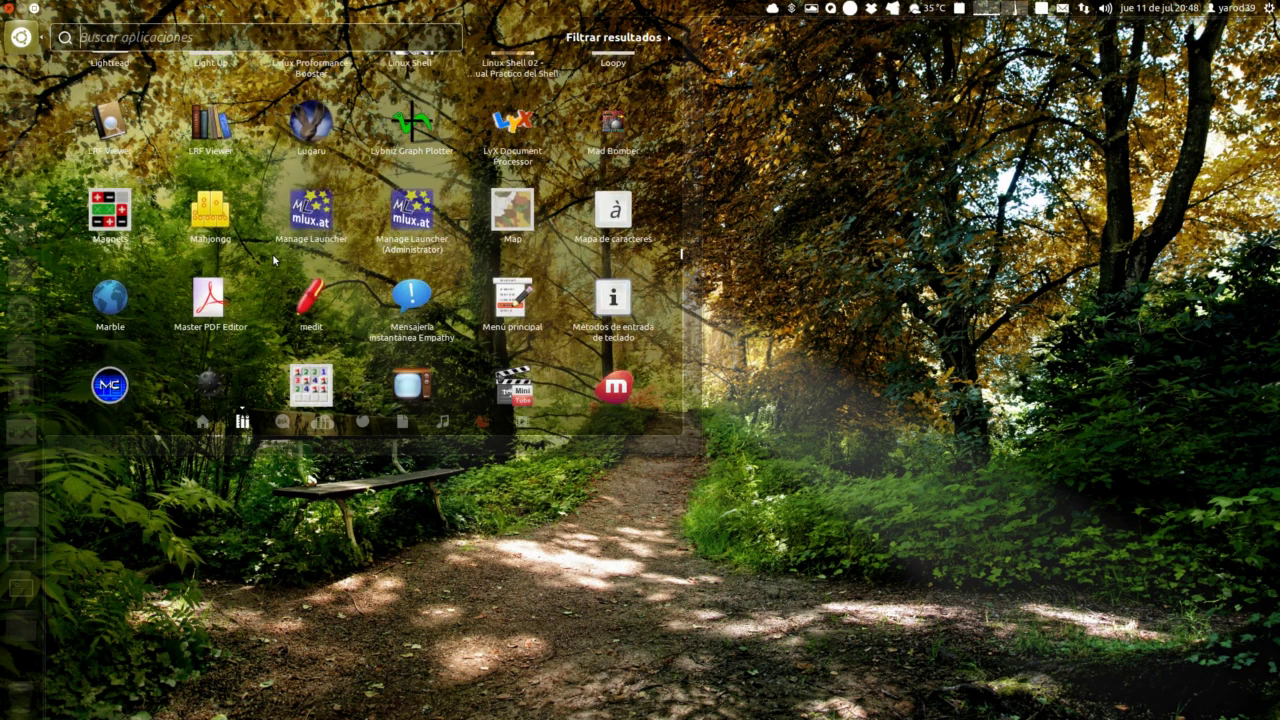
scroll(272, 253, down, 6)
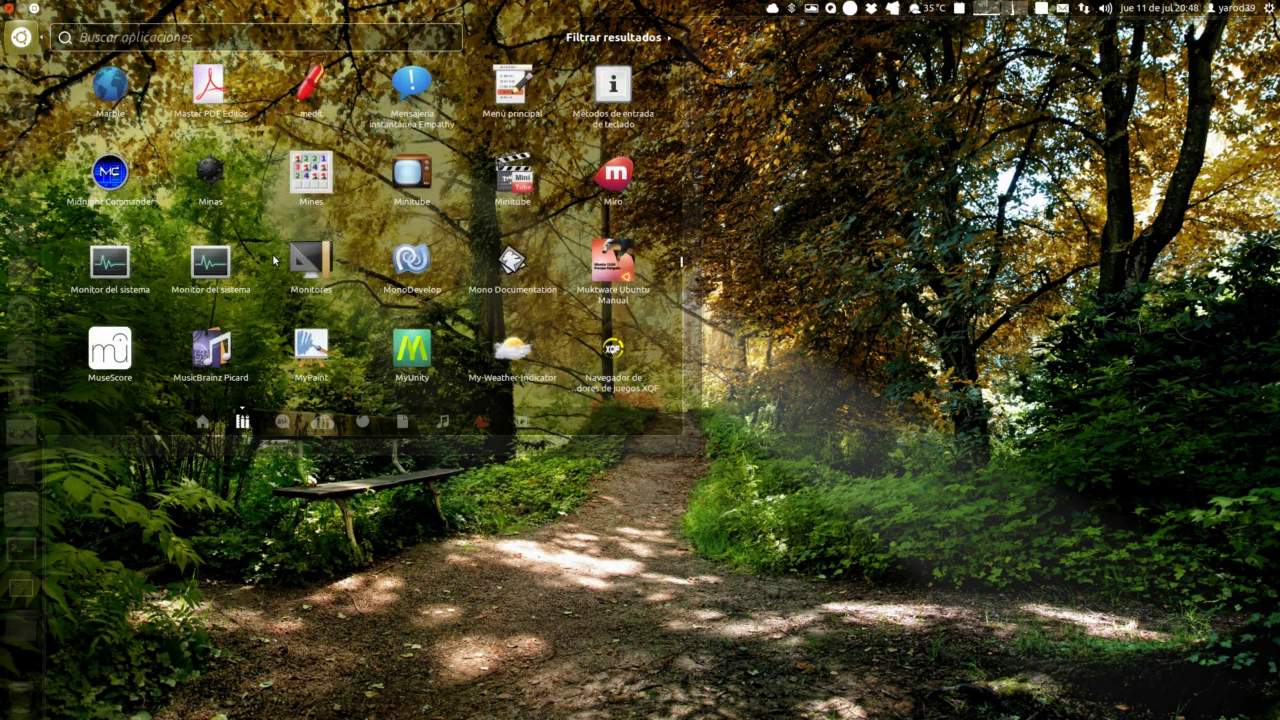
scroll(272, 253, down, 4)
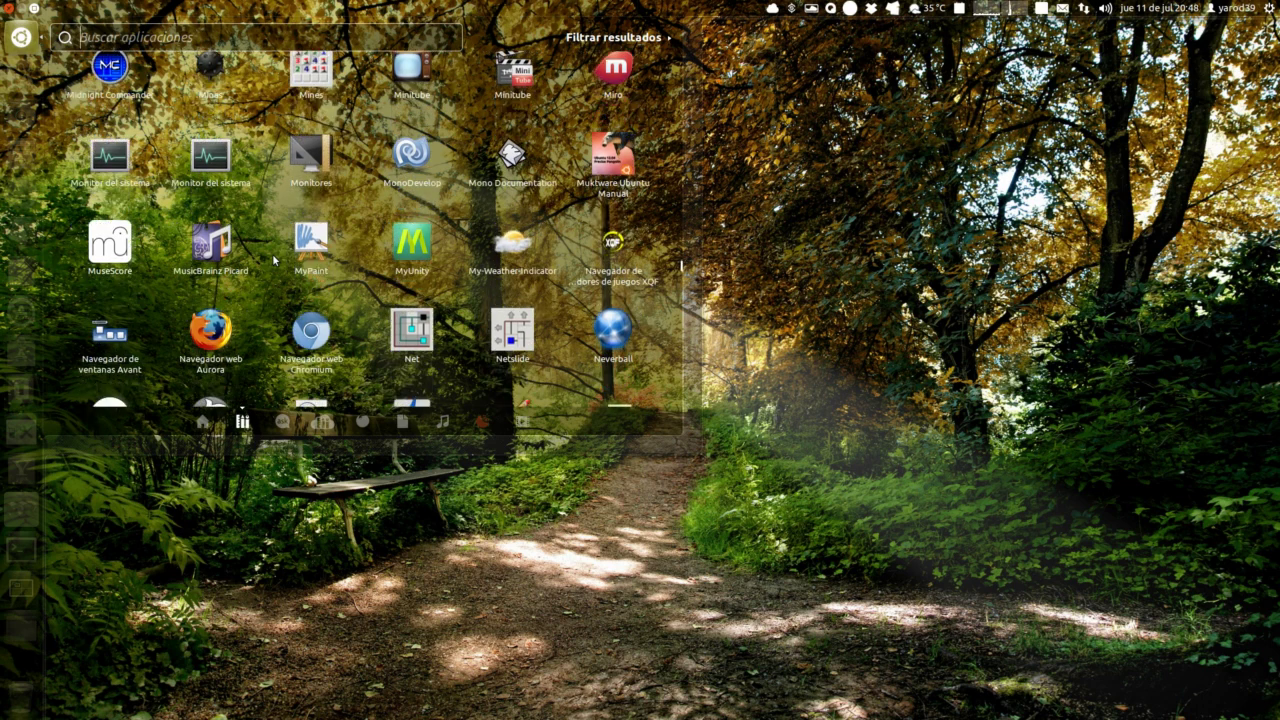
scroll(272, 259, down, 3)
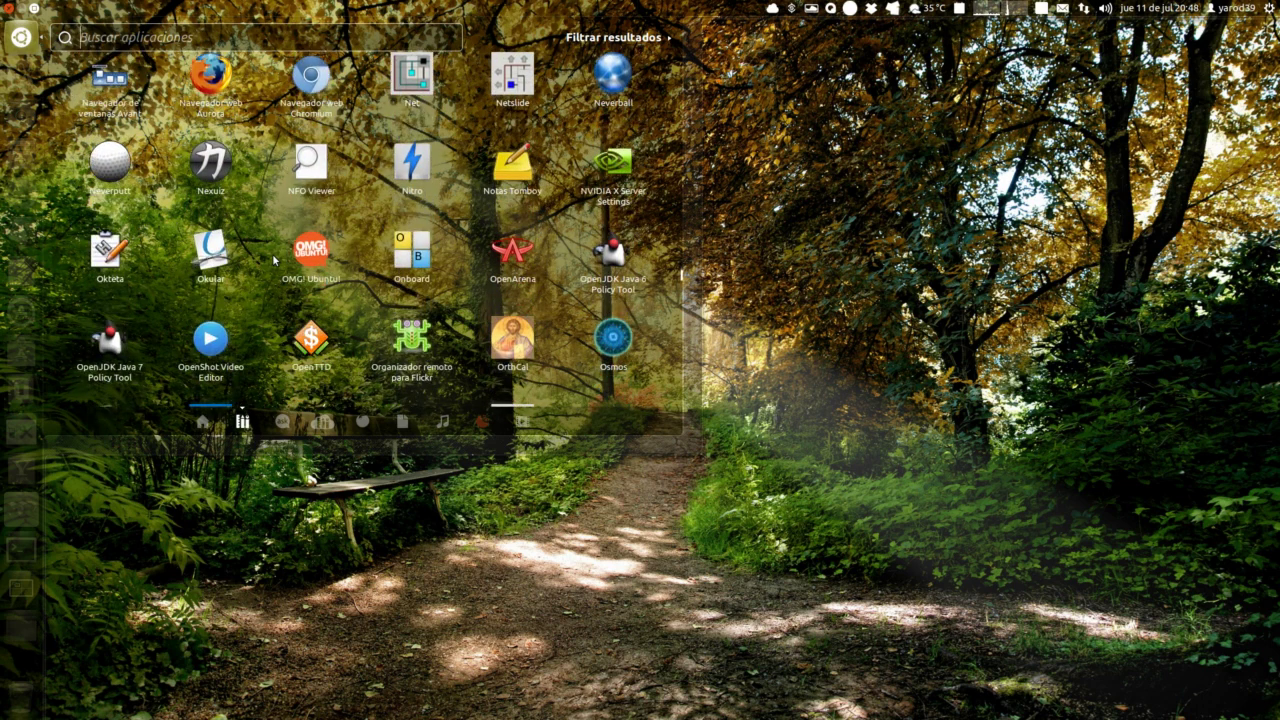
scroll(274, 259, down, 2)
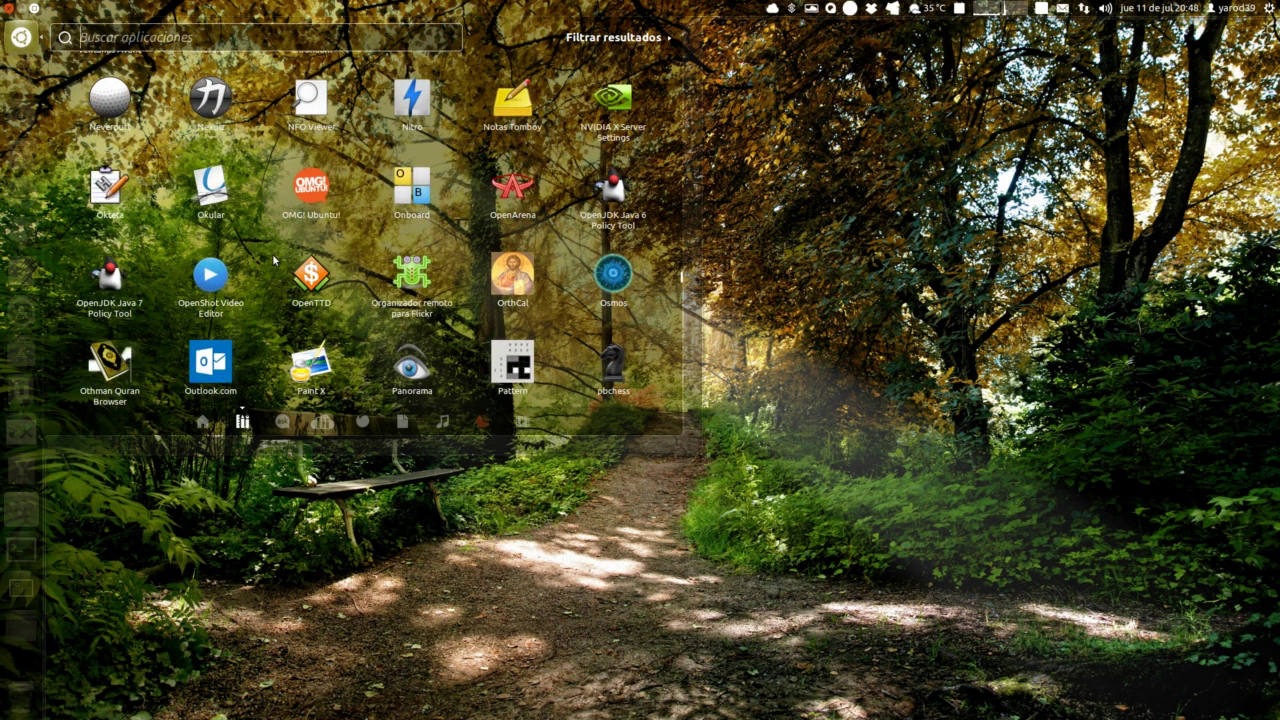
scroll(274, 260, down, 1)
scroll(273, 260, down, 4)
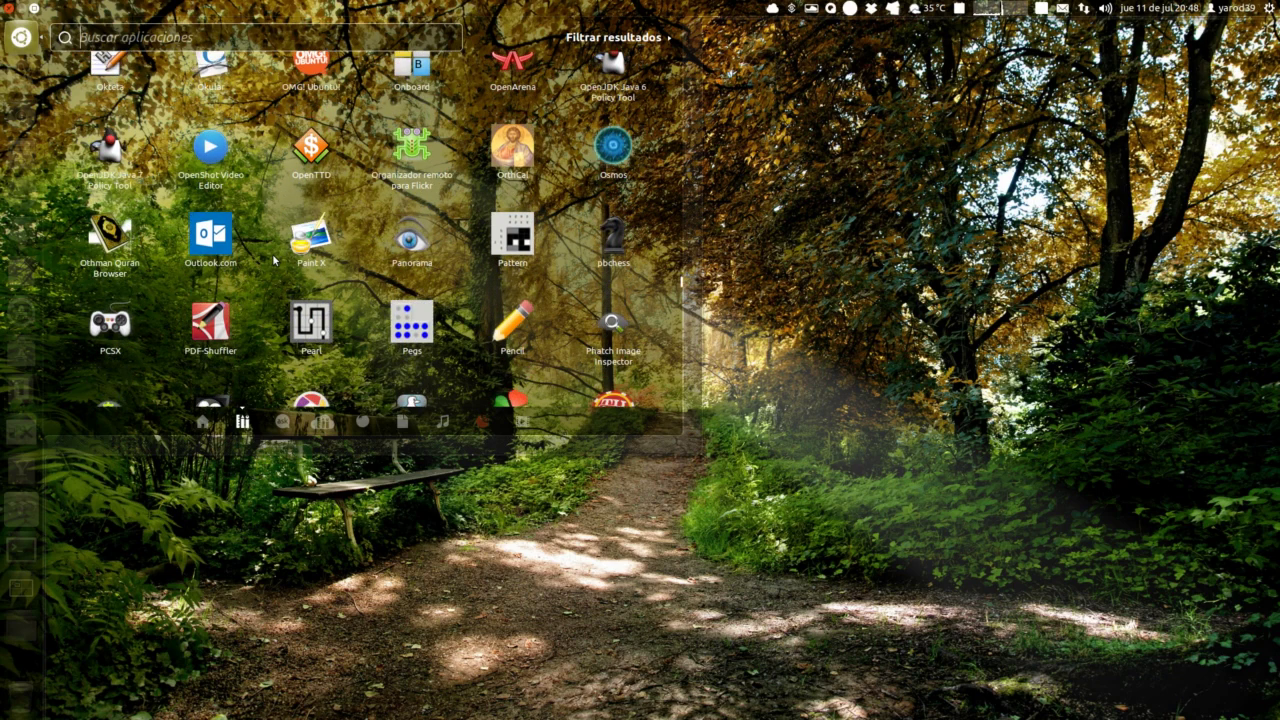
scroll(273, 259, down, 4)
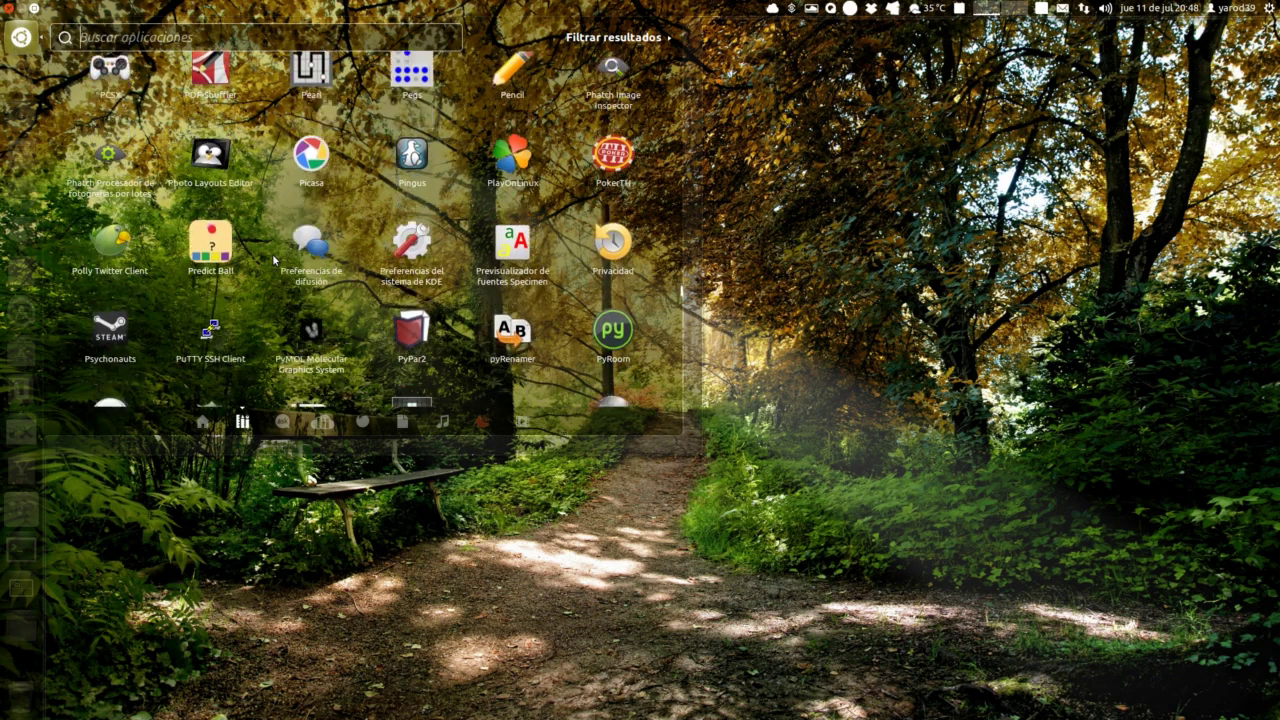
scroll(274, 260, down, 1)
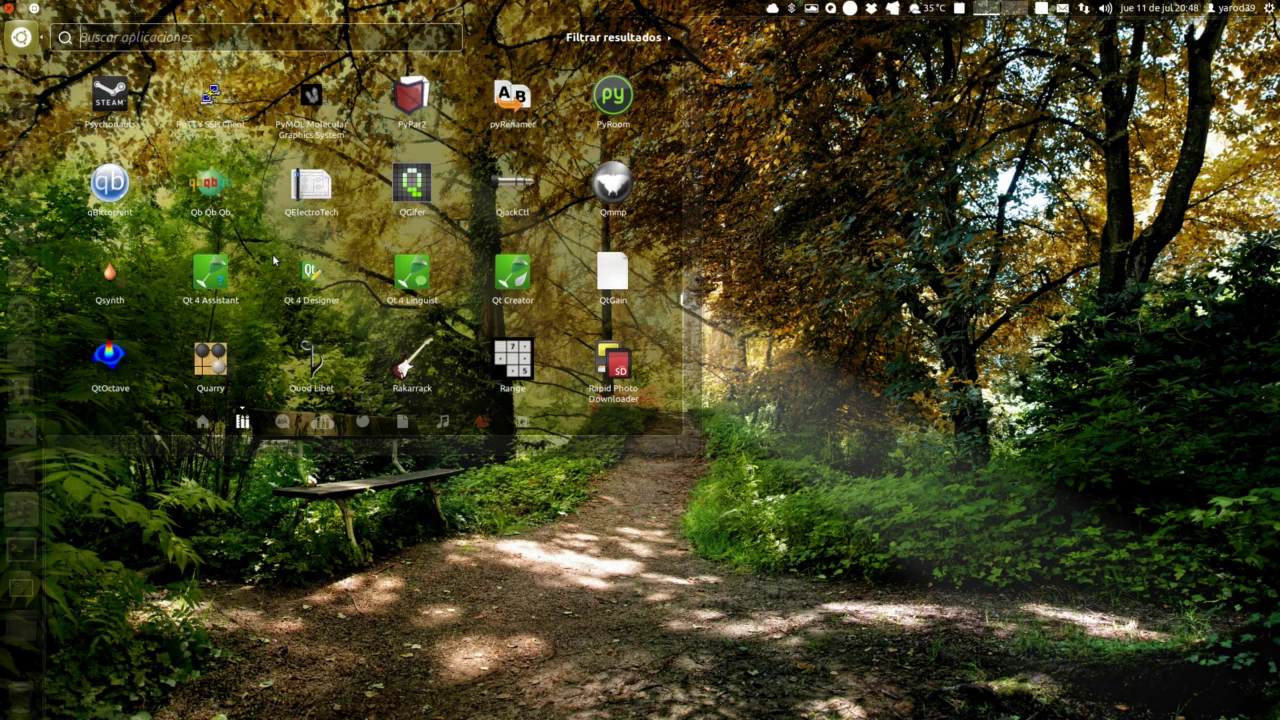
scroll(272, 258, down, 5)
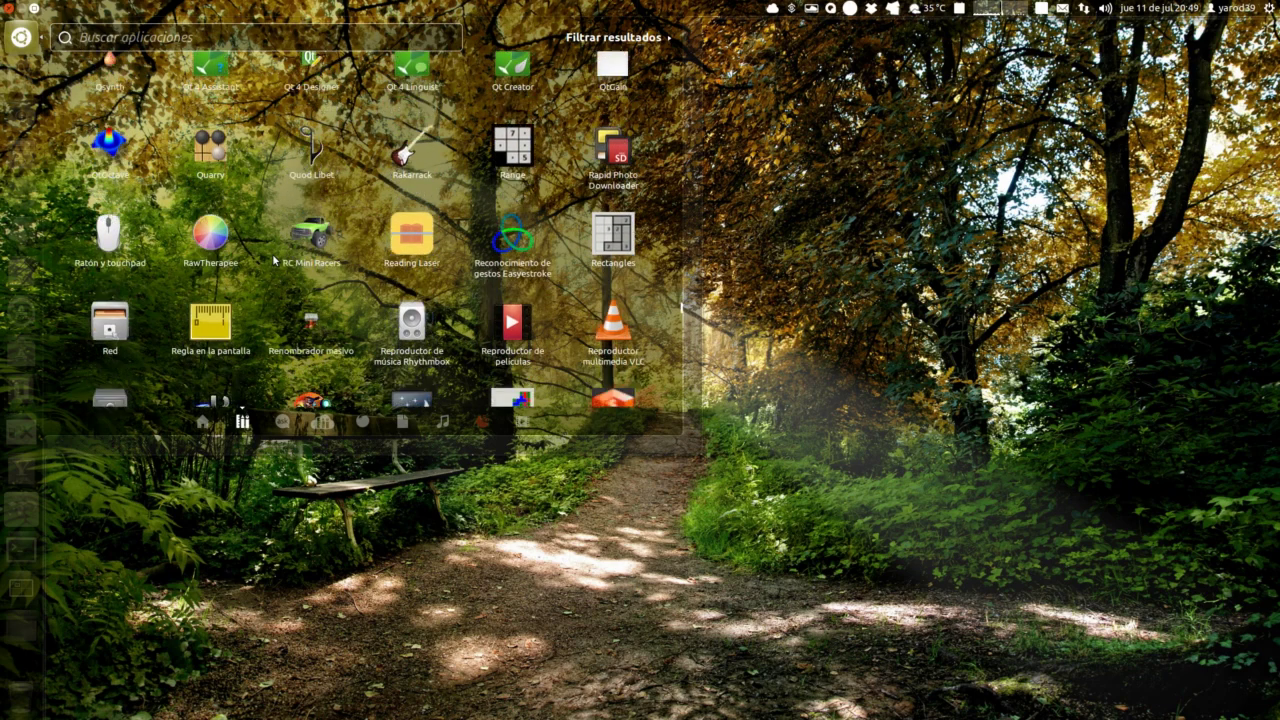
scroll(273, 258, down, 5)
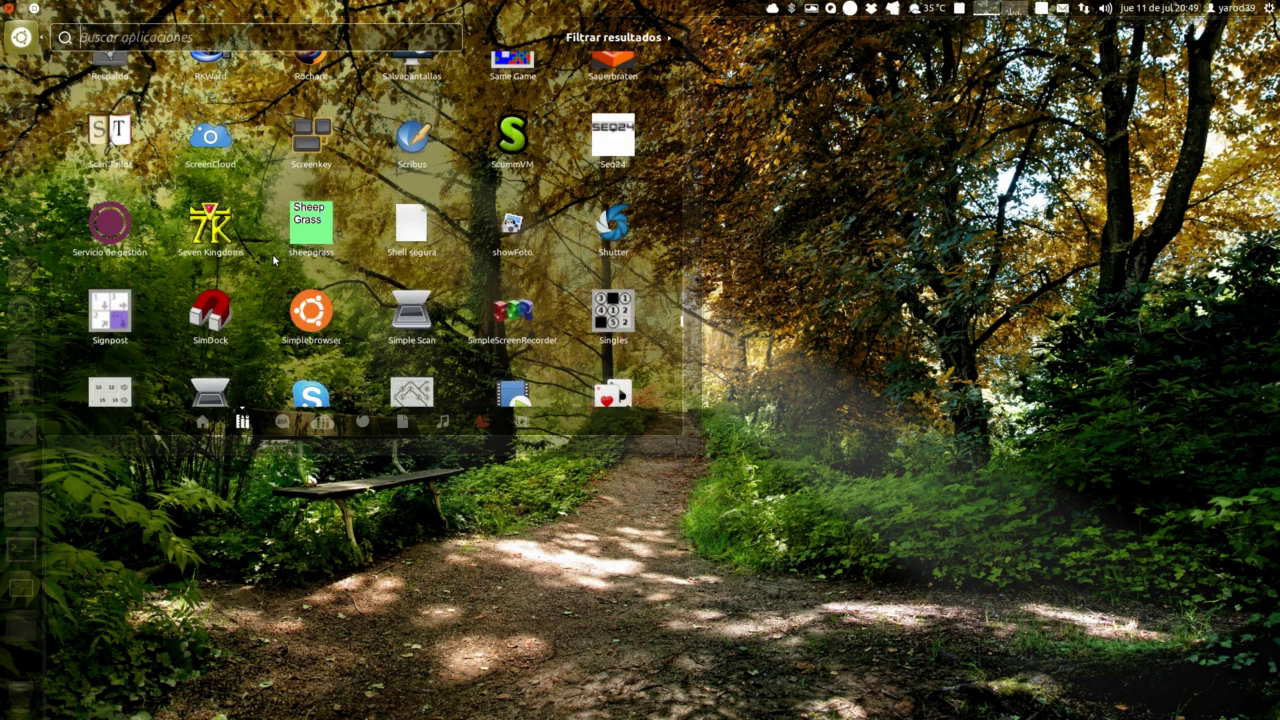
scroll(273, 259, down, 5)
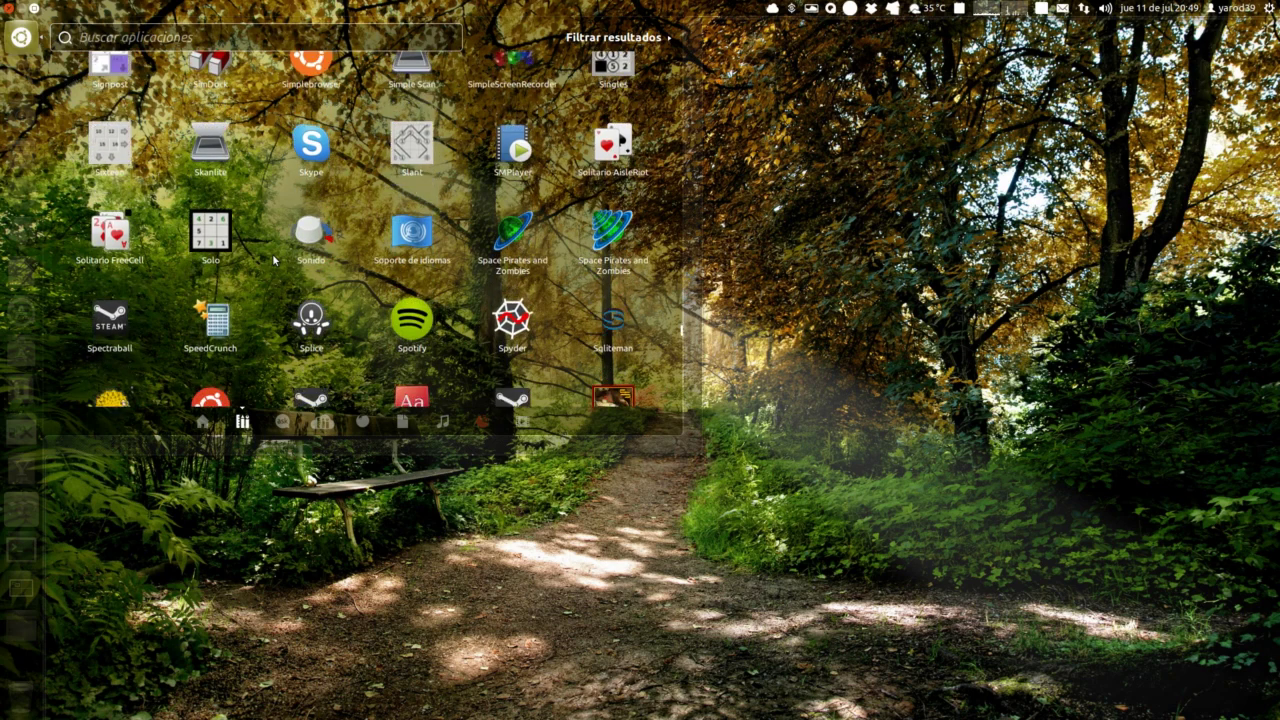
scroll(273, 259, down, 5)
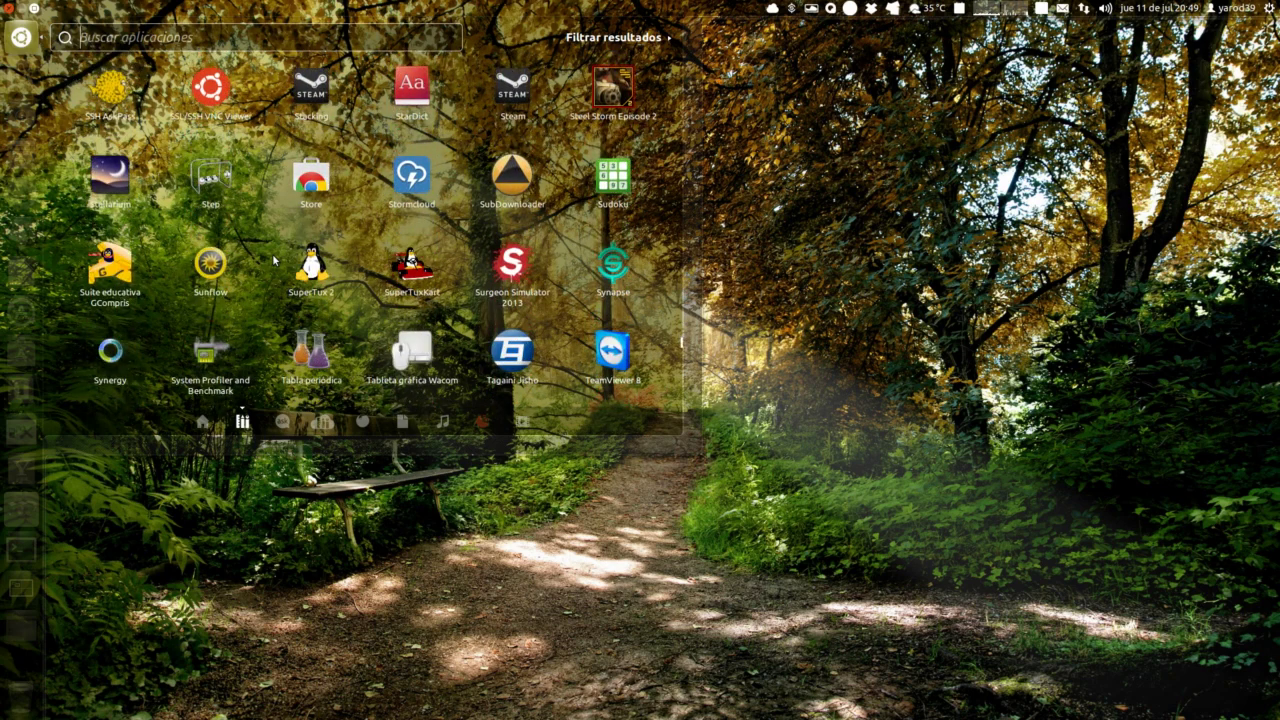
scroll(273, 259, down, 3)
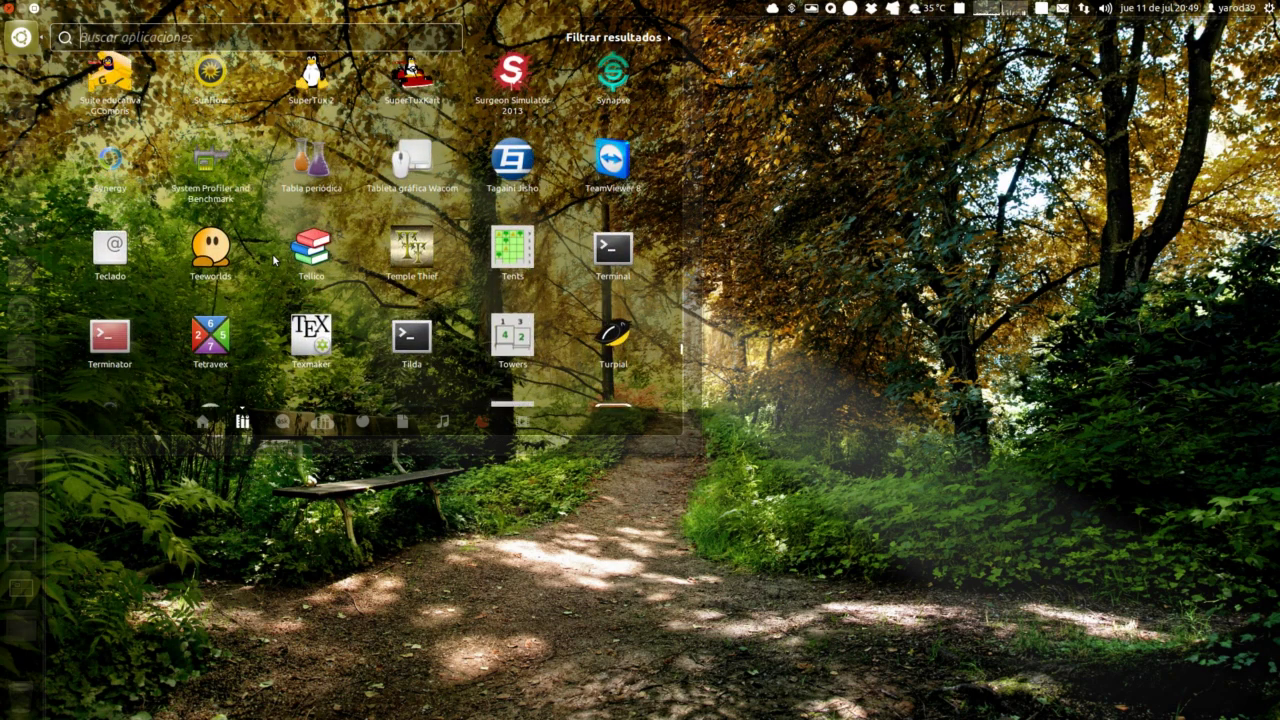
scroll(273, 259, down, 5)
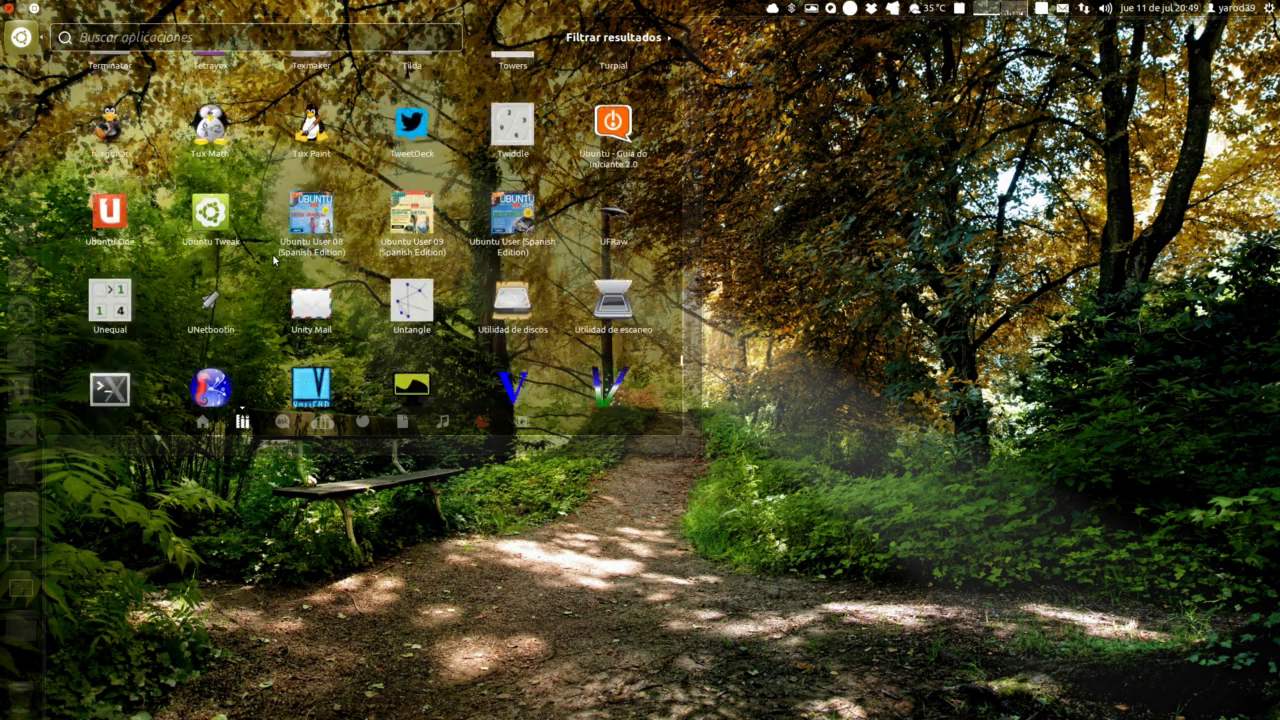
scroll(273, 259, down, 3)
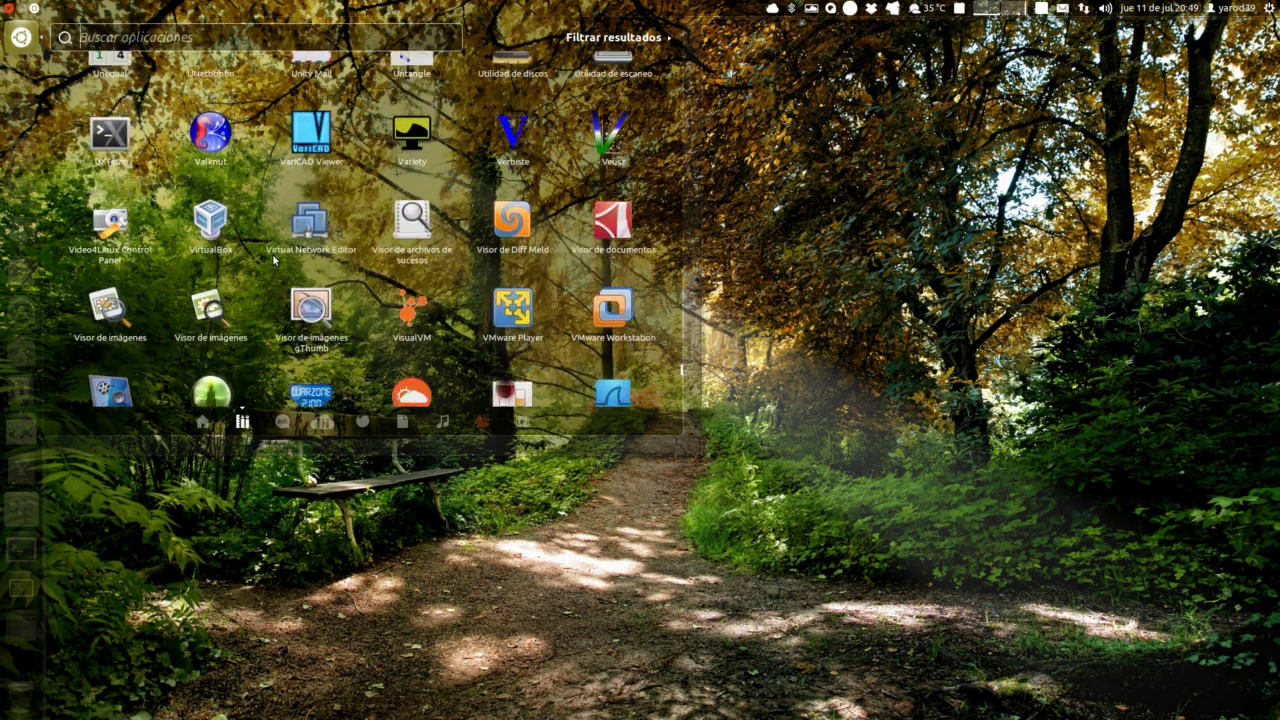
click(612, 323)
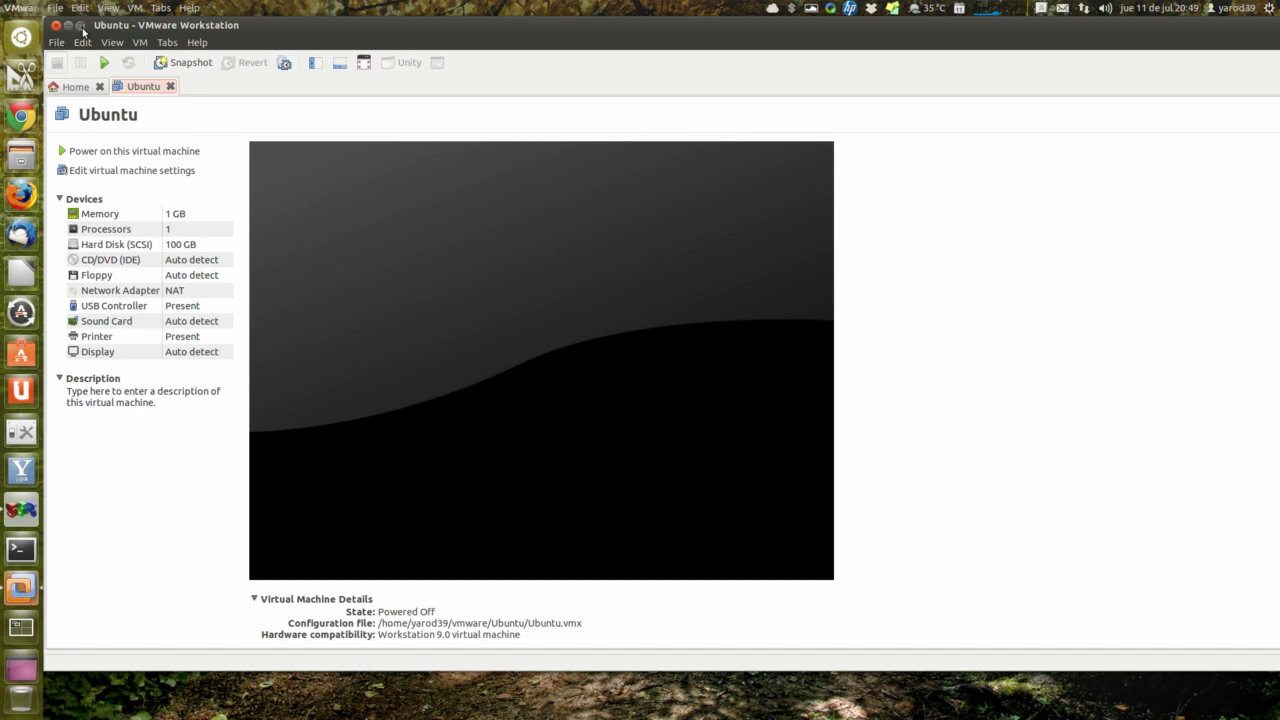
Step: Maximize VMware Workstation, begin a Typical new virtual machine, and browse for an ISO image
click(80, 24)
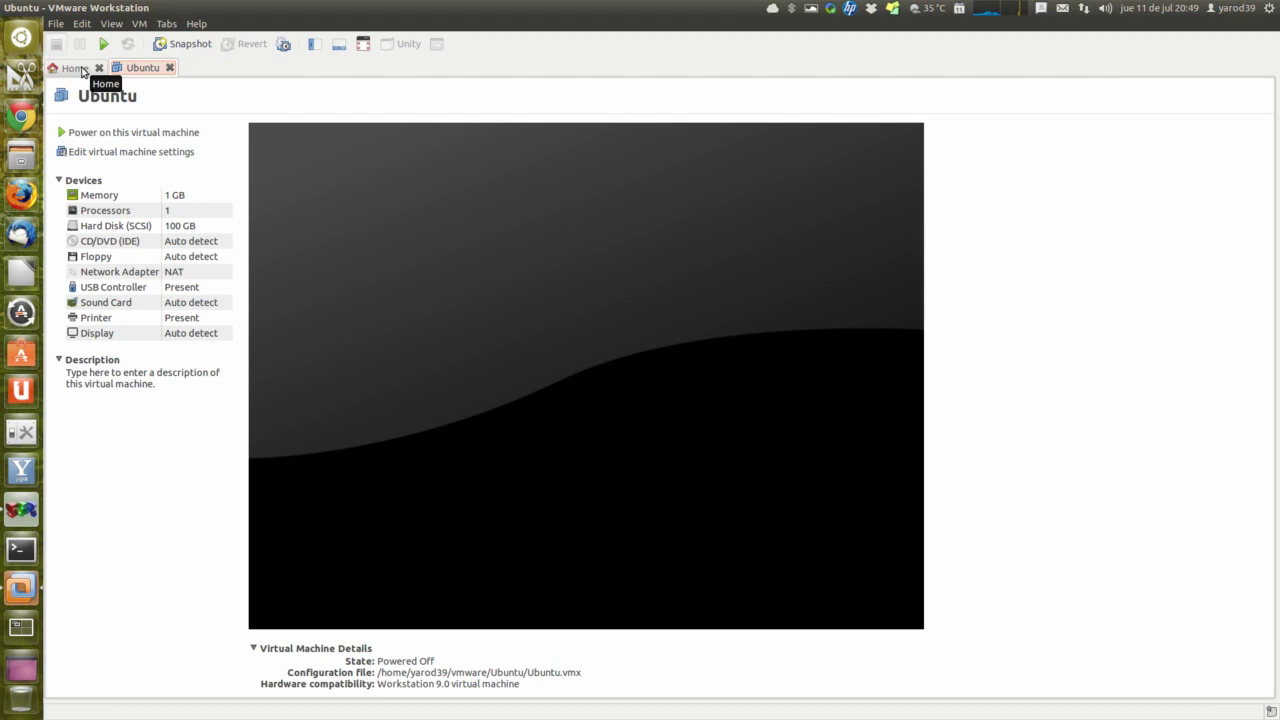
click(75, 68)
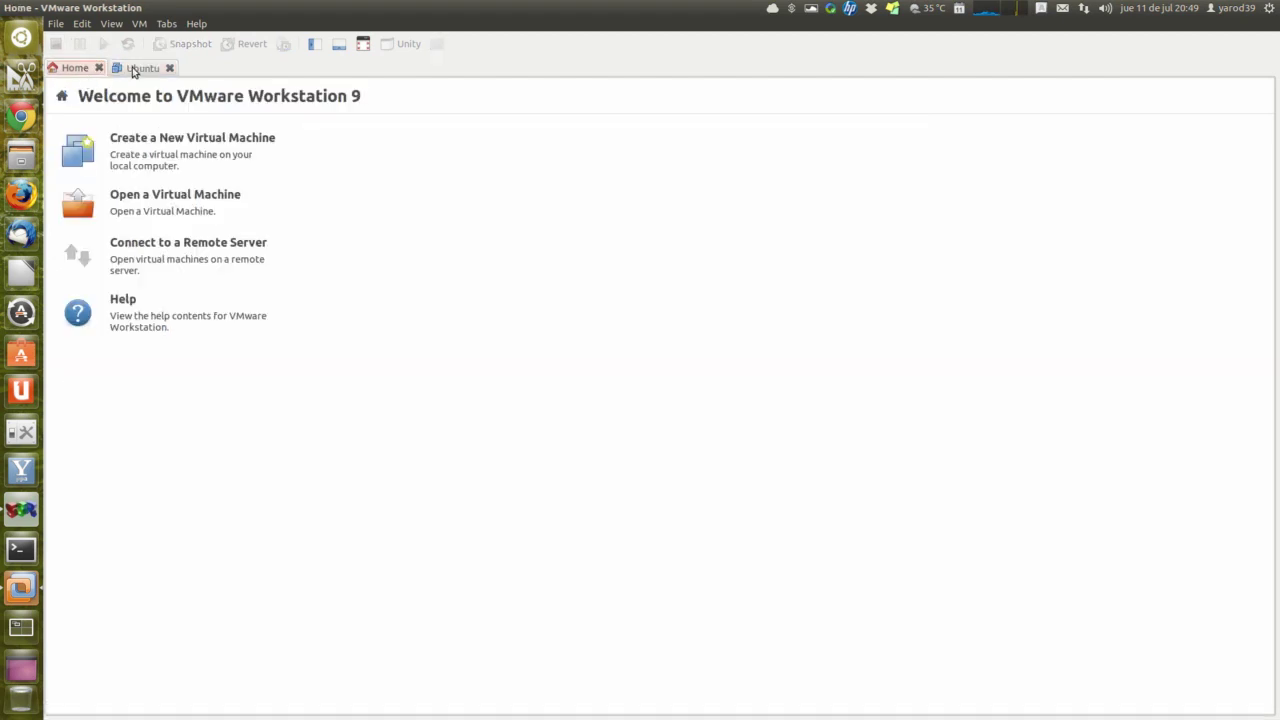
click(162, 148)
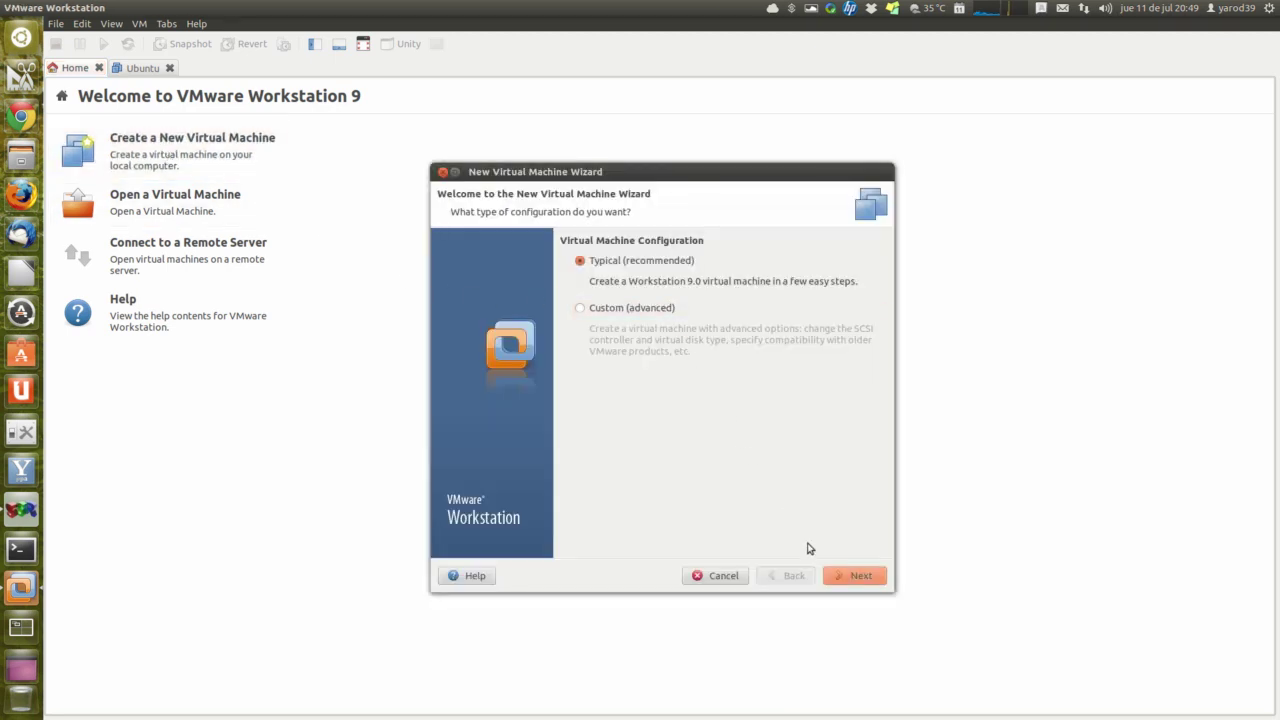
click(860, 578)
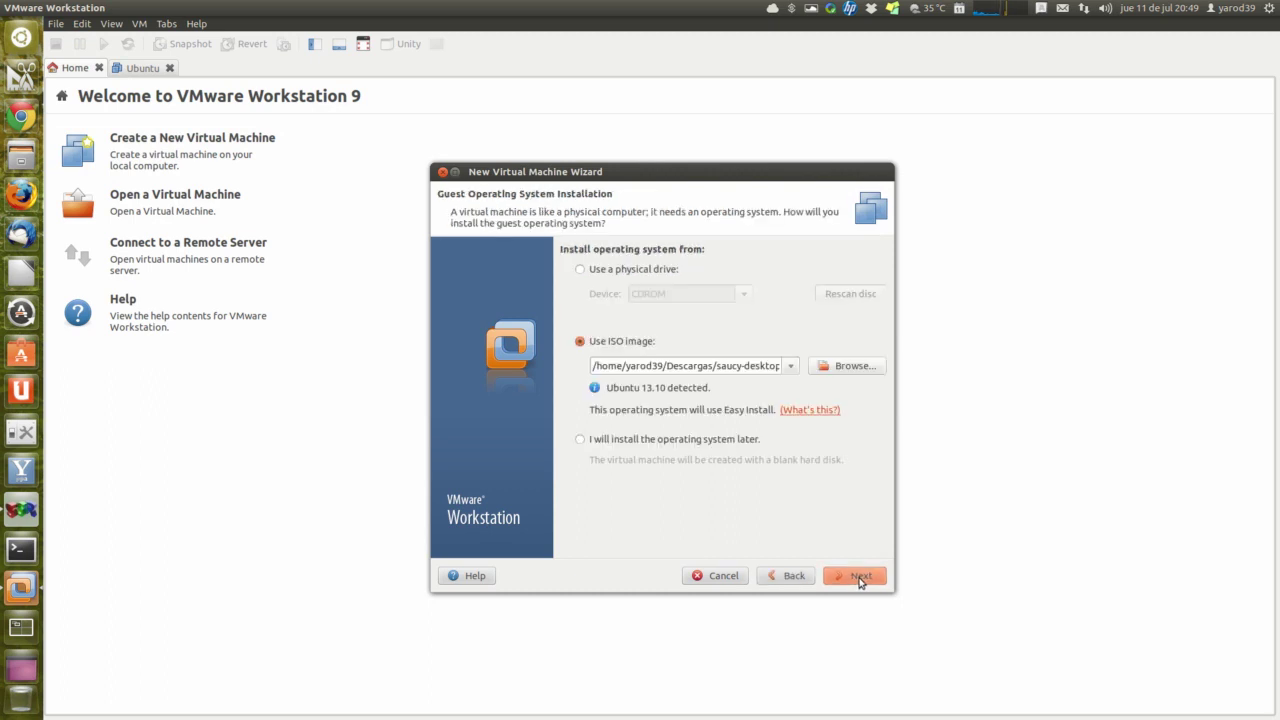
click(845, 367)
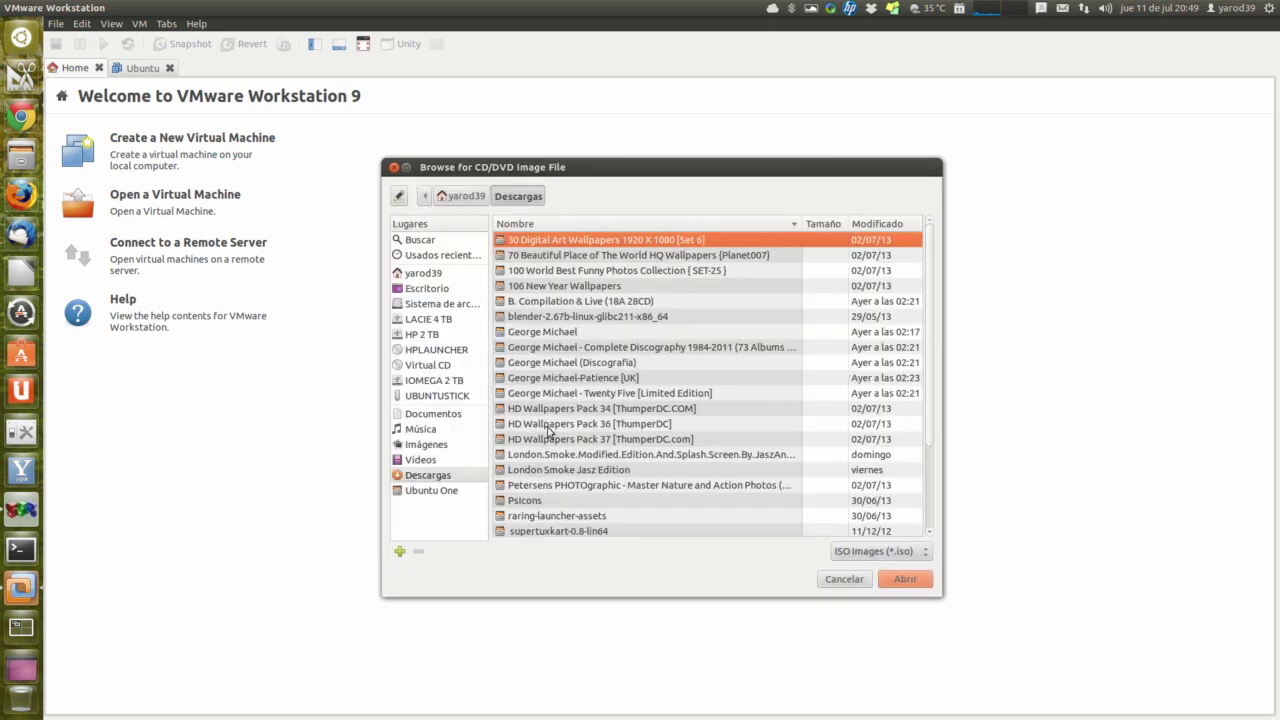
Step: Use WindowsBlue-ClientwithApps-32bit-Spanish-X1899624.iso from Descargas as the install image and continue
scroll(583, 462, down, 3)
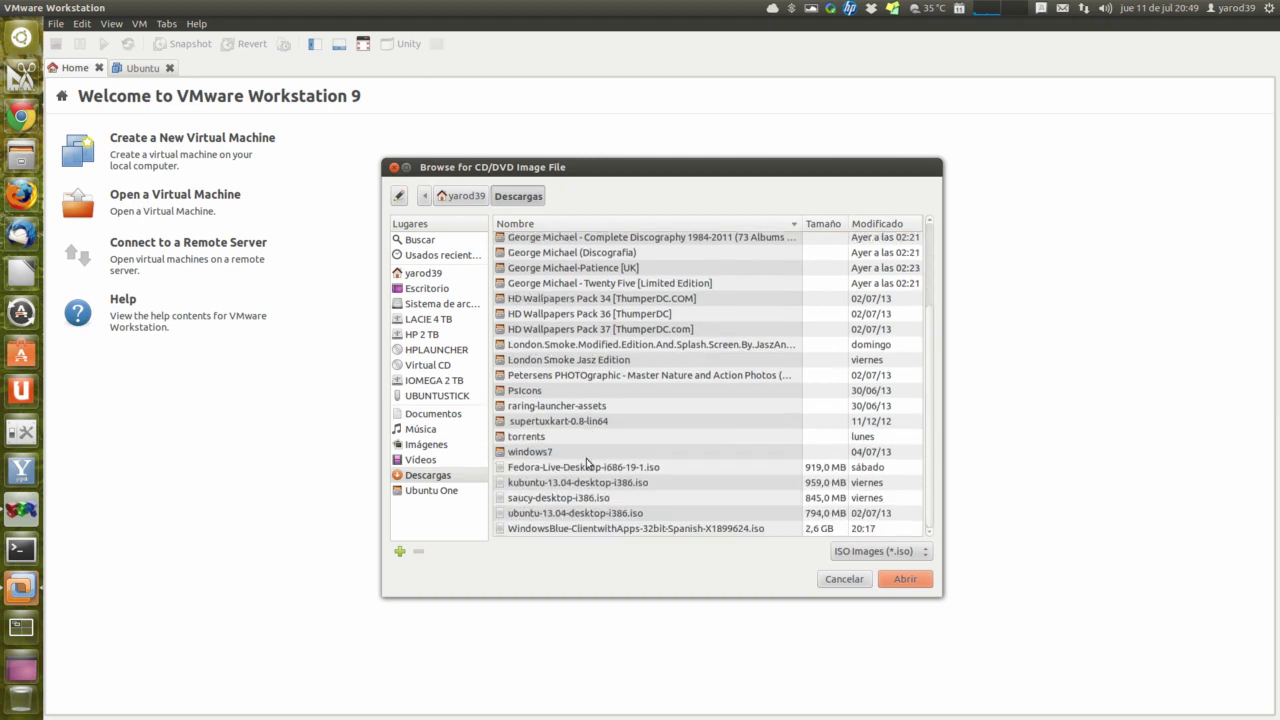
click(590, 528)
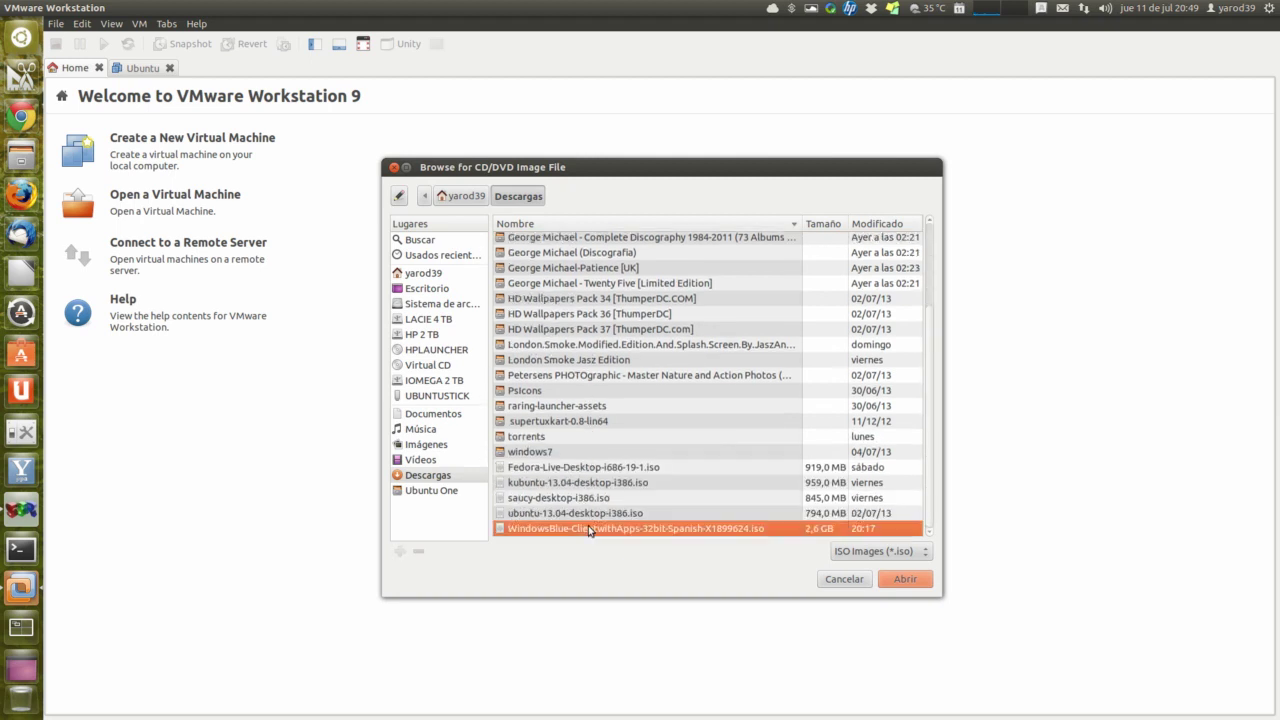
click(899, 580)
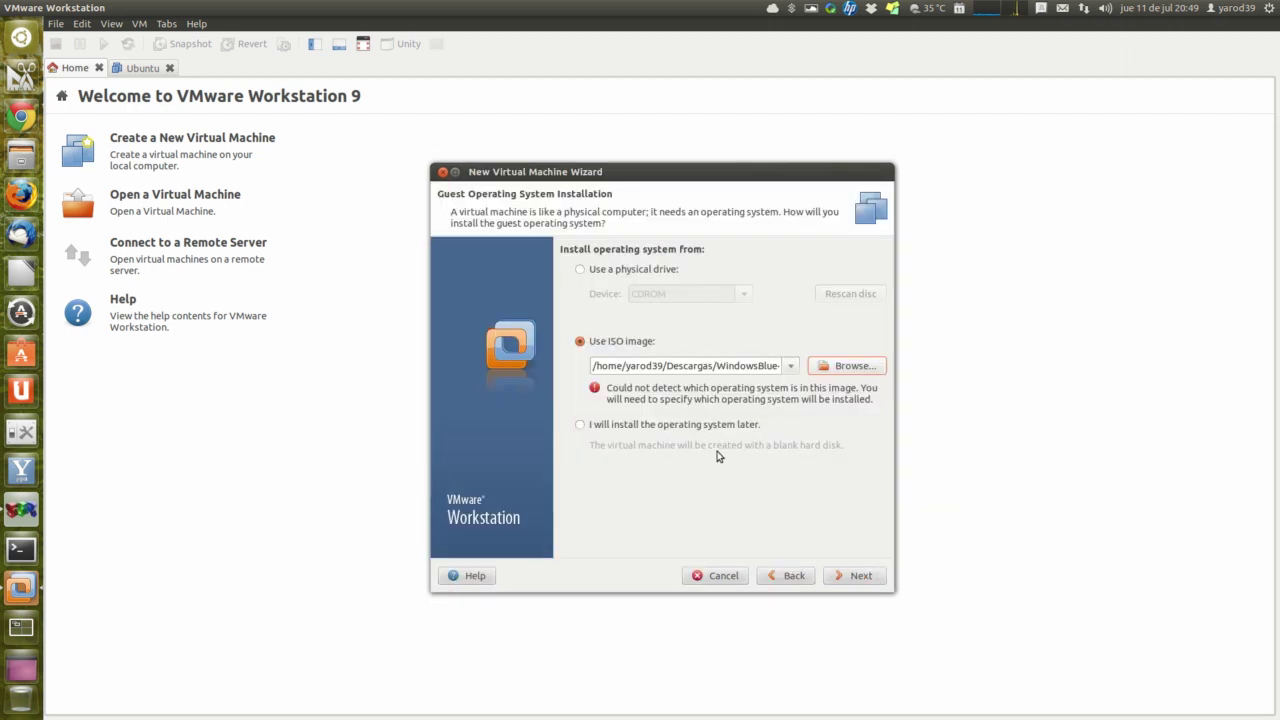
click(848, 580)
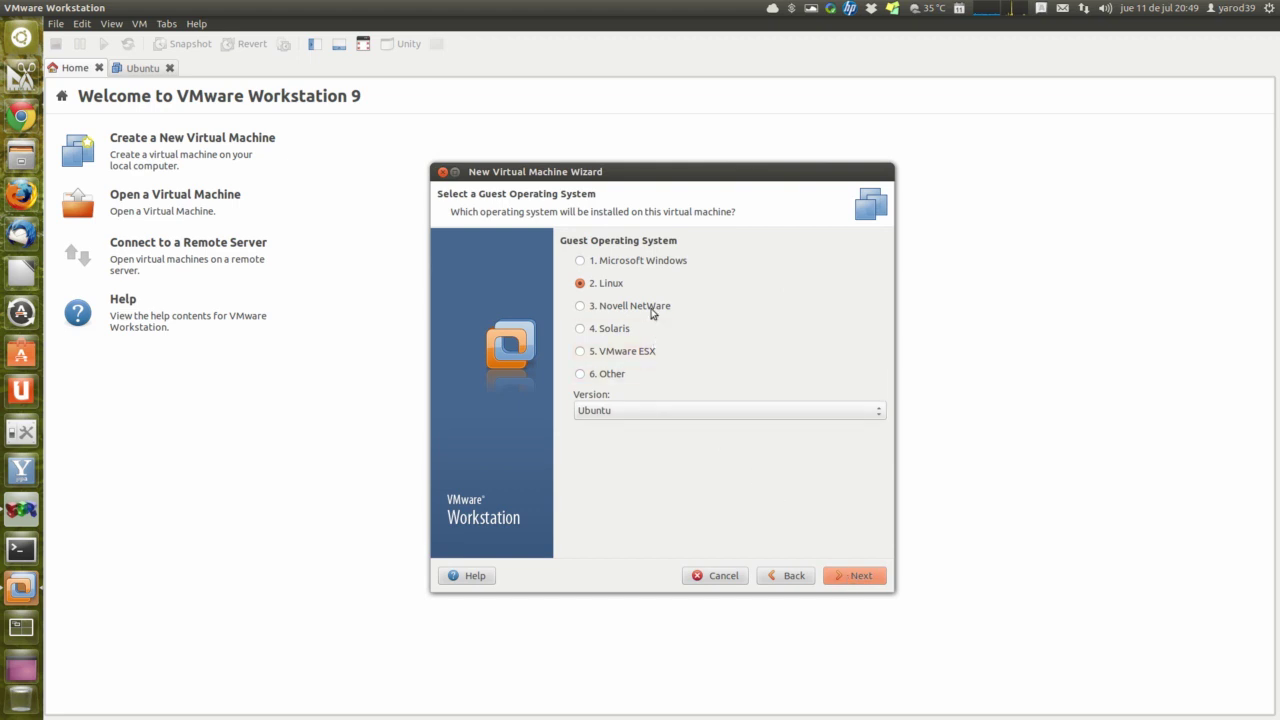
Step: Set the guest OS to Microsoft Windows 8 and name the VM 'Windows 8.1'
click(637, 262)
click(671, 413)
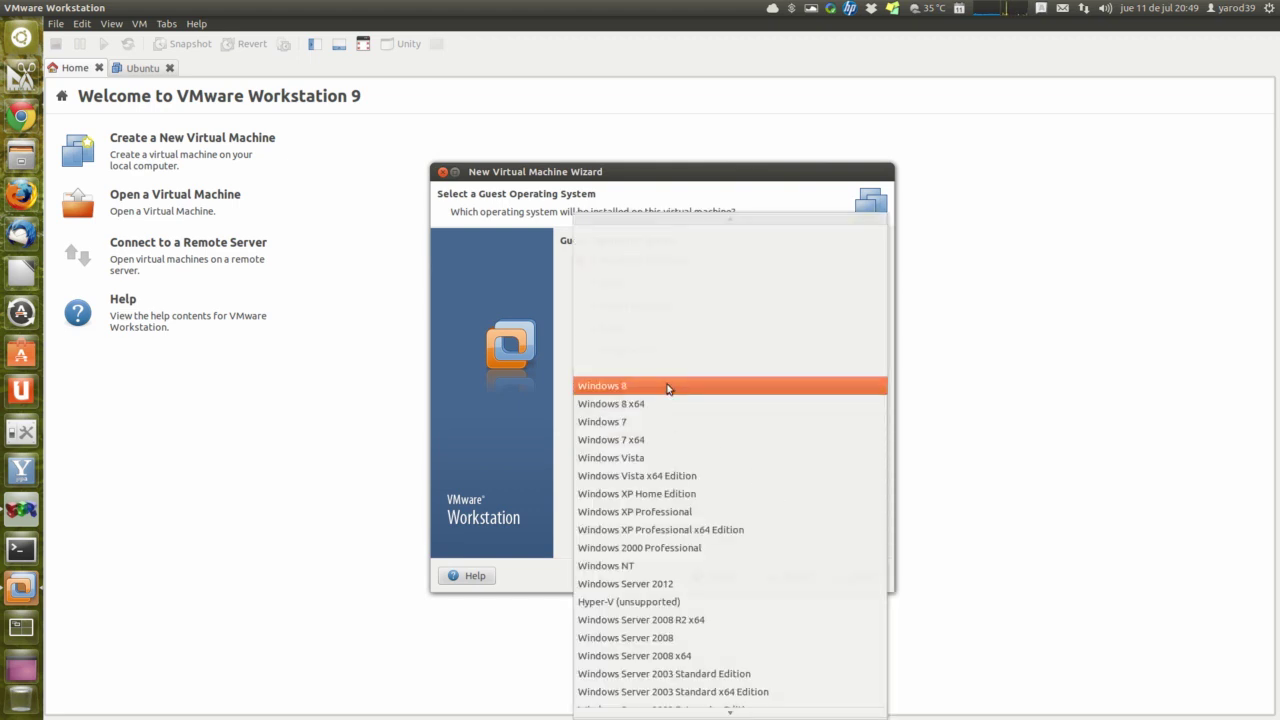
click(668, 388)
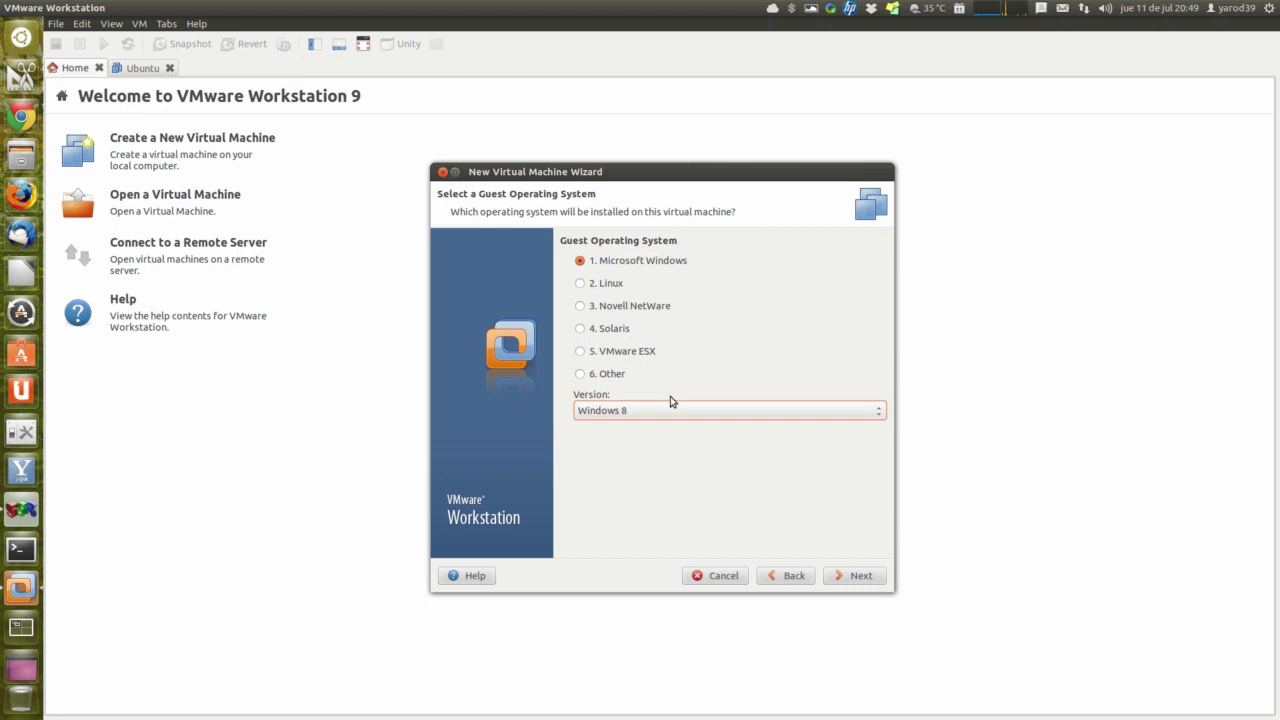
click(849, 577)
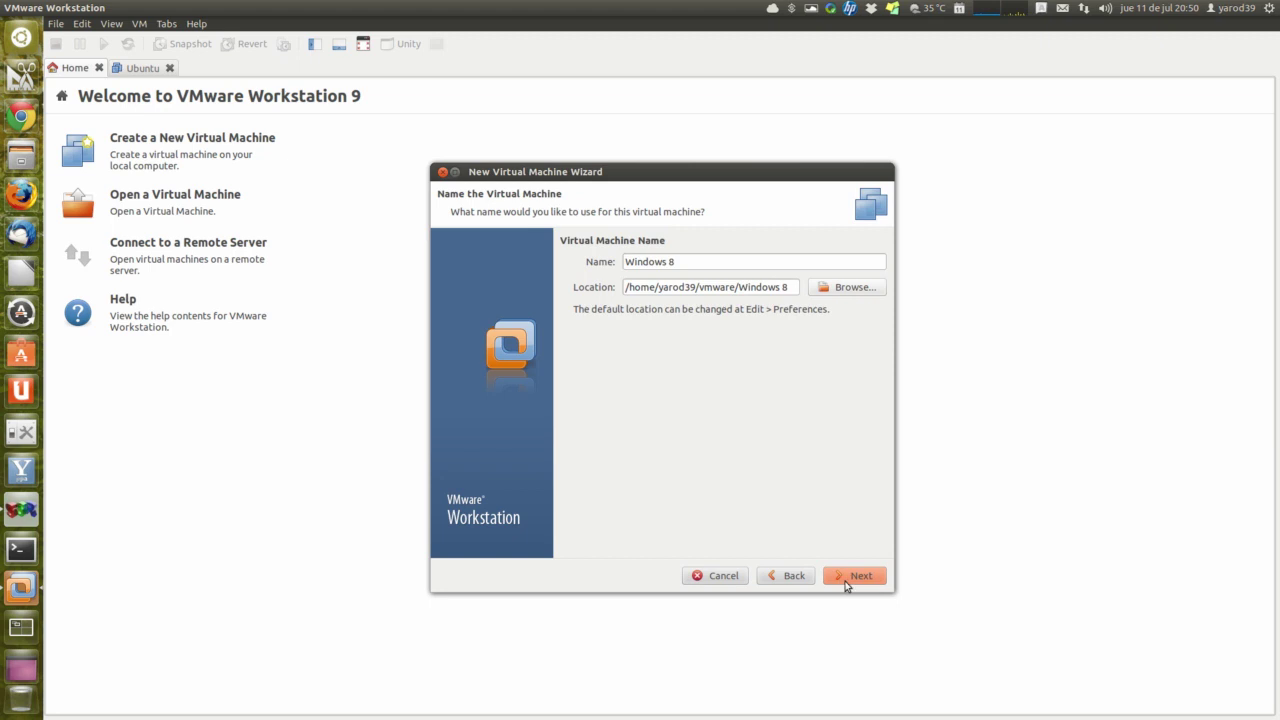
click(679, 261)
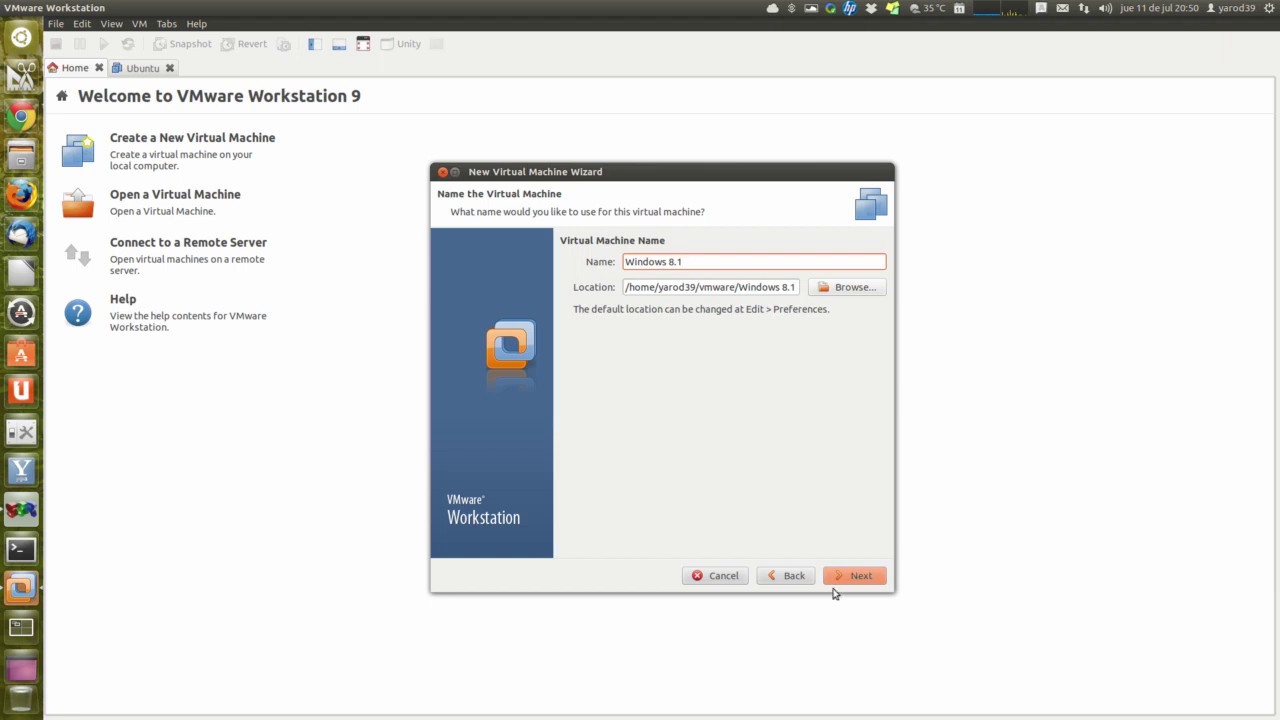
click(847, 578)
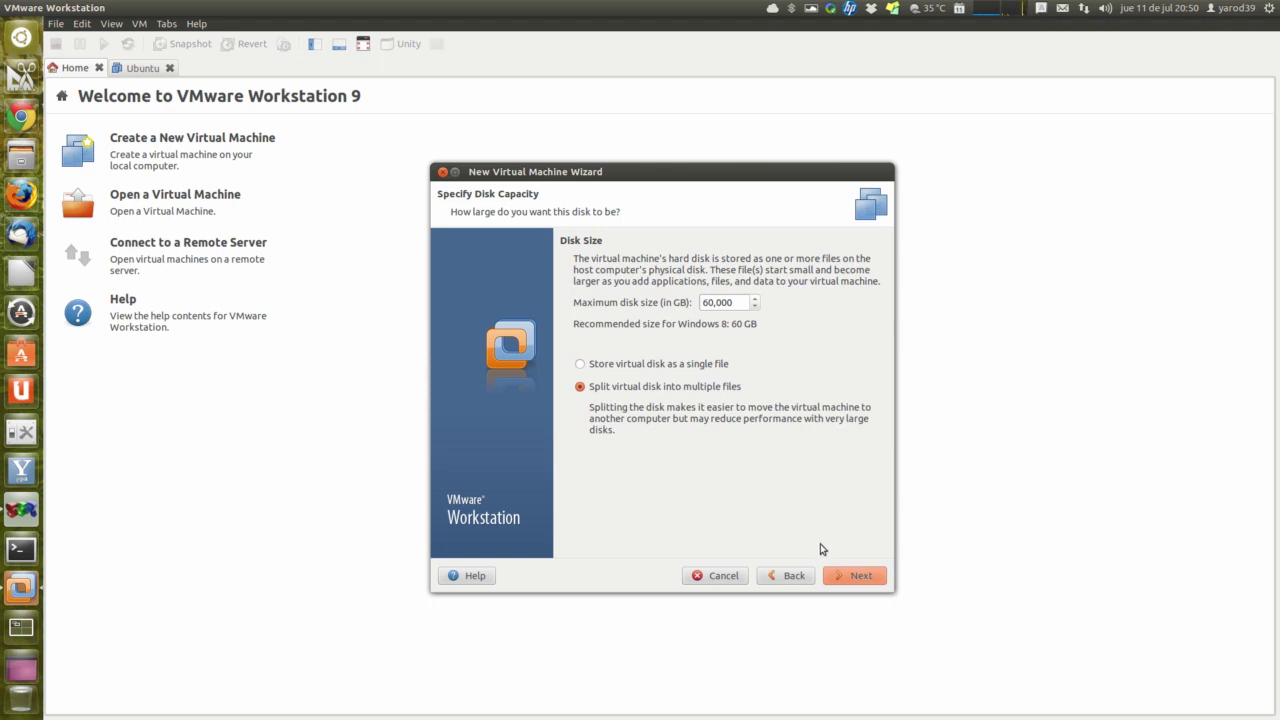
Step: Store the 60 GB virtual disk as a single file, then finish and power on the VM
click(662, 365)
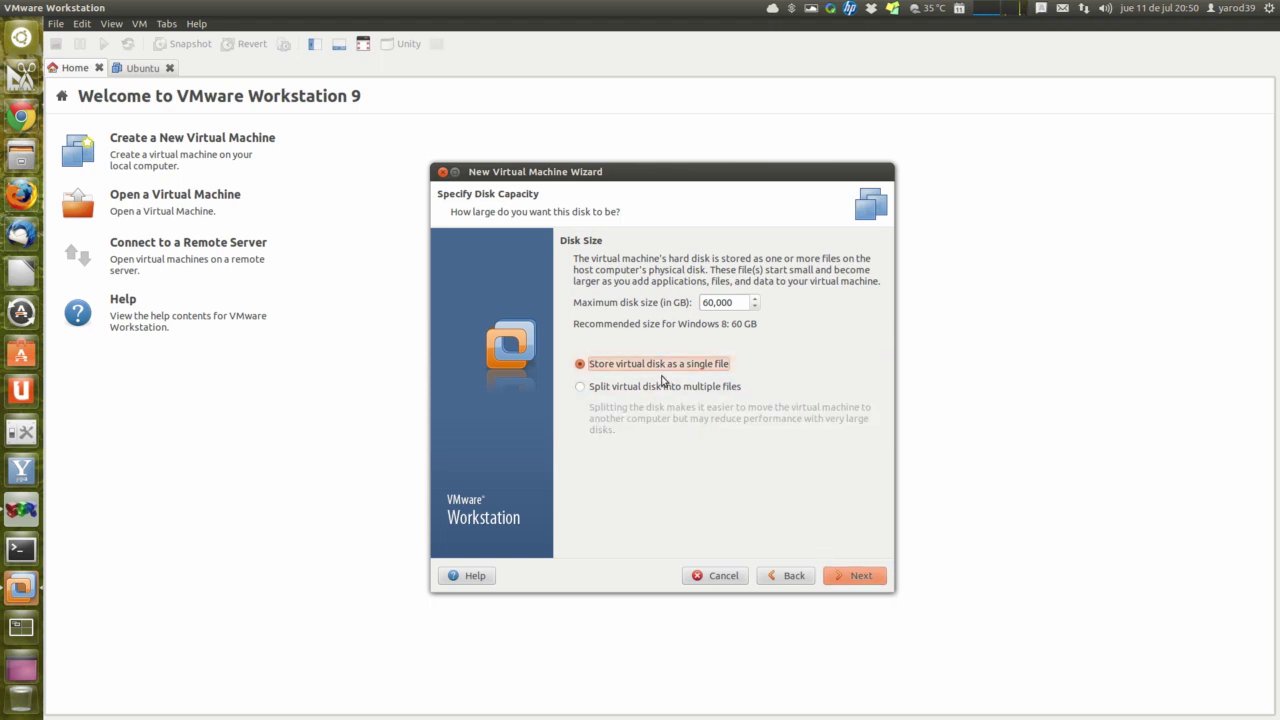
click(858, 577)
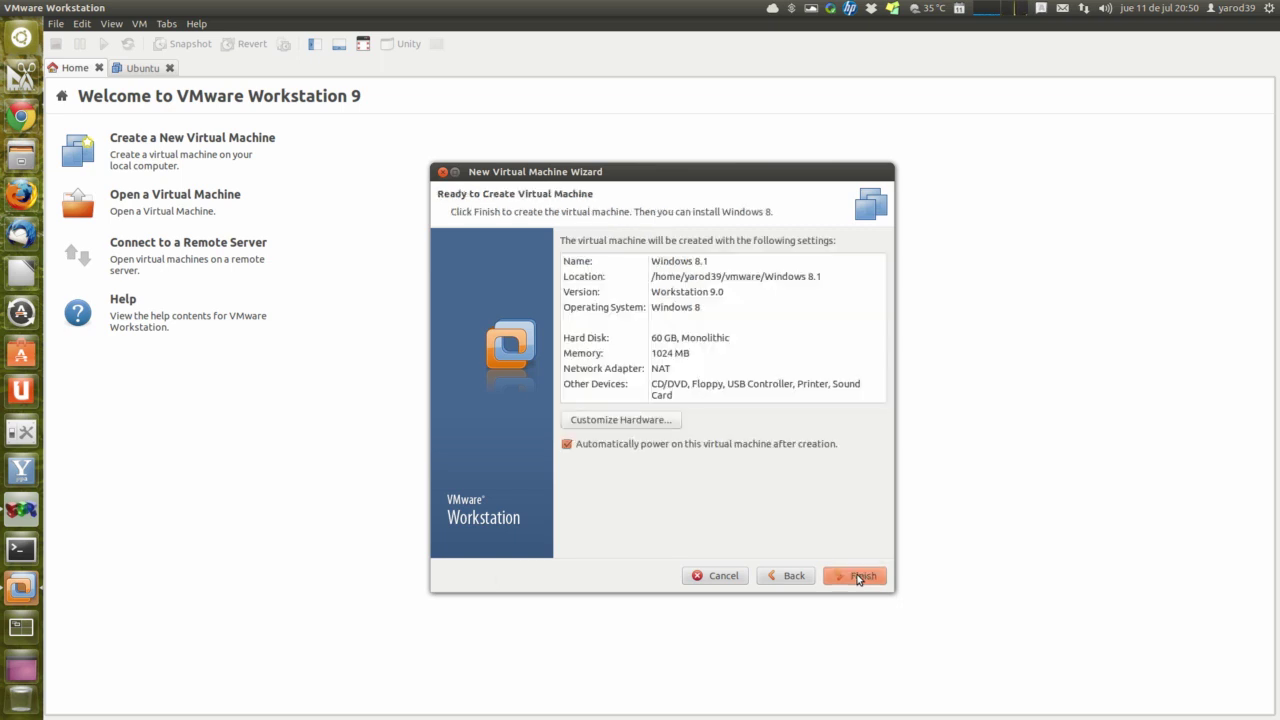
click(858, 577)
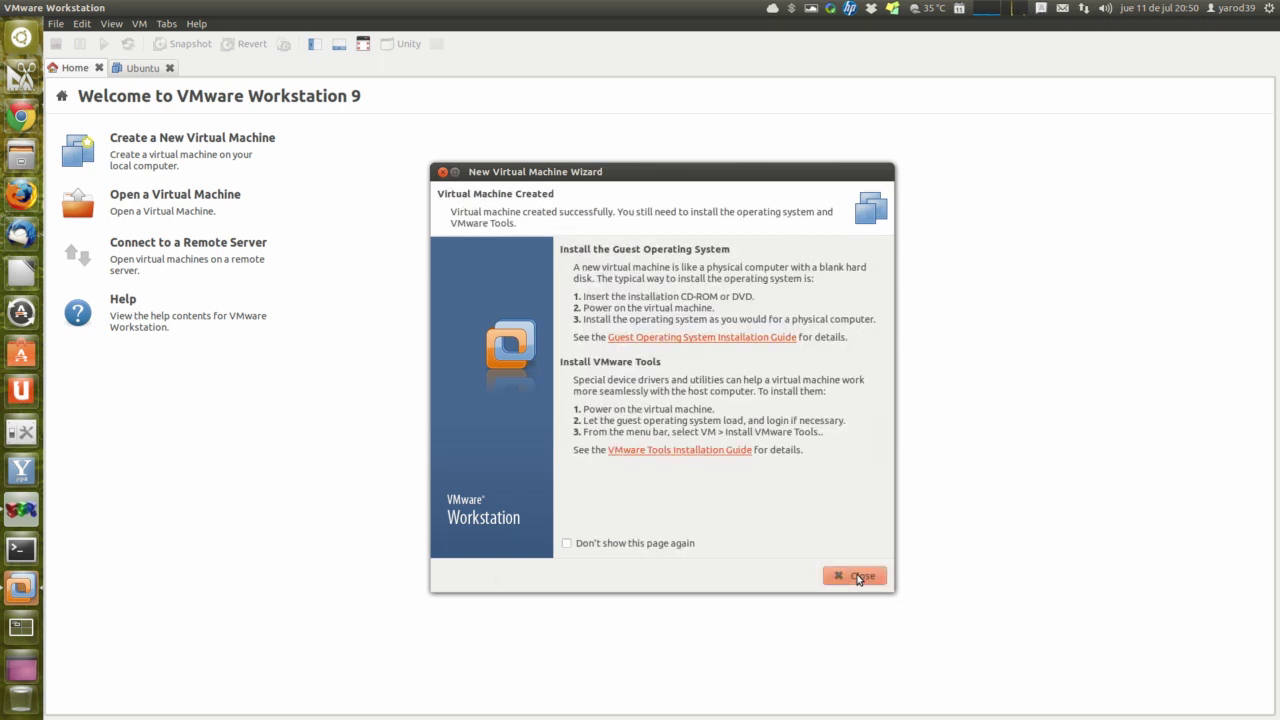
click(858, 577)
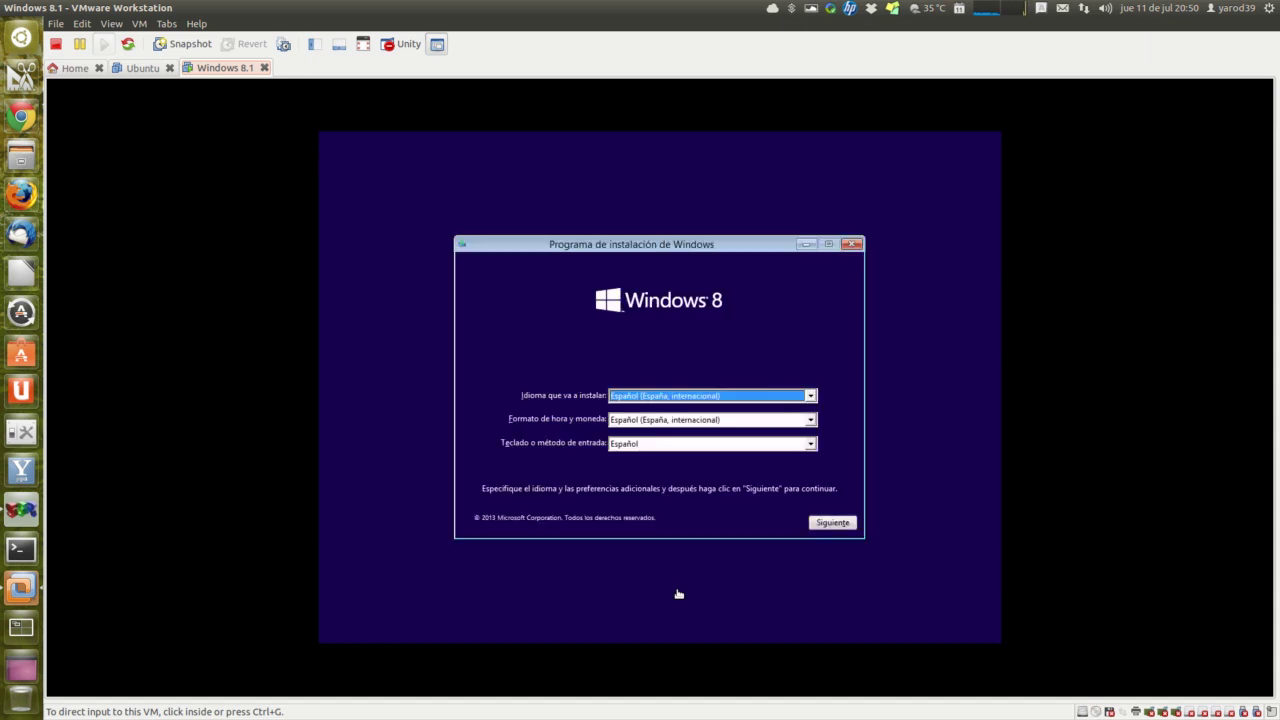
Step: Give input to the VM and accept the Español language settings with Siguiente
click(838, 531)
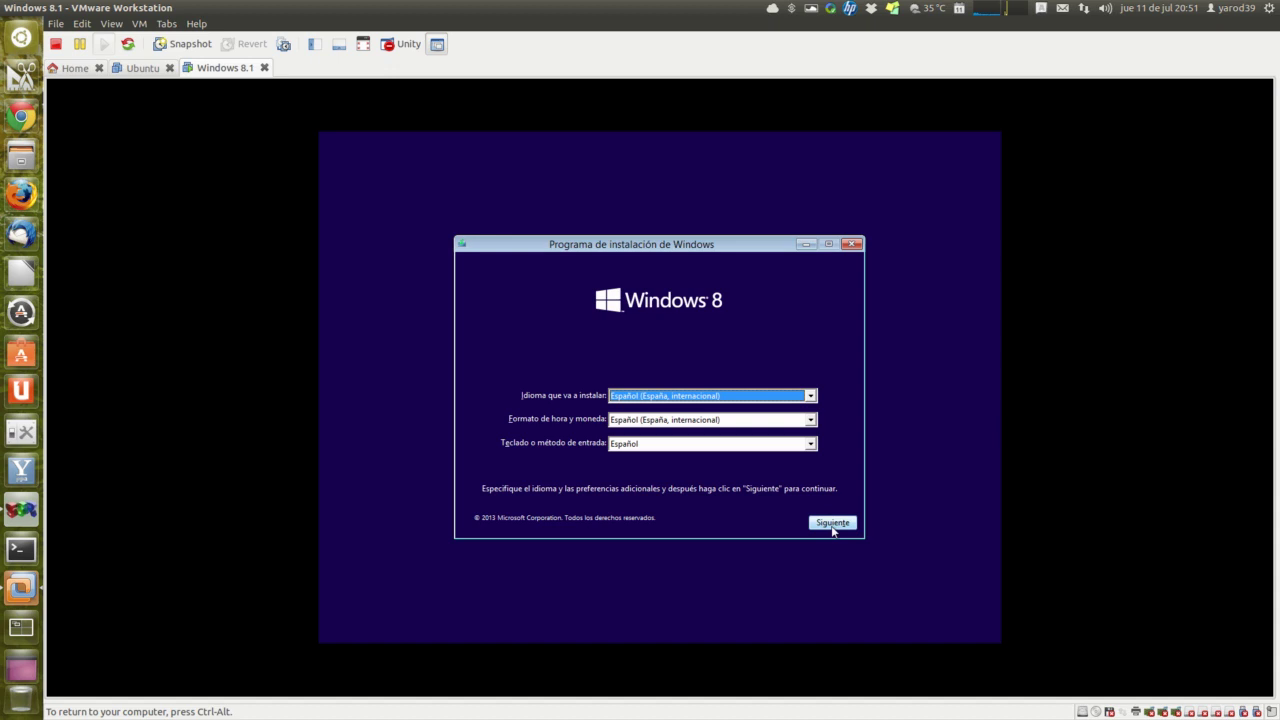
click(833, 524)
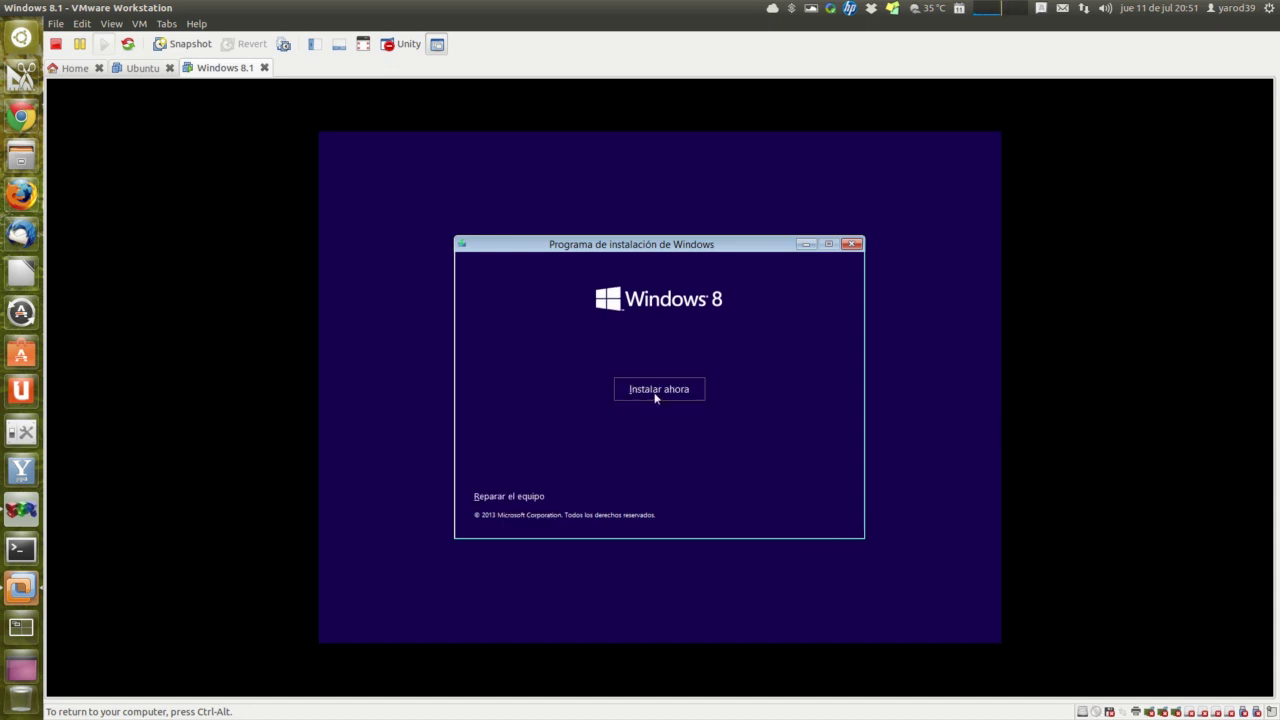
Step: Start the Windows installation up to the product-key page, then release input with Ctrl+Alt
click(656, 397)
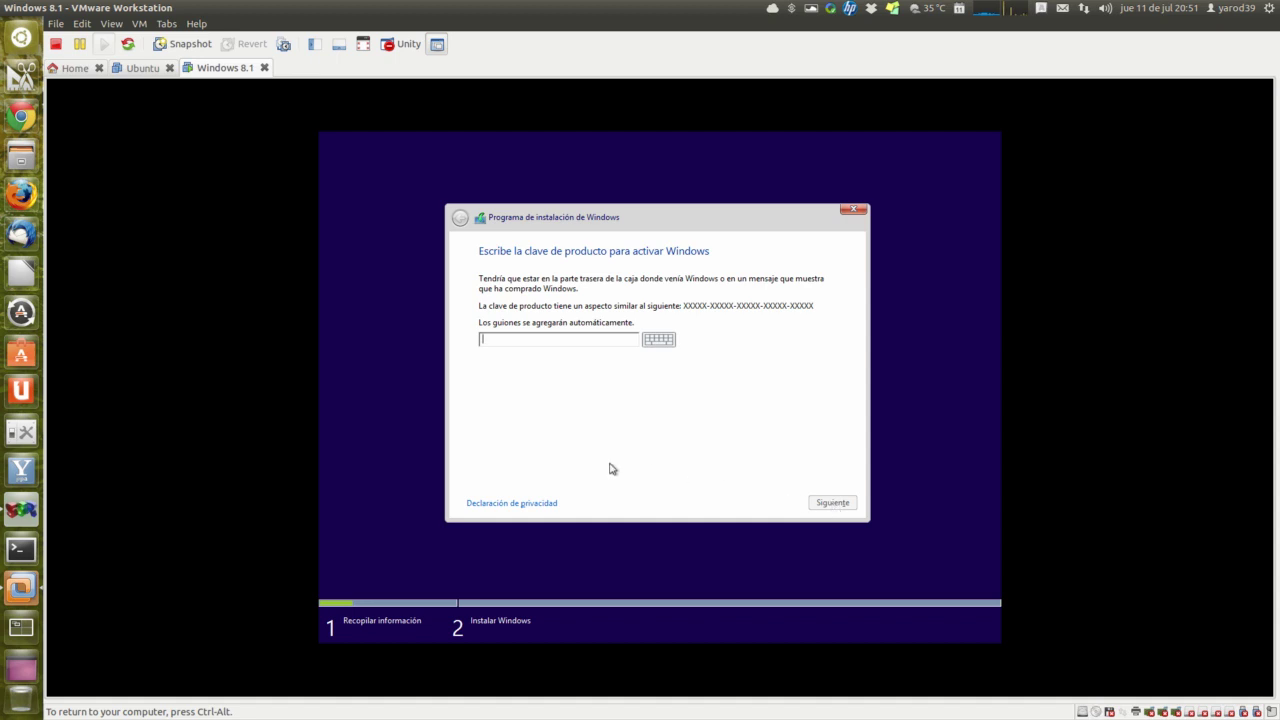
key(ctrl+alt)
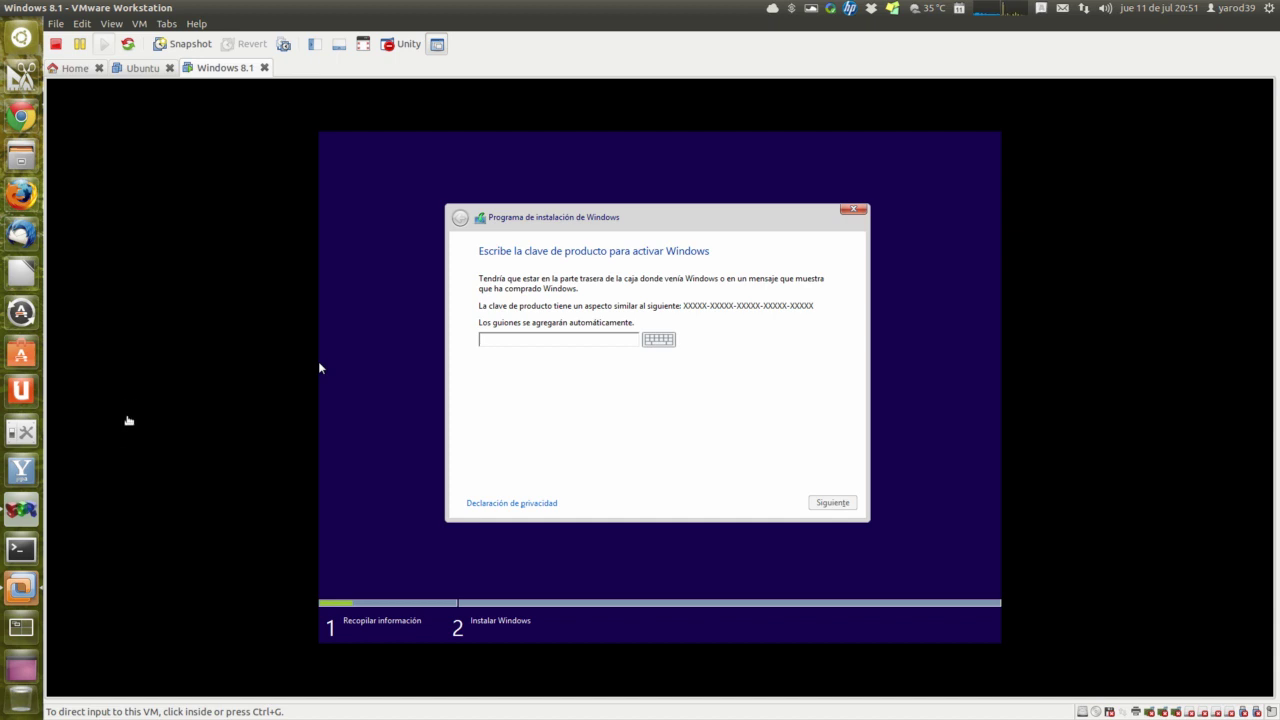
click(22, 117)
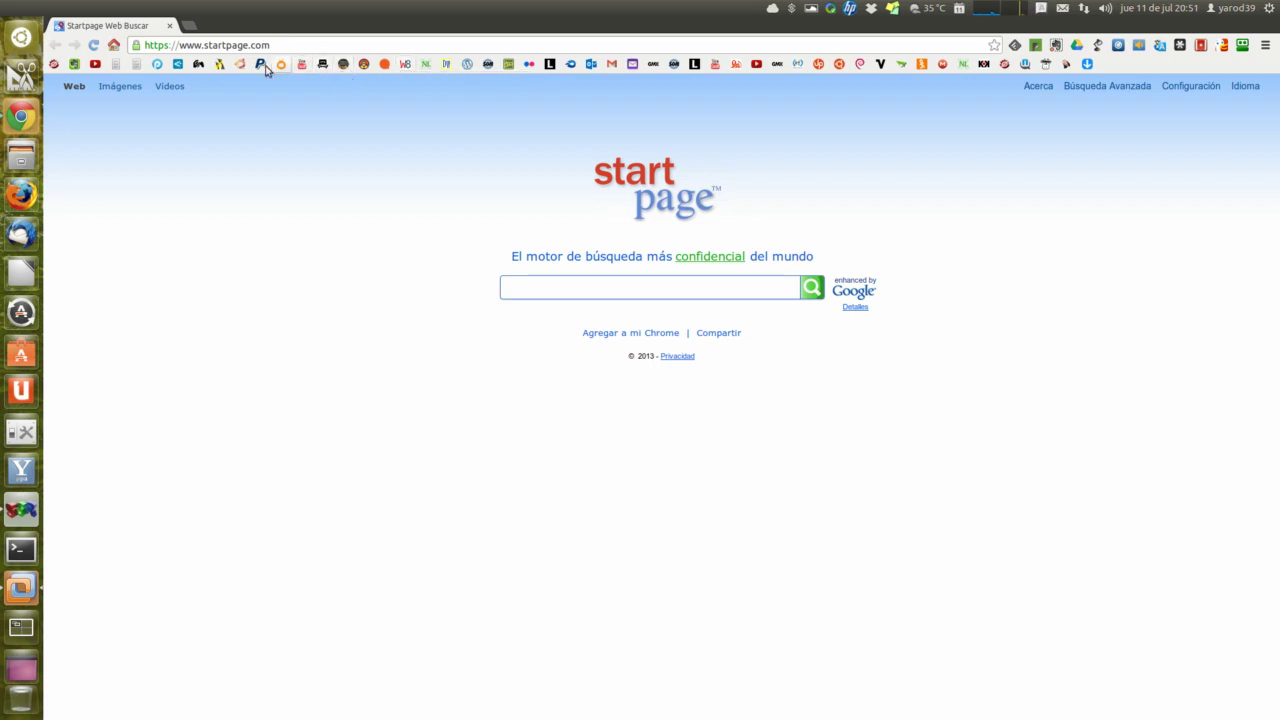
click(171, 26)
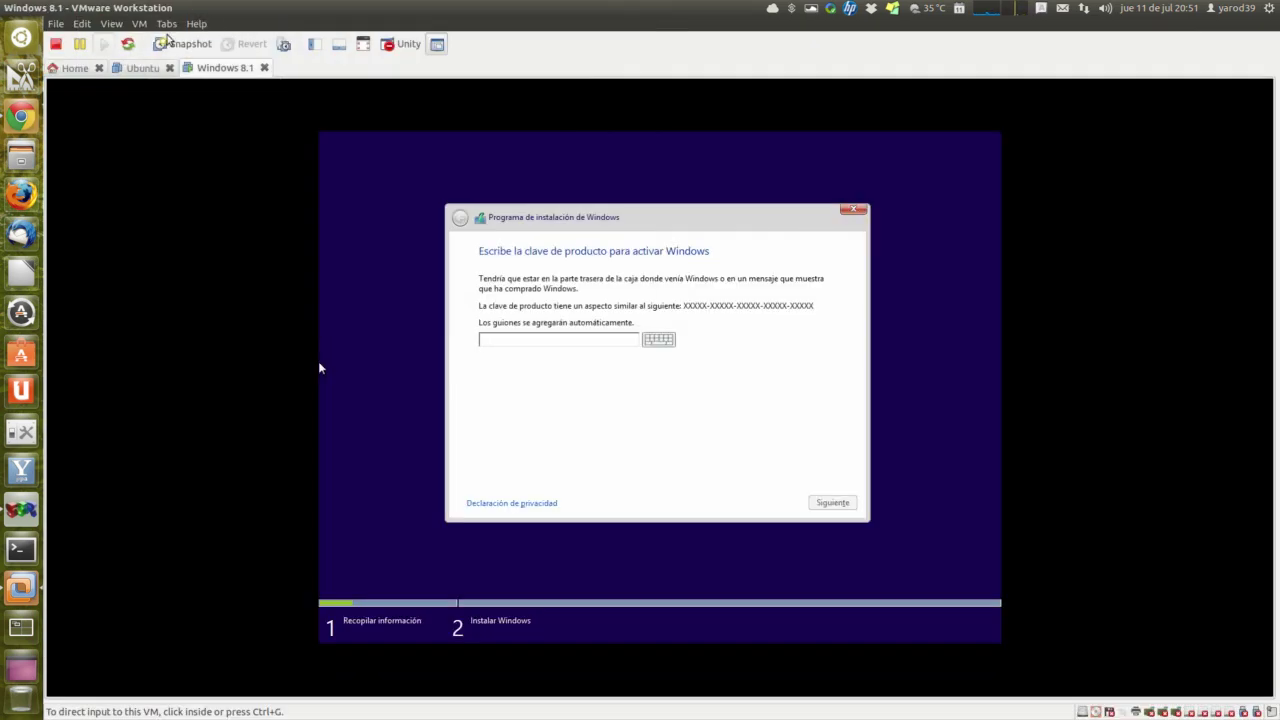
right_click(21, 155)
click(113, 171)
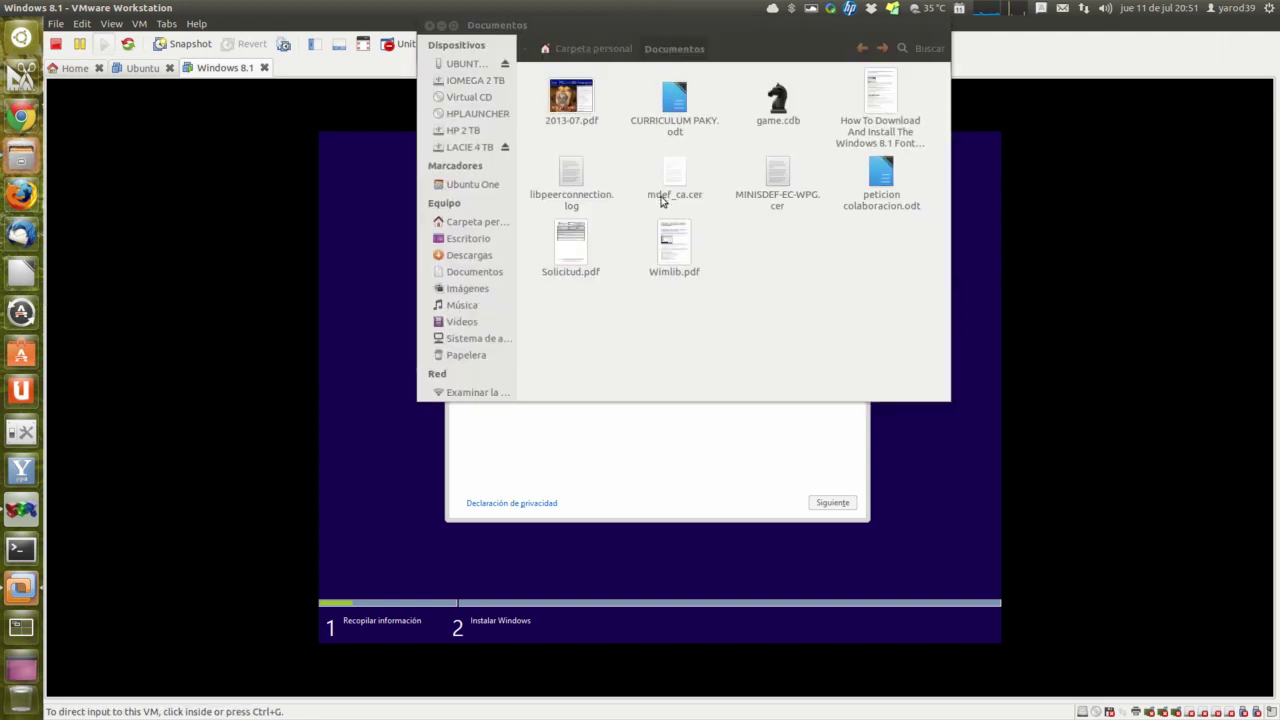
double_click(875, 95)
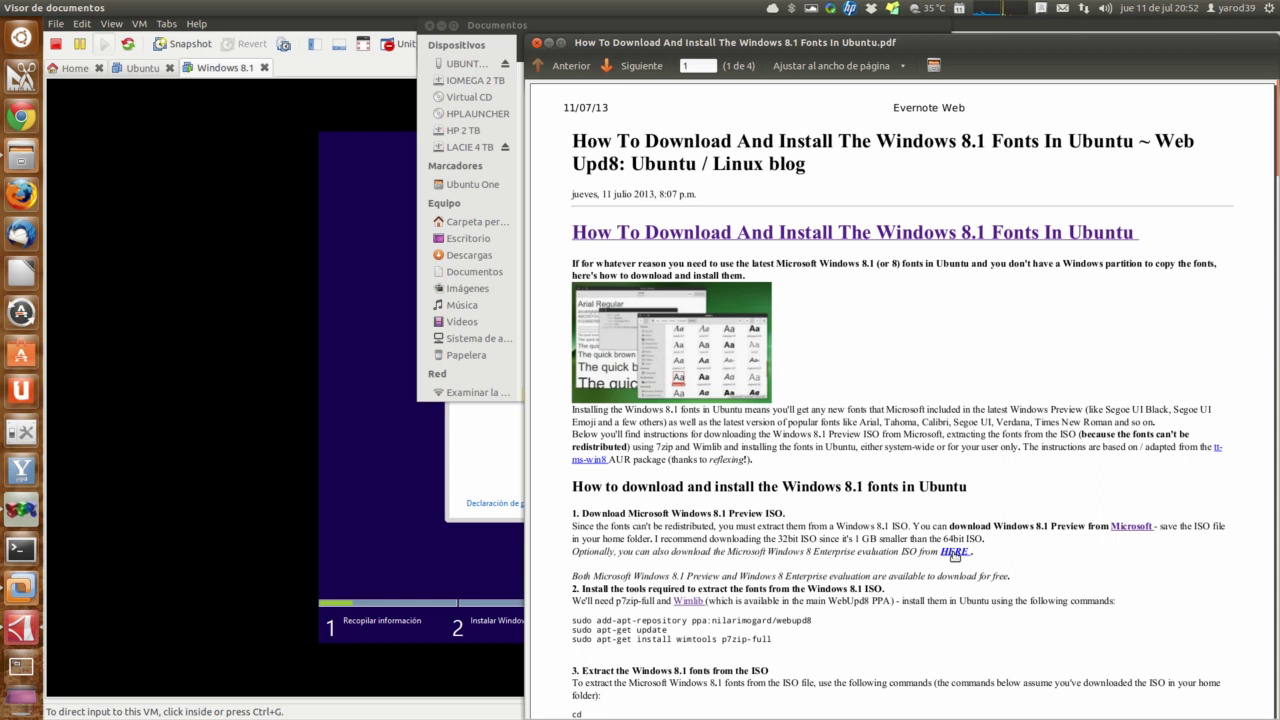
triple_click(955, 556)
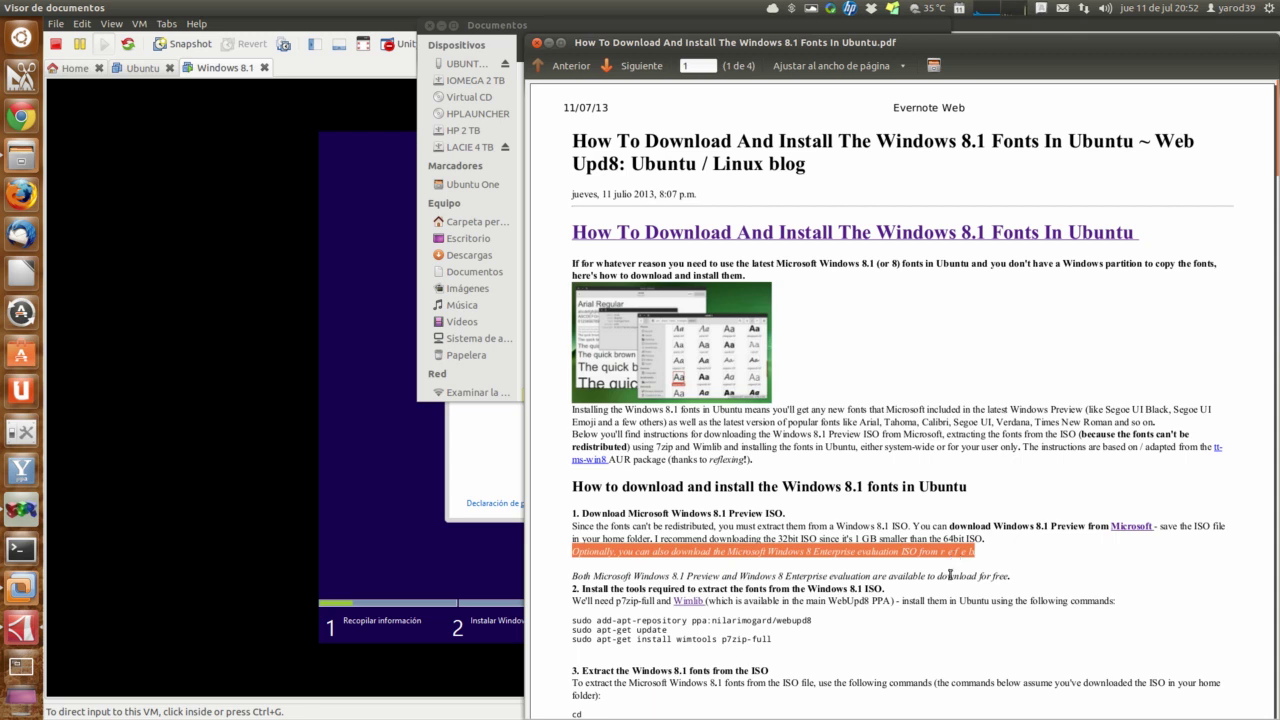
click(938, 572)
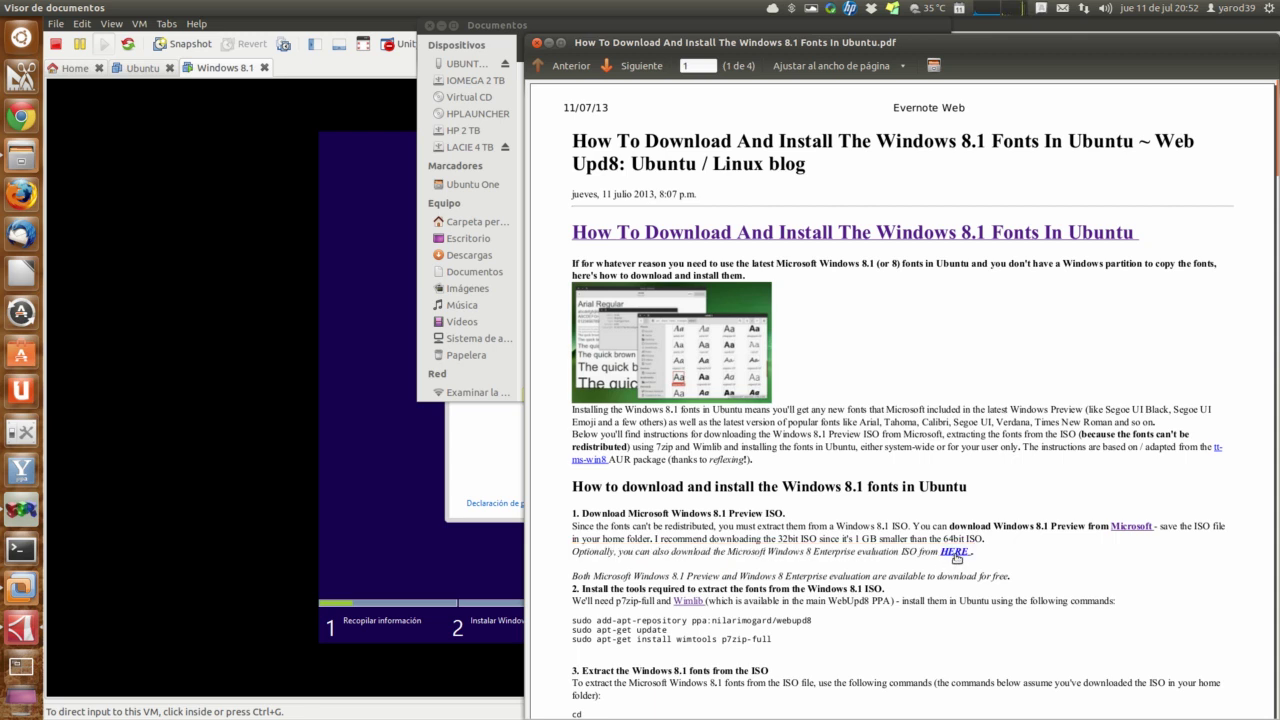
right_click(955, 557)
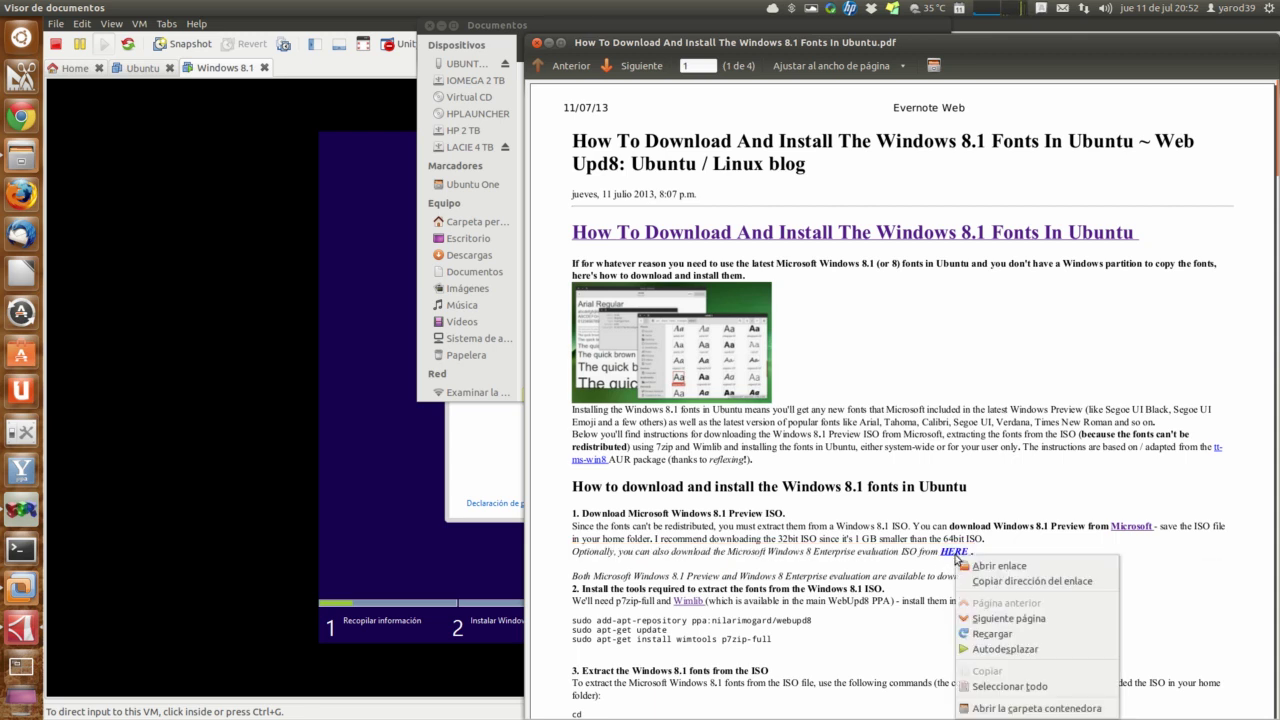
click(971, 570)
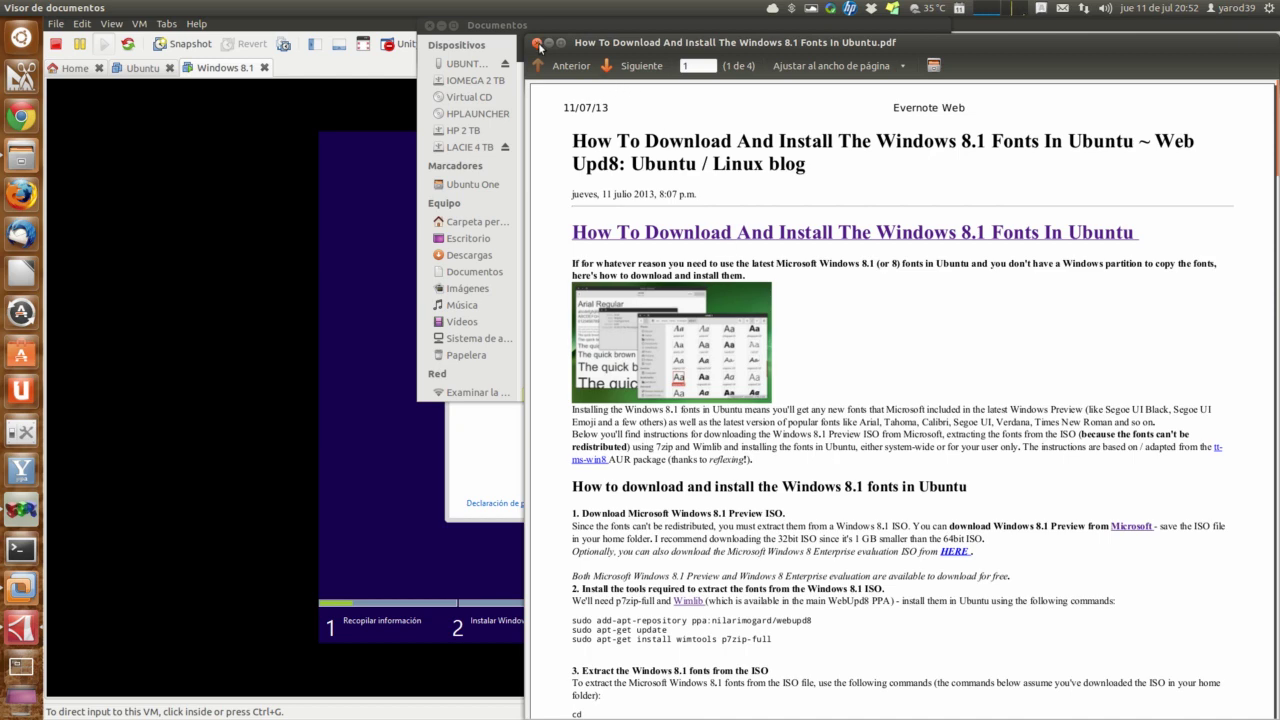
click(537, 44)
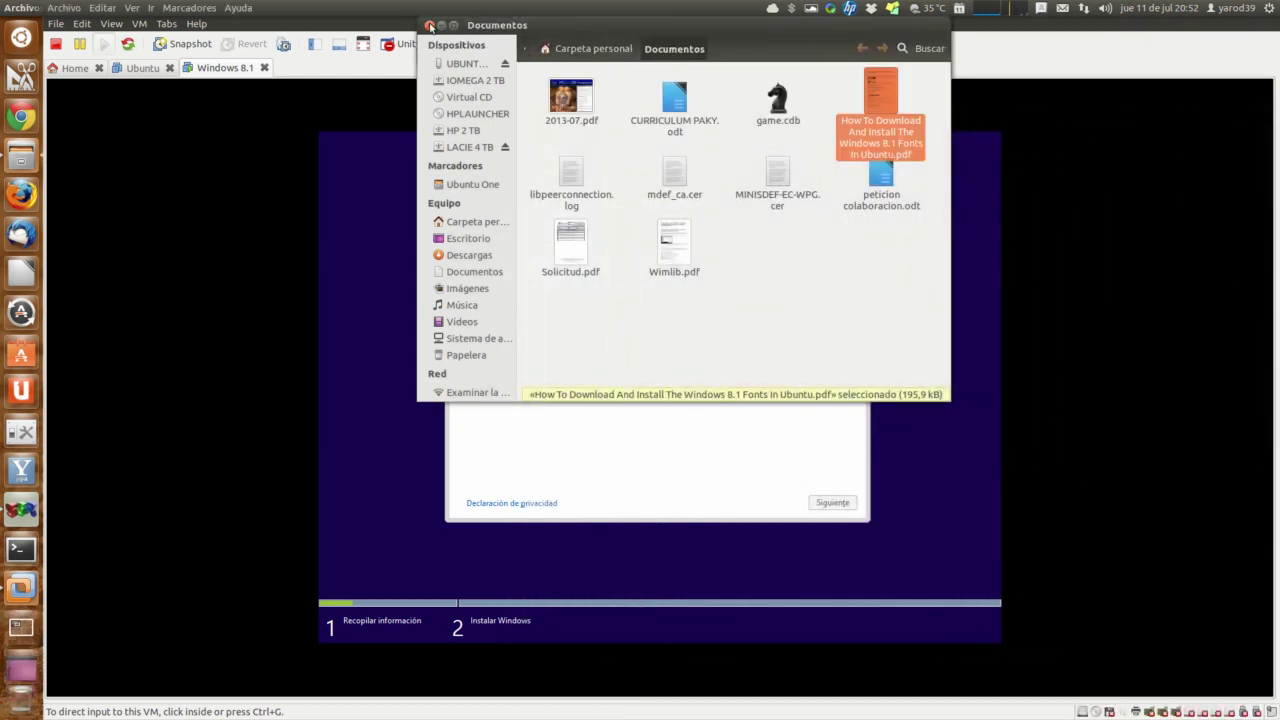
click(430, 25)
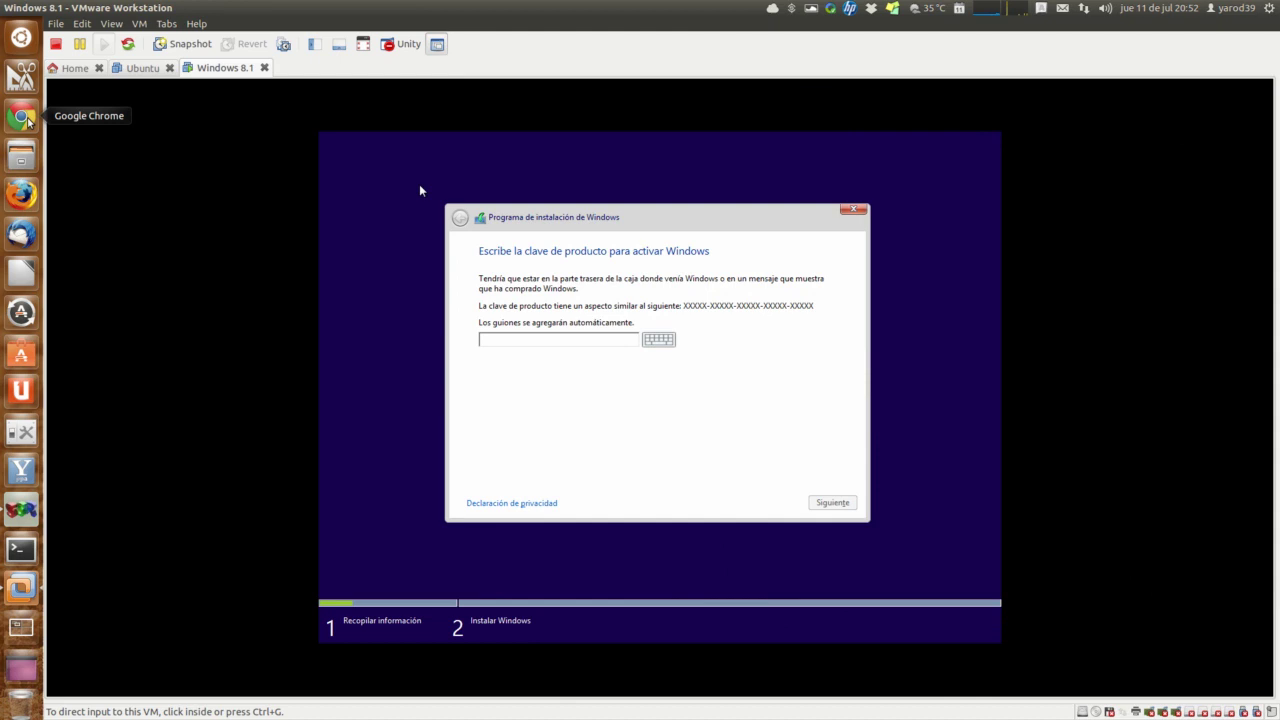
Step: Reopen the Windows 8.1 Preview download page from Chrome's browsing history
click(21, 117)
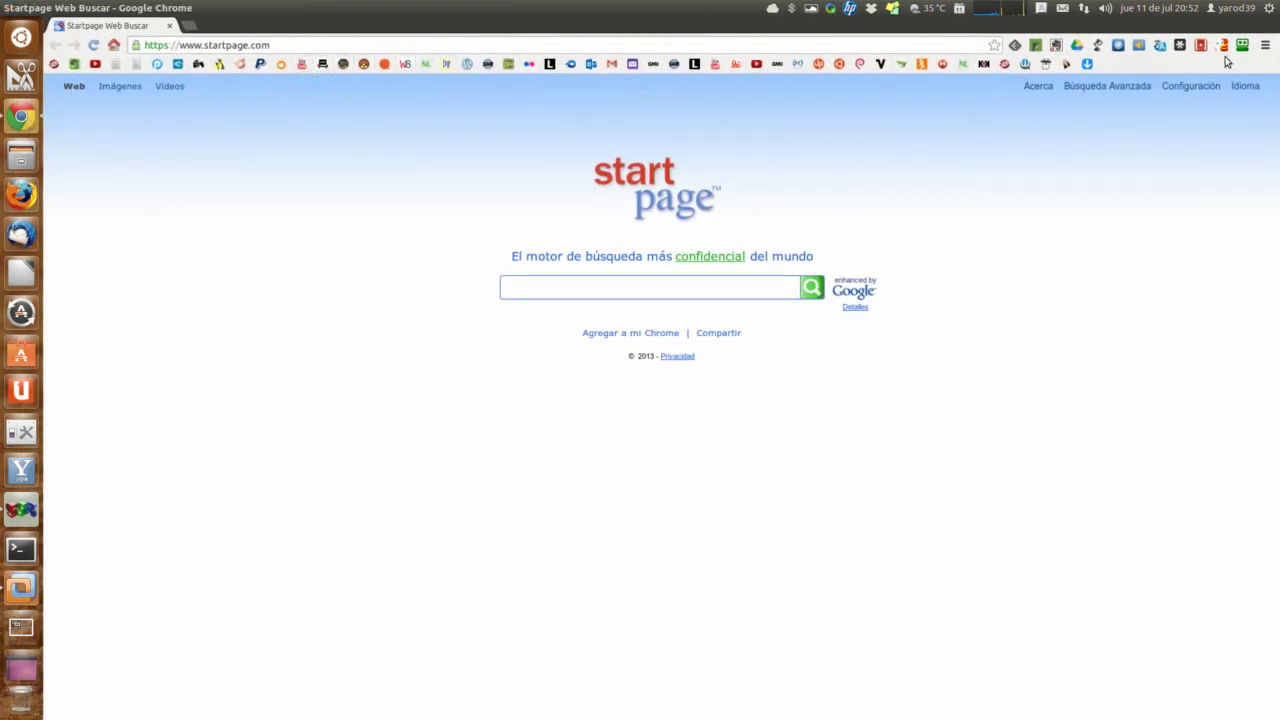
click(1265, 45)
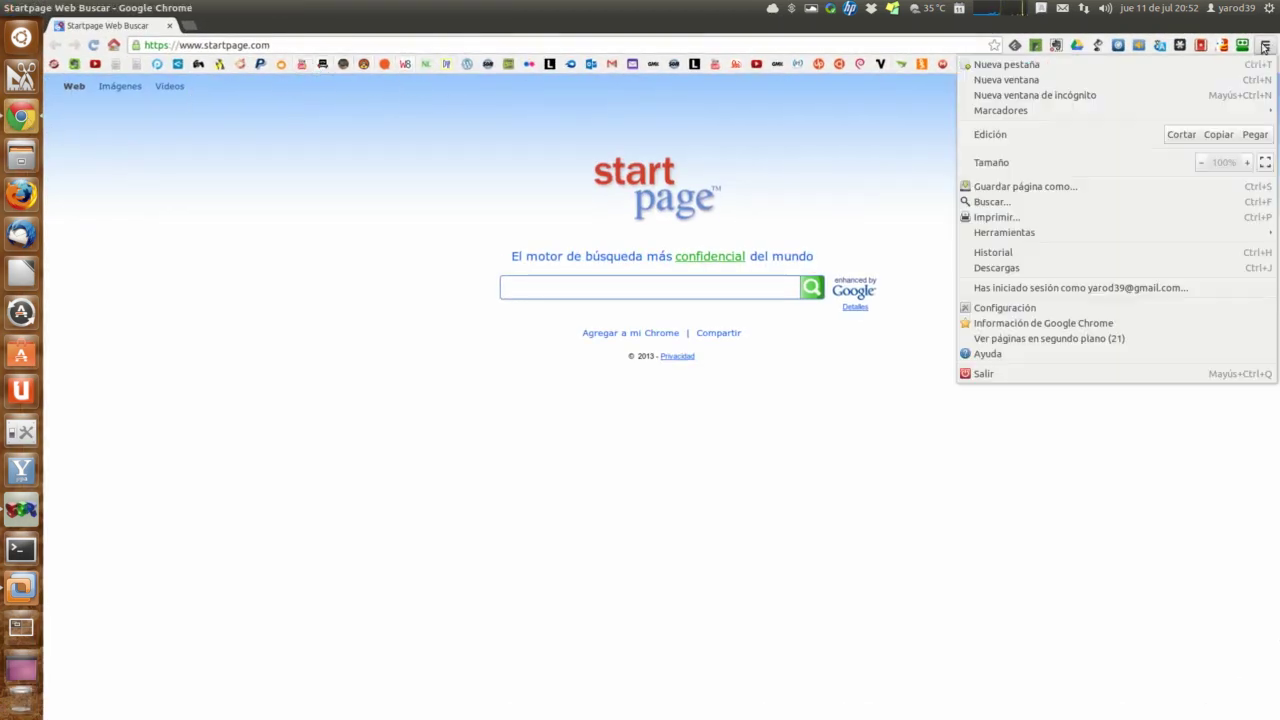
click(1211, 255)
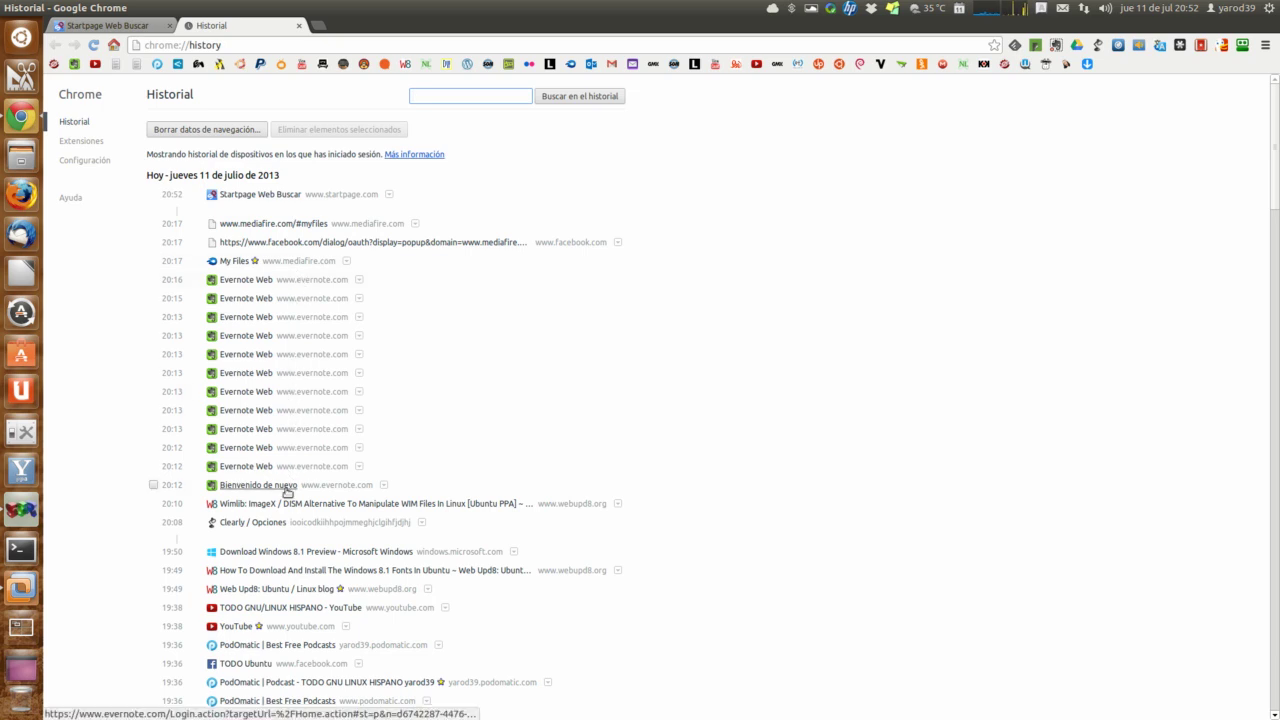
click(297, 552)
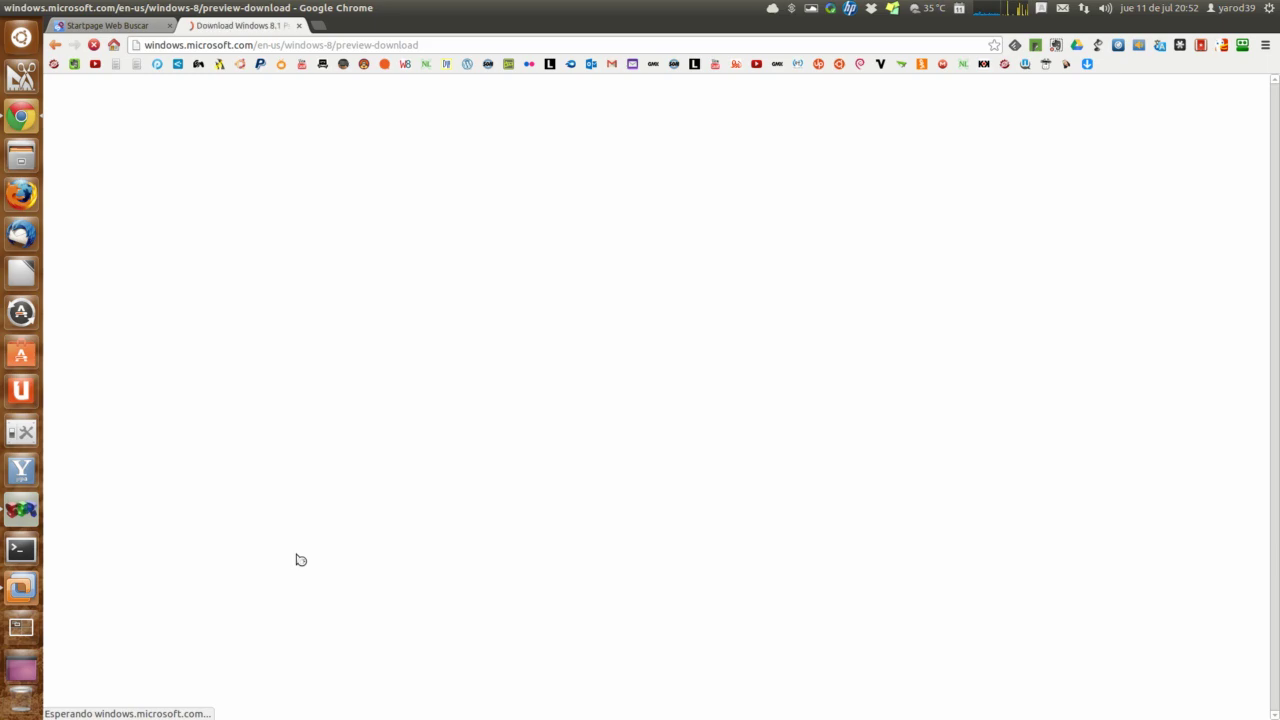
scroll(560, 390, down, 9)
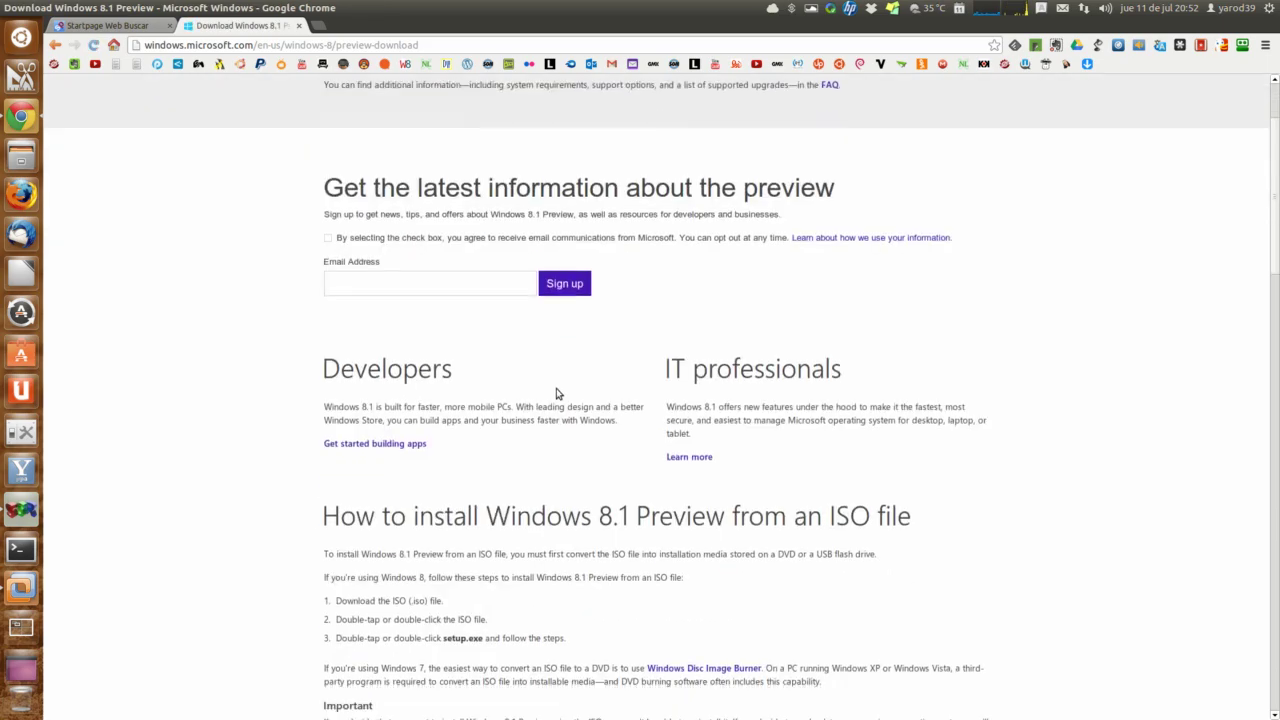
scroll(549, 401, down, 3)
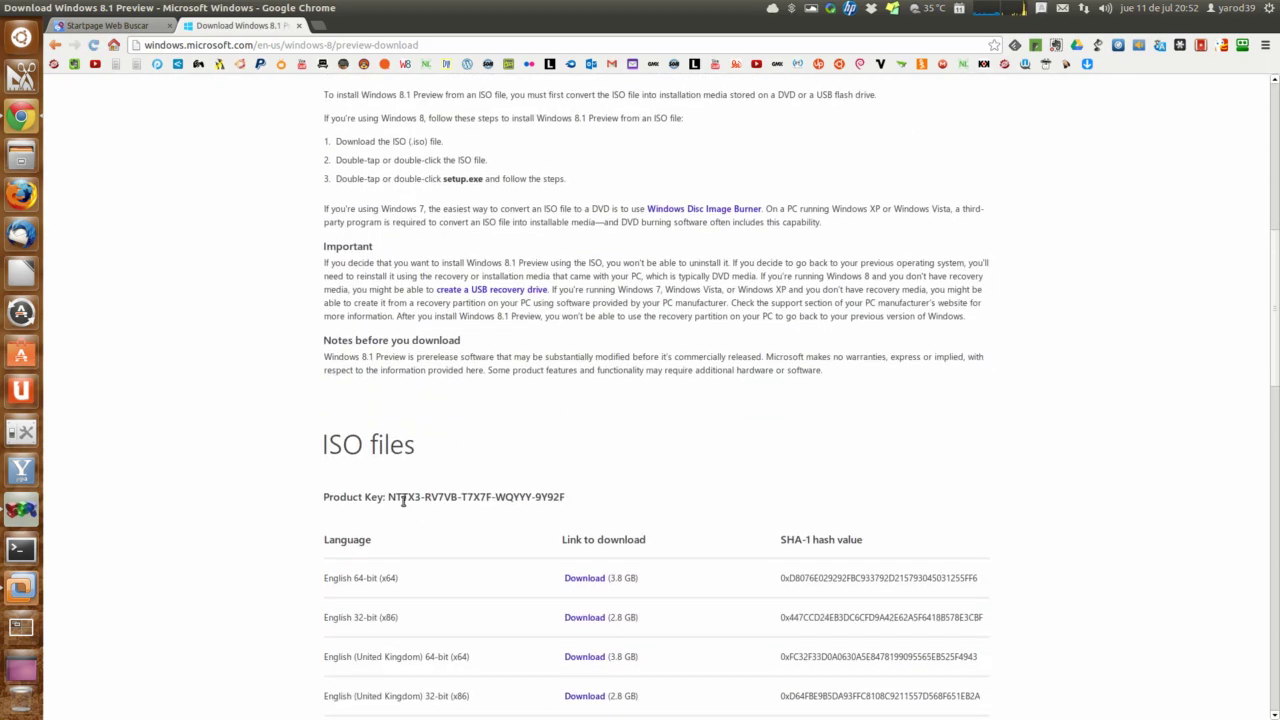
Step: Select just the Windows 8.1 Preview product key and copy it with Copiar
drag(390, 496, 409, 507)
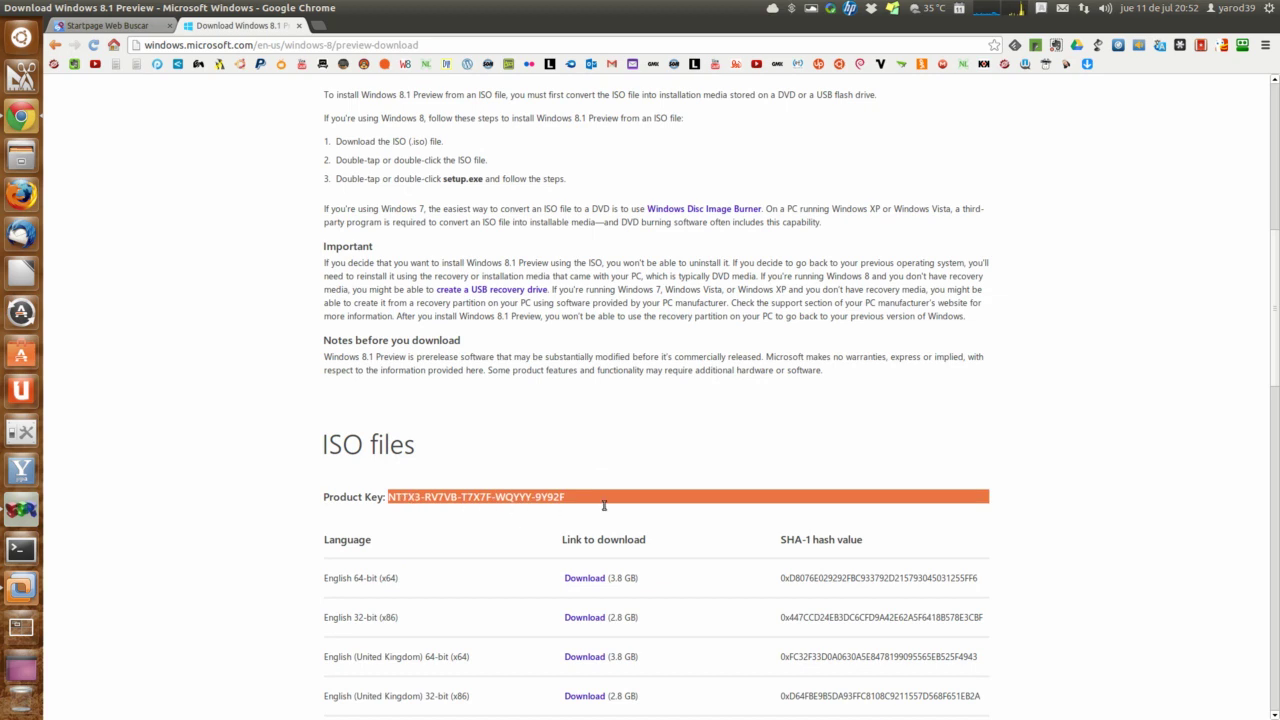
drag(594, 506, 577, 497)
right_click(491, 498)
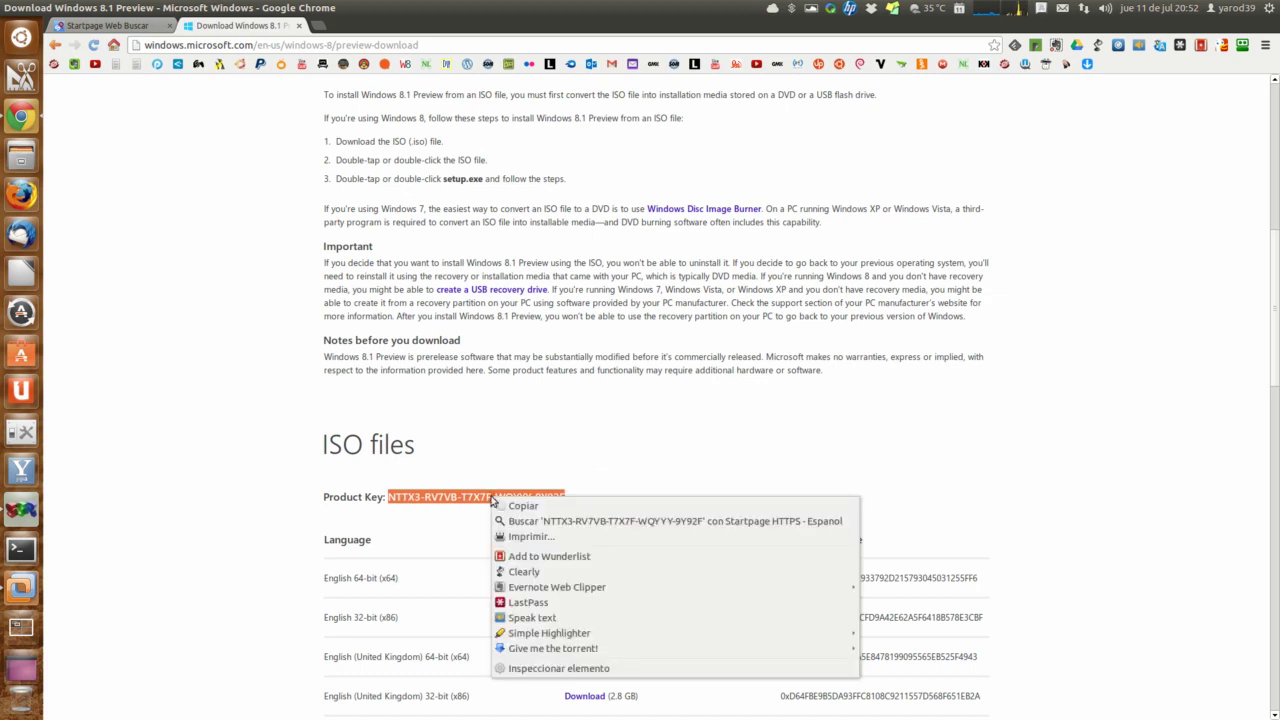
click(520, 506)
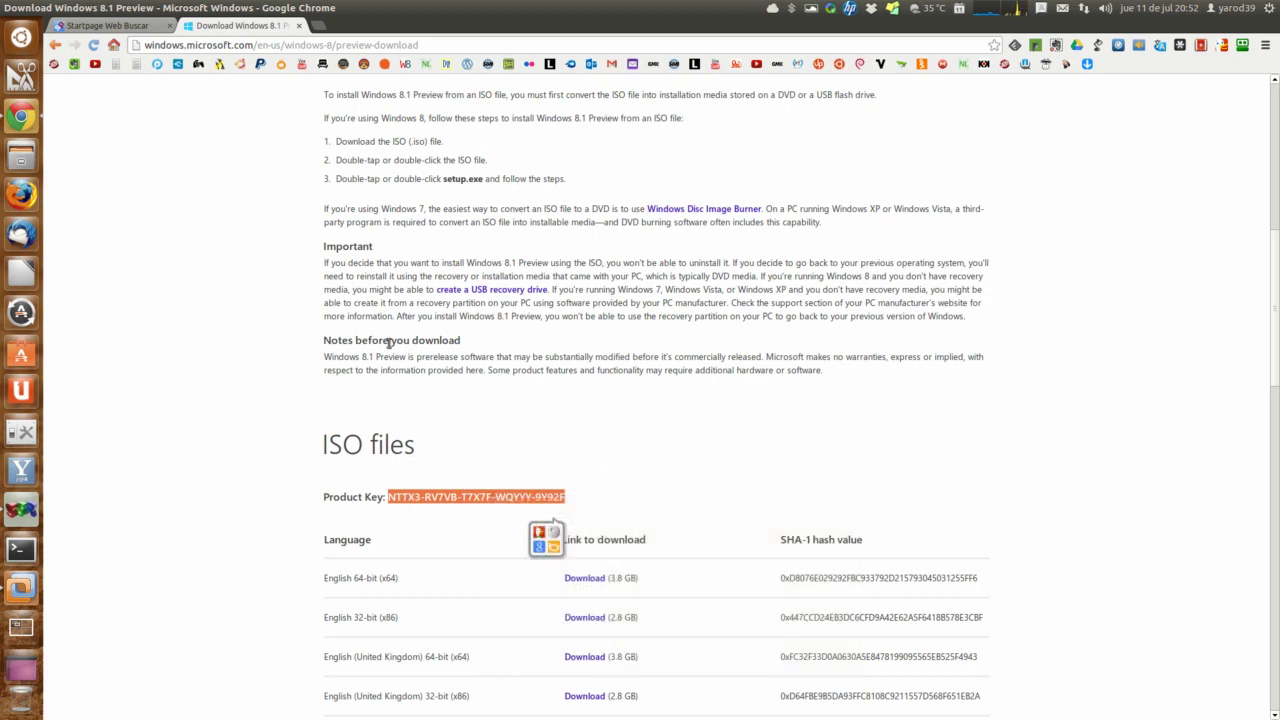
Step: Close the download and Startpage tabs to exit Chrome and return to the VM
click(299, 26)
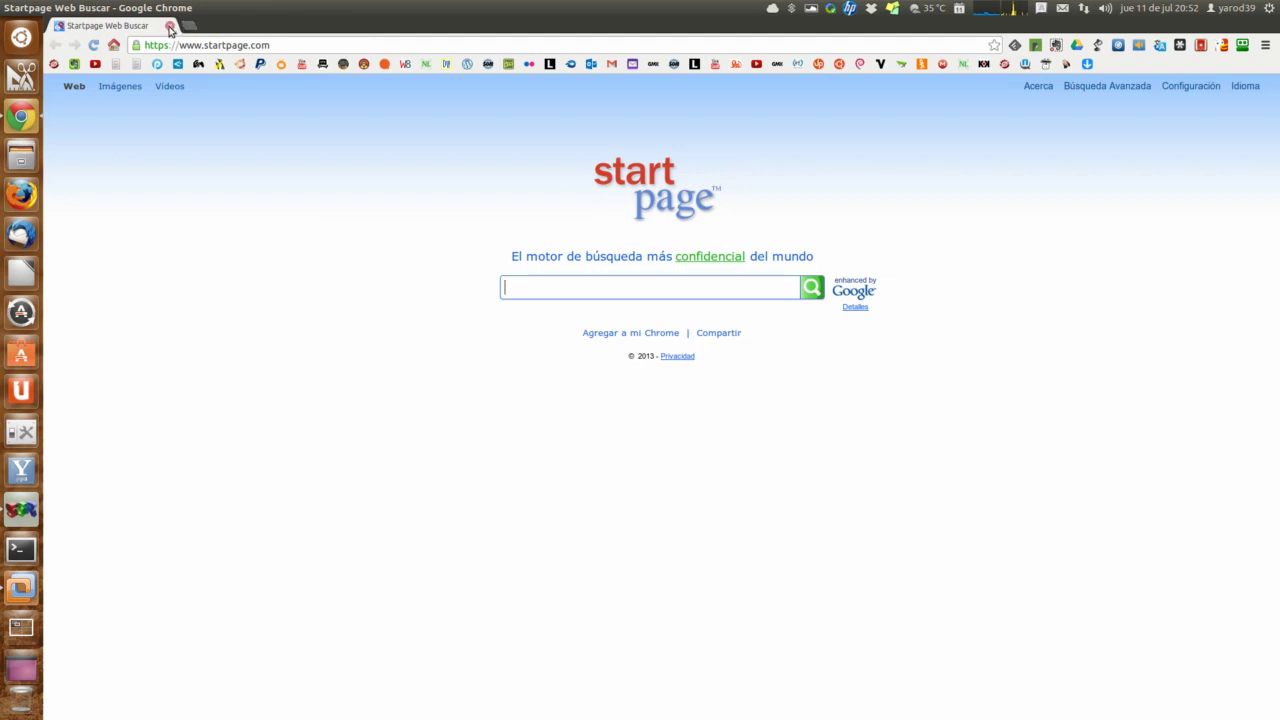
click(170, 27)
click(484, 345)
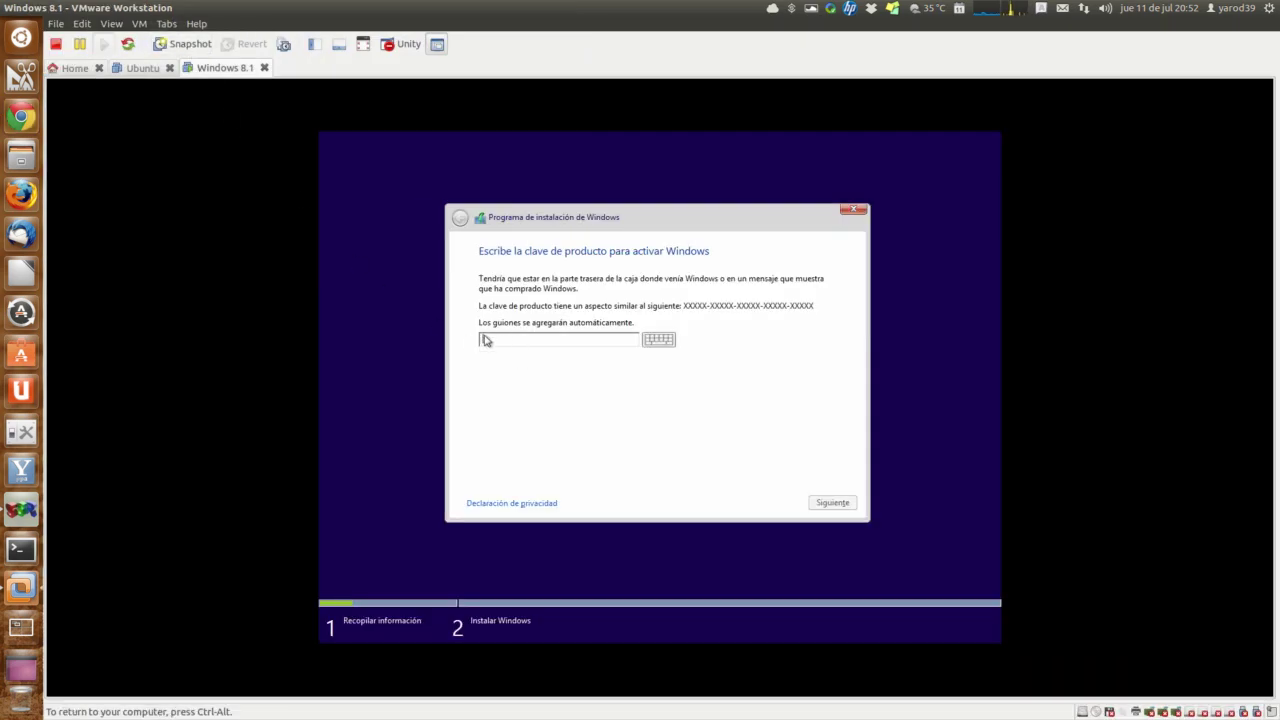
Step: Look for a paste option in the empty product-key field; Pegar is greyed out
right_click(484, 340)
click(483, 342)
right_click(491, 343)
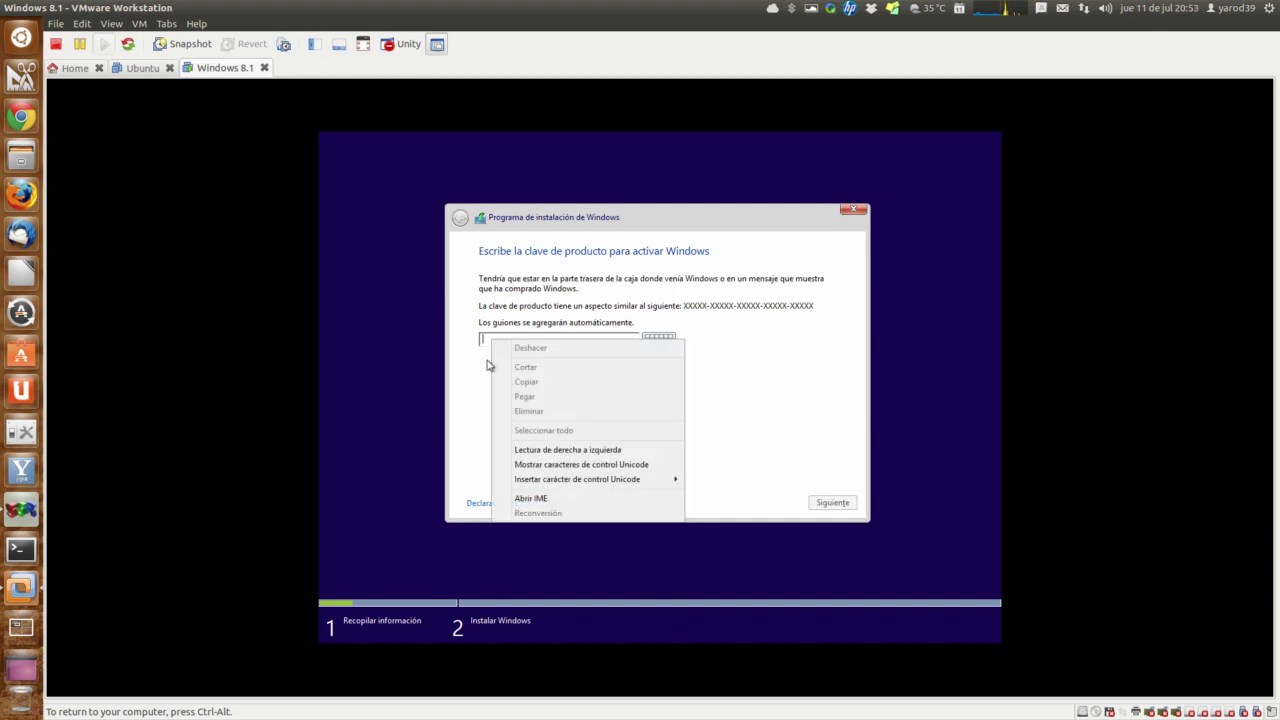
click(481, 380)
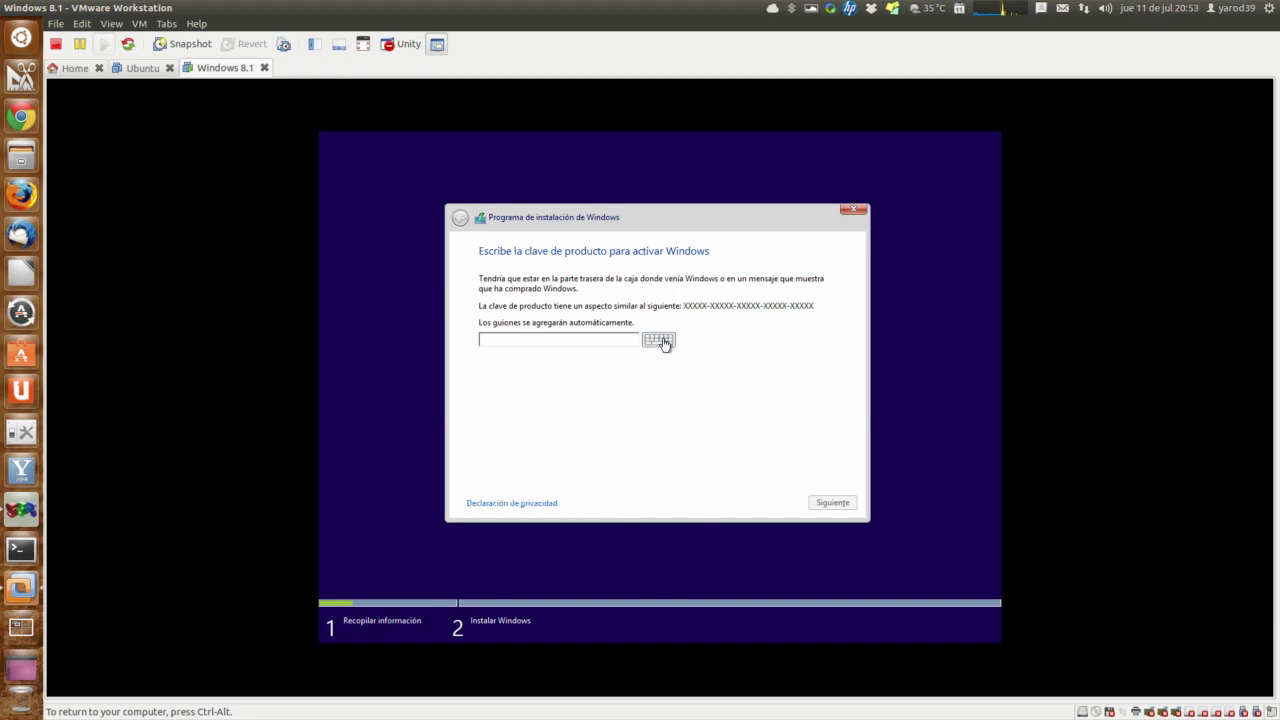
Step: Try the on-screen keyboard, then release input with Ctrl+Alt and relaunch Chrome
click(661, 340)
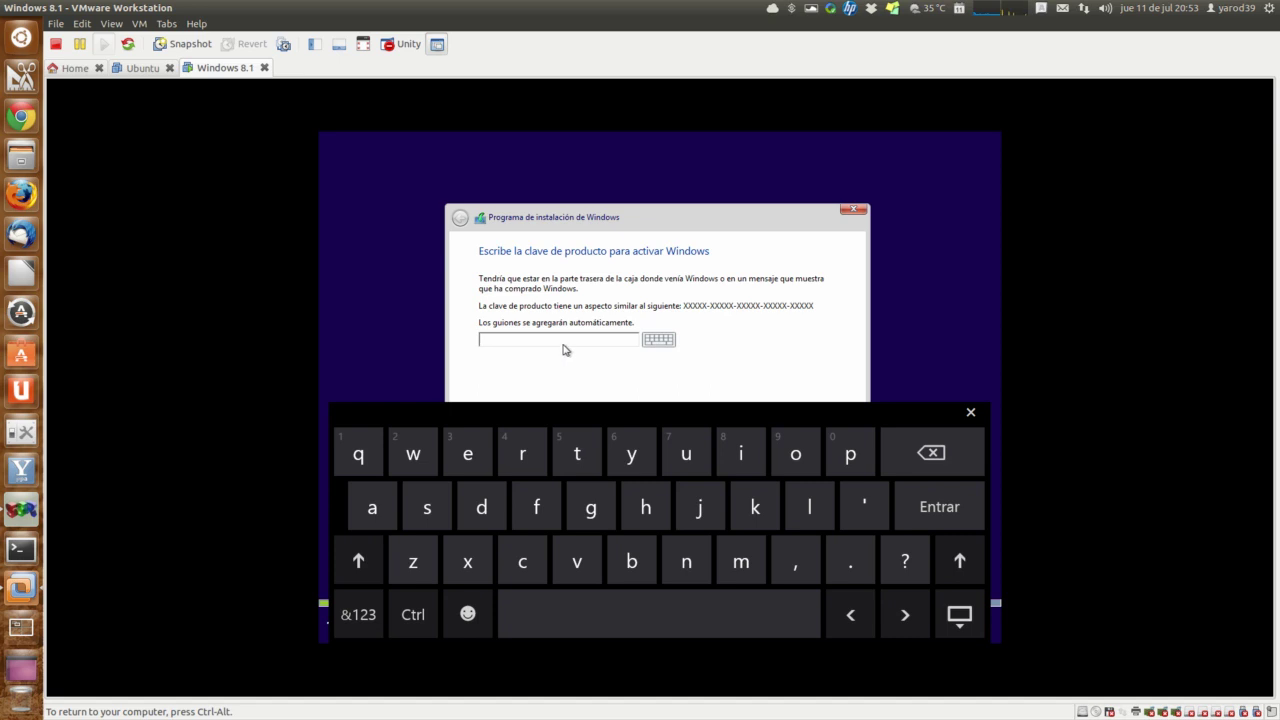
right_click(518, 339)
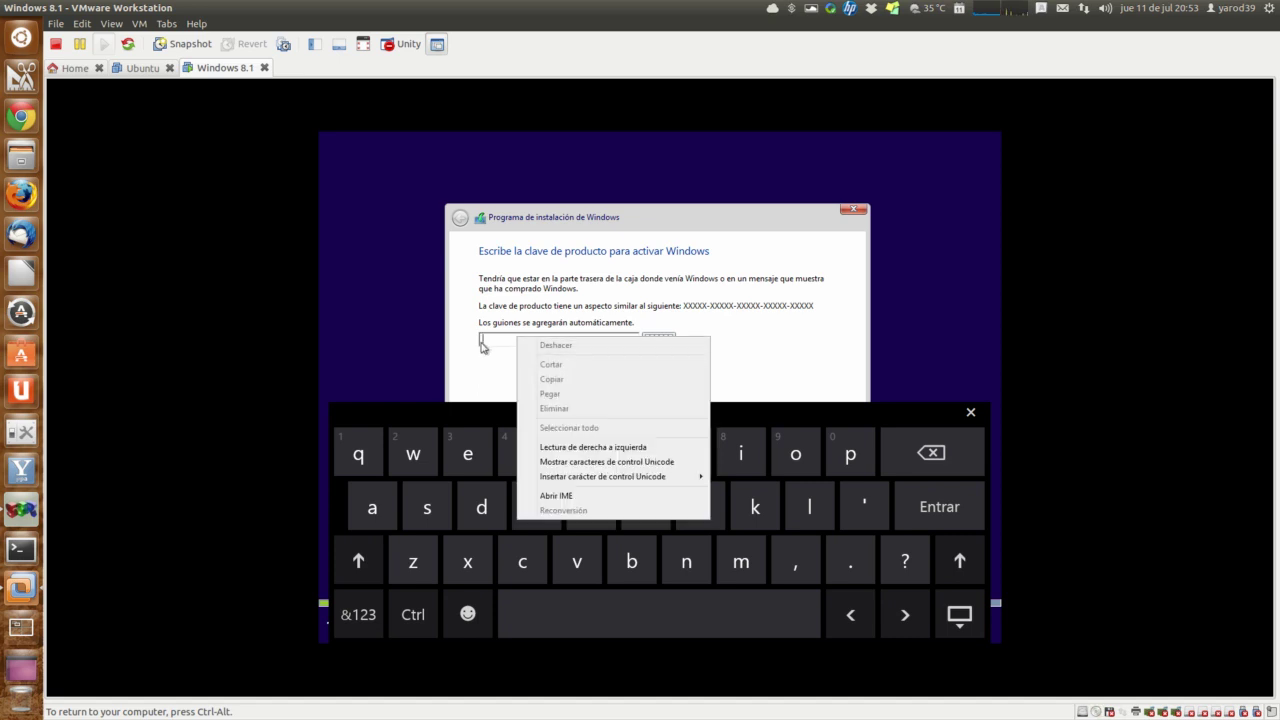
click(481, 345)
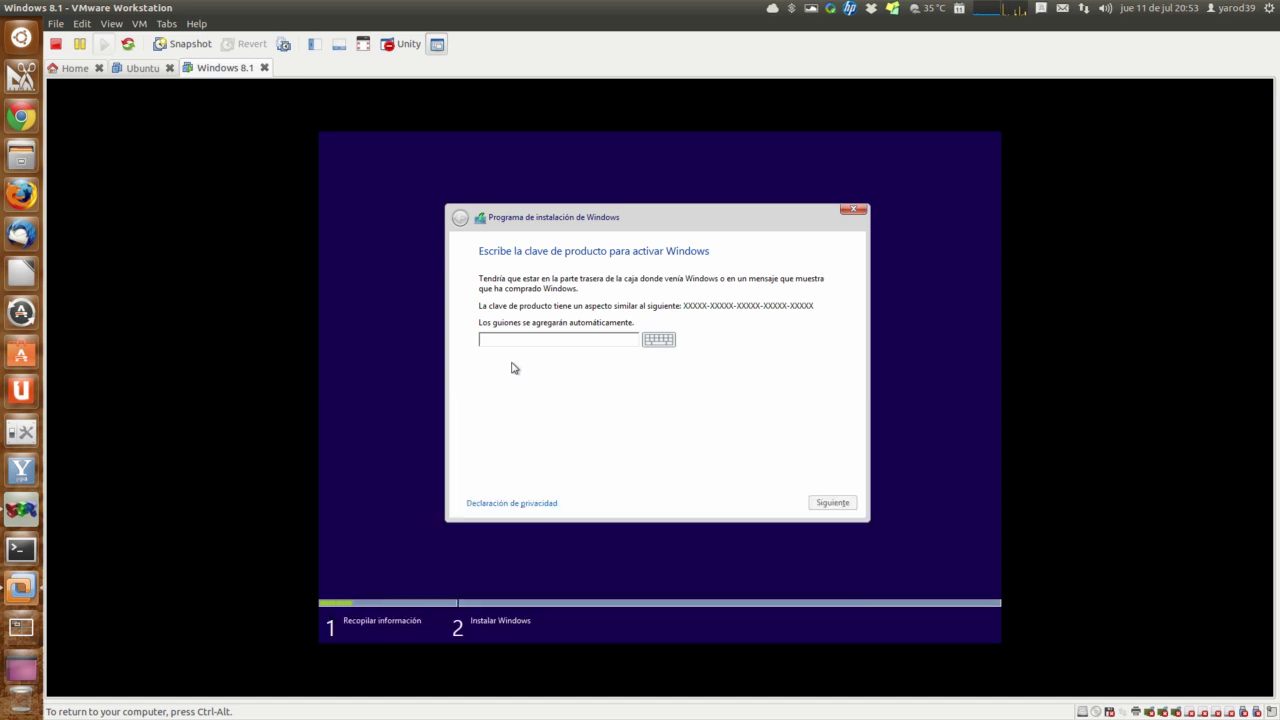
key(ctrl+alt)
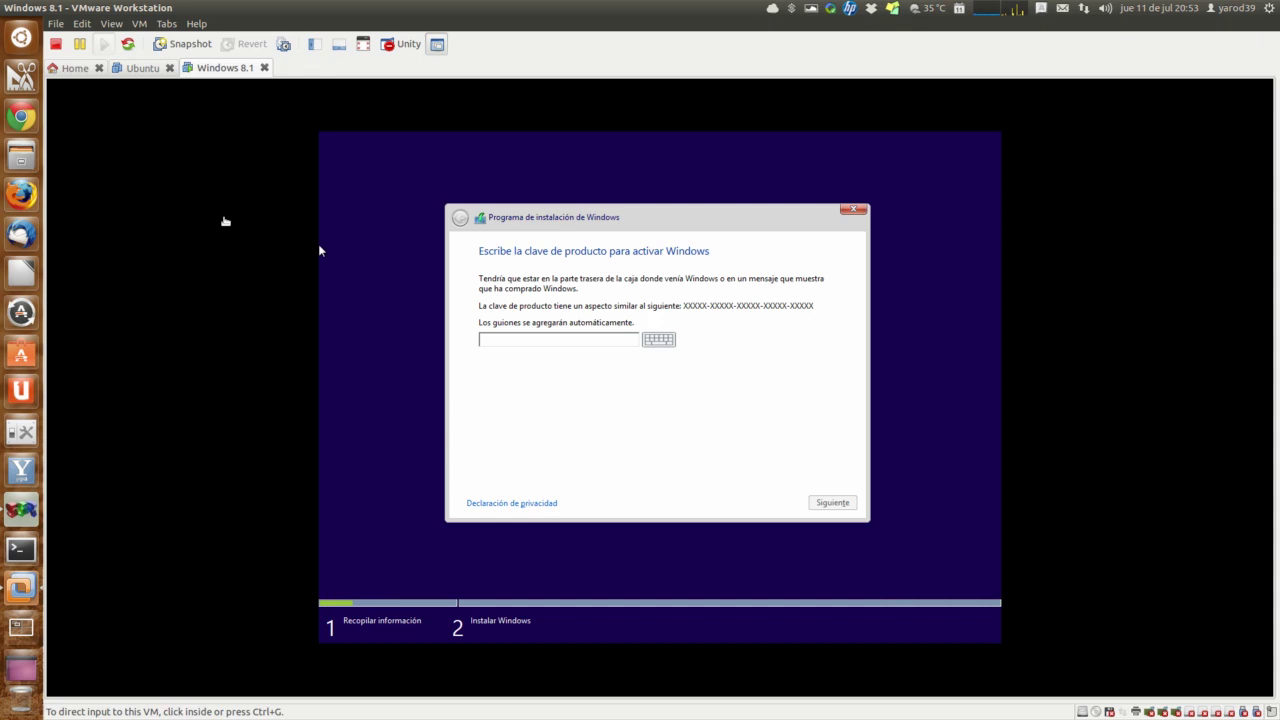
click(21, 117)
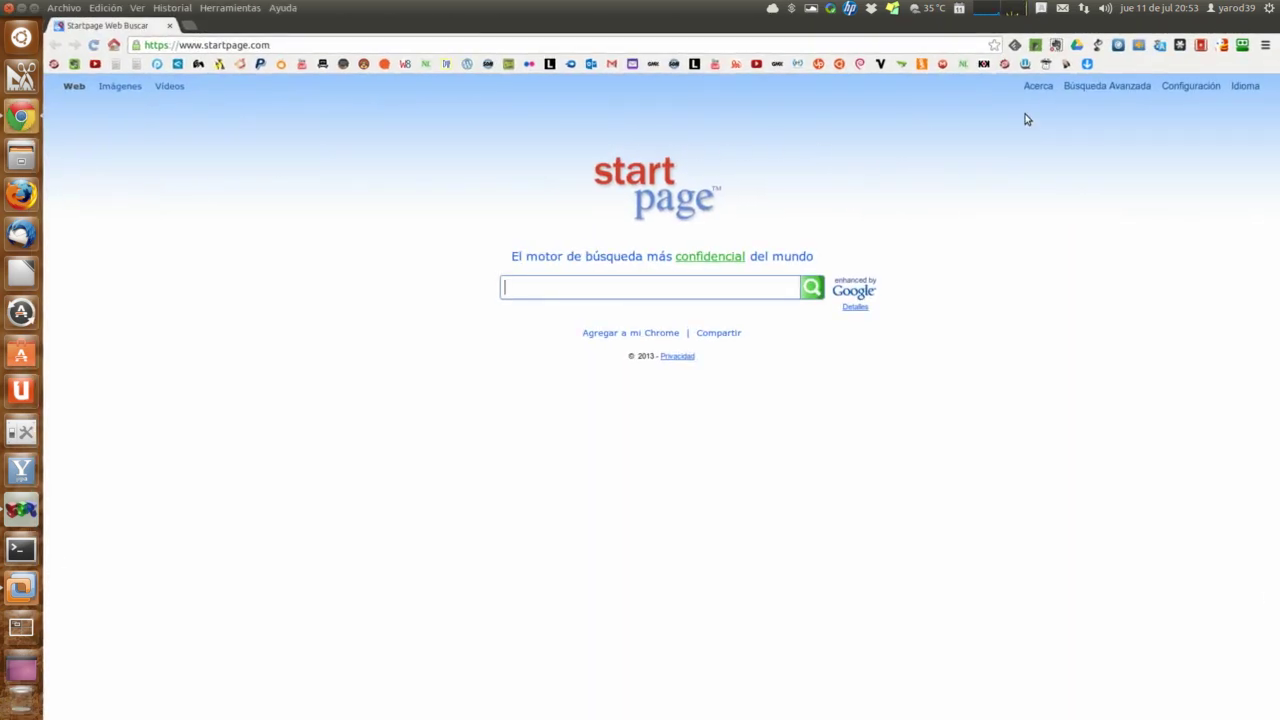
Step: Reopen the Download Windows 8.1 Preview page from Chrome's Historial
click(1267, 46)
click(1200, 254)
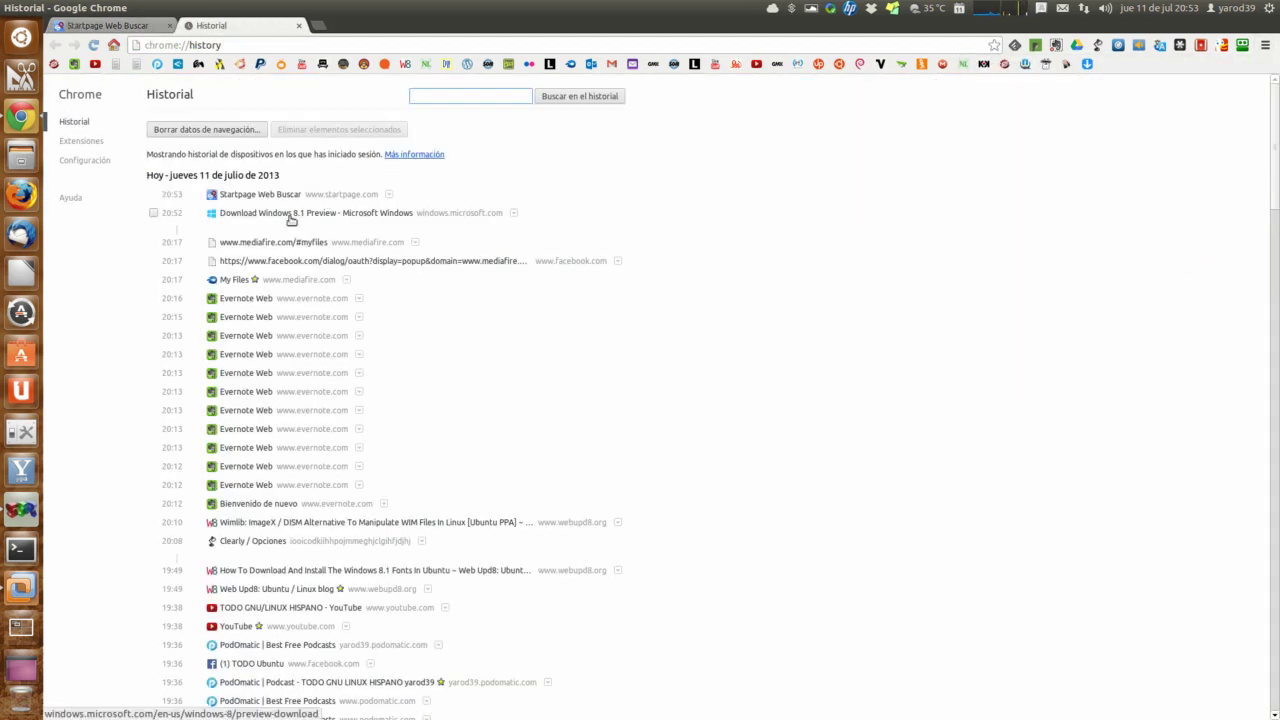
click(291, 222)
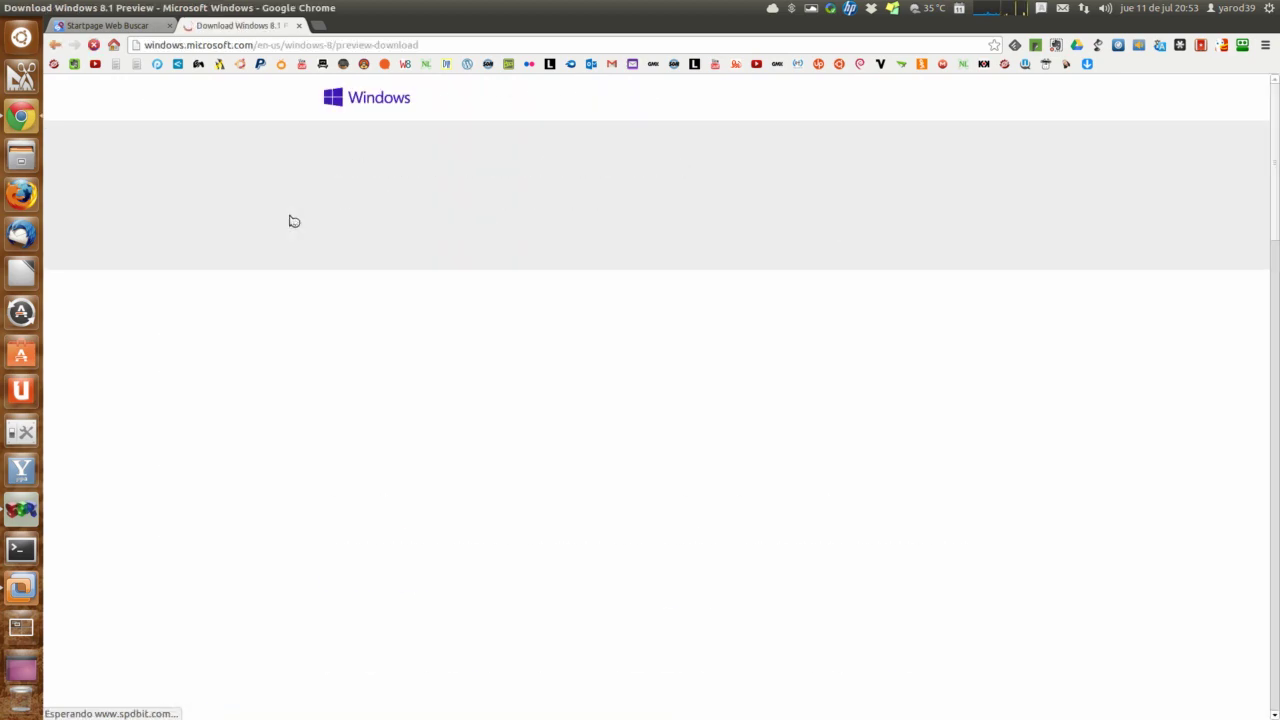
scroll(365, 417, down, 5)
scroll(366, 418, down, 8)
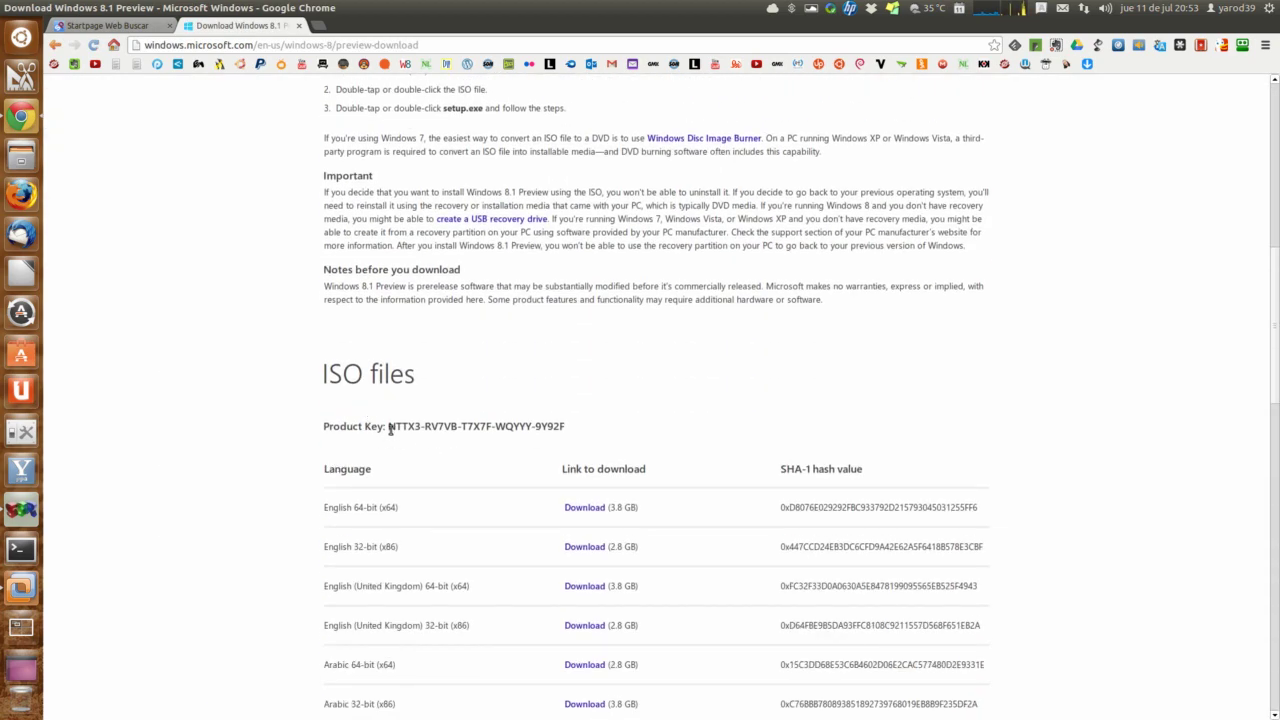
Step: Select the Windows 8.1 Preview product key and copy it with Copiar
drag(387, 426, 566, 432)
right_click(505, 426)
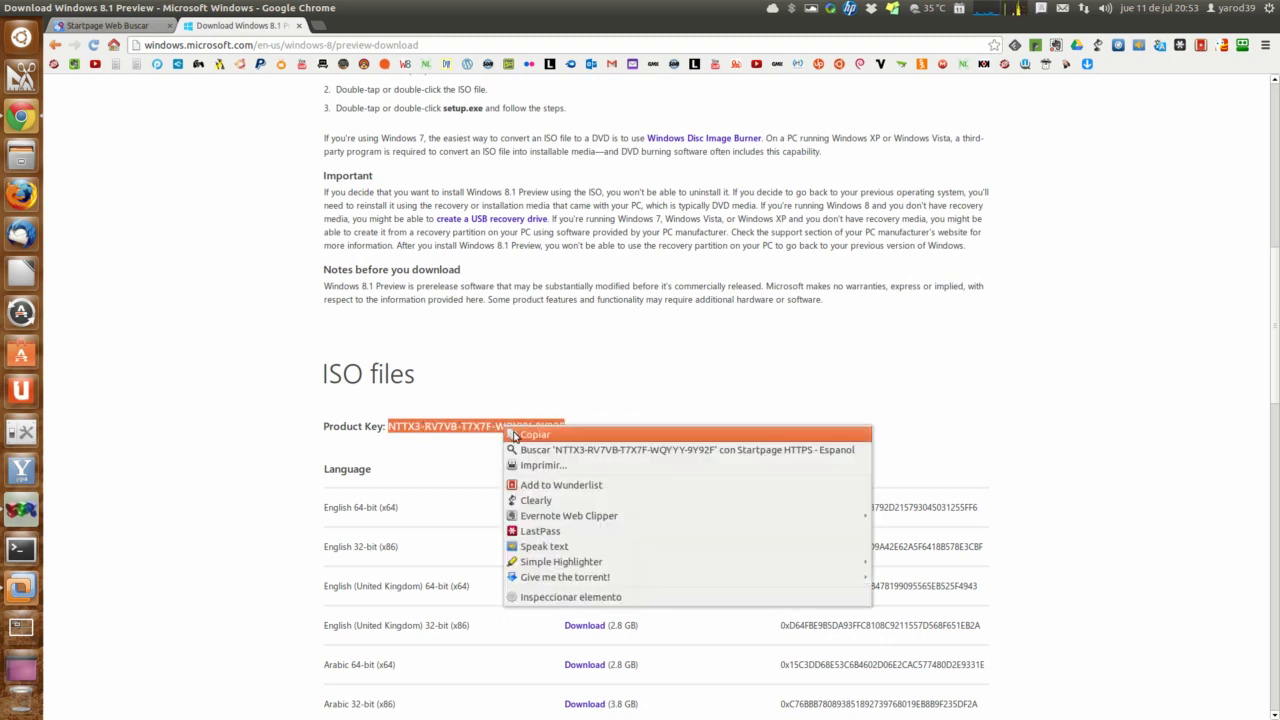
click(516, 436)
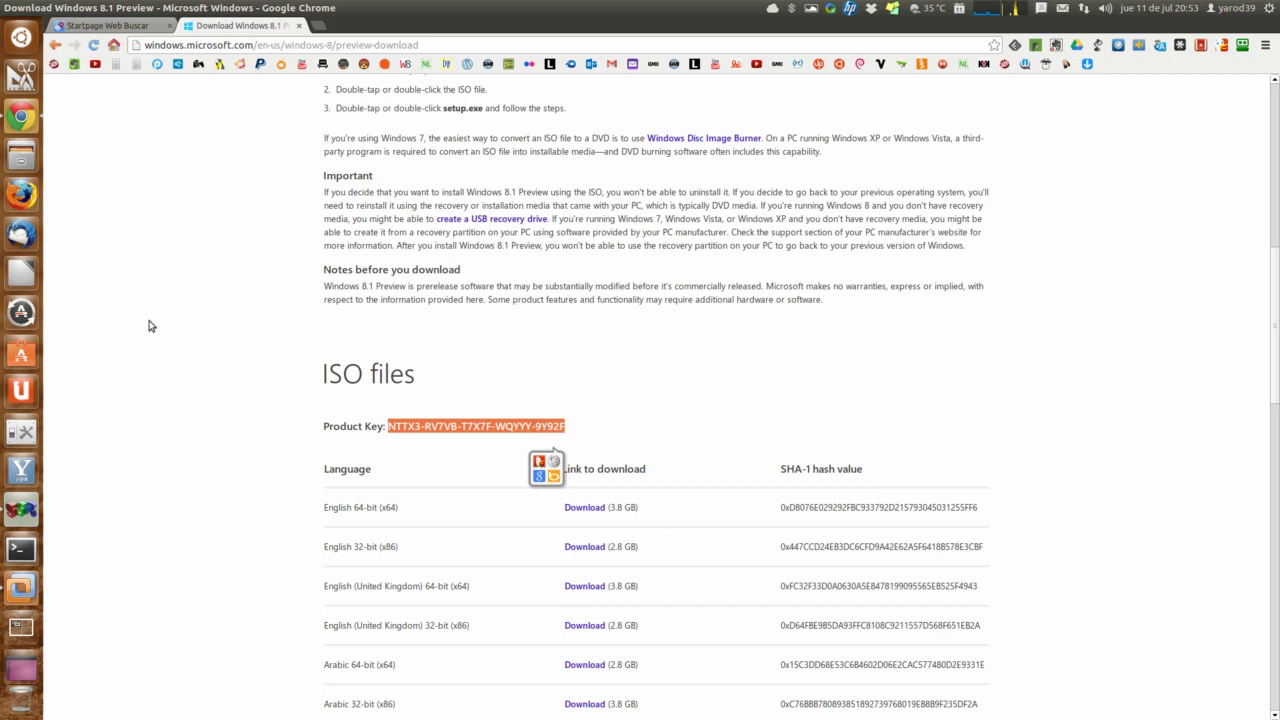
Step: Put the recorder away and bring the VMware VM back in front with input captured
click(21, 509)
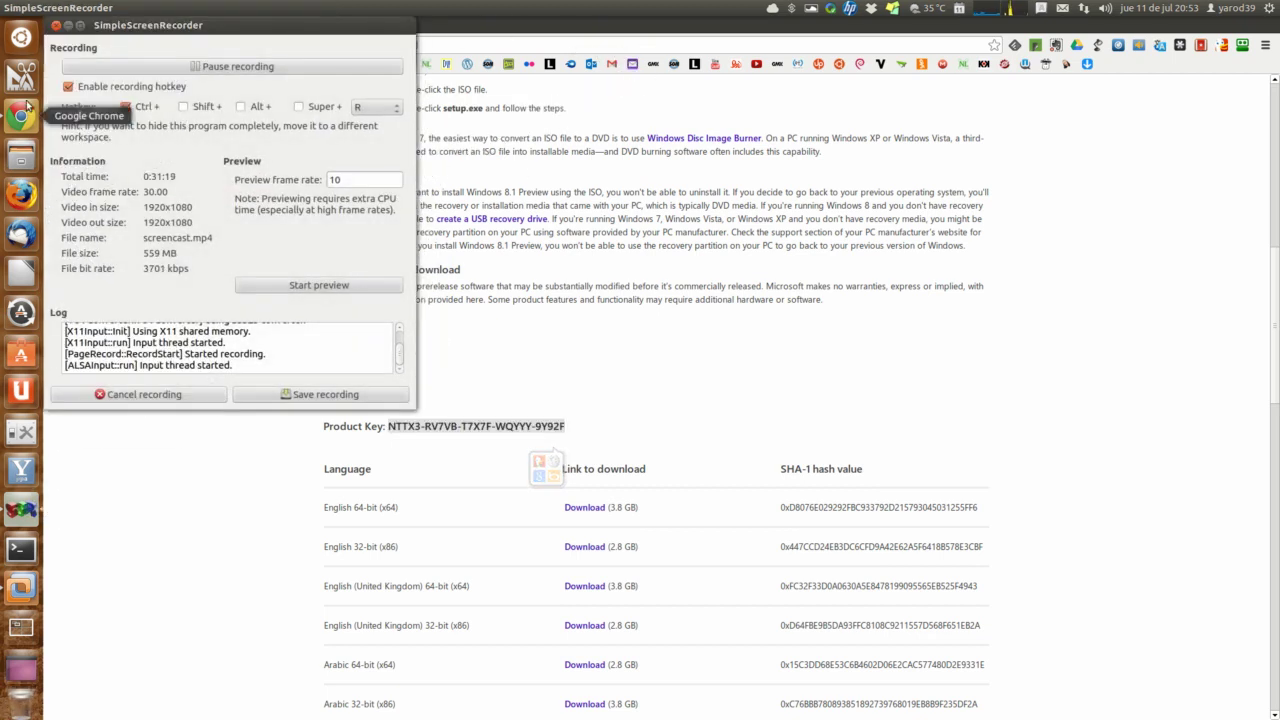
click(68, 26)
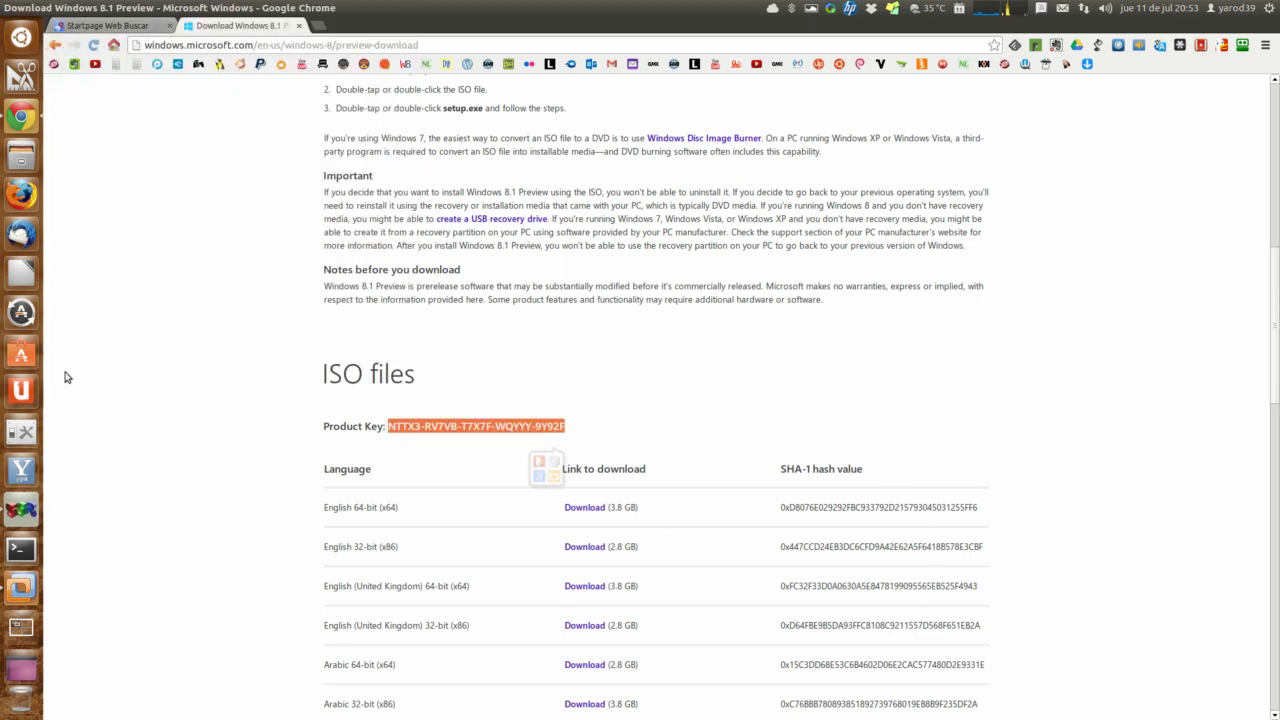
click(21, 590)
click(460, 364)
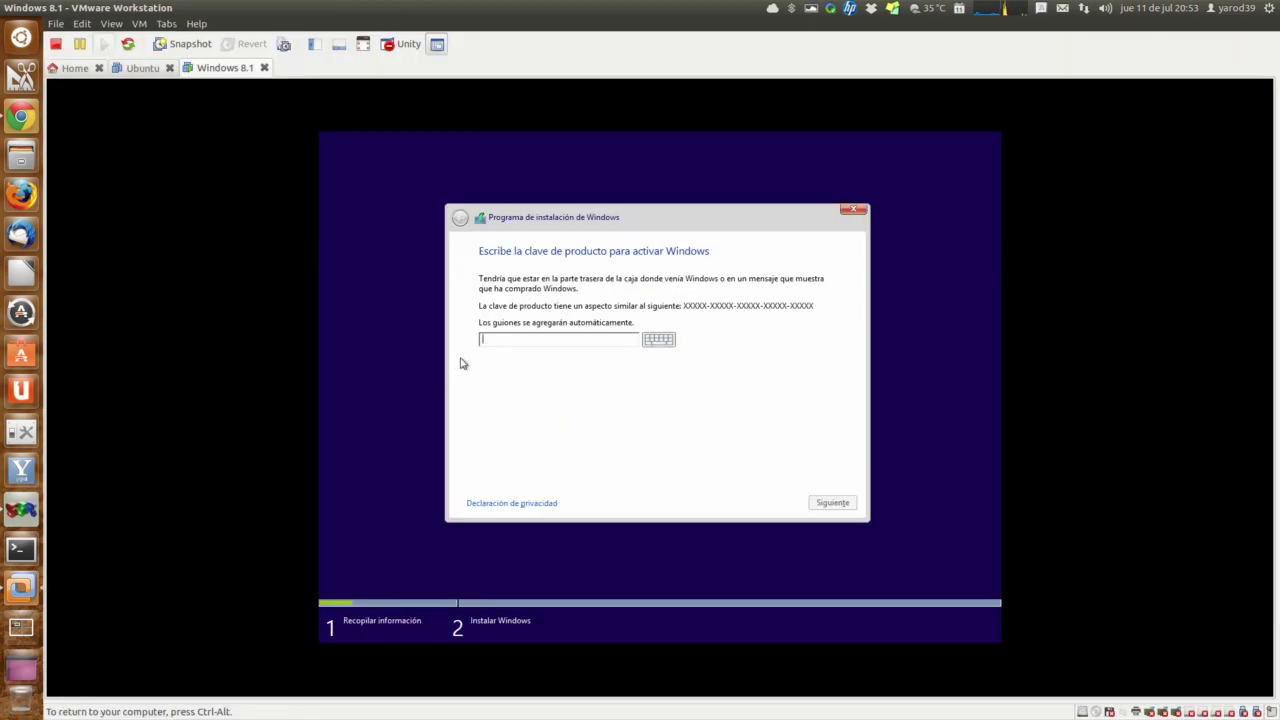
Step: Look for a paste option in the product-key field, finding none available
right_click(491, 342)
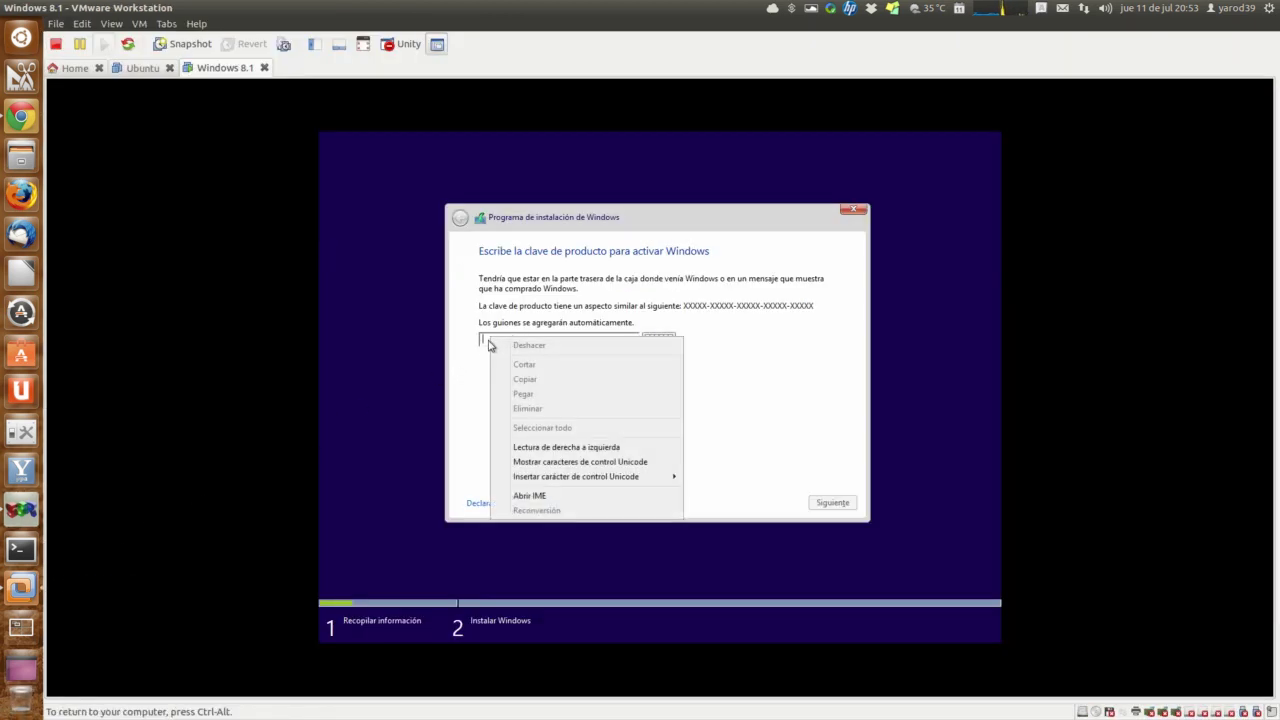
click(488, 345)
right_click(488, 345)
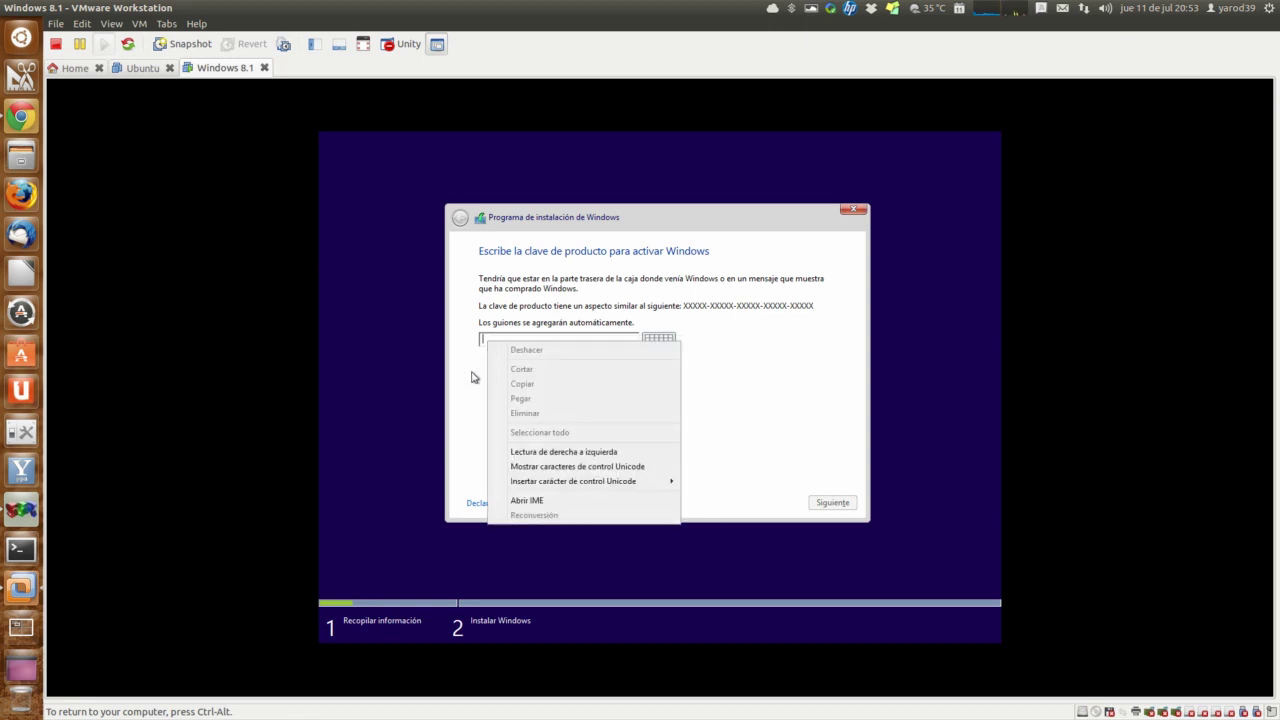
click(473, 377)
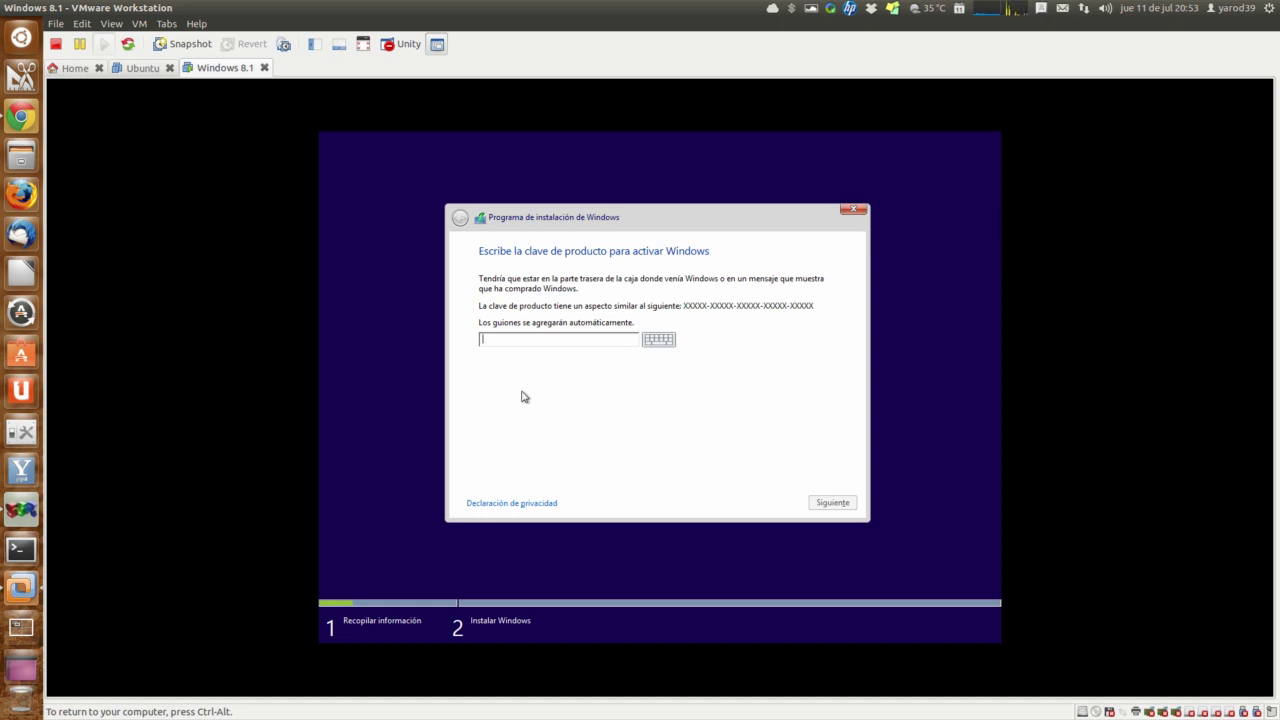
Step: Bring Chrome's download page forward and restore it to a smaller window over the VM
click(20, 118)
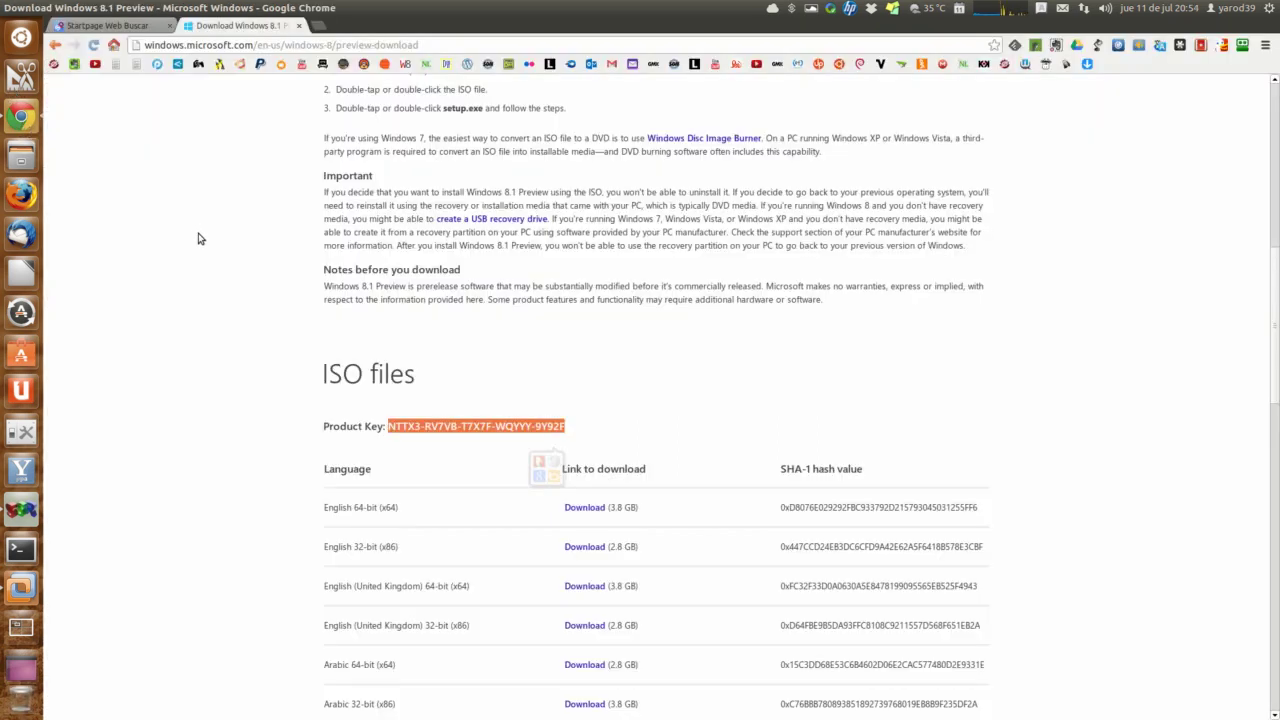
mouse_move(20, 10)
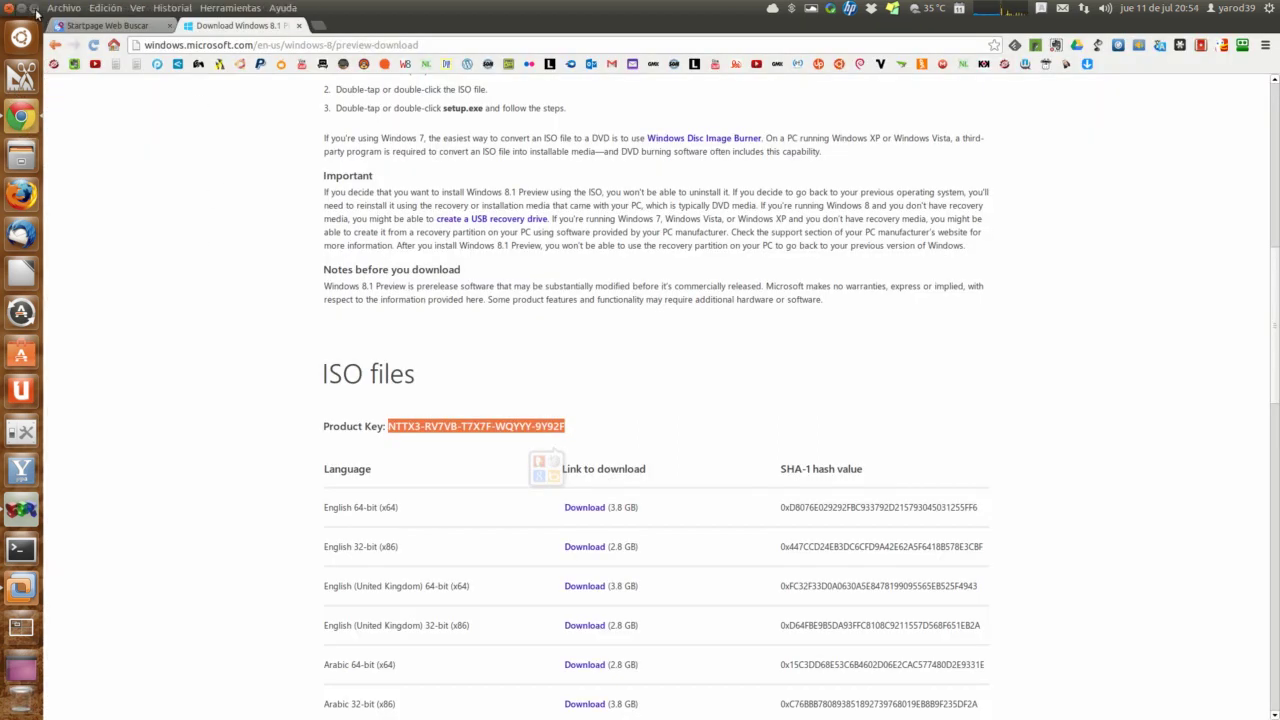
click(35, 9)
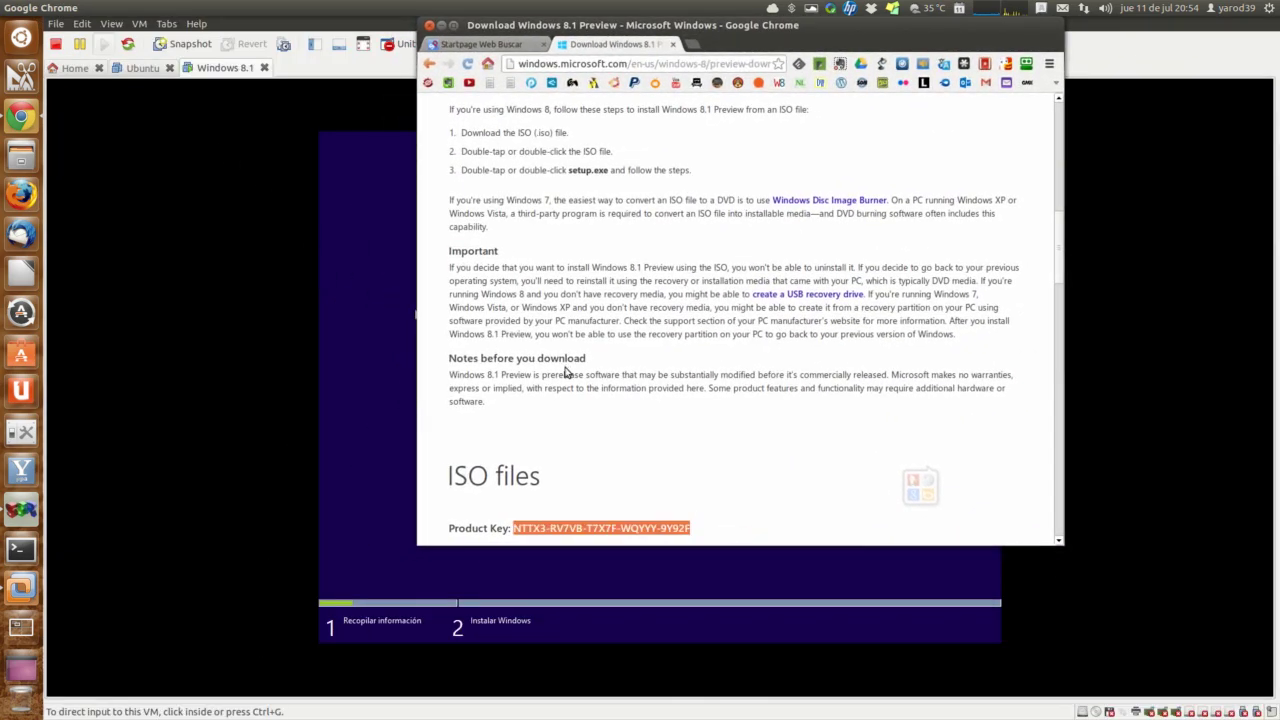